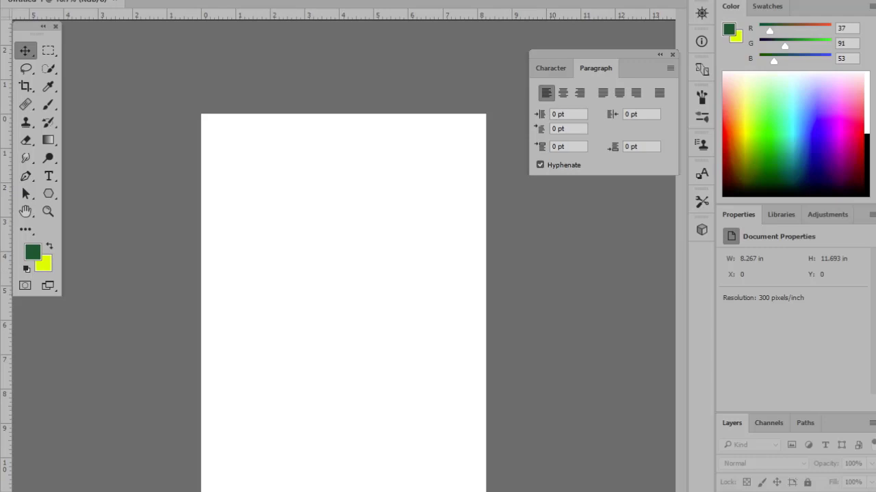
key(ctrl+minus)
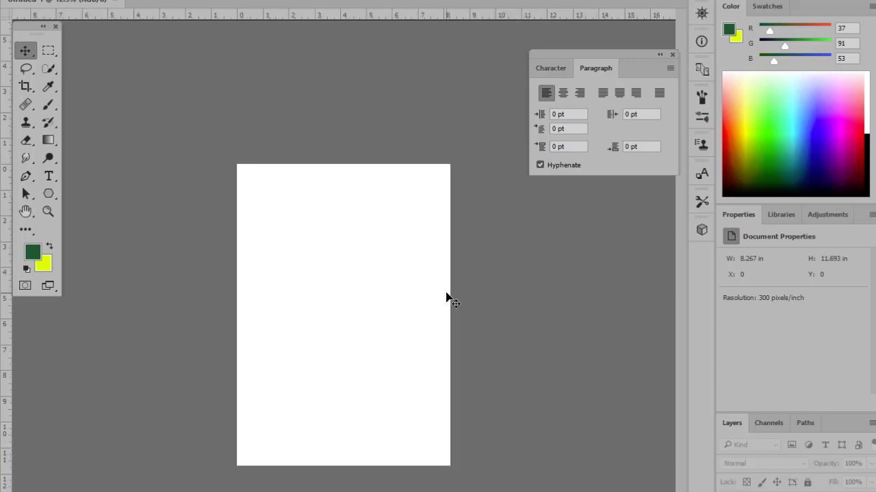
key(ctrl+minus)
key(ctrl+plus)
key(ctrl+plus)
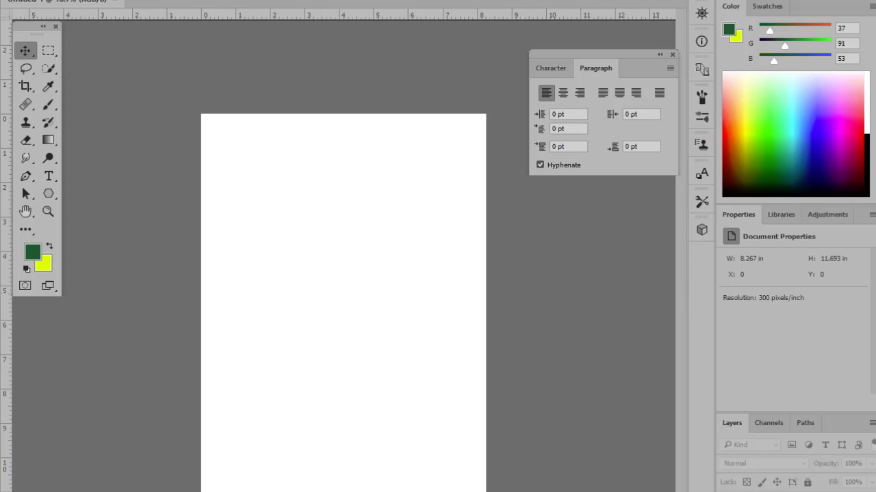
click(246, 491)
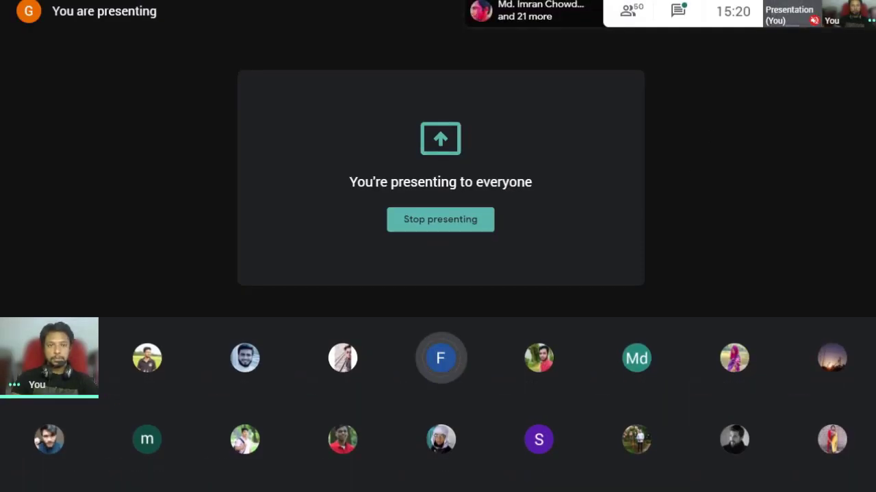
key(alt+Tab)
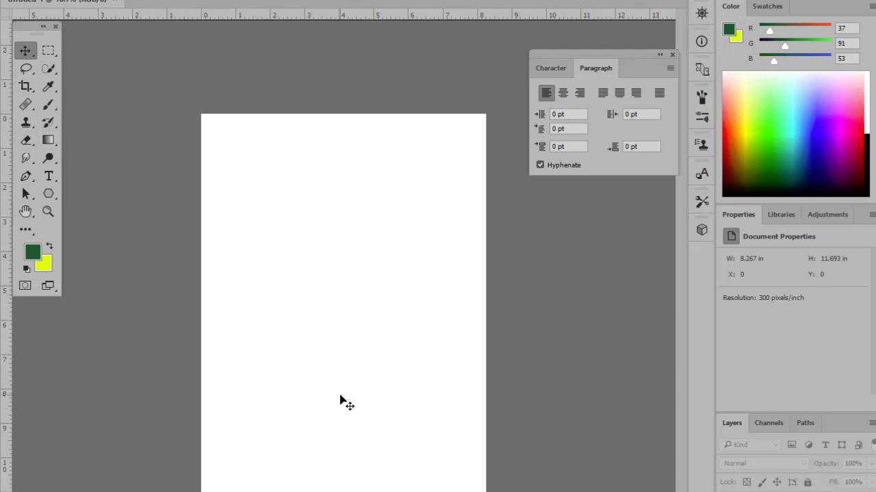
Step: Inspect the blank page at magnifications from 12.5% up to 33.3%
key(ctrl+minus)
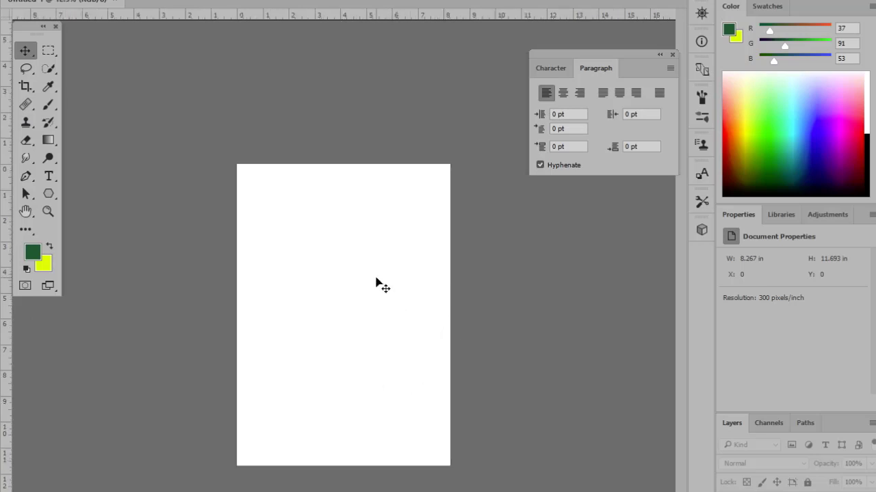
key(ctrl+plus)
key(ctrl+plus)
key(ctrl+plus)
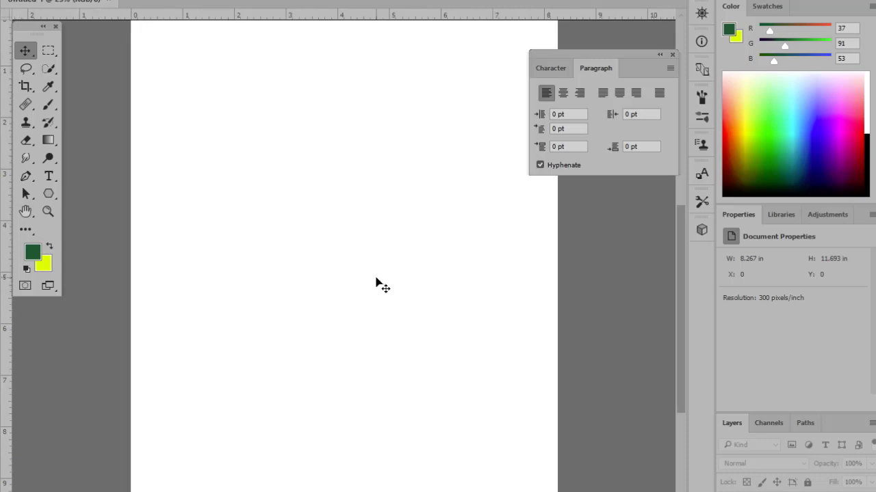
key(ctrl+minus)
key(ctrl+minus)
key(ctrl+minus)
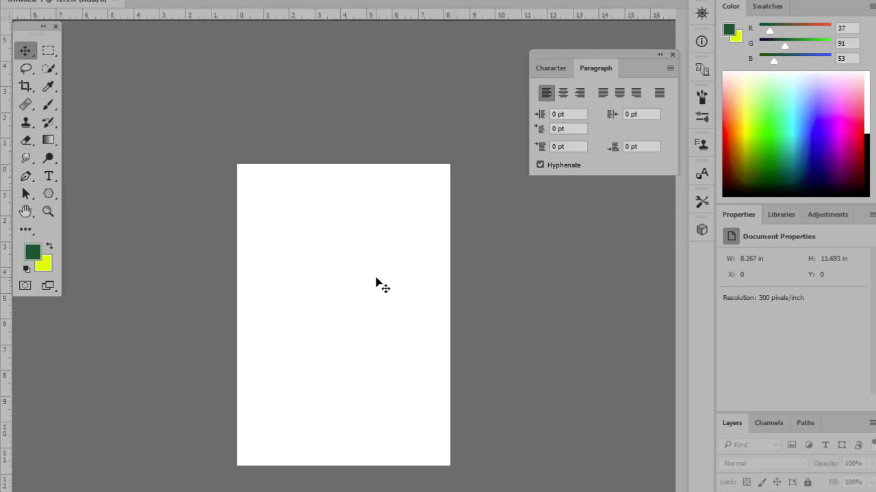
key(ctrl+plus)
key(ctrl+plus)
key(ctrl+plus)
key(ctrl+plus)
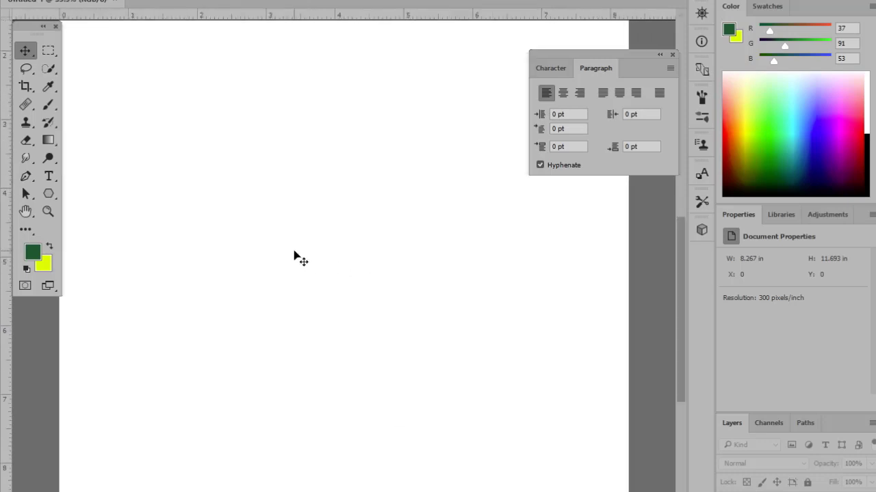
Step: Pan across the enlarged blank page to inspect its edges, upper-left corner and lower area
drag(323, 248, 231, 285)
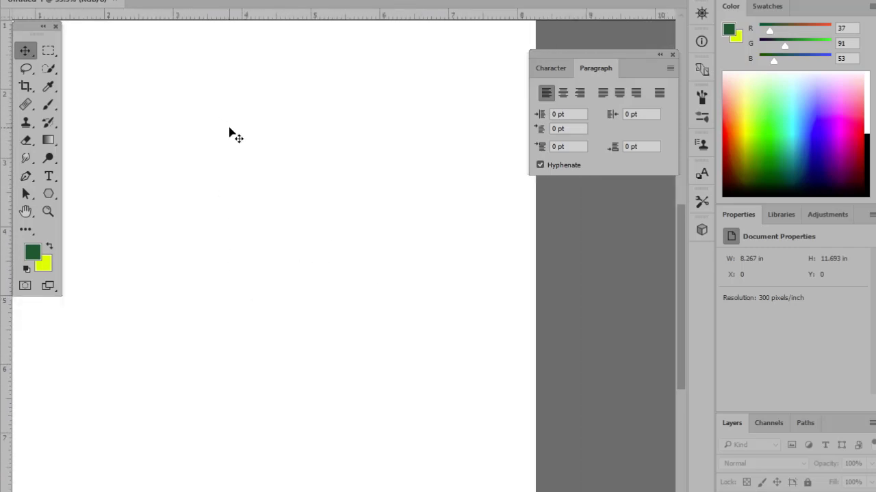
drag(196, 128, 343, 223)
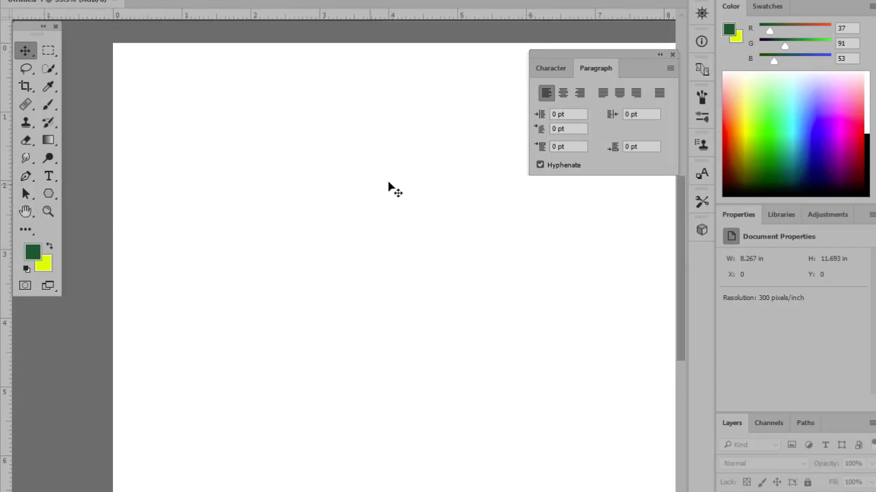
key(space)
drag(468, 269, 412, 228)
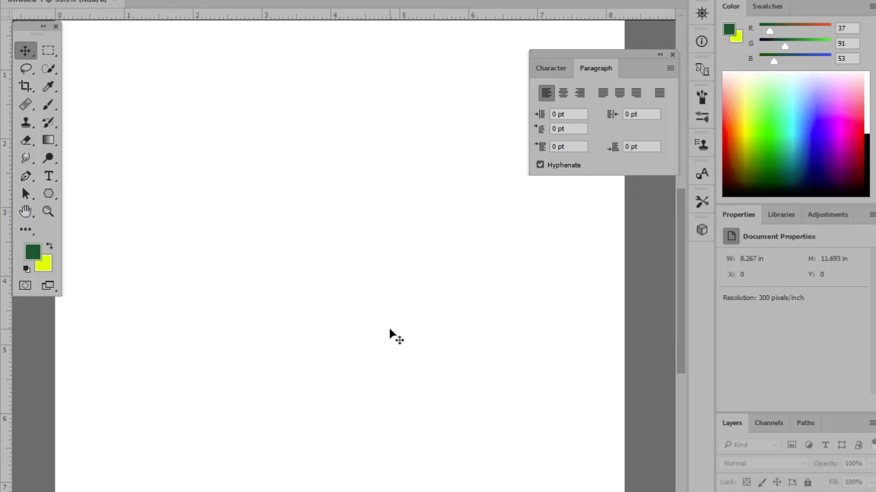
key(ctrl+plus)
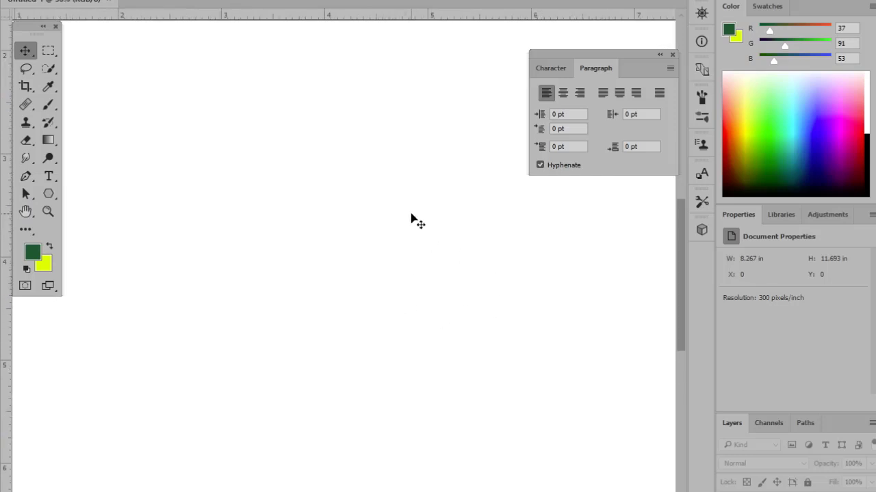
key(space)
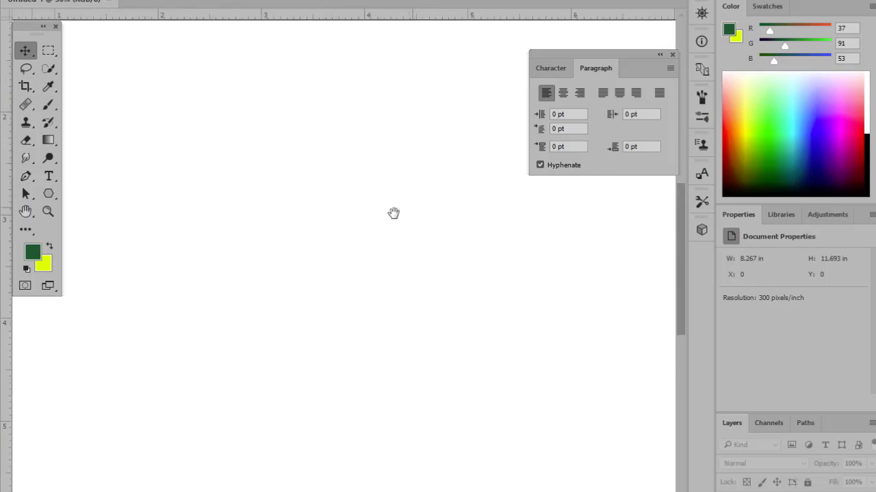
drag(151, 167, 285, 258)
drag(215, 163, 369, 279)
drag(324, 108, 327, 205)
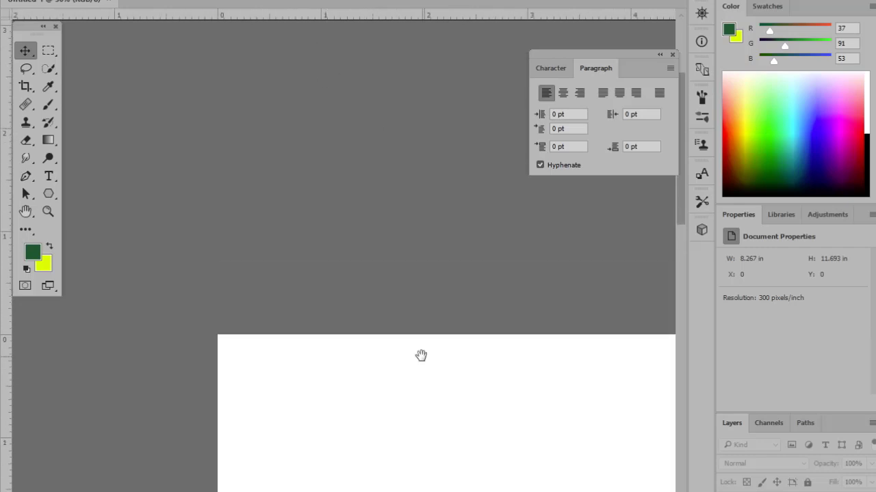
drag(420, 356, 174, 90)
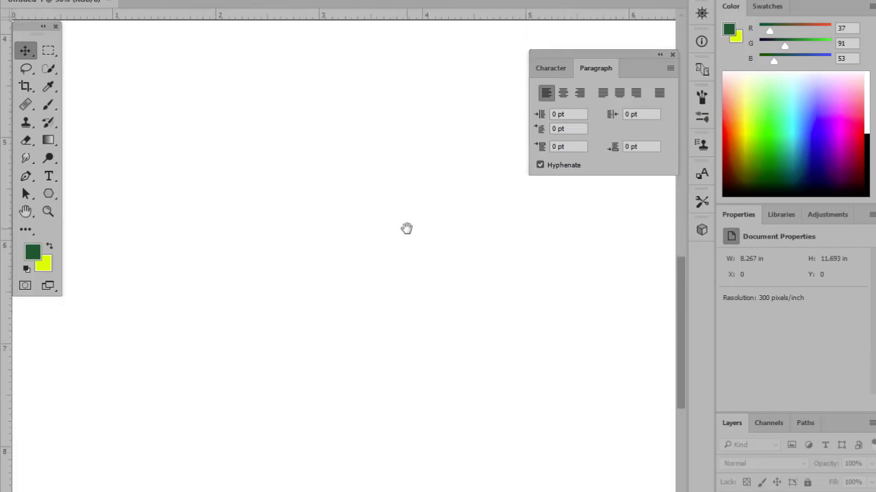
drag(406, 228, 497, 278)
drag(444, 270, 263, 225)
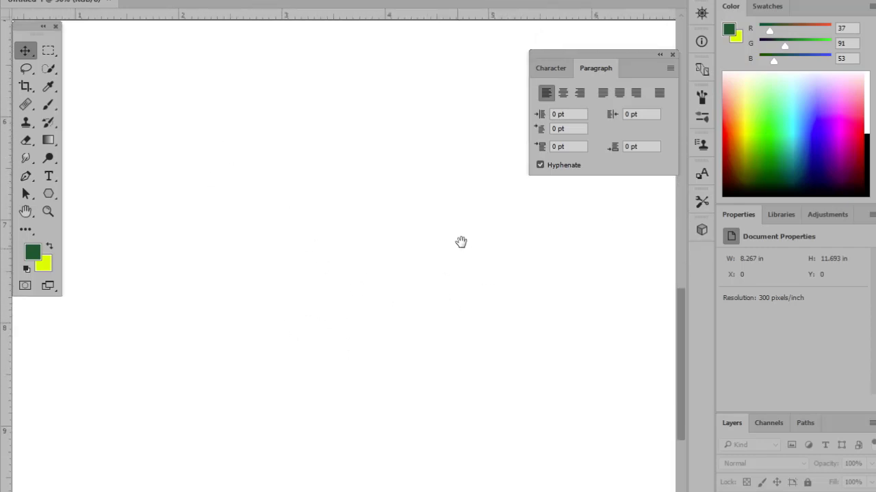
drag(455, 237, 356, 373)
key(ctrl+minus)
key(ctrl+minus)
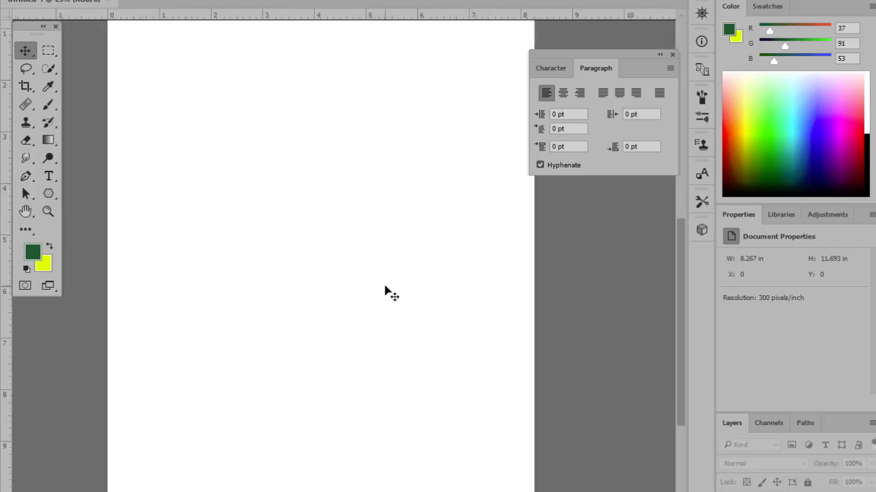
key(ctrl+minus)
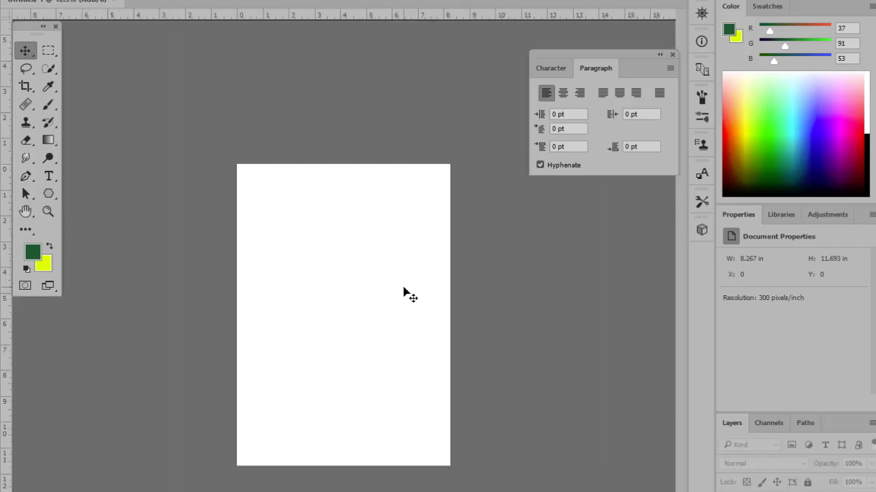
key(ctrl+plus)
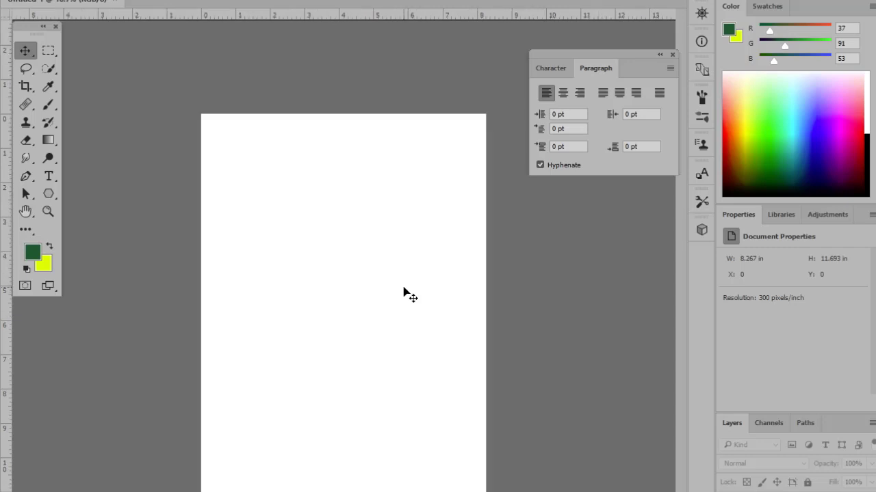
key(ctrl+plus)
key(ctrl+minus)
key(ctrl+minus)
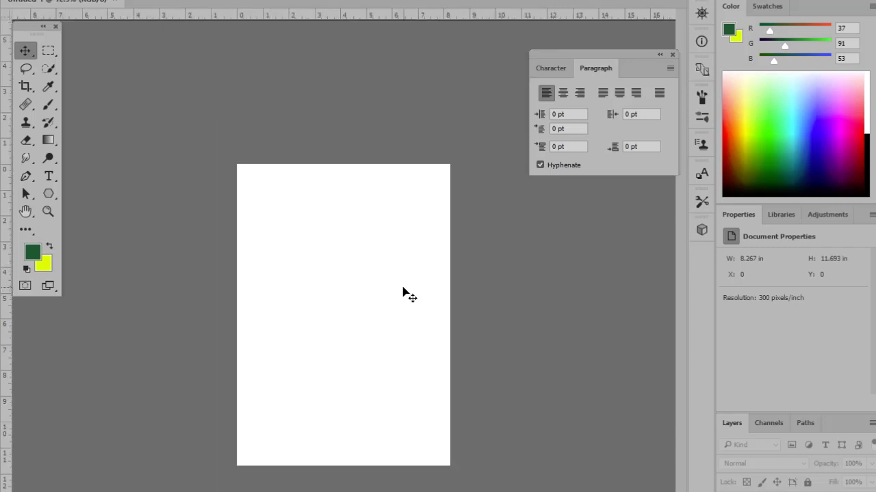
key(ctrl+plus)
key(ctrl+minus)
key(ctrl+plus)
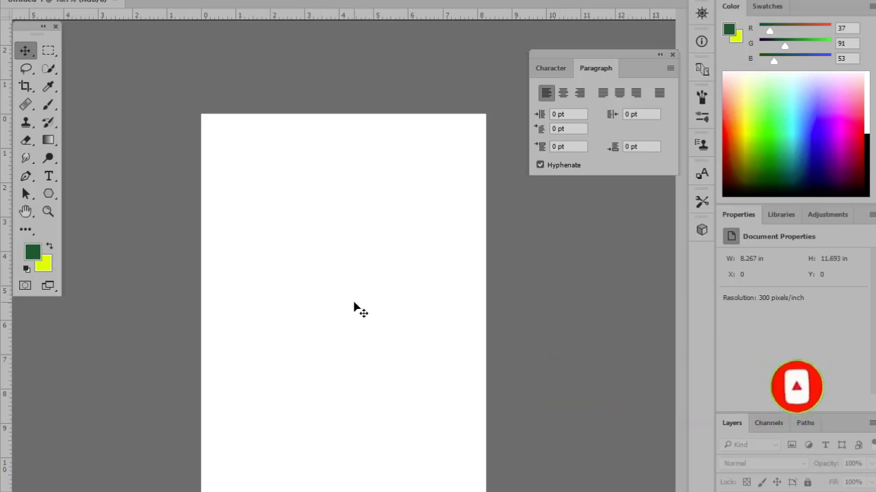
Step: Draw two three-sided polygons: one in the page's upper half and a downward-pointing one about 1064 × 950 px beneath it
click(48, 193)
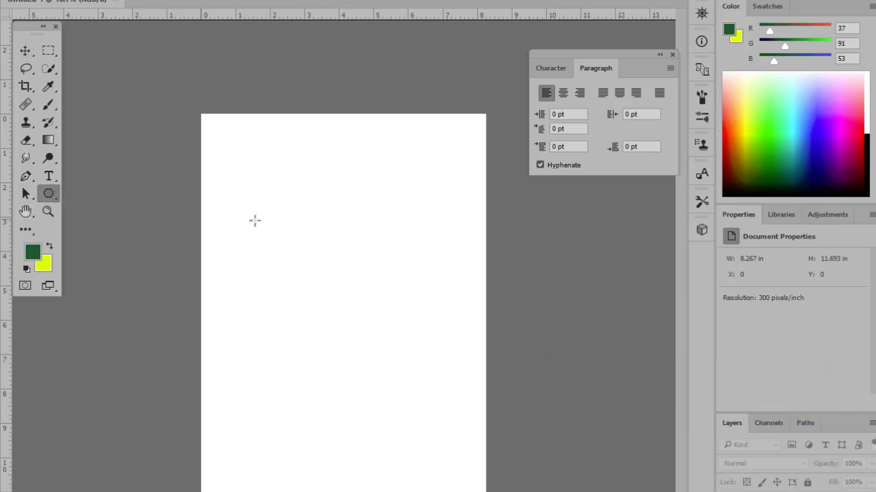
drag(325, 231, 380, 273)
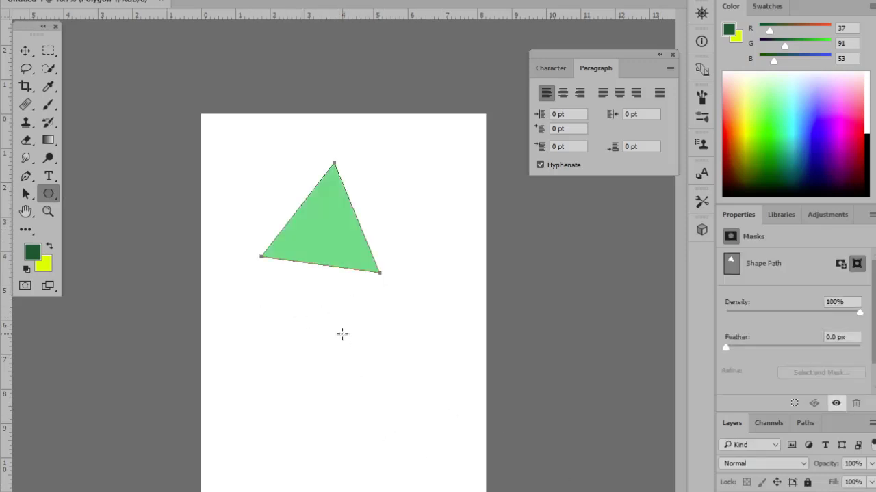
drag(342, 335, 401, 296)
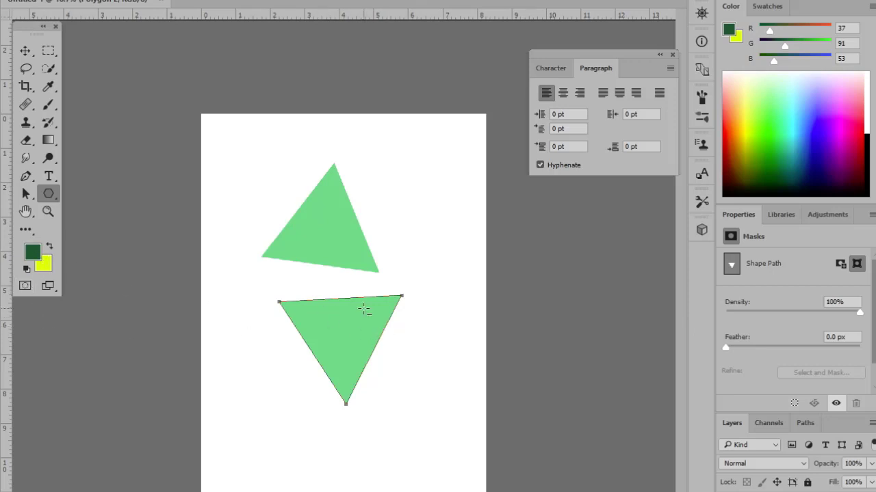
Step: Load the lower triangle's path as a selection and fill it with the dark green foreground colour
key(ctrl+Return)
key(alt+BackSpace)
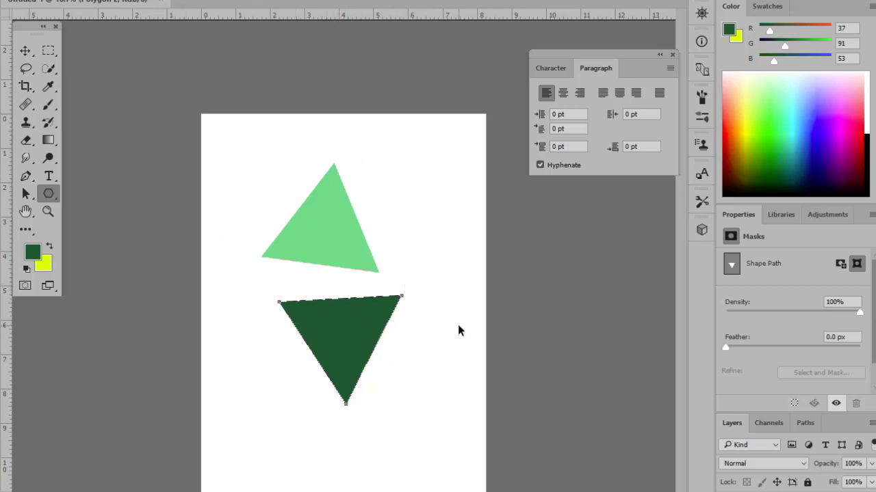
key(ctrl+plus)
key(ctrl+minus)
click(320, 233)
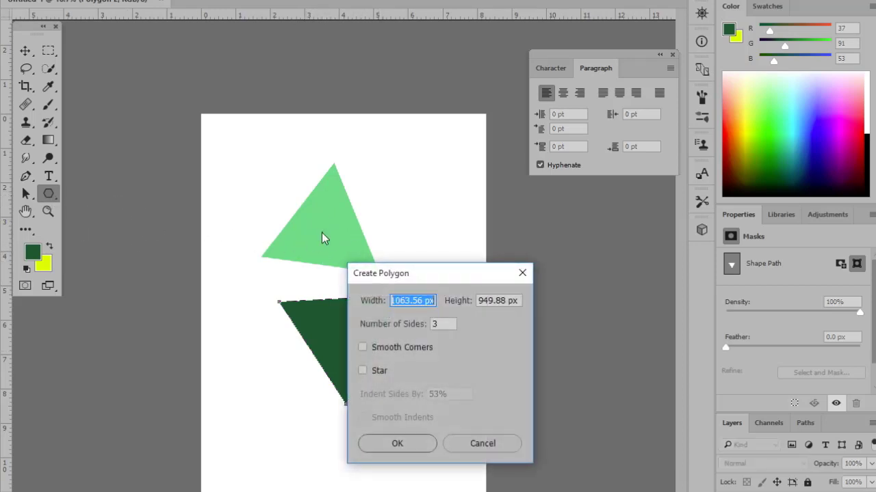
click(521, 272)
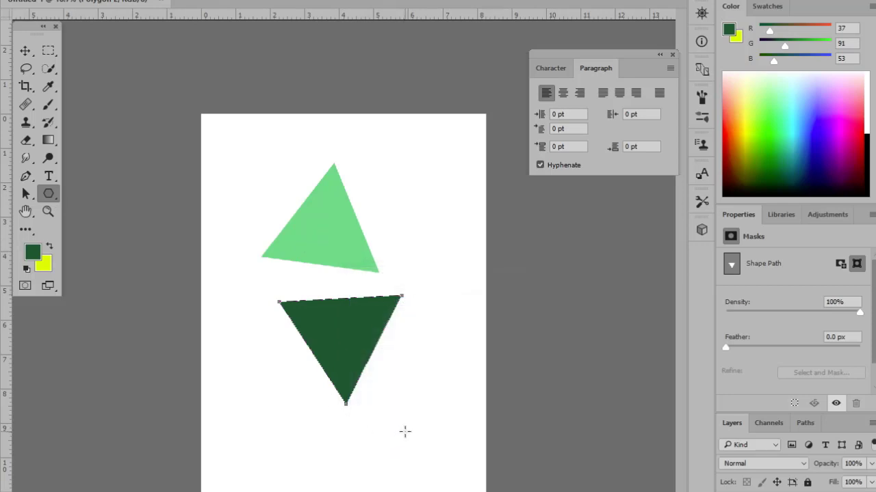
Step: Switch between the light green and dark green triangle layers, ending with no layer selected
key(alt+bracketleft)
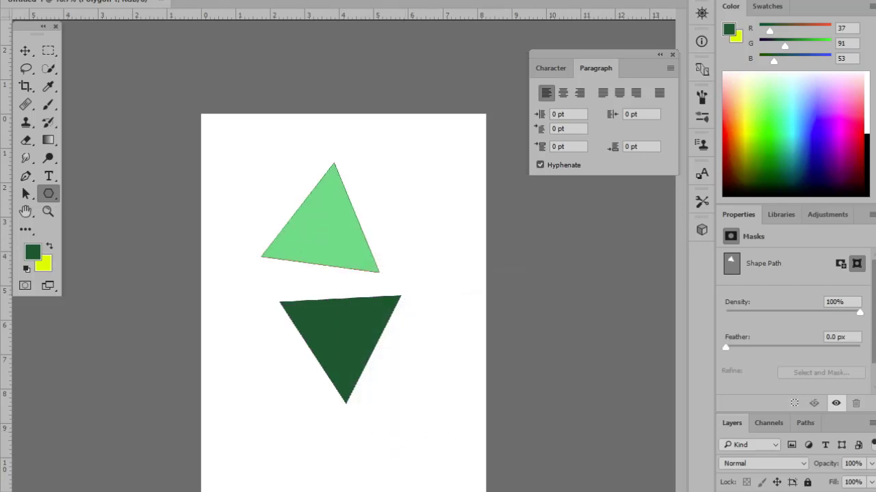
key(alt+bracketright)
key(alt+bracketleft)
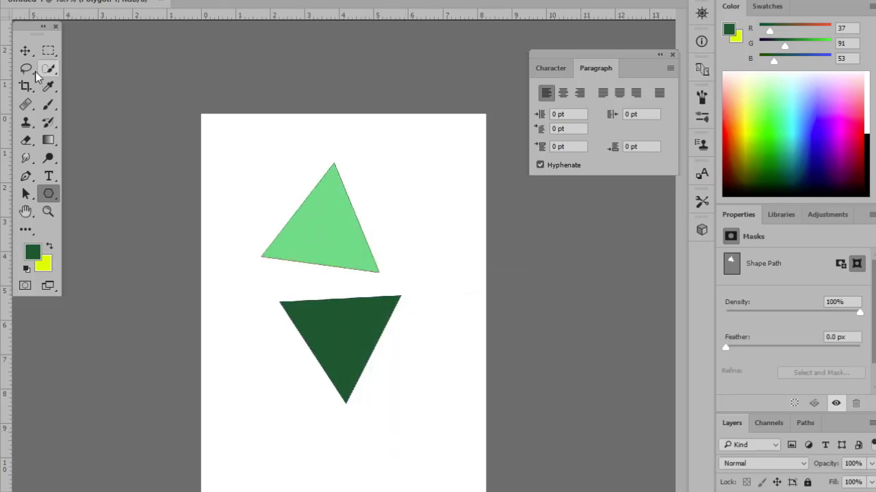
click(25, 51)
click(353, 344)
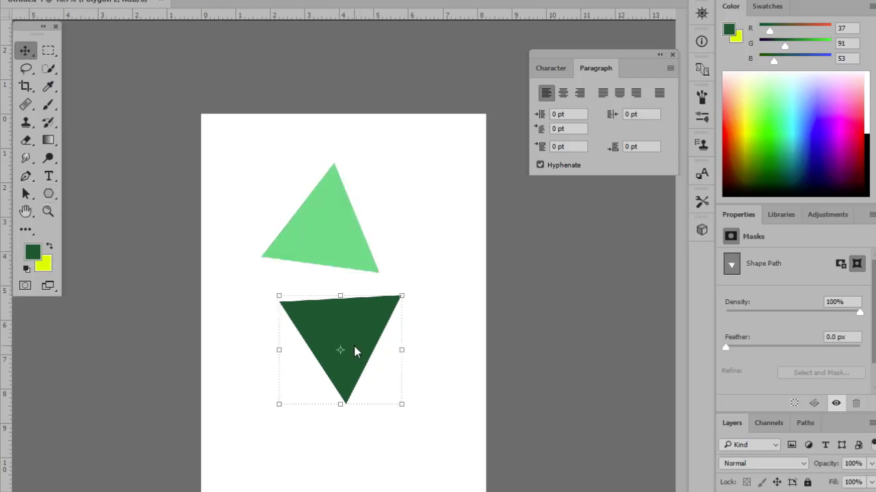
click(334, 239)
click(358, 336)
click(404, 217)
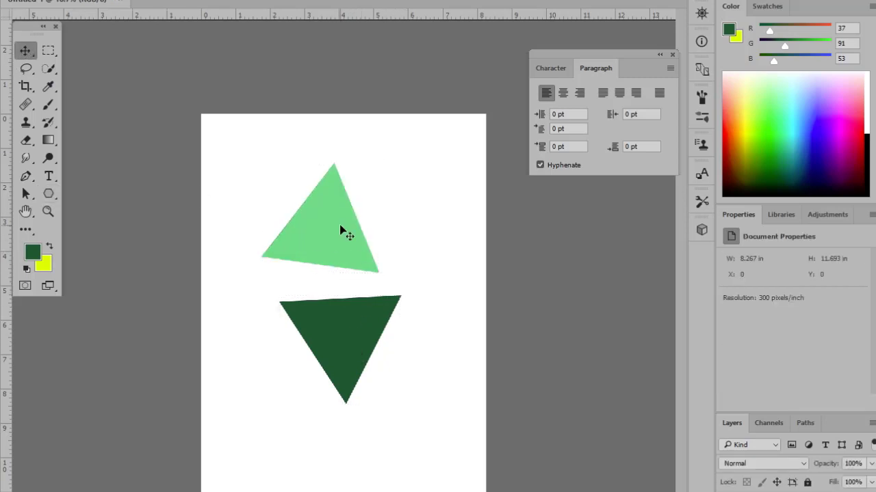
click(342, 230)
click(107, 162)
Step: Draw a third triangle overlapping the light green one's right side and fill it with the yellow background colour
click(49, 195)
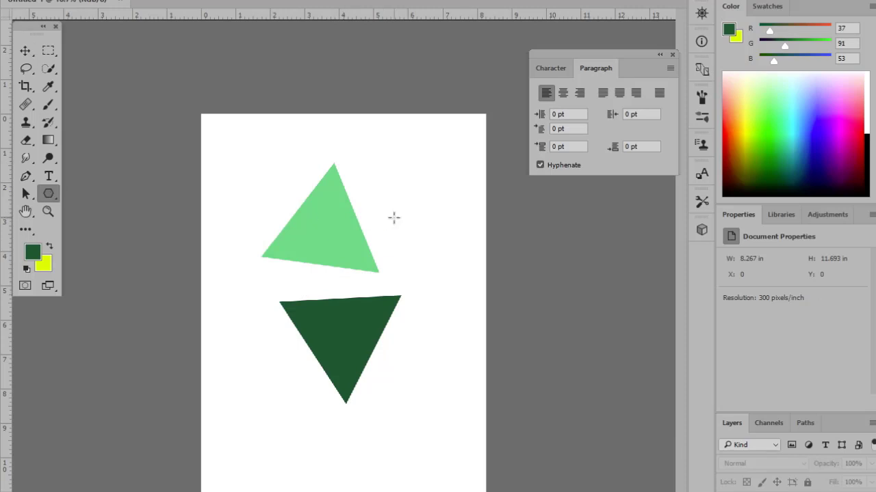
drag(393, 217, 429, 272)
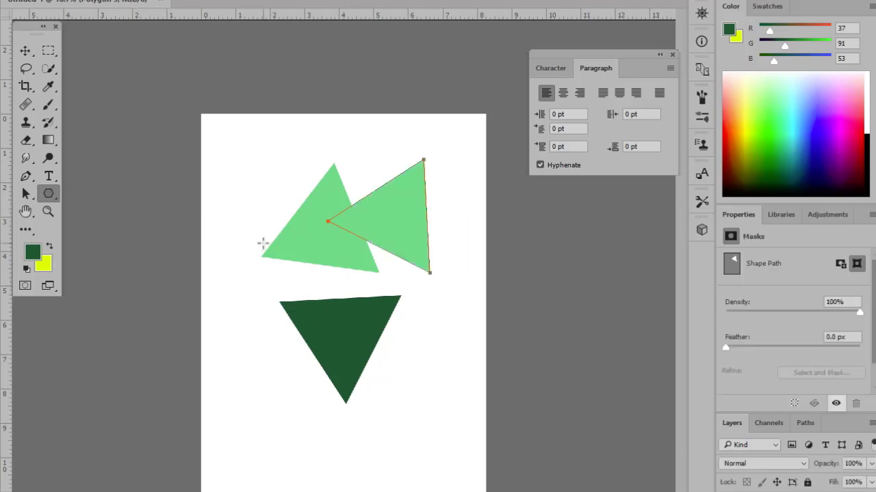
key(ctrl+BackSpace)
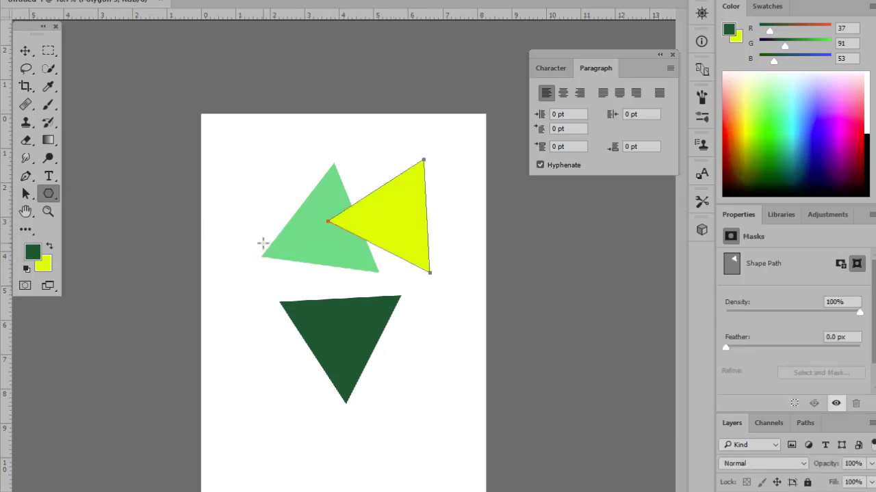
Step: Draw a tall rectangle about 372 × 1009 px overlapping the left side of the dark green triangle
right_click(49, 194)
click(95, 194)
drag(264, 326, 307, 442)
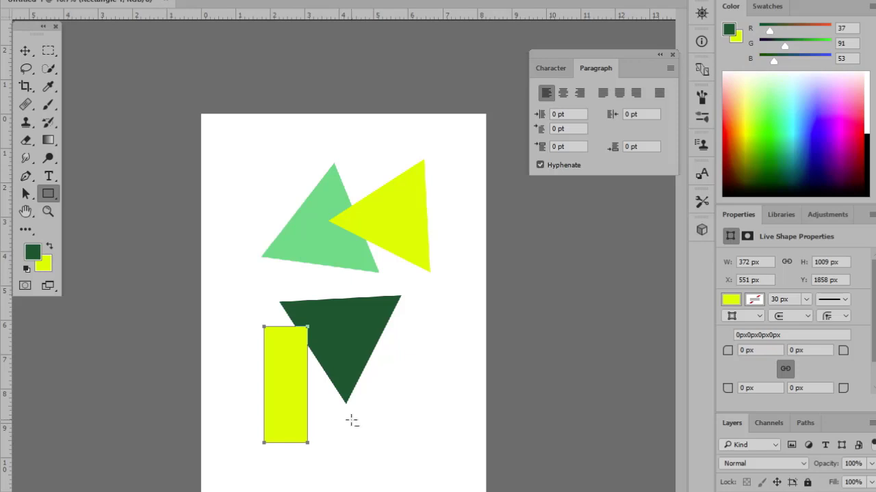
Step: Fill the tall rectangle with the dark green foreground colour and draw a circle about 754 px across to the lower triangle's lower right
key(alt+BackSpace)
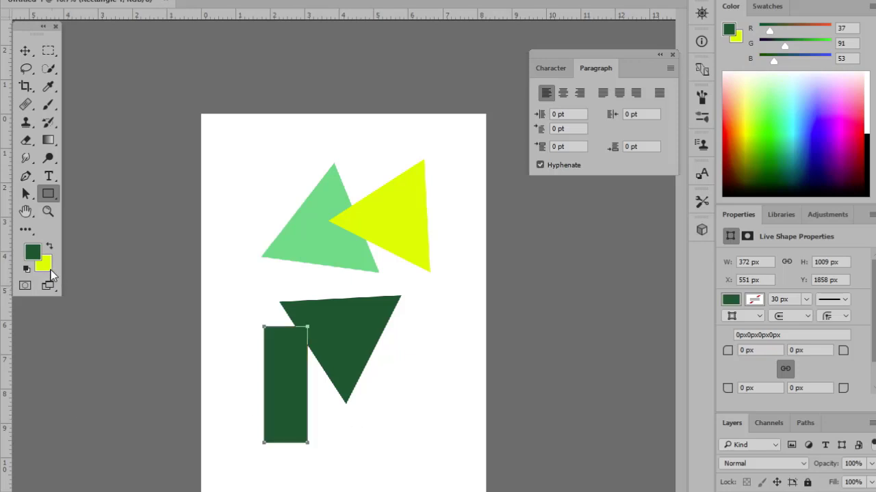
right_click(51, 192)
click(99, 220)
drag(425, 418, 469, 457)
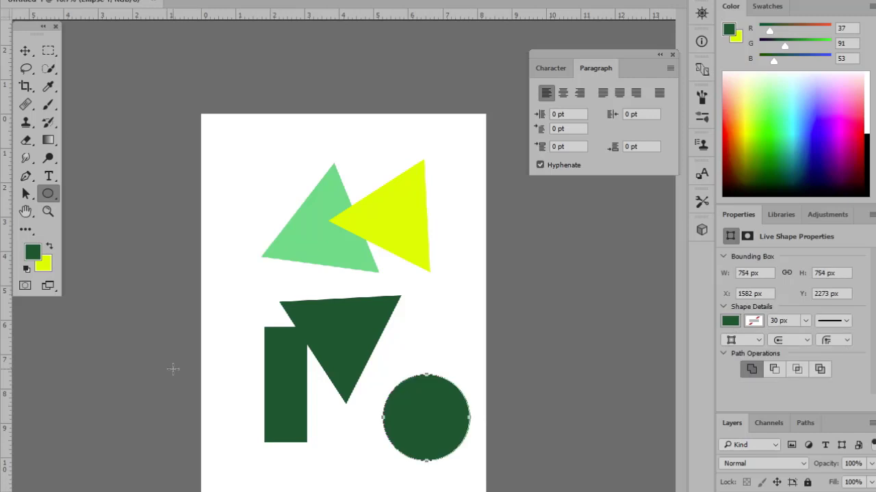
Step: Set the foreground colour to orange (RGB 248, 155, 22) and fill the circle with it
click(35, 254)
click(669, 136)
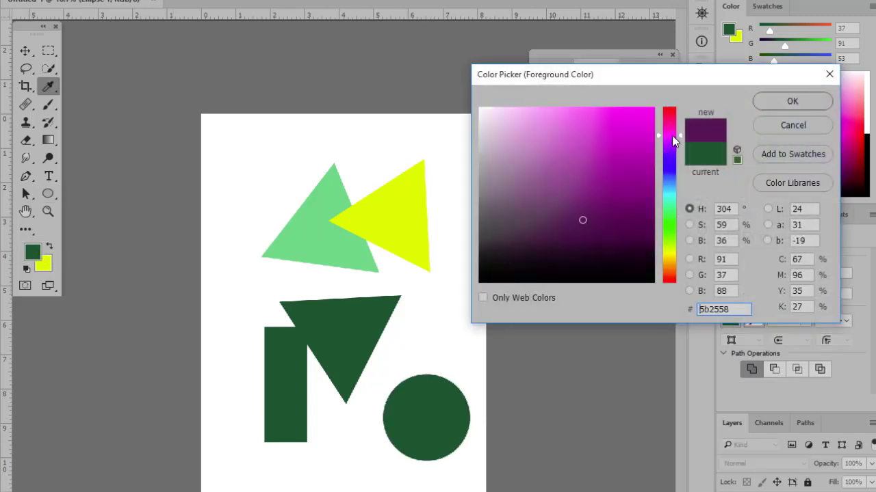
click(596, 121)
click(638, 111)
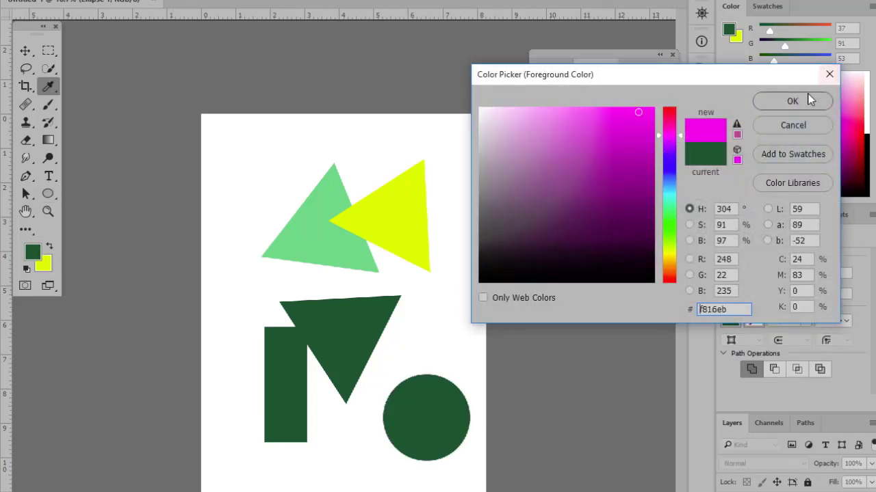
click(680, 139)
drag(680, 138, 680, 266)
click(776, 101)
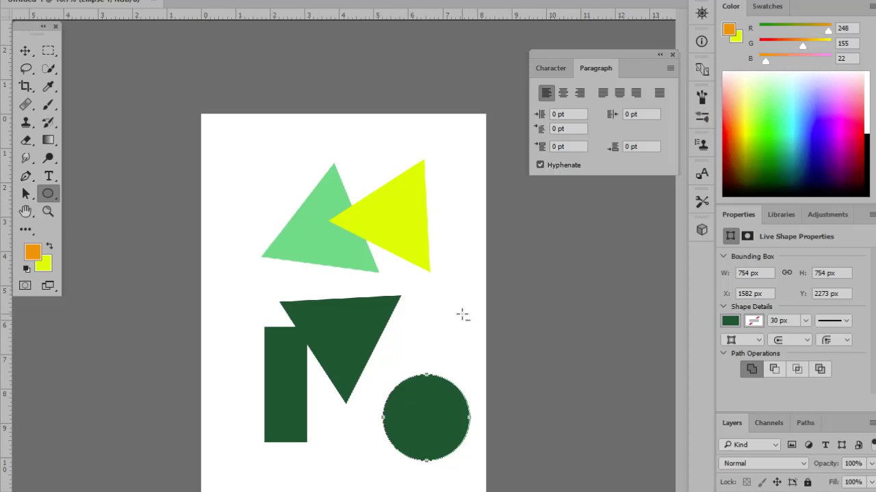
key(alt+BackSpace)
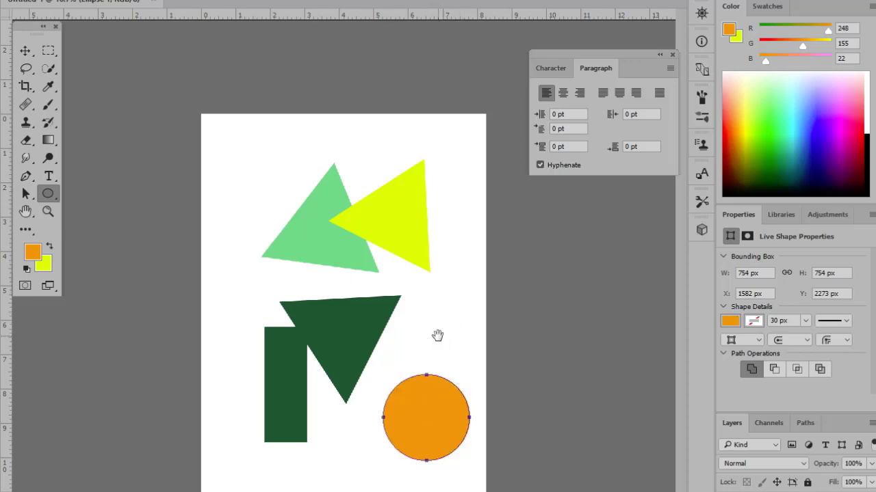
Step: Rotate and enlarge the dark green triangle until it points upward and overlaps both the rectangle and the orange circle's area
click(26, 50)
click(211, 166)
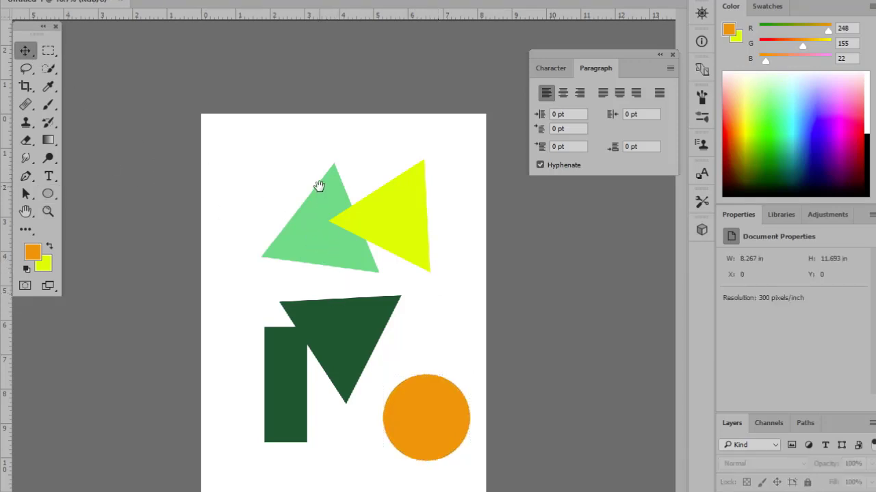
click(314, 236)
click(396, 231)
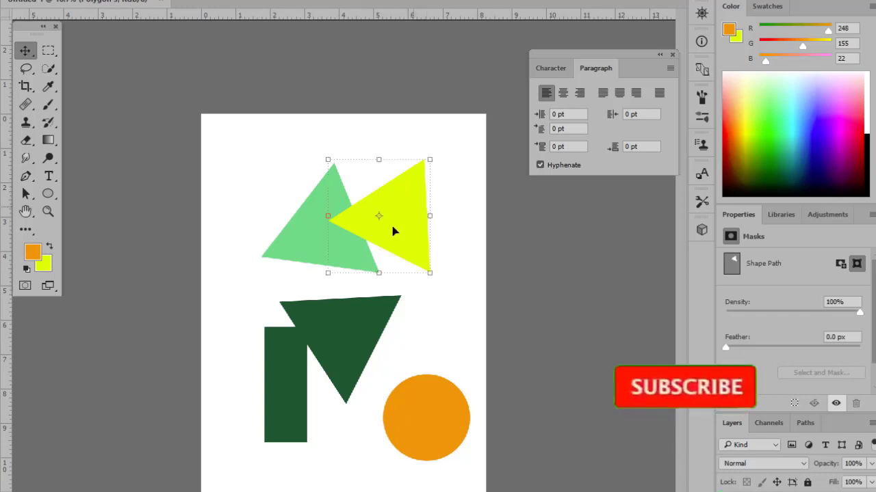
click(336, 344)
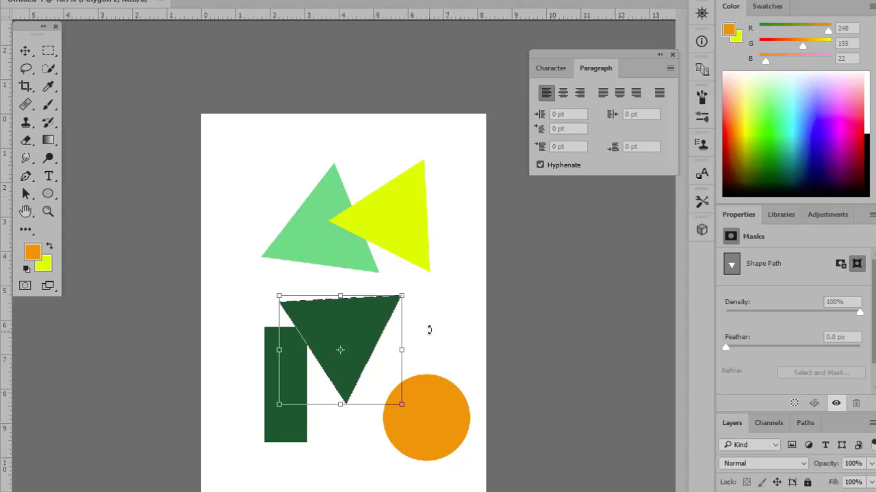
drag(408, 286, 260, 332)
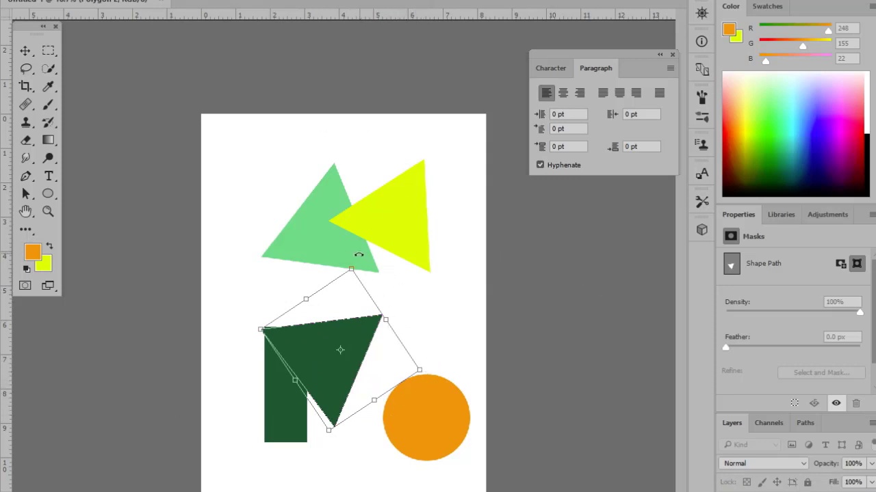
drag(351, 260, 249, 205)
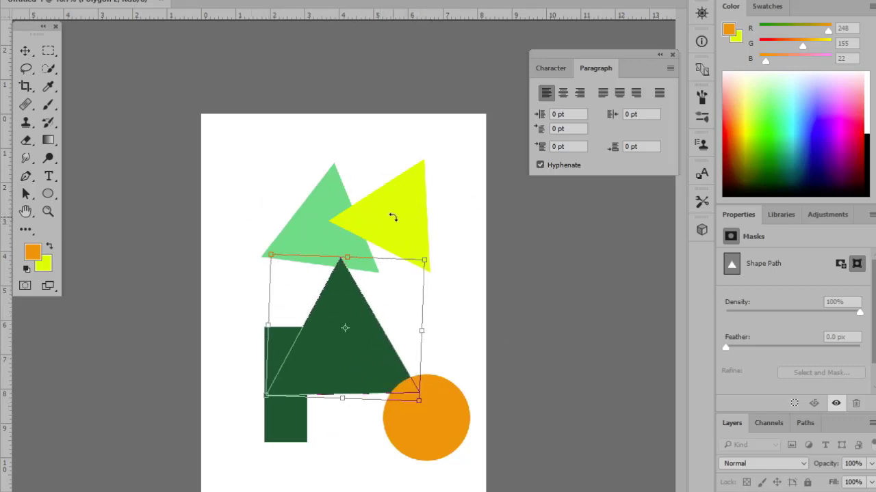
key(Return)
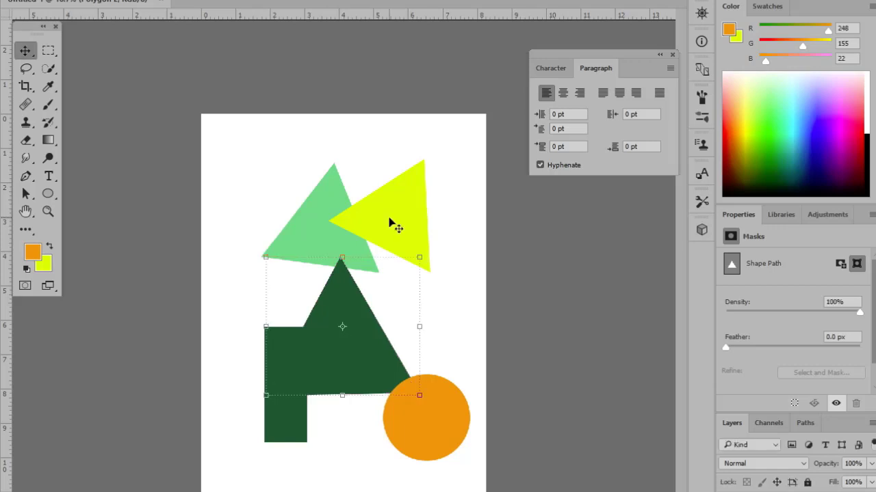
Step: Select the triangles, circle and rectangle one after another to check how each shape's layer is picked on the page
click(475, 312)
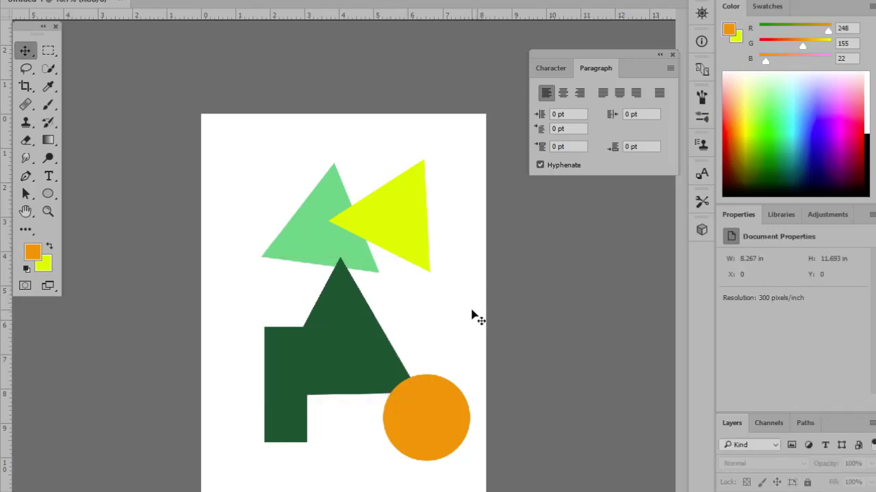
click(404, 215)
click(301, 236)
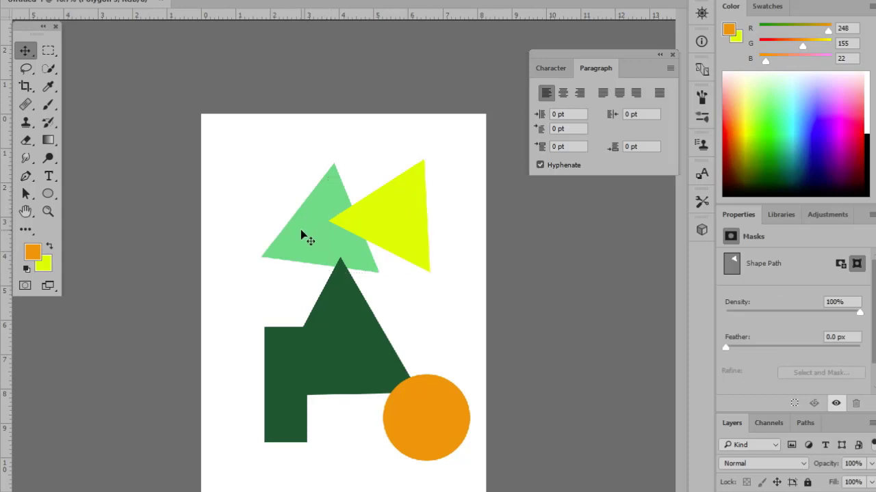
click(412, 215)
click(360, 344)
click(391, 346)
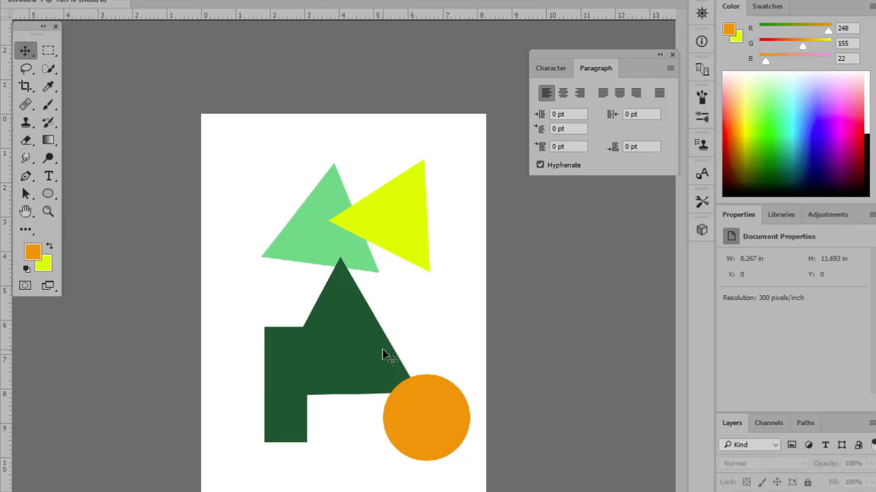
click(382, 349)
click(424, 418)
click(297, 396)
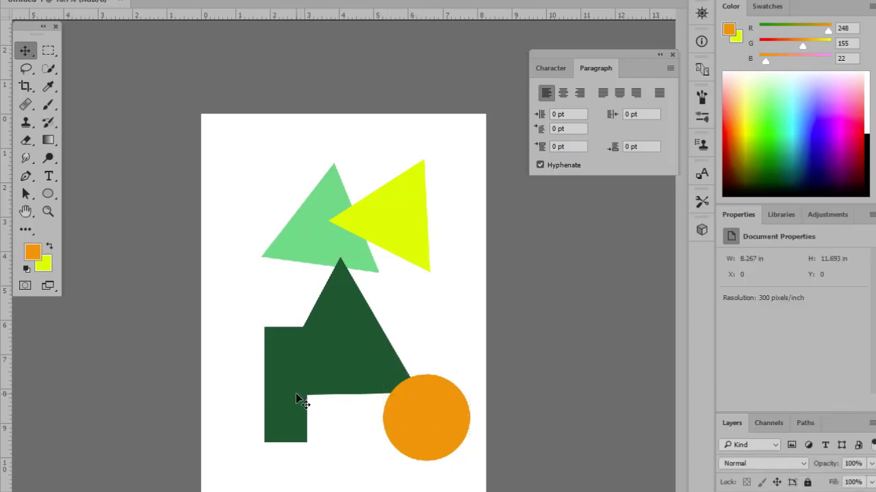
click(405, 397)
drag(472, 369, 507, 335)
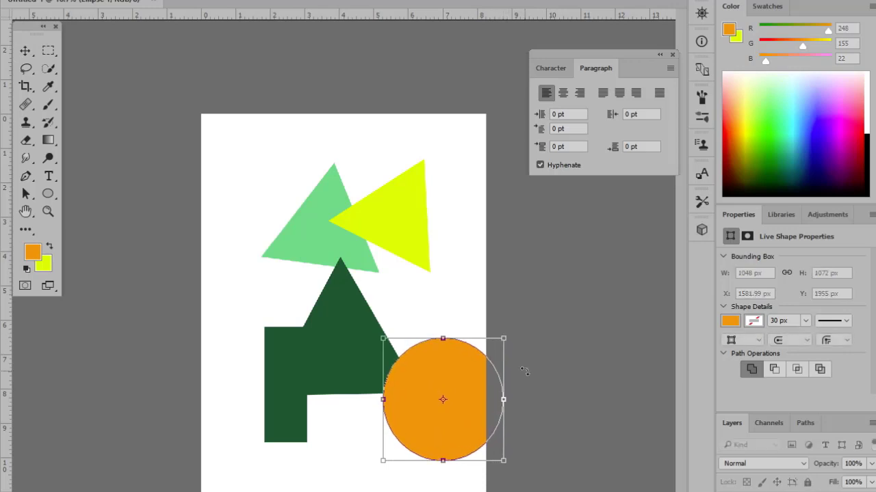
drag(450, 372, 389, 428)
drag(442, 394, 492, 409)
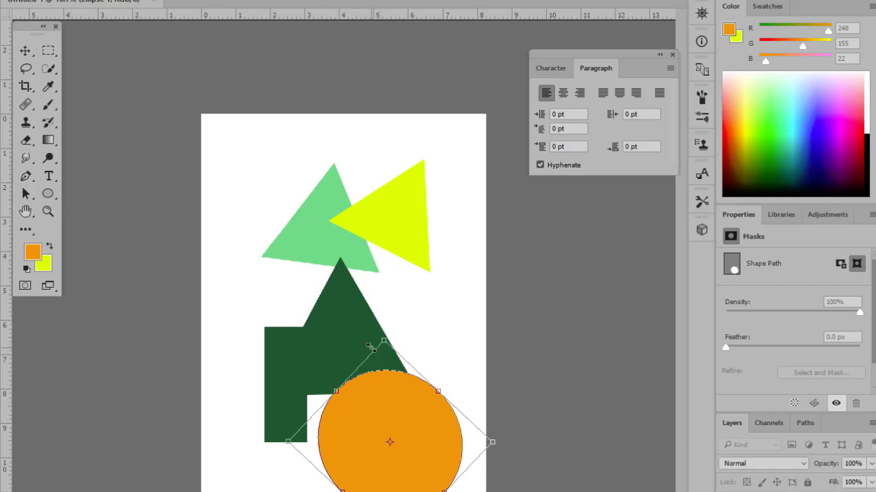
key(Escape)
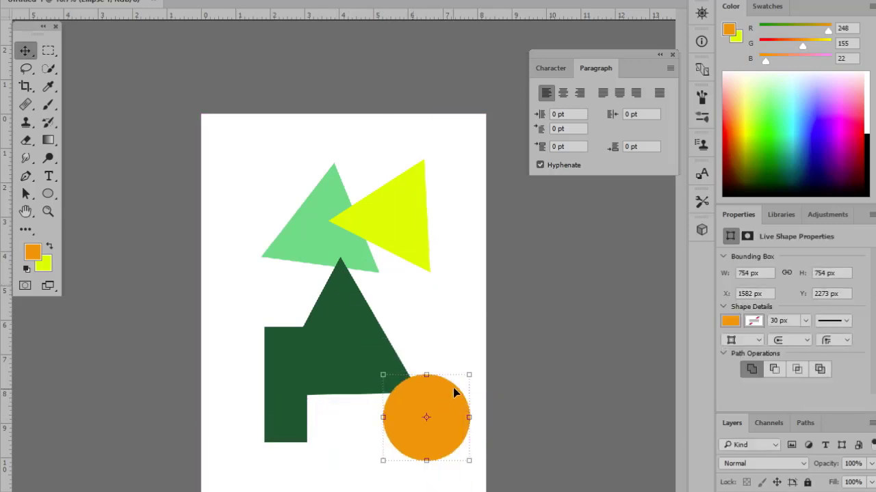
Step: Stretch the orange circle into an ellipse about 1173 × 1366 px and move it down and to the left
drag(470, 373, 517, 304)
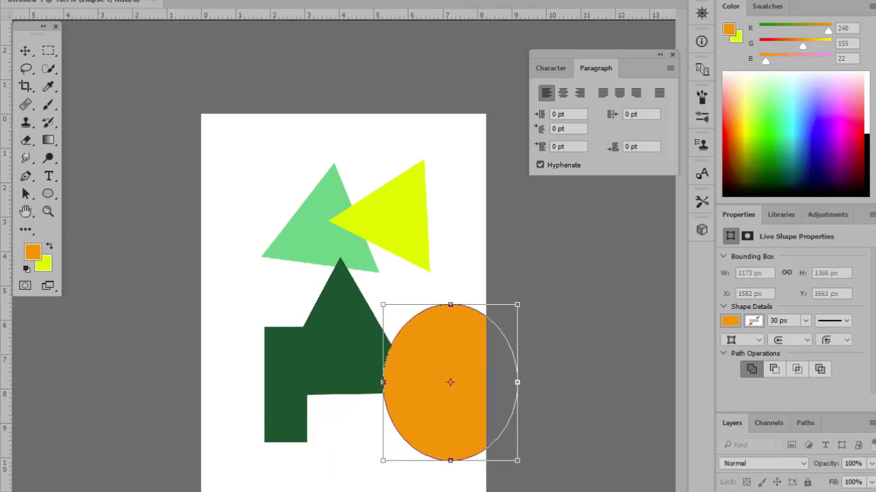
key(Return)
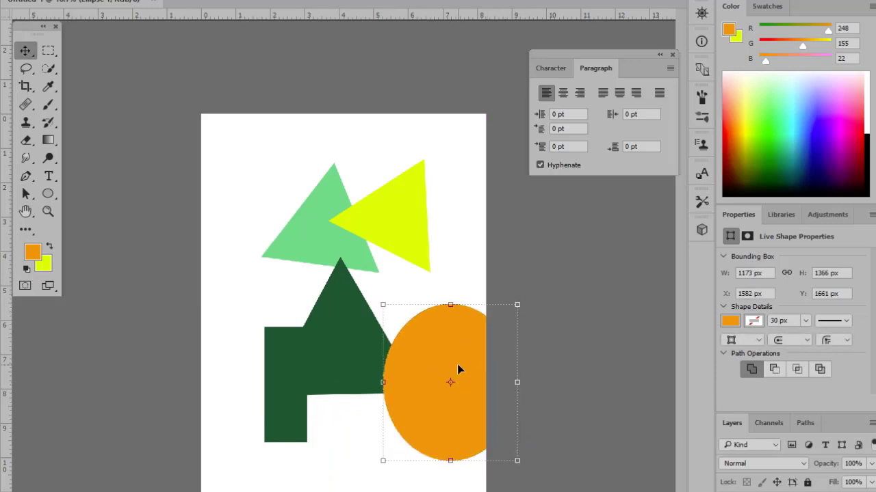
drag(456, 331, 412, 395)
Step: Move the dark green triangle to the page's upper-left corner and shift the yellow triangle slightly to the left
drag(322, 346, 233, 175)
click(318, 262)
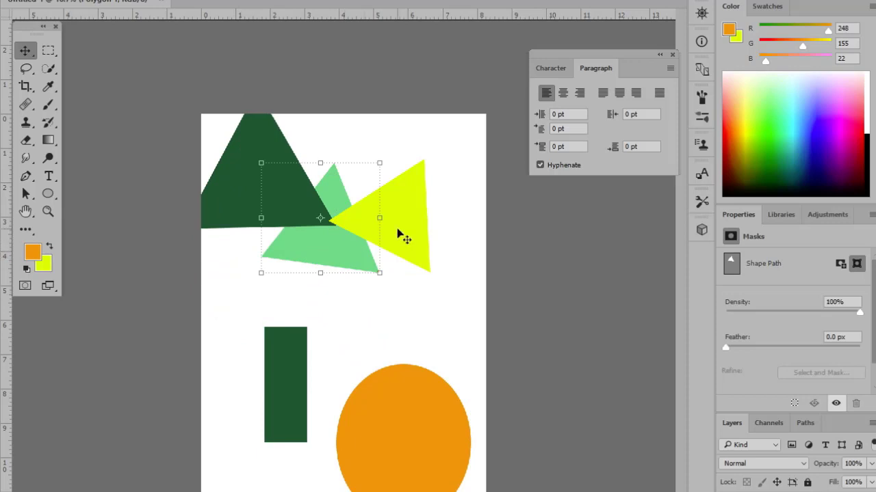
drag(399, 234, 375, 234)
click(260, 206)
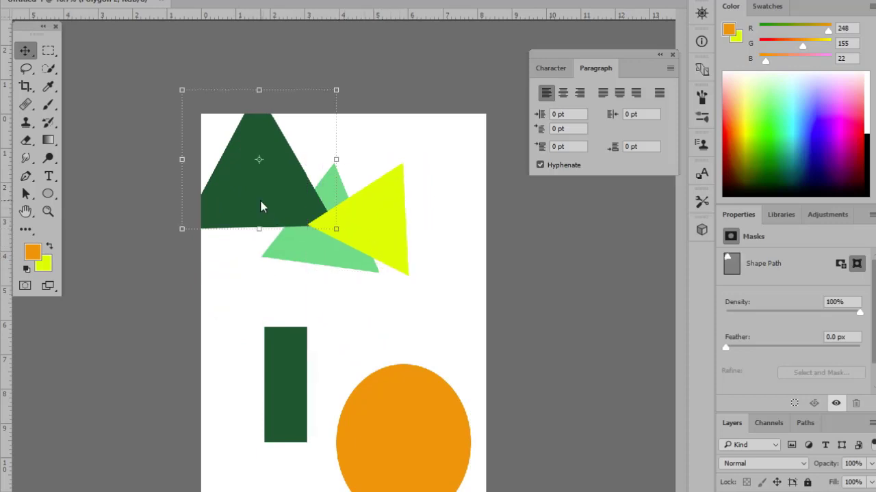
key(ctrl+t)
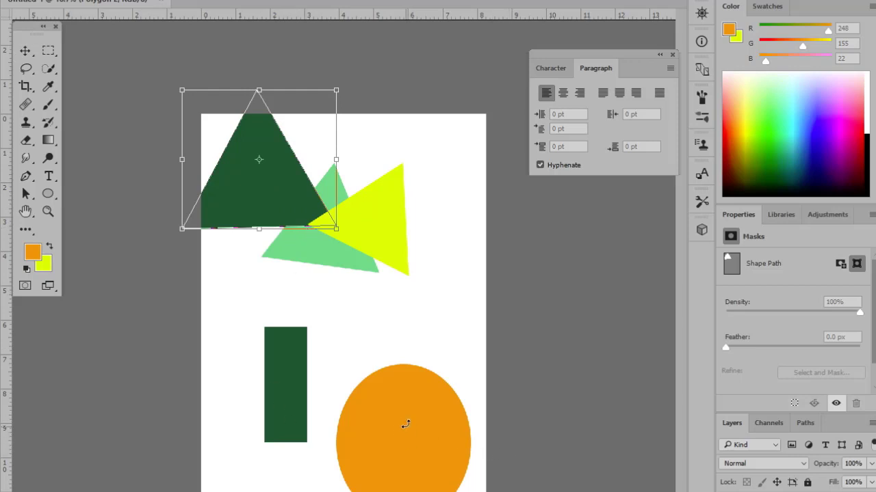
key(Return)
Step: Move the orange ellipse up beside the dark green rectangle with their bottom edges aligned, and leave no layer selected
drag(406, 416, 389, 357)
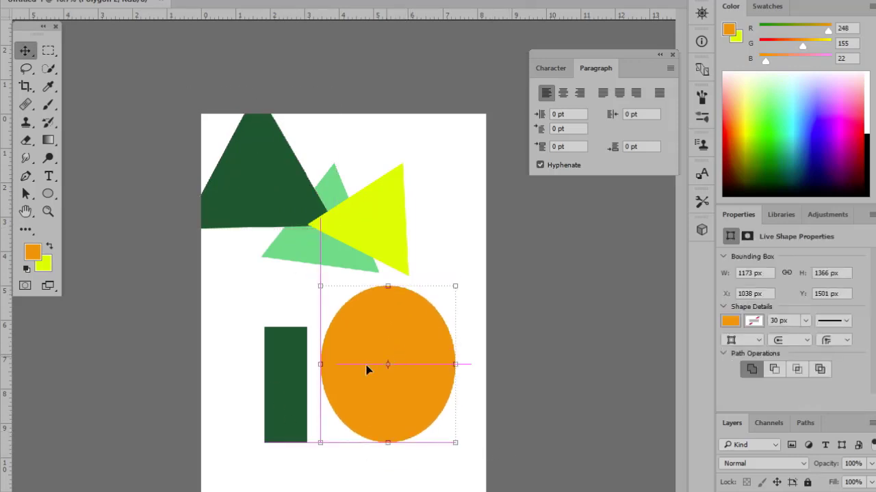
click(243, 308)
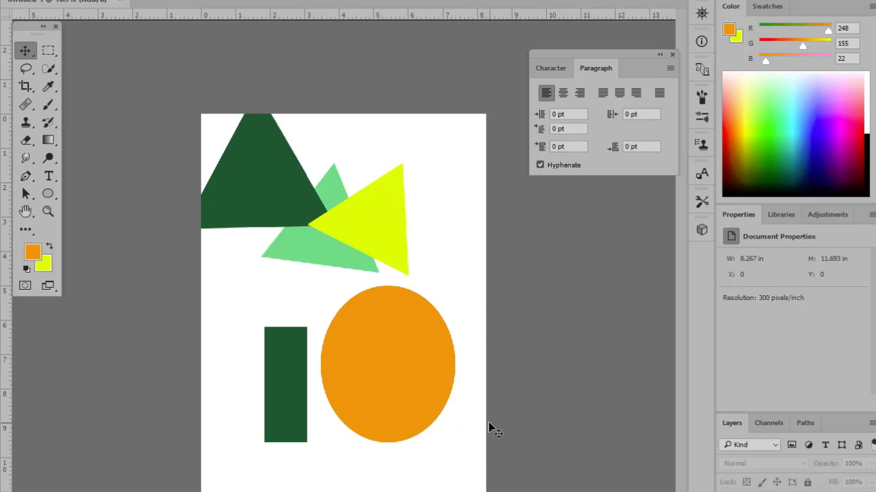
click(410, 386)
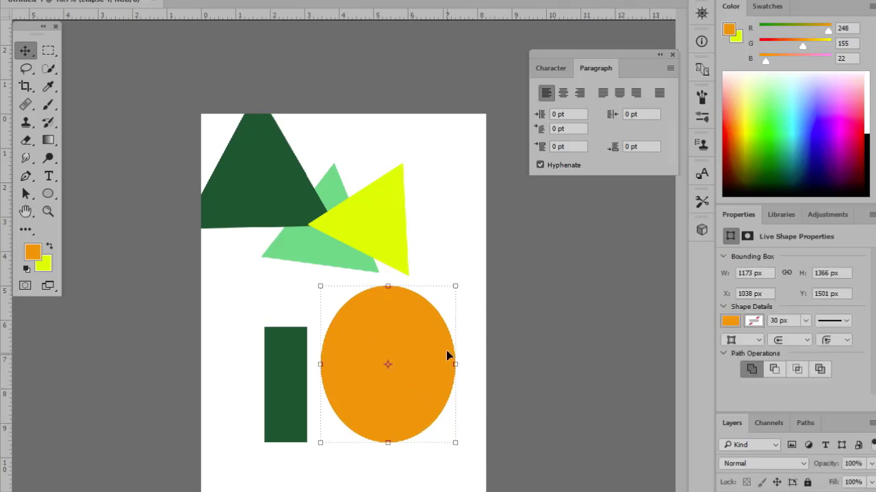
click(479, 267)
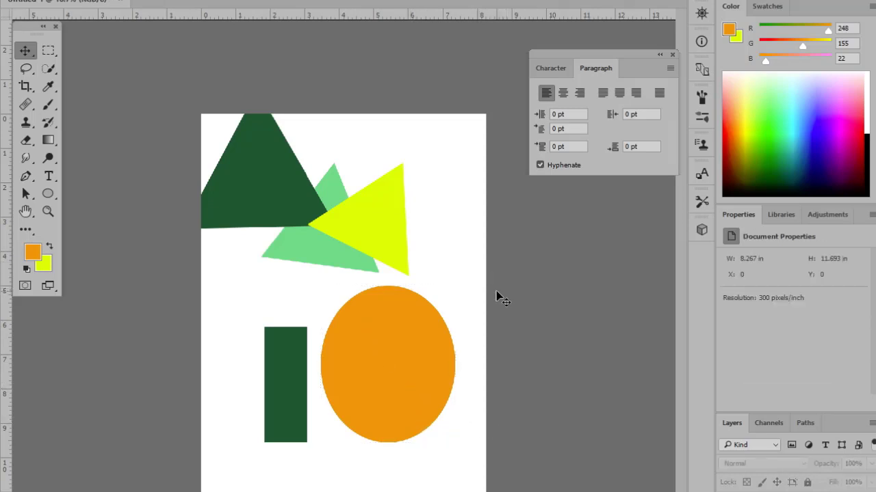
mouse_move(423, 375)
mouse_down()
mouse_move(401, 273)
mouse_move(424, 376)
mouse_up()
click(453, 259)
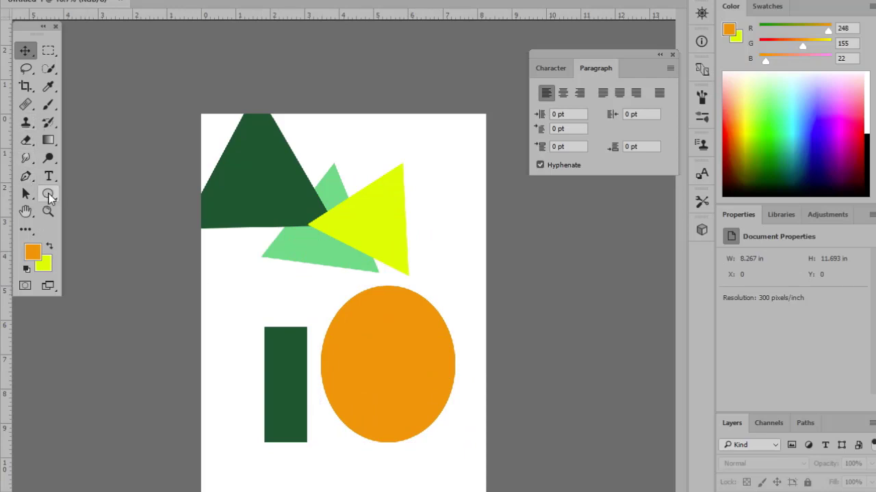
Step: Draw a rounded rectangle about 420 × 577 px with 20 px corners inside the orange ellipse and fill it with the yellow background colour
click(49, 195)
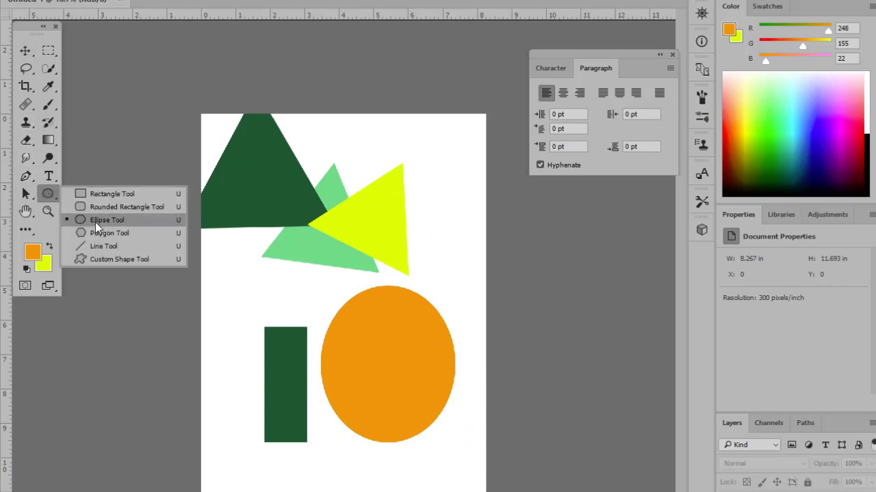
click(95, 222)
click(48, 196)
click(109, 208)
drag(369, 356, 417, 419)
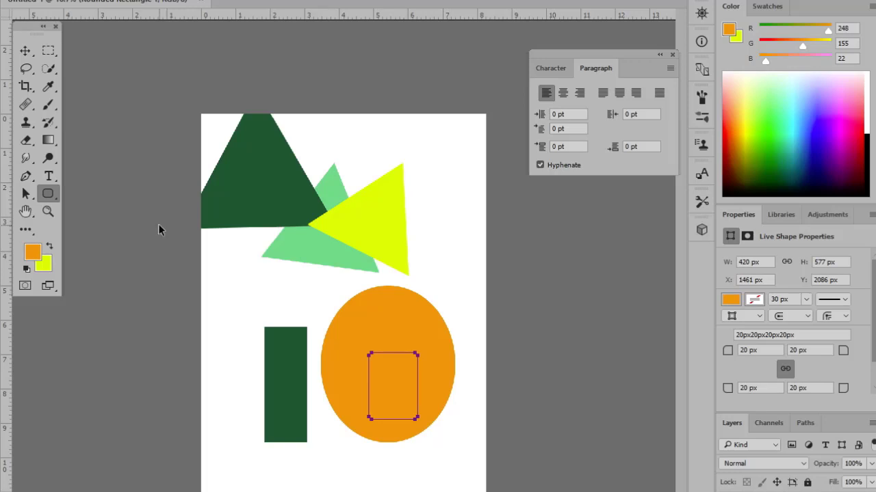
key(ctrl+BackSpace)
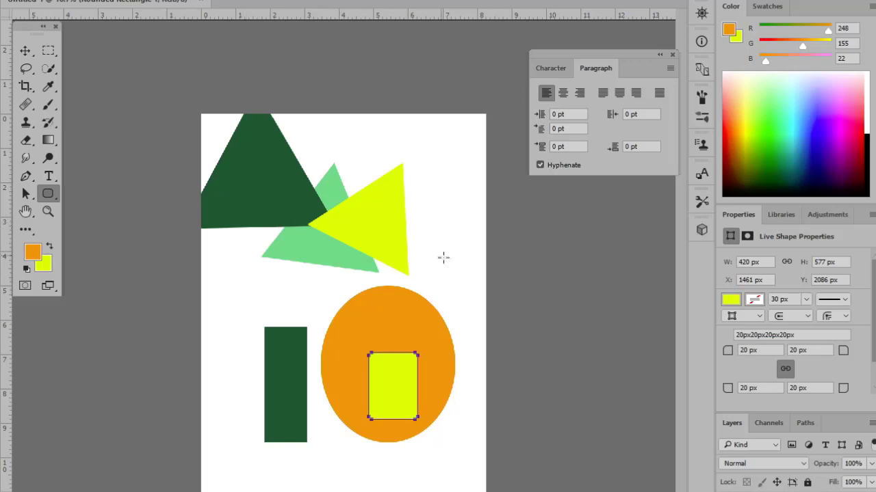
Step: Switch the layer selection from the yellow rounded rectangle to the orange ellipse behind it
click(26, 51)
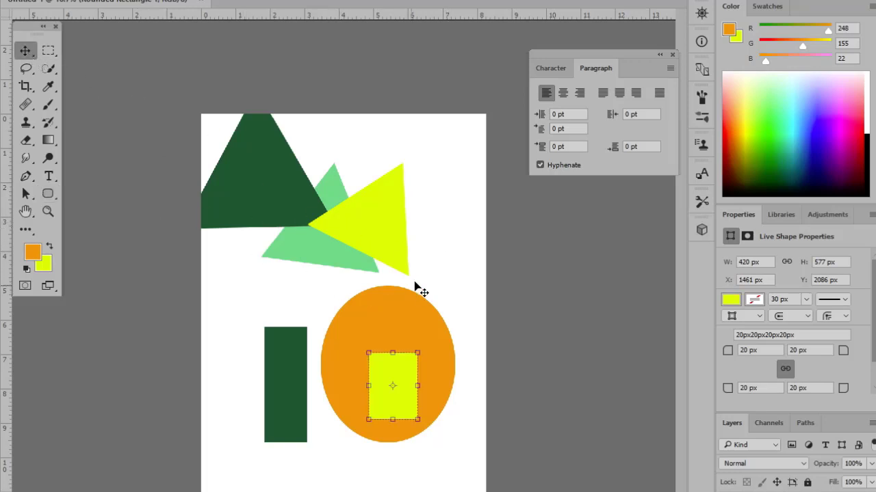
click(435, 271)
click(398, 390)
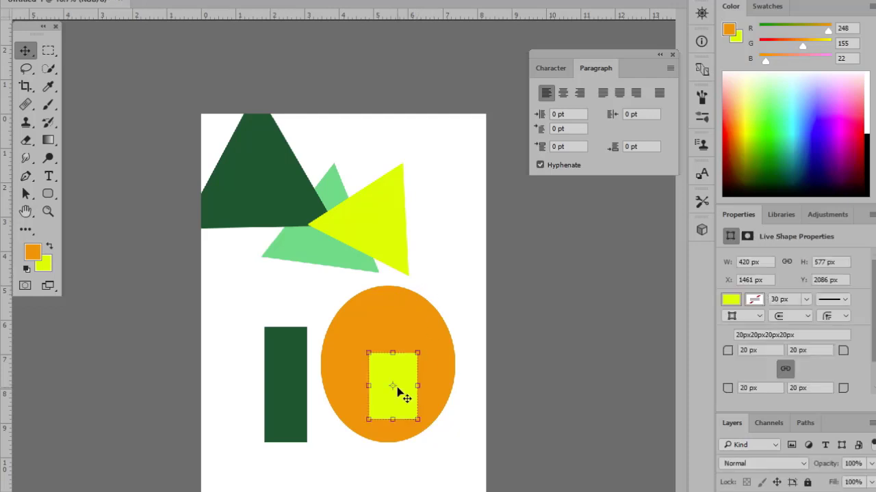
click(377, 319)
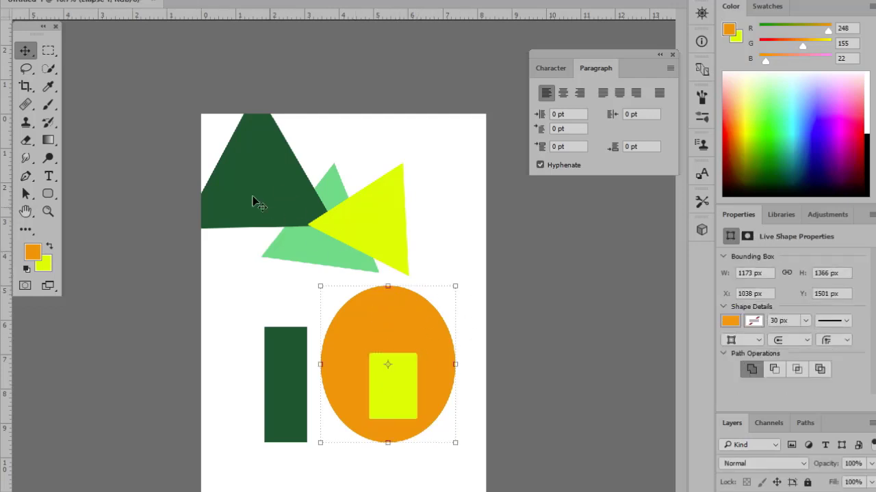
Step: Marquee-select all the shapes and deselect them, and select the yellow triangle on its own before clearing the selection
click(213, 139)
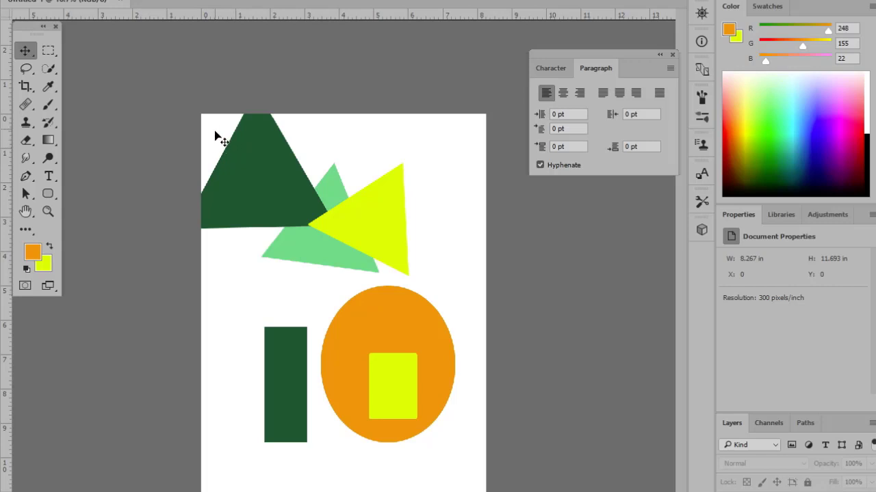
drag(215, 130, 460, 478)
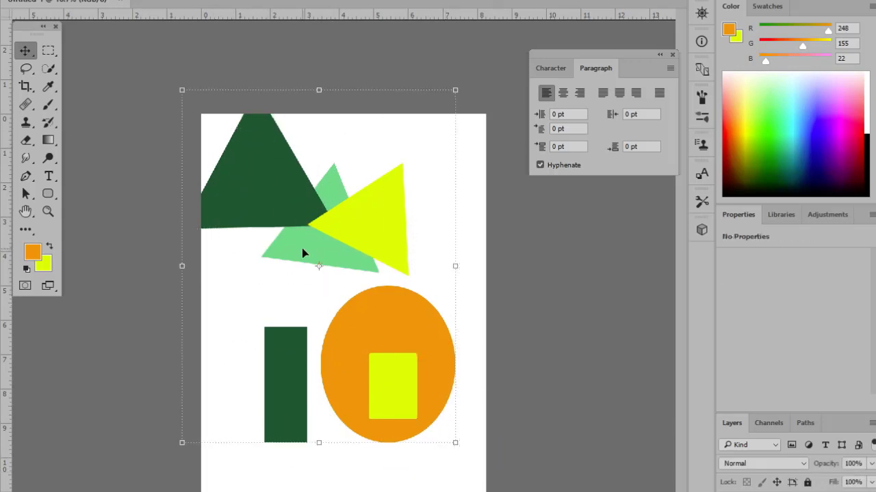
click(479, 203)
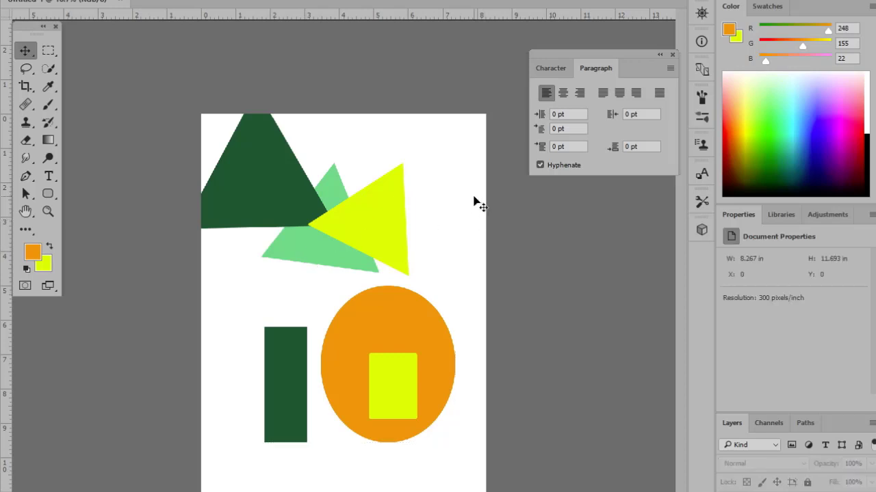
click(400, 248)
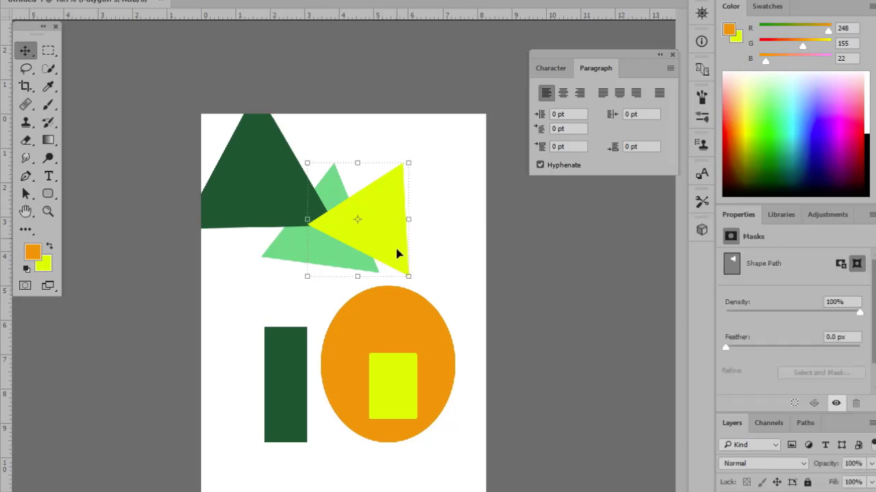
click(392, 369)
click(206, 121)
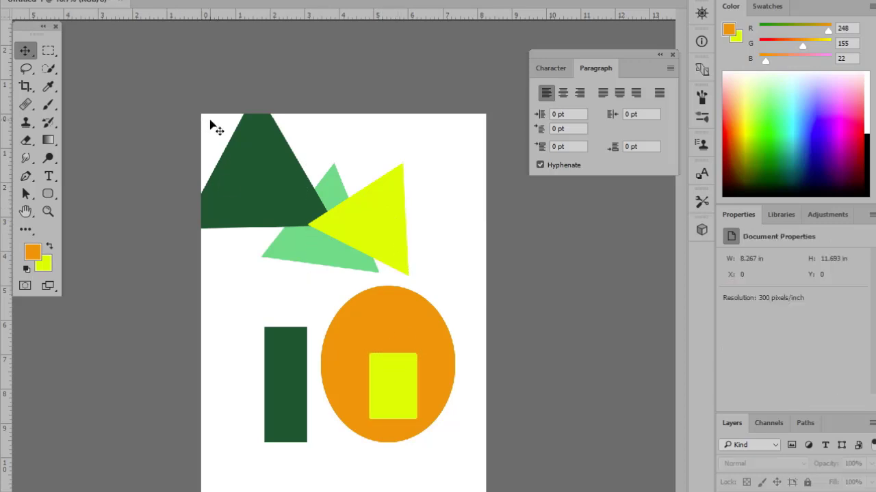
Step: Select all the shapes, align their vertical centres, shift them slightly to the right, and align their horizontal centres
drag(418, 409, 463, 450)
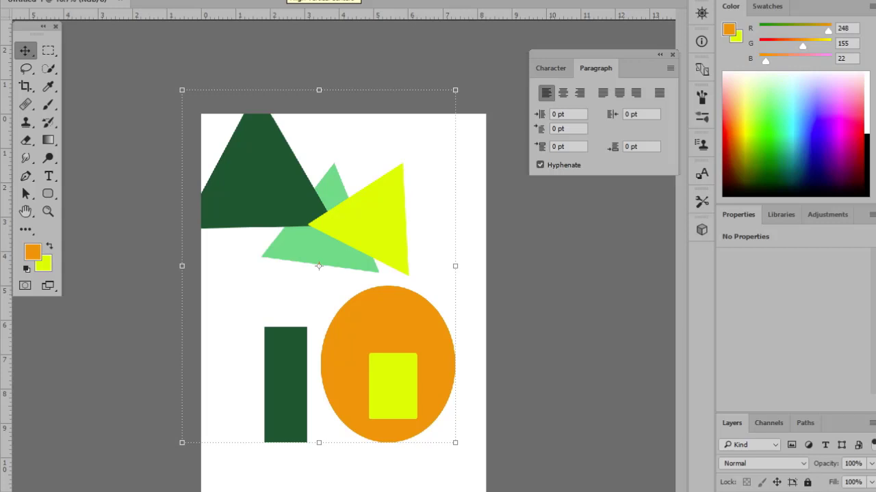
key(Return)
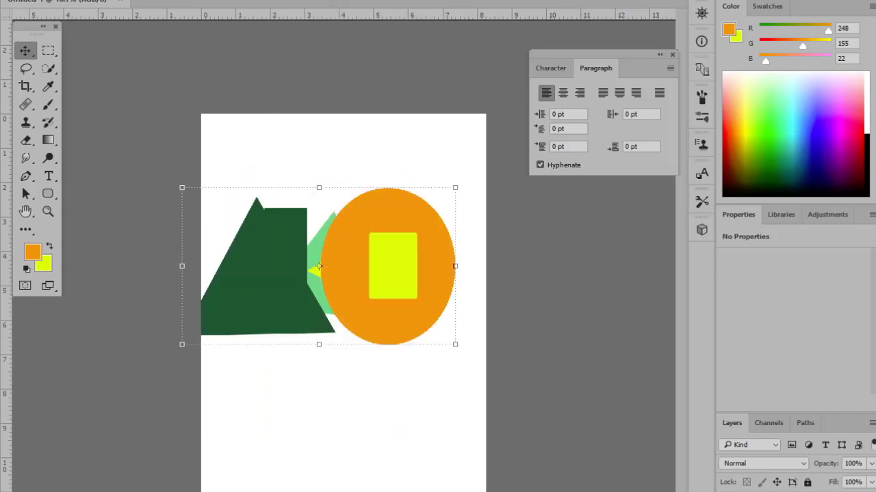
drag(240, 291, 266, 288)
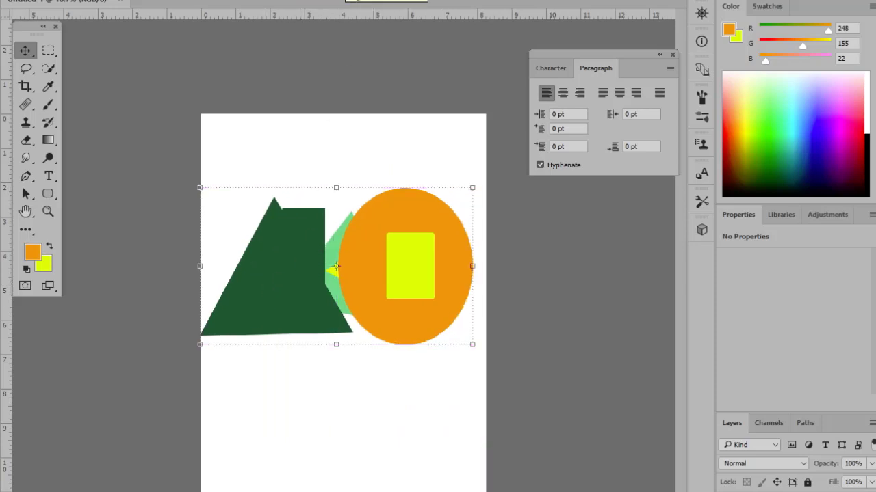
click(350, 1)
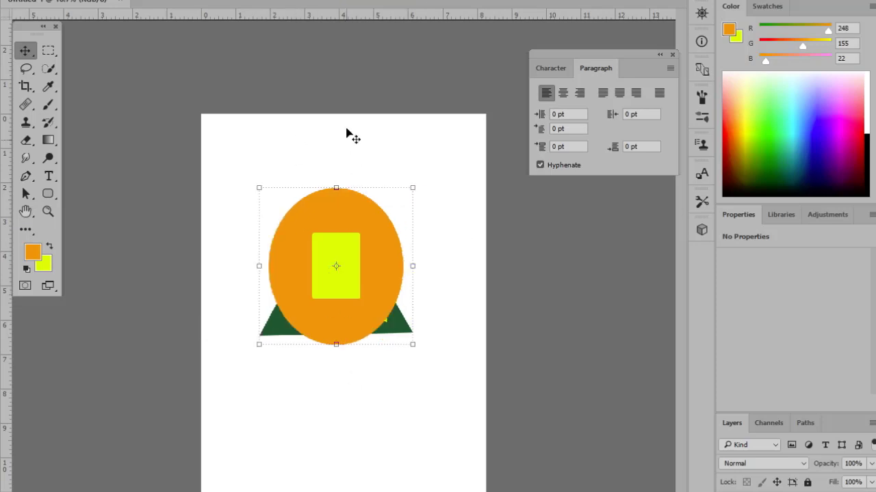
click(381, 353)
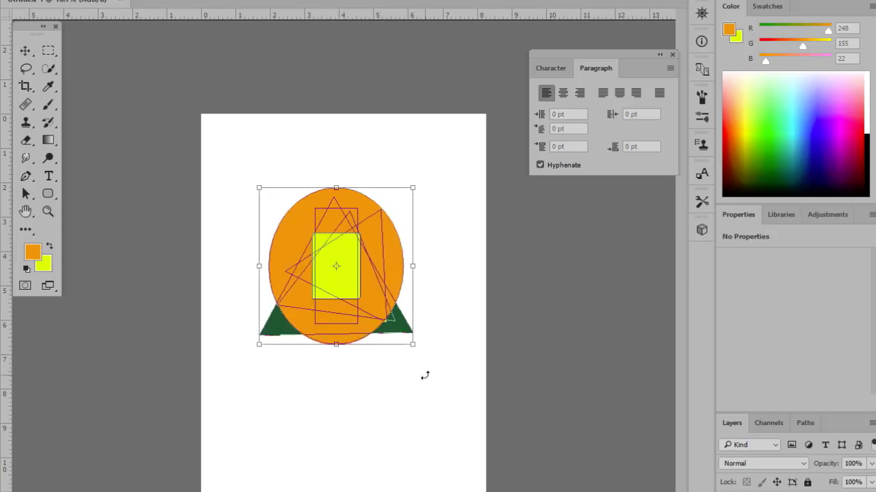
key(Return)
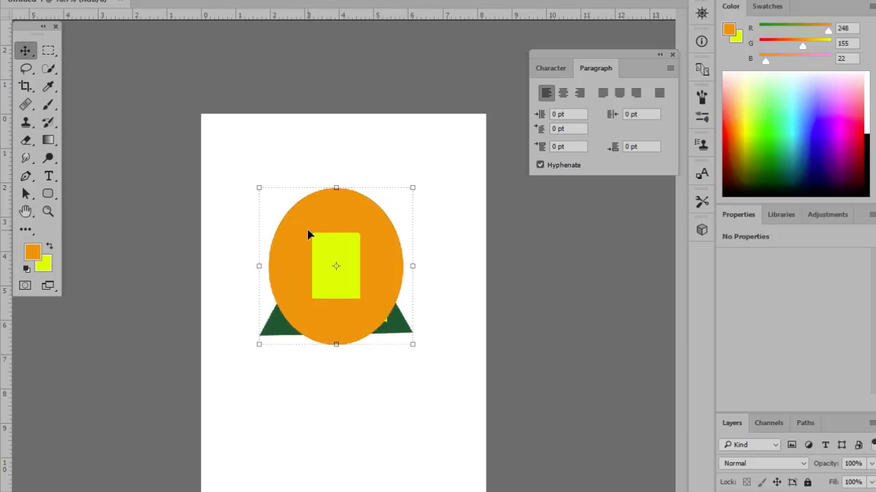
key(ctrl)
key(ctrl+plus)
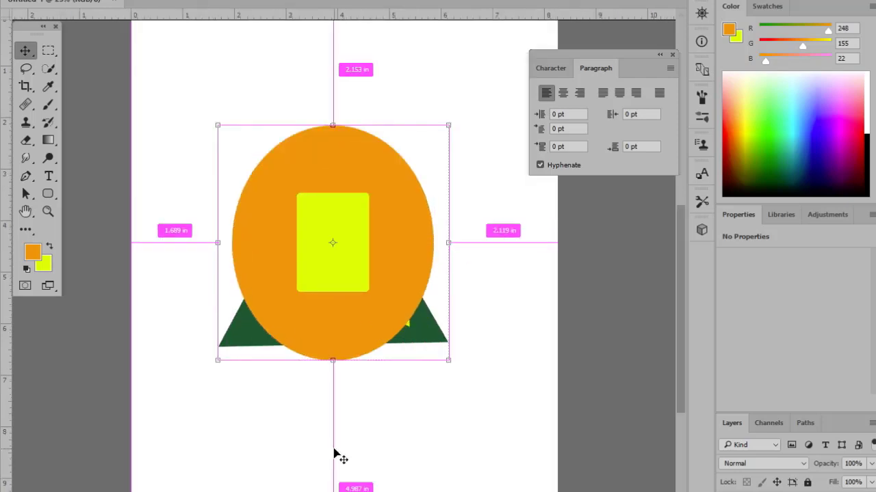
key(ctrl+minus)
key(ctrl)
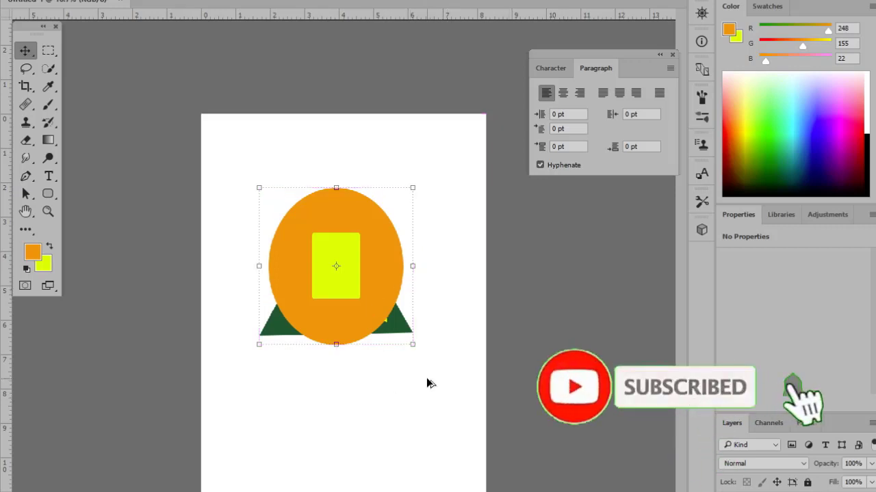
Step: Step back and forward through the history, and undo the move and both alignments of the shapes
key(ctrl+z)
key(ctrl+z)
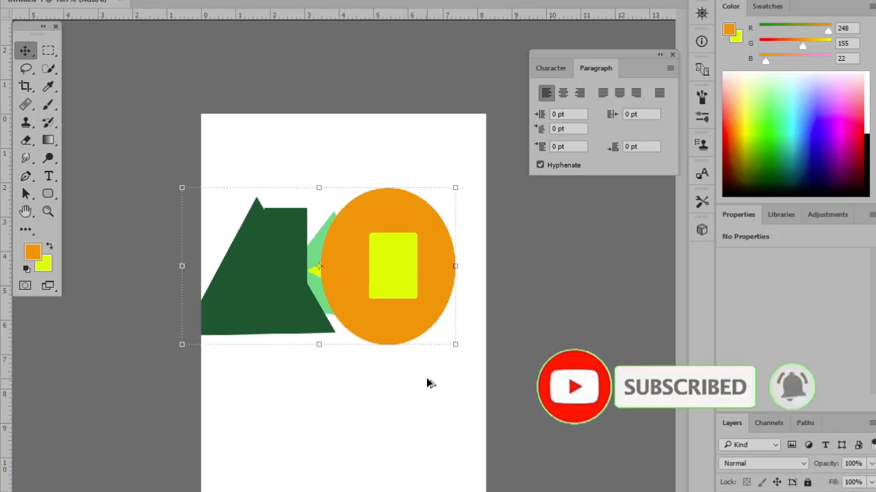
key(ctrl+z)
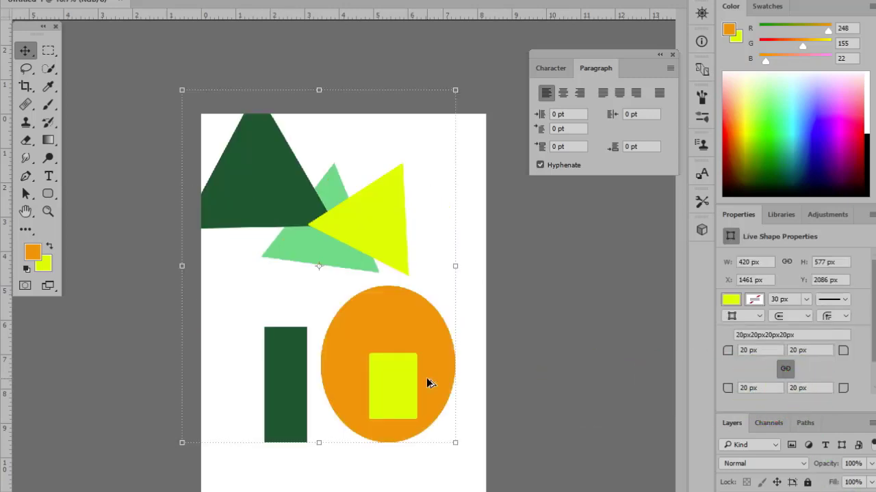
key(ctrl+z)
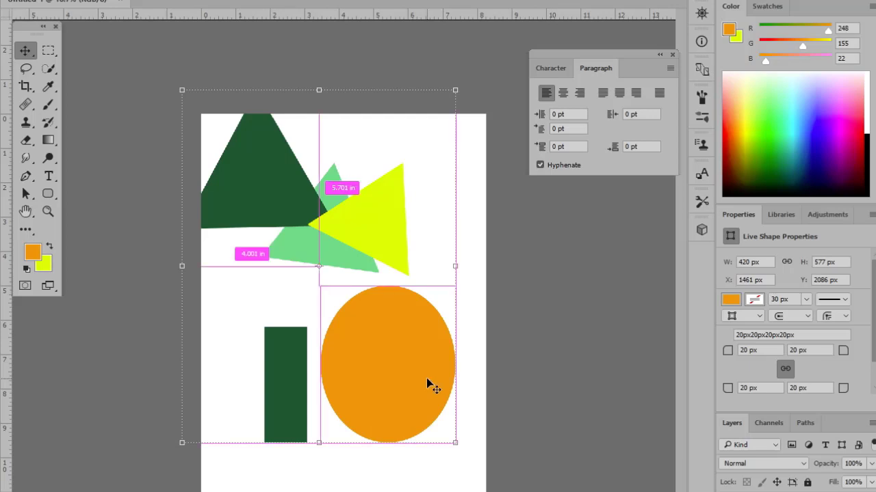
key(ctrl+shift+z)
key(ctrl+shift+z)
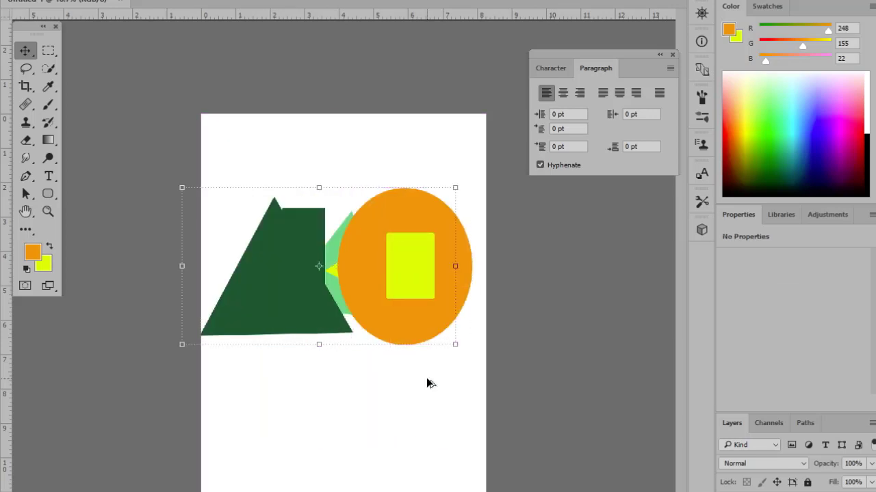
key(ctrl+shift+z)
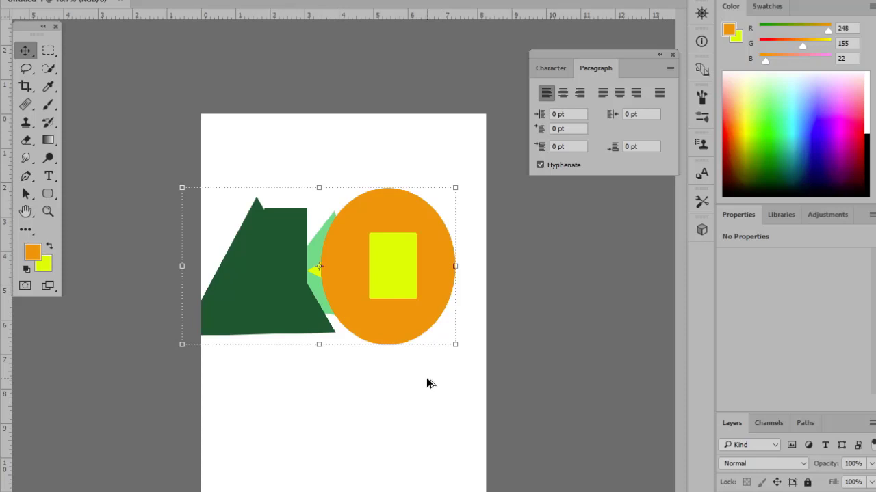
key(ctrl+z)
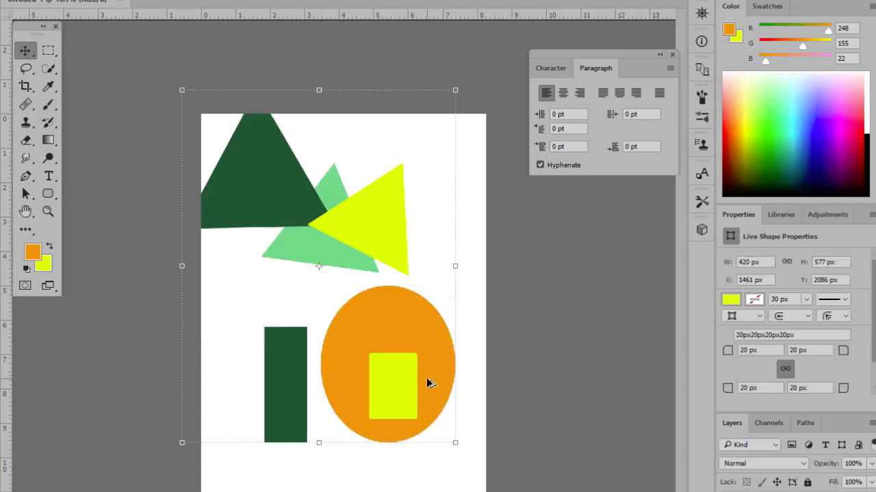
Step: Try moving the yellow rounded rectangle up toward the ellipse's upper-right edge, and undo the move
click(488, 338)
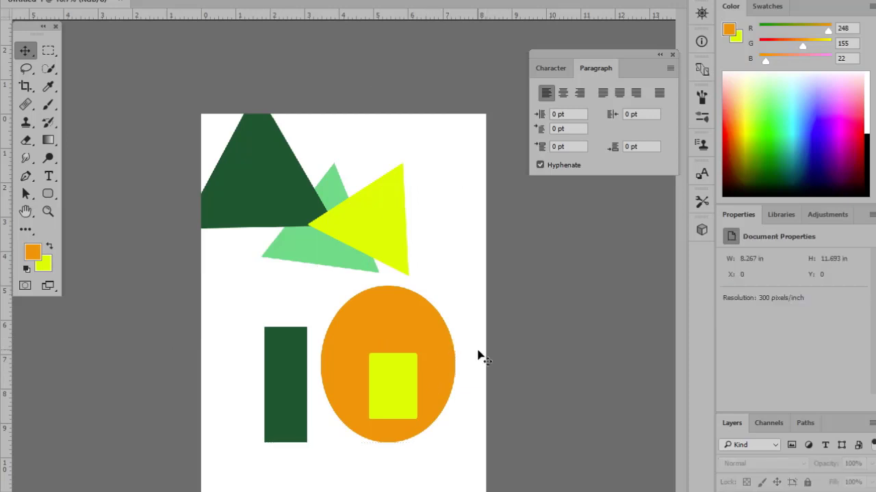
click(409, 366)
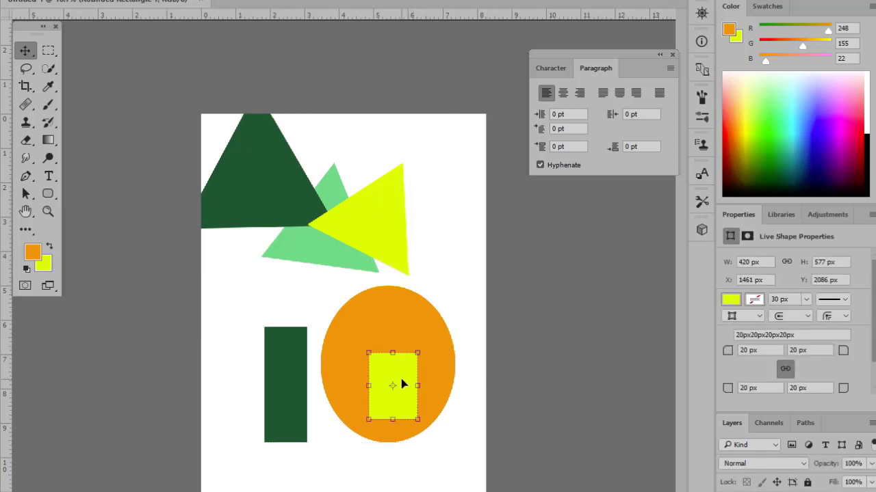
drag(402, 384, 435, 309)
key(ctrl+z)
click(315, 306)
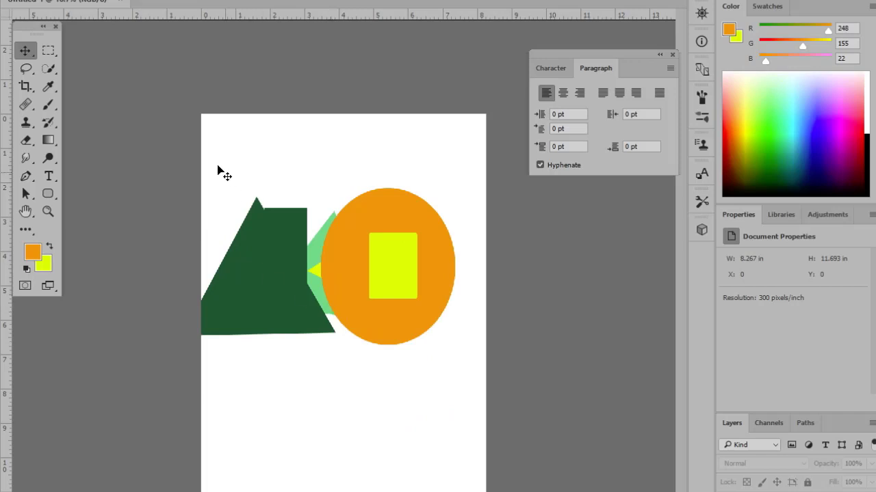
Step: Select all the shapes and undo their vertical centre alignment, redoing the yellow fill of the rounded rectangle
drag(226, 176, 443, 399)
key(ctrl)
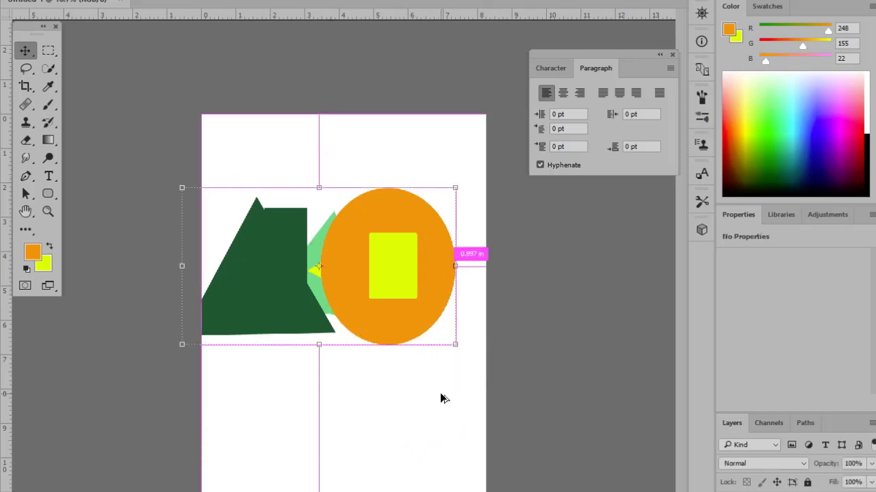
key(ctrl+z)
key(ctrl+alt+z)
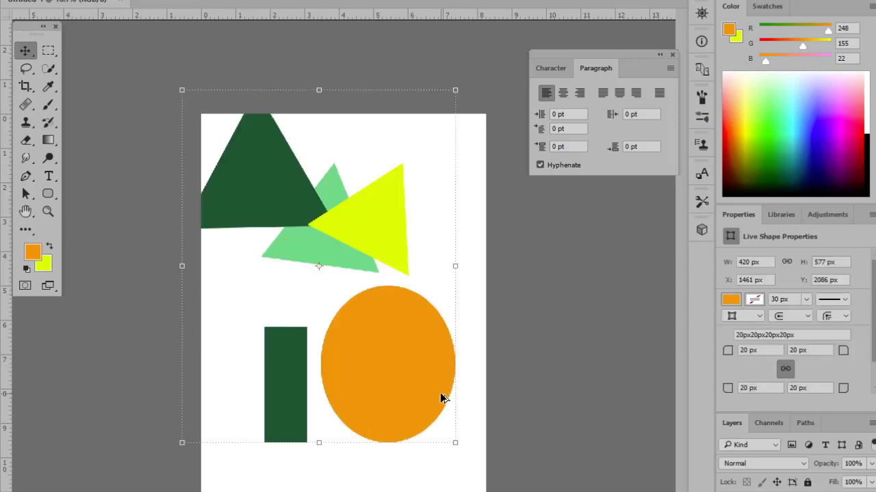
key(ctrl+shift+z)
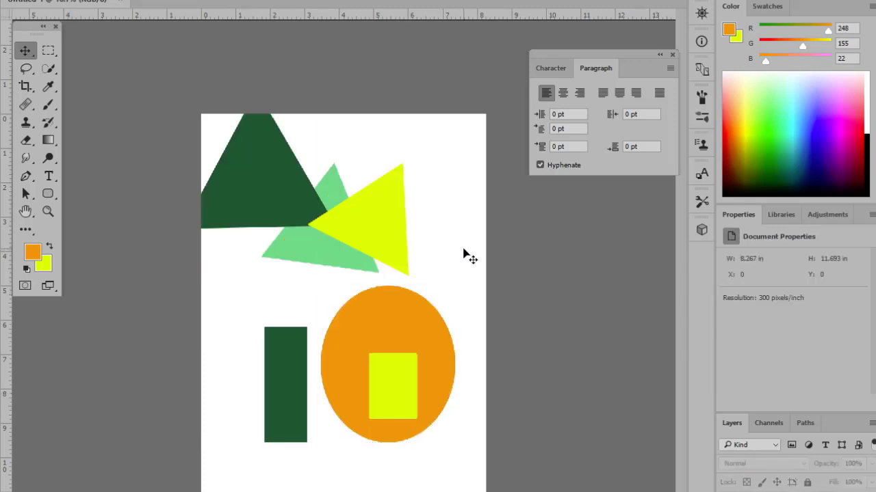
Step: Step back and forward through the history, and delete all the selected shapes from the page
key(ctrl+alt+z)
key(ctrl+shift+z)
key(ctrl+alt+z)
key(ctrl+shift+z)
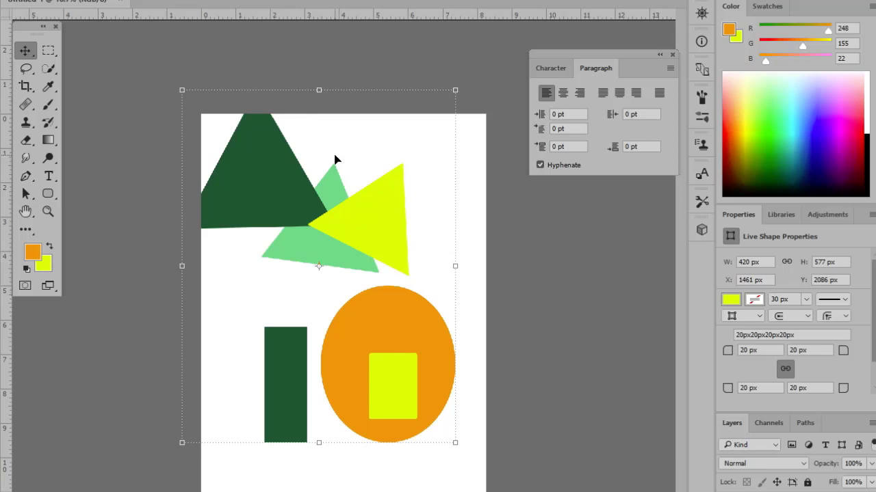
key(Delete)
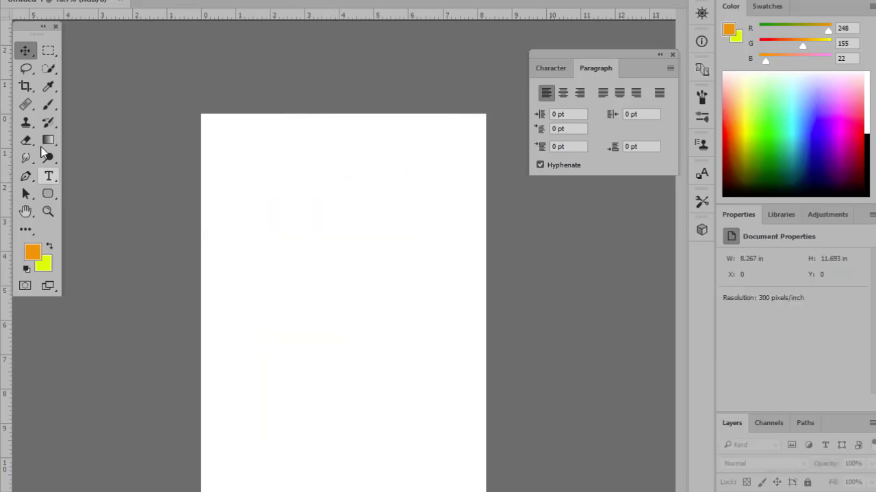
Step: Draw a horizontal orange rectangle about 863 × 433 px and a vertical one about 337 × 2268 px filled with the yellow background colour
drag(48, 194, 75, 196)
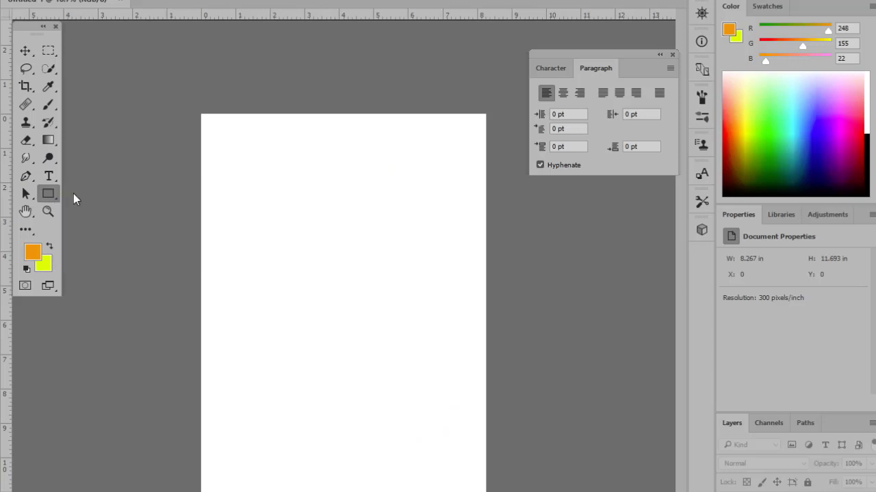
mouse_move(249, 198)
mouse_down()
mouse_move(312, 234)
mouse_move(383, 258)
mouse_move(283, 214)
mouse_move(298, 225)
mouse_up()
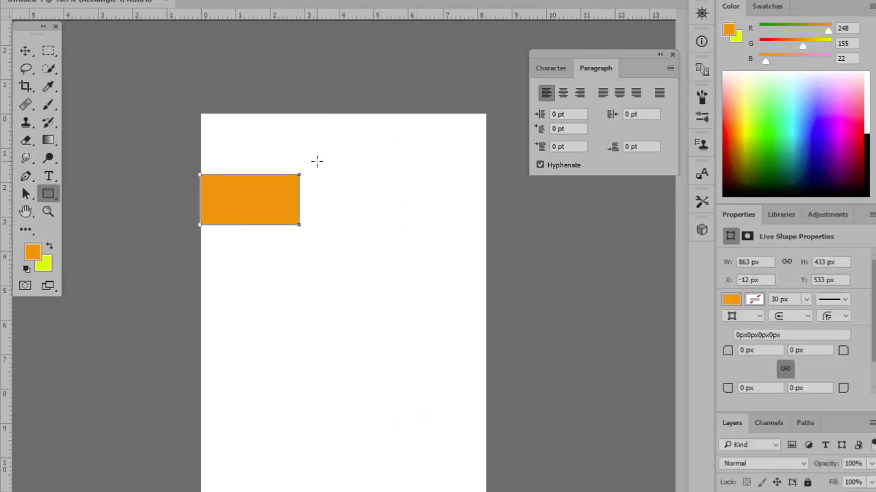
drag(317, 161, 335, 292)
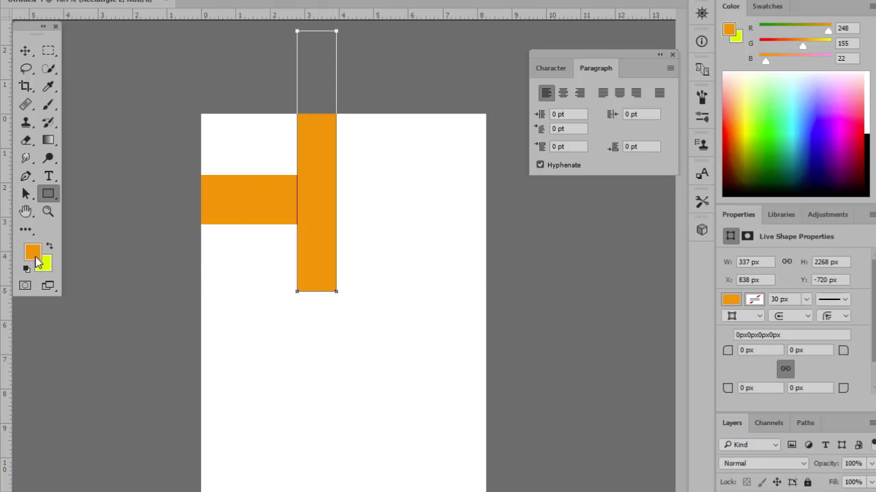
key(ctrl+BackSpace)
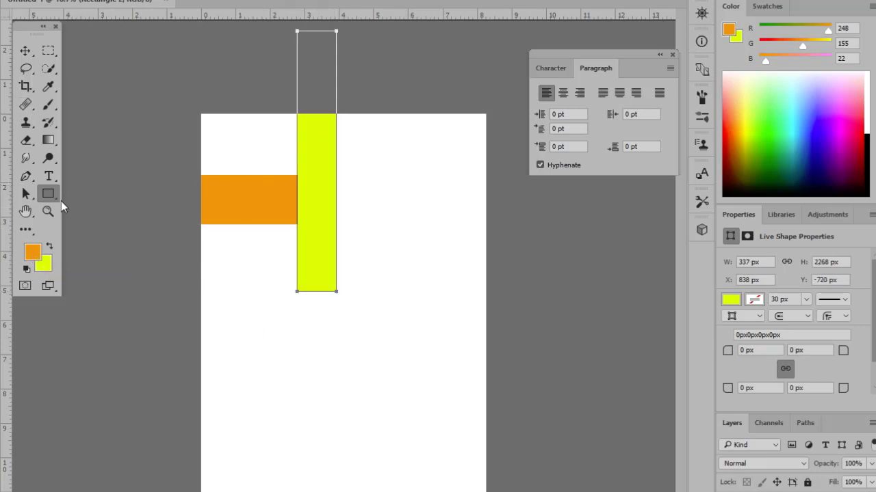
Step: Draw a tall rectangle about 301 × 2220 px to the right of the yellow one and fill it with the orange foreground colour
drag(389, 258, 406, 387)
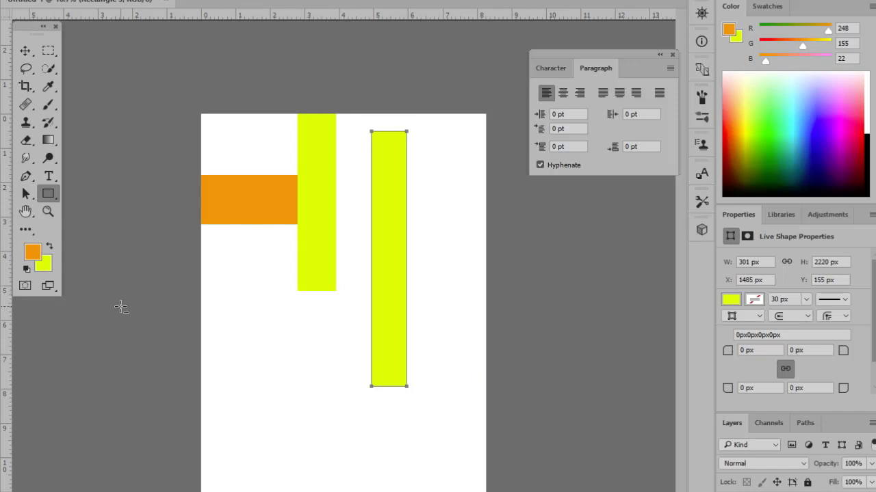
key(alt+BackSpace)
key(v)
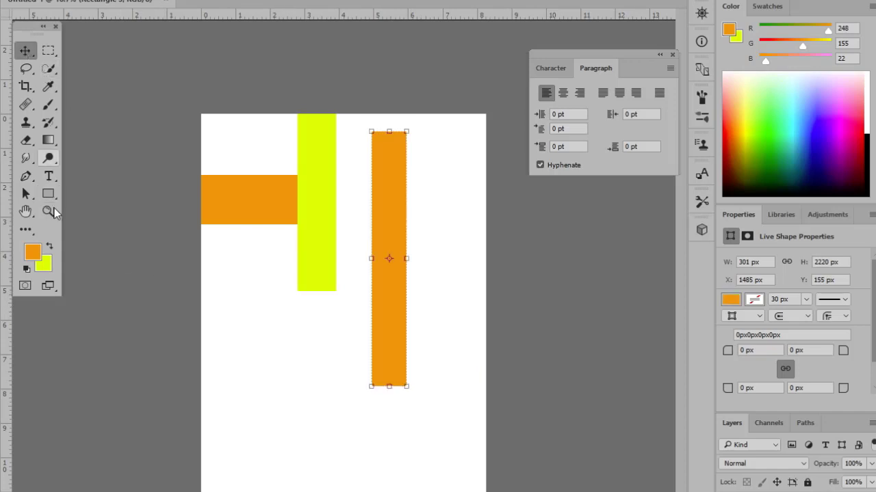
Step: Draw an orange circle about 564 px in diameter below the yellow rectangle with the Ellipse tool
right_click(48, 193)
click(94, 222)
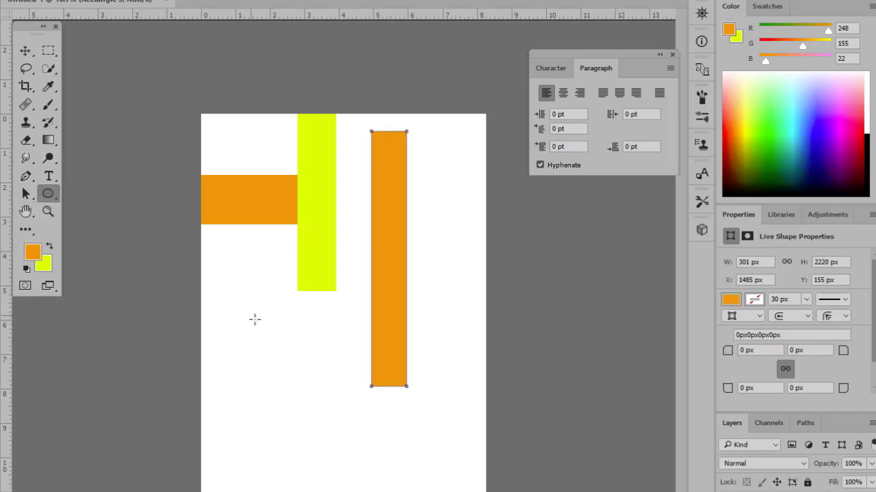
drag(304, 361, 336, 401)
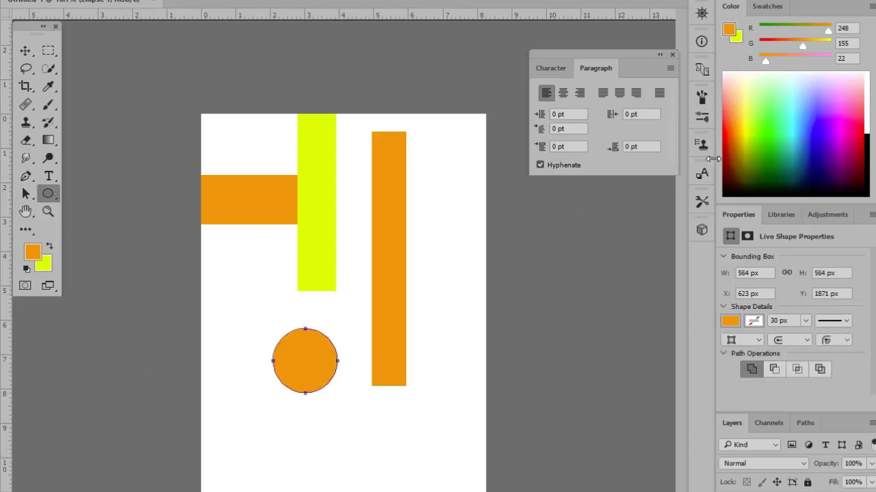
Step: Pick a teal foreground colour (RGB 0, 230, 181) and fill the circle with it
click(758, 111)
click(791, 136)
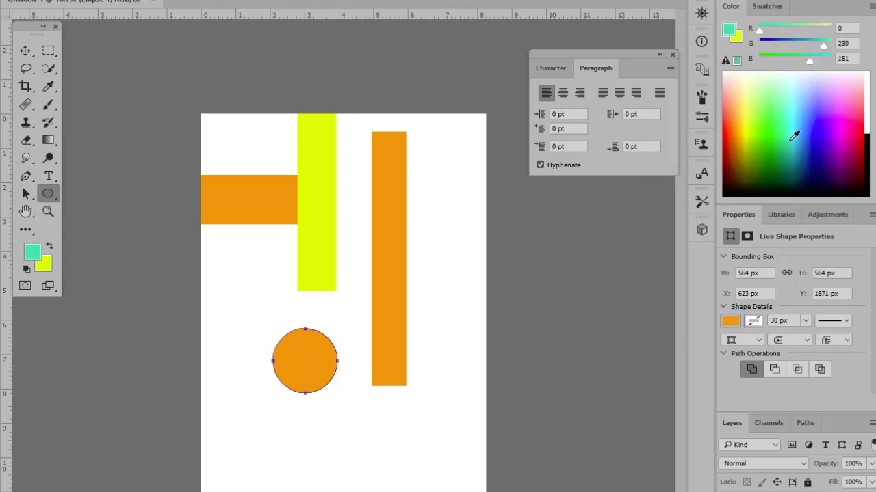
key(alt+BackSpace)
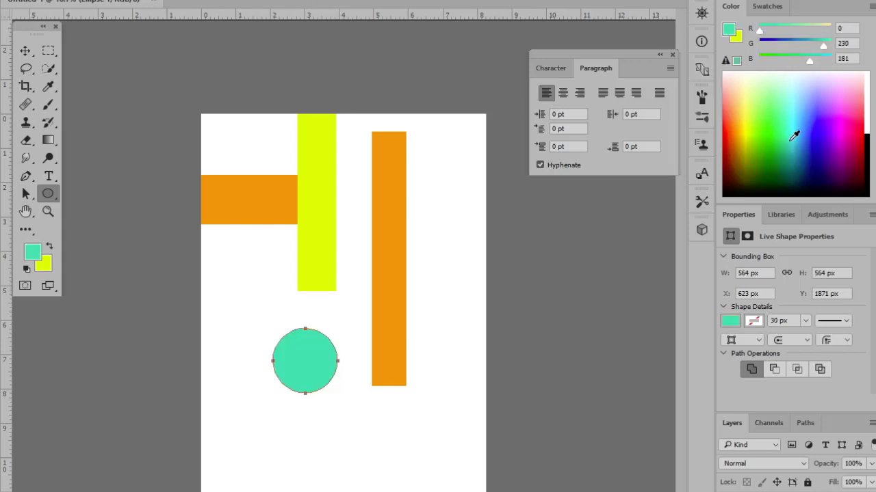
Step: Draw a teal triangle with the Polygon tool over the lower end of the tall orange rectangle and deselect it
click(48, 195)
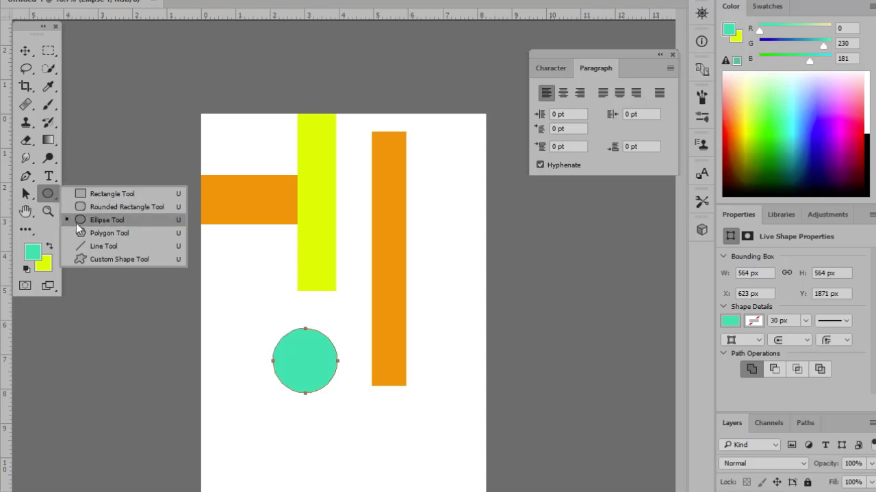
click(83, 232)
drag(386, 403, 439, 372)
click(25, 52)
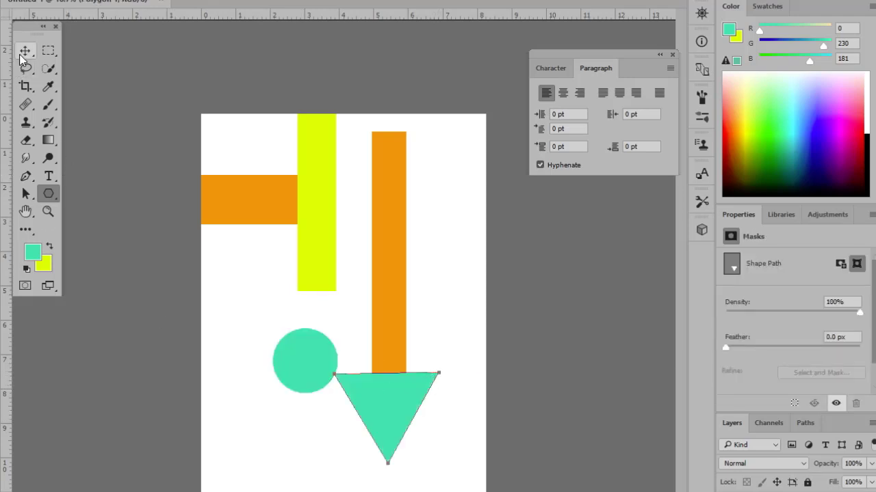
click(258, 286)
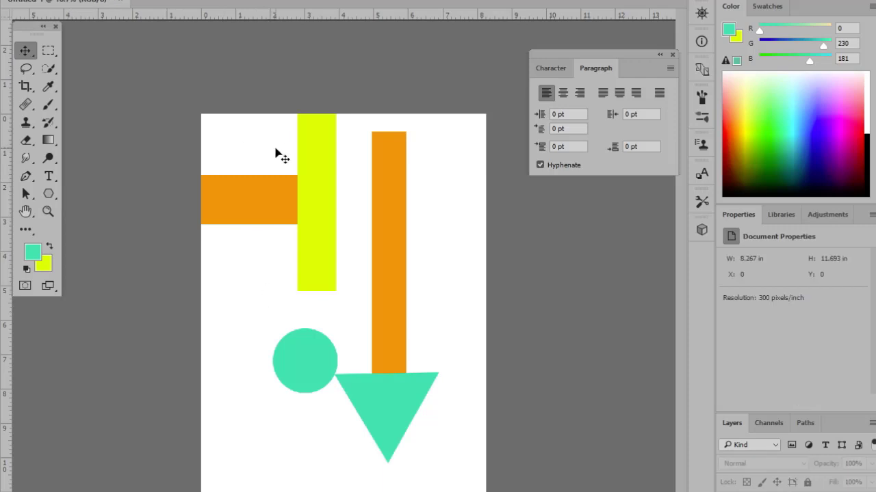
click(403, 411)
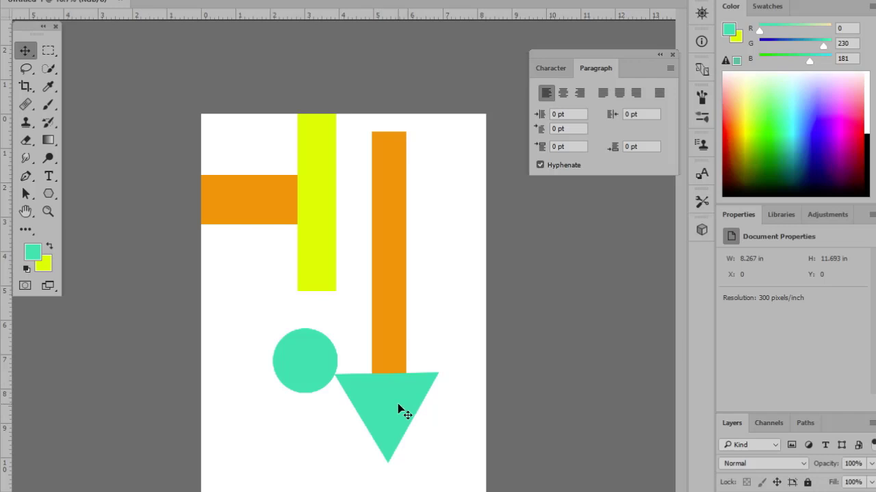
click(449, 350)
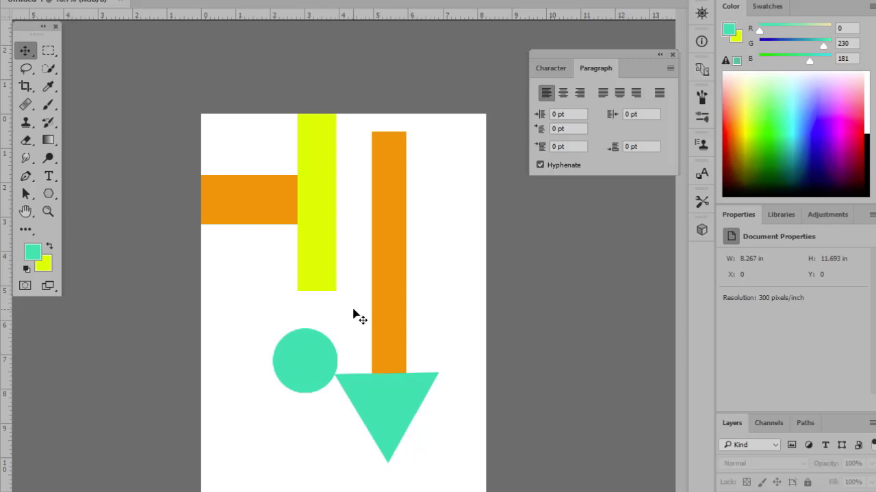
Step: Step back through the history past the triangle and earlier edits, and return to the state with the teal circle
key(ctrl+z)
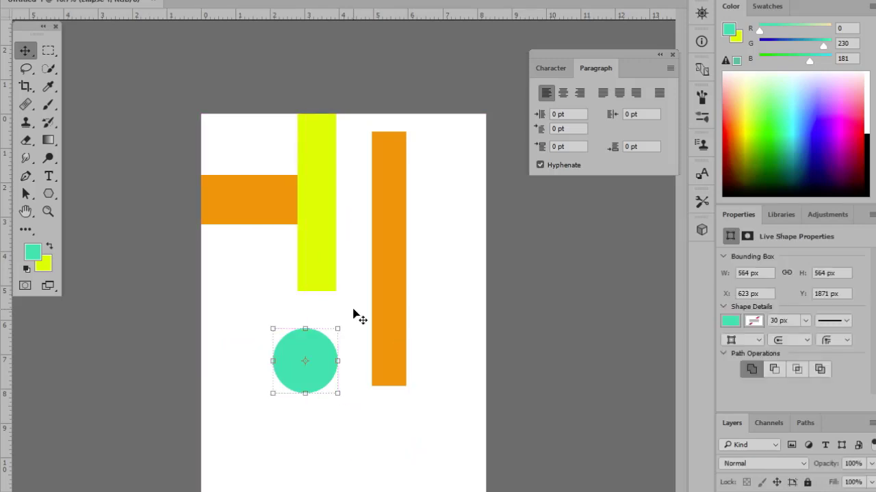
key(ctrl+z)
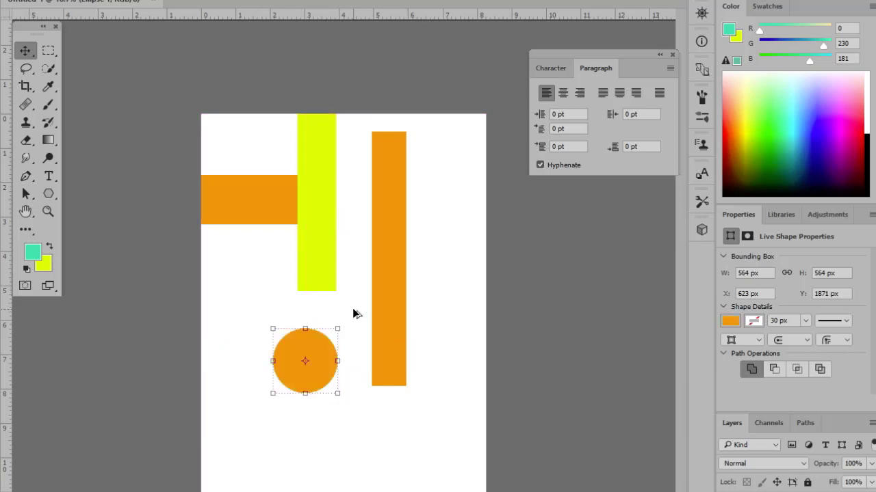
key(ctrl+z)
key(ctrl+z)
key(ctrl+z)
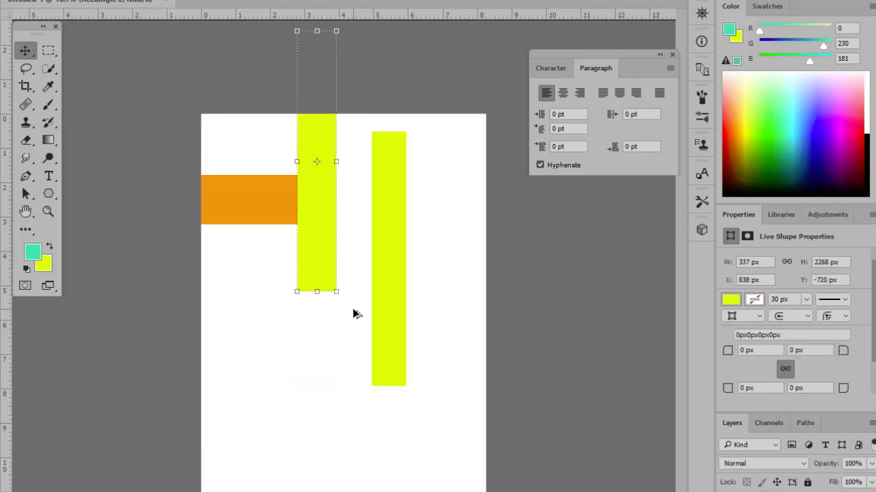
key(ctrl+z)
key(ctrl+z)
key(ctrl+z)
key(ctrl+z)
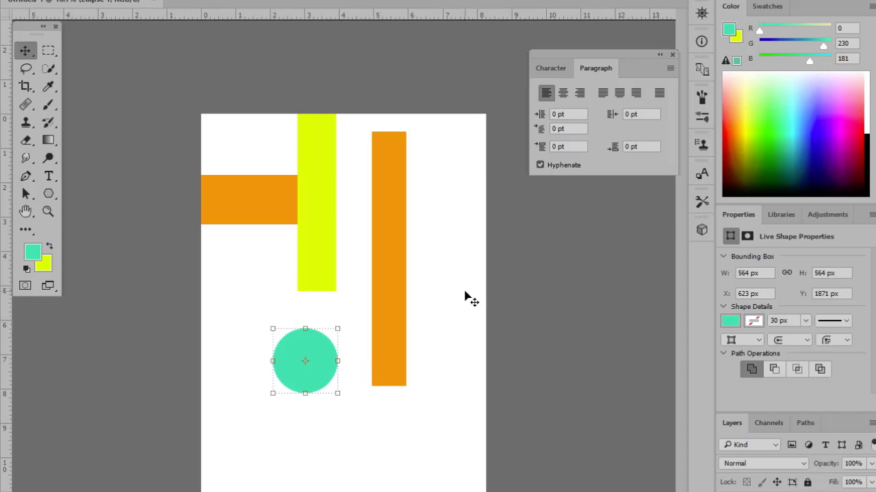
Step: Move the teal circle onto the lower end of the yellow rectangle, at about X 724 px and Y 1376 px
click(427, 308)
drag(316, 354, 325, 304)
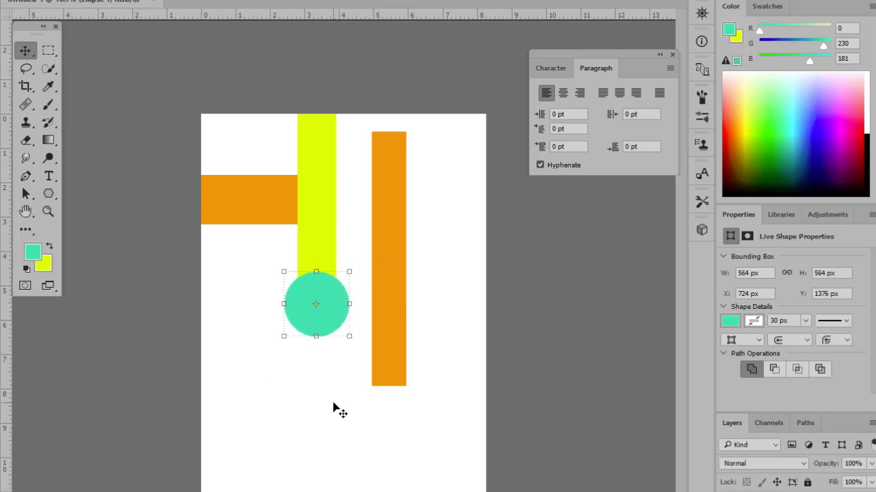
click(338, 409)
click(327, 296)
click(72, 2)
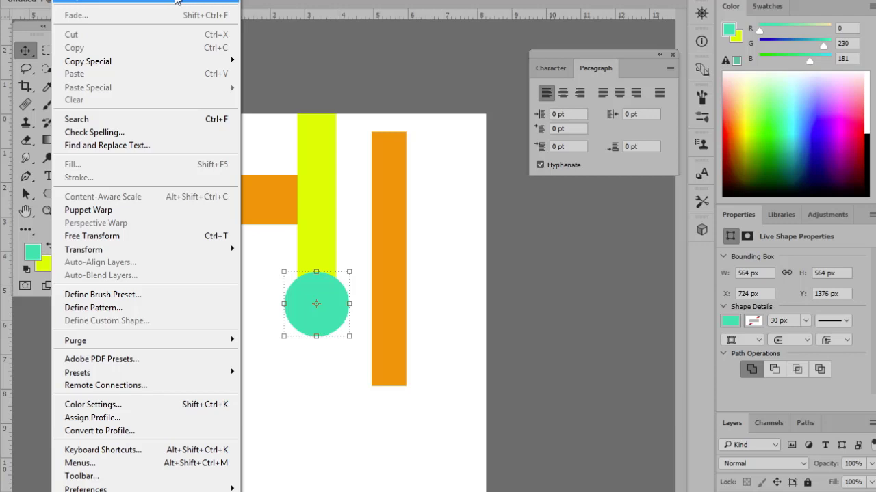
click(428, 57)
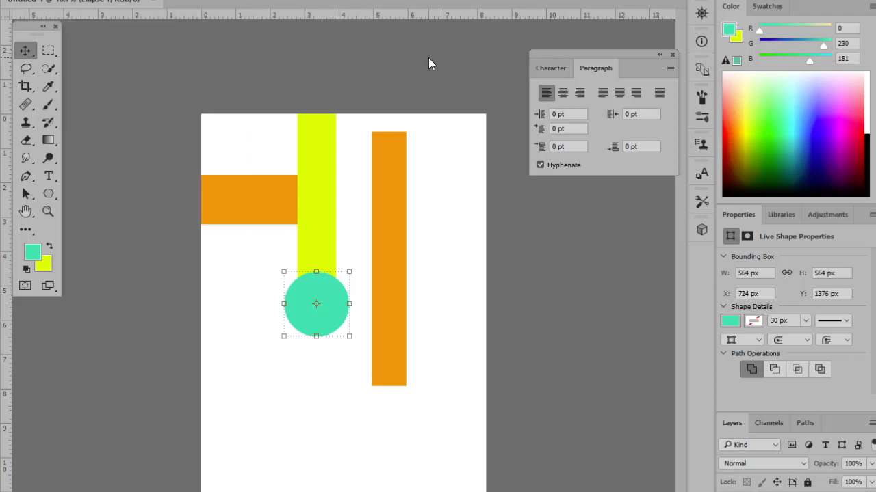
click(437, 258)
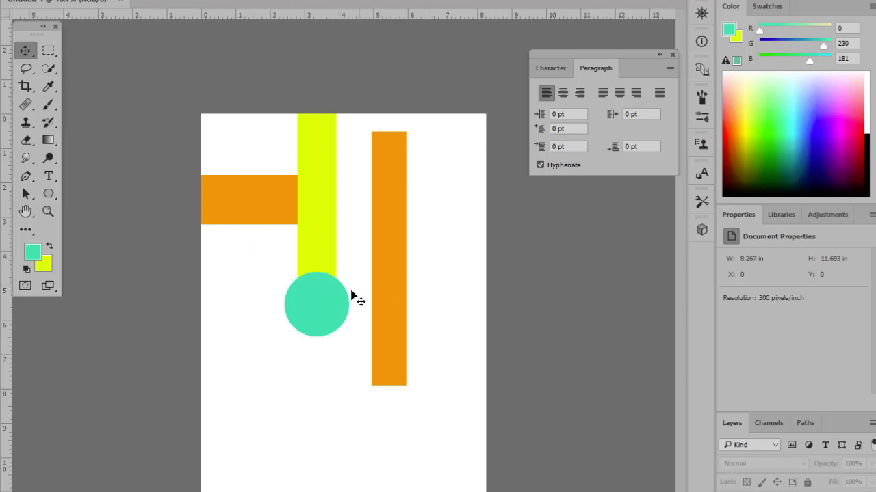
click(328, 307)
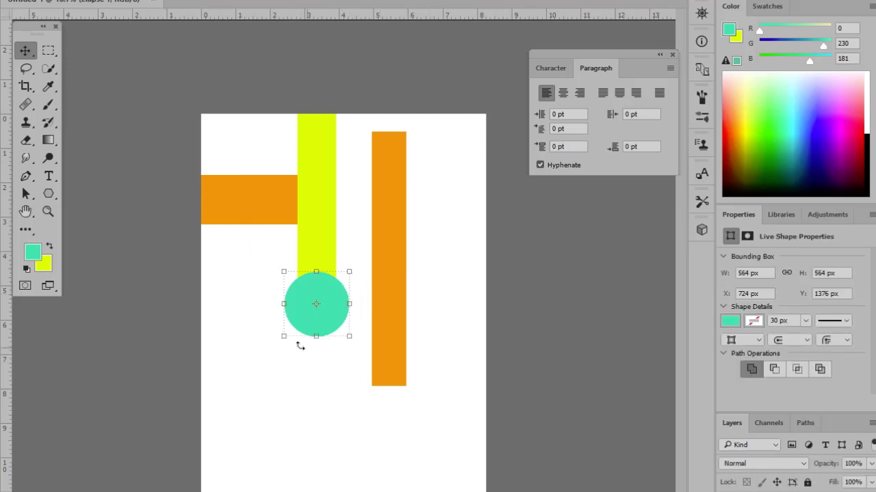
click(459, 275)
click(317, 297)
click(61, 0)
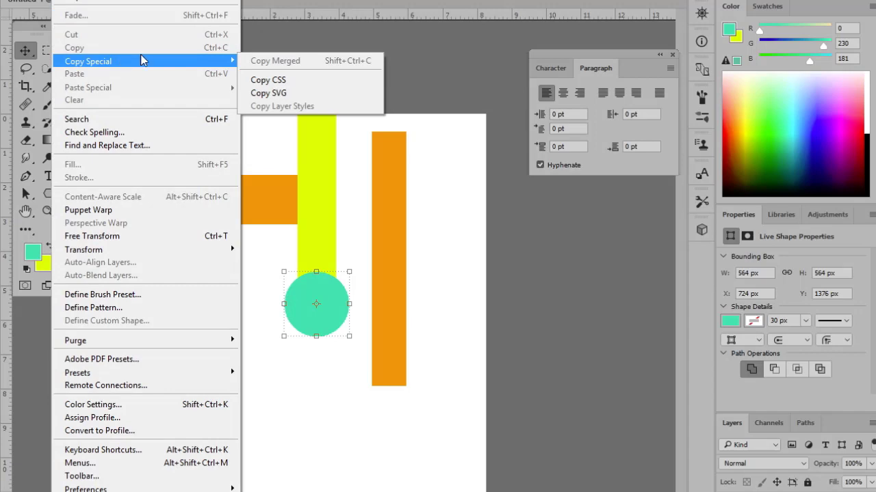
mouse_move(124, 1)
mouse_move(92, 1)
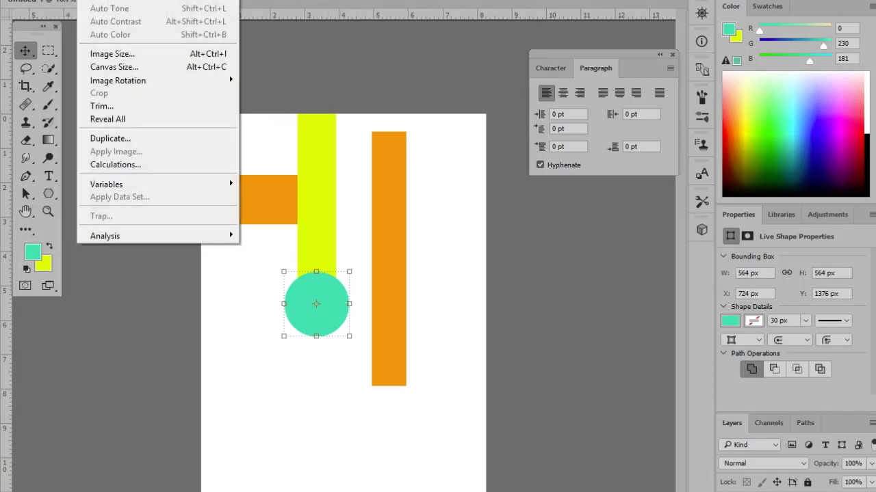
click(364, 90)
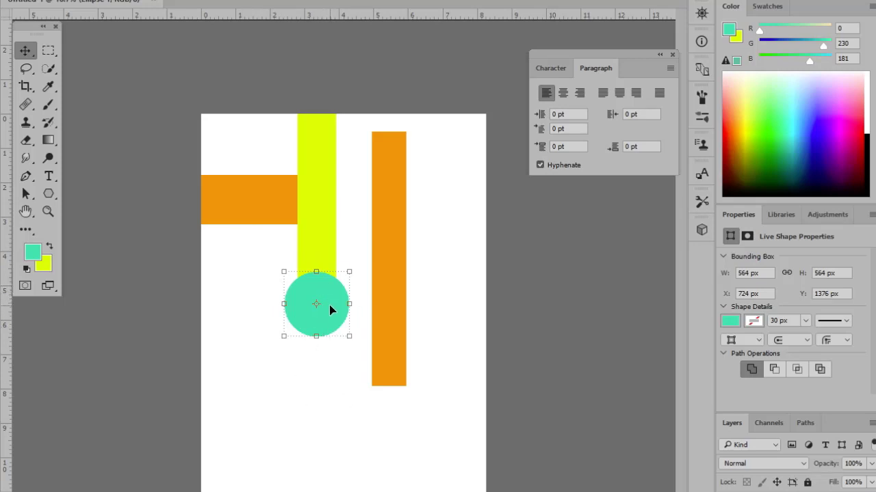
Step: Duplicate the teal circle onto the lower end of the tall orange rectangle, at about X 1354 px and Y 2093 px
scroll(329, 305, up, 1)
scroll(333, 311, up, 1)
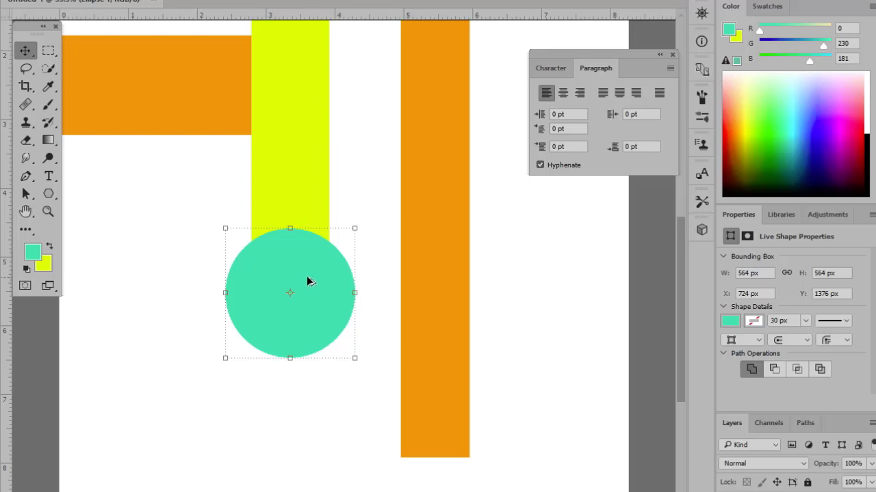
drag(305, 273, 448, 432)
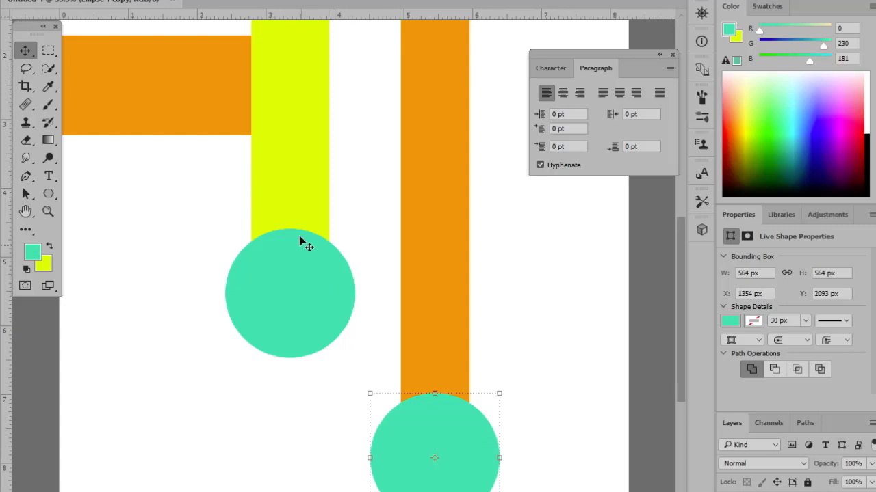
Step: Duplicate the yellow rectangle to about X 82 px near the page's left edge, and copy its teal circle onto the duplicate's lower end
click(294, 138)
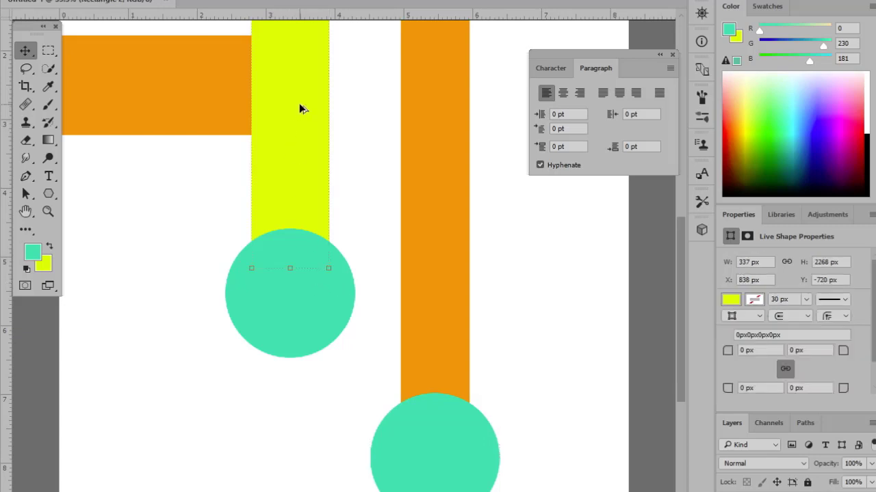
key(ctrl+minus)
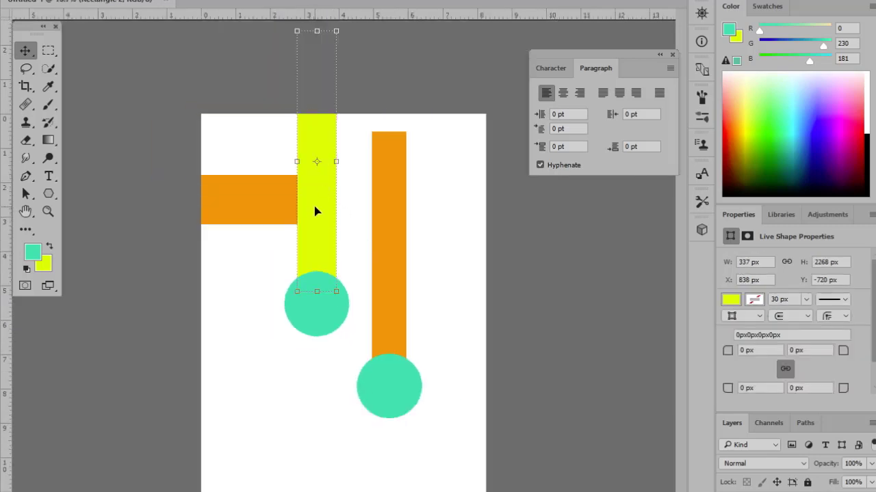
drag(316, 211, 231, 211)
click(318, 307)
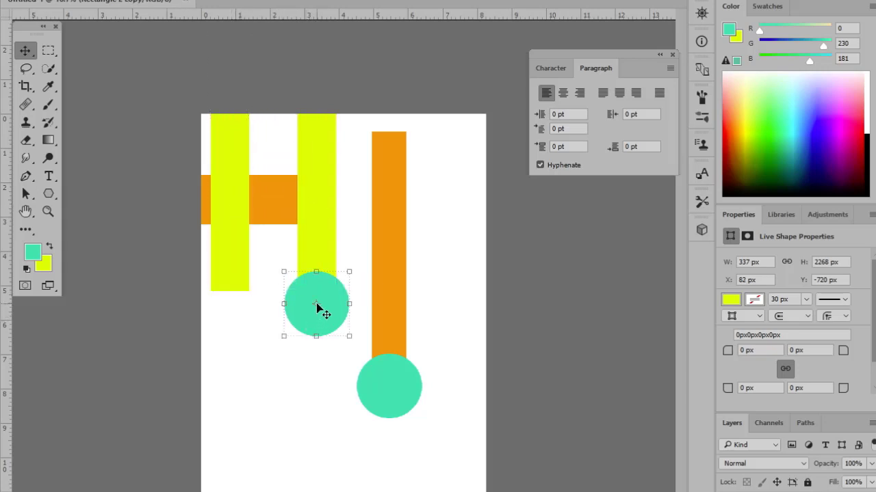
drag(332, 288, 244, 286)
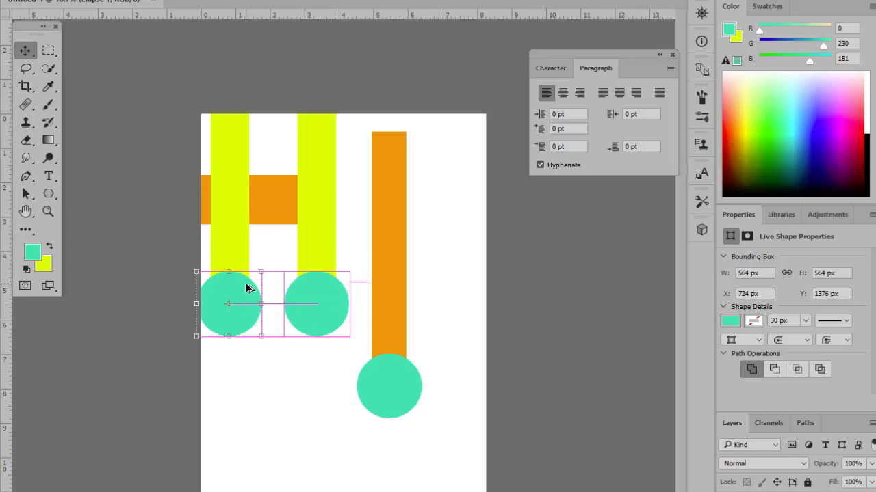
click(274, 371)
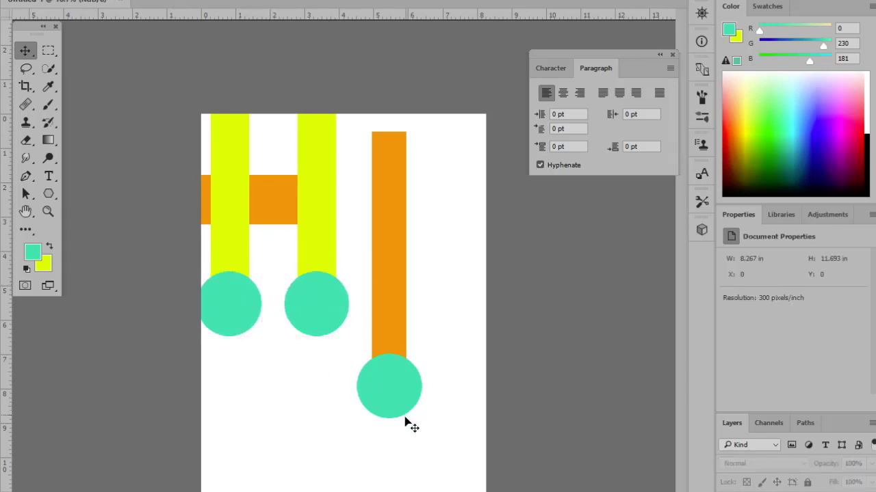
Step: Stretch the tall orange rectangle upward past the page's top edge to a height of about 2532 px
click(388, 217)
drag(389, 126, 389, 96)
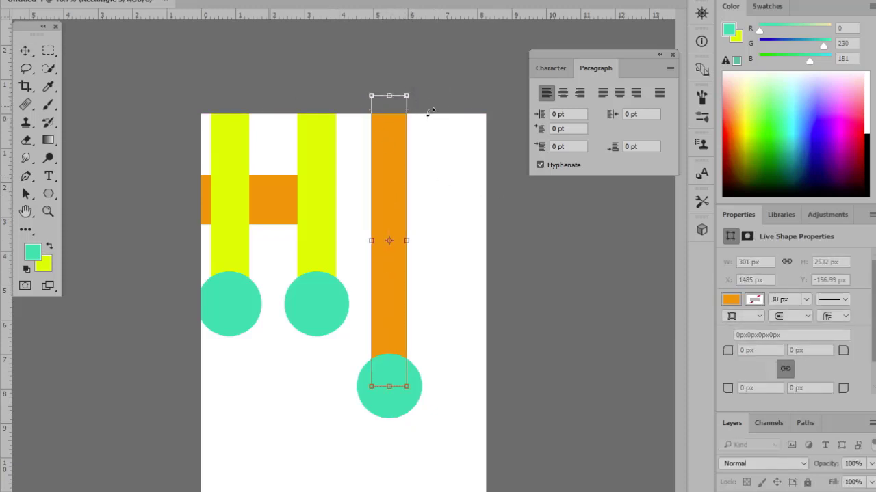
key(v)
click(434, 76)
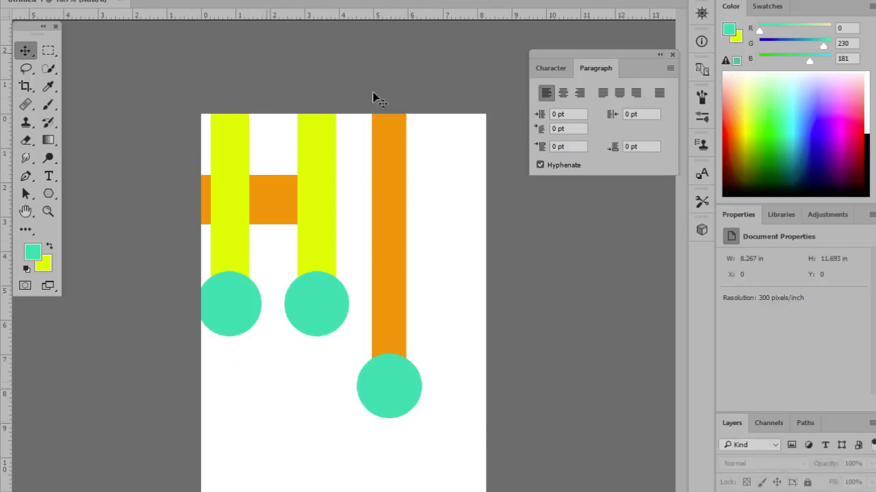
Step: Stretch the horizontal orange rectangle across to the page's right edge, to a width of about 2492 px
key(ctrl+minus)
key(ctrl+minus)
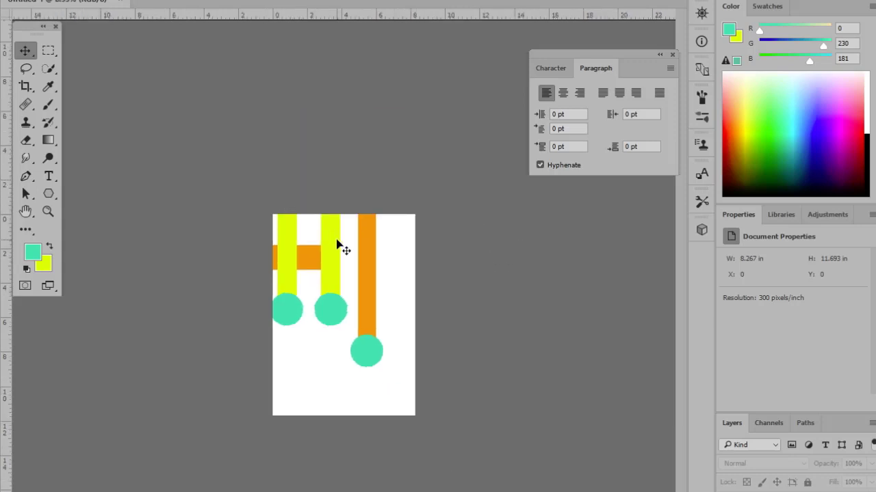
key(ctrl+plus)
key(ctrl+plus)
click(270, 206)
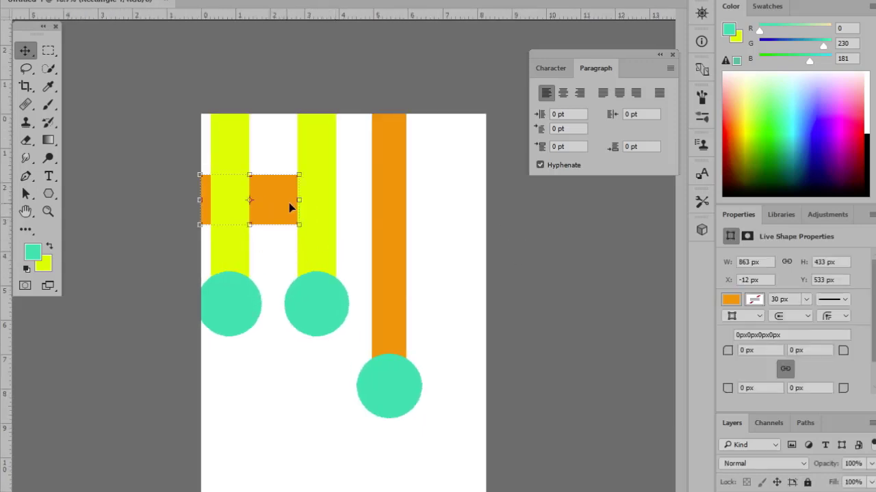
drag(299, 200, 486, 200)
key(Return)
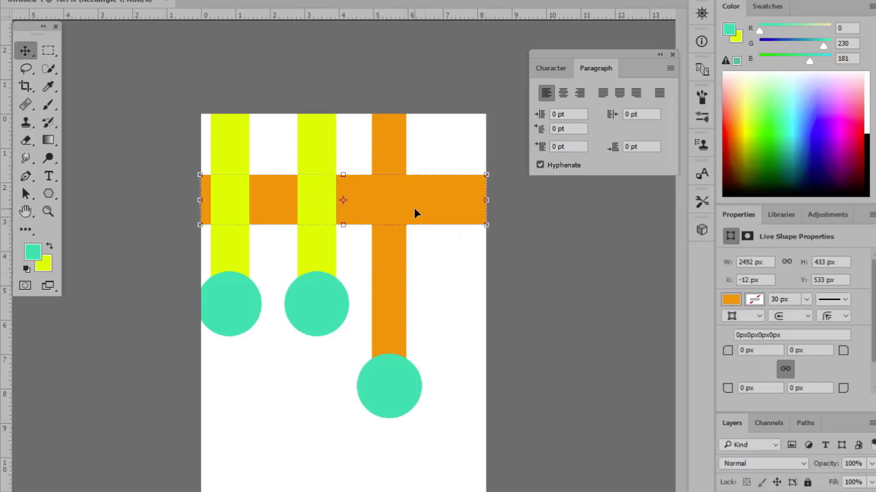
Step: Change the horizontal rectangle's fill to a dark grey swatch and deselect it
click(732, 300)
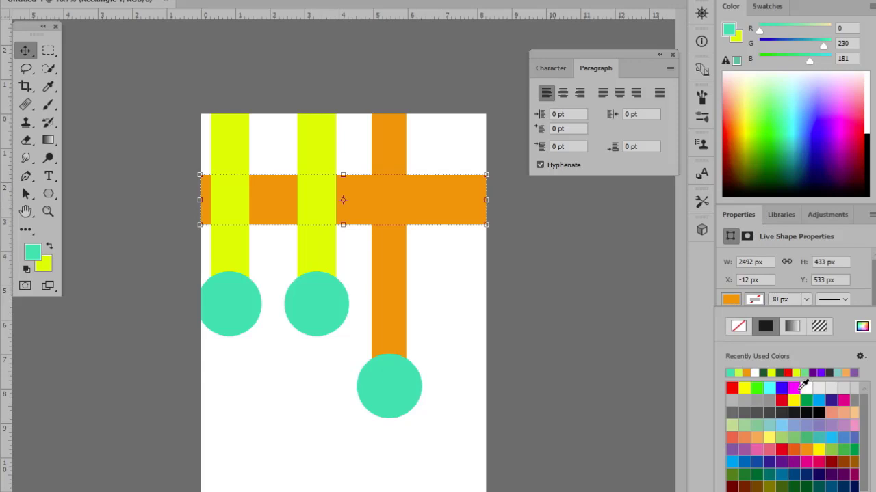
click(766, 413)
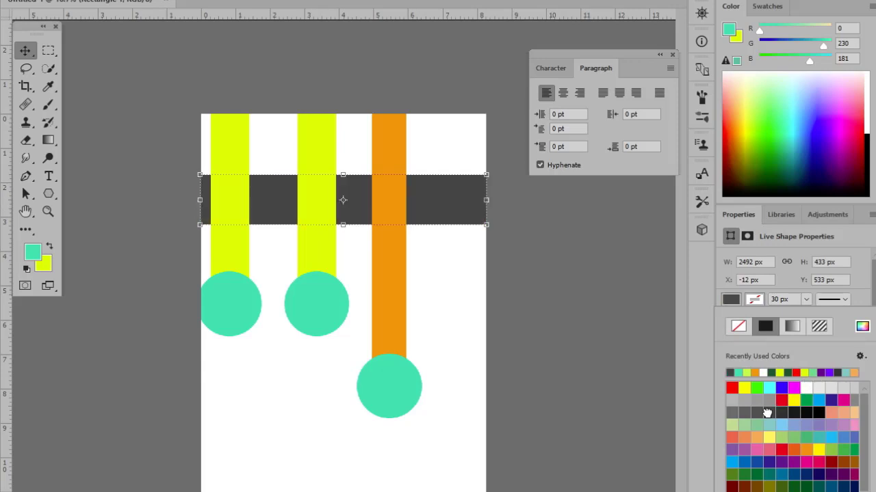
click(475, 264)
click(472, 268)
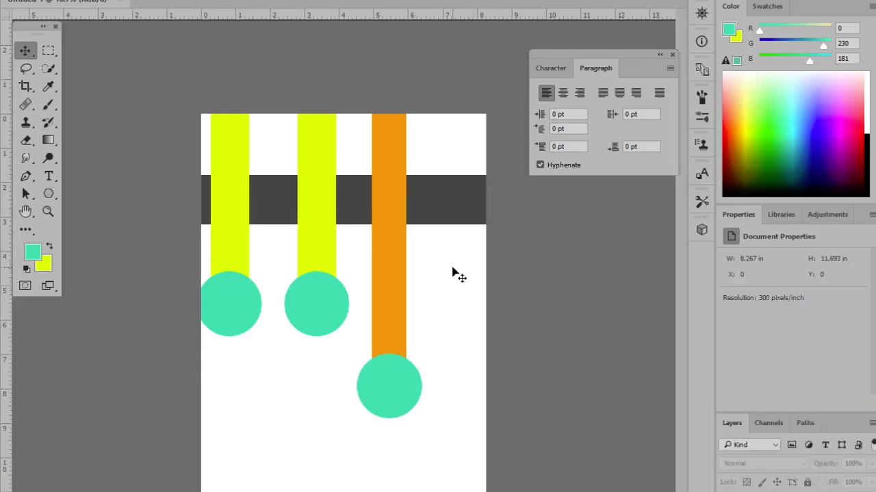
key(ctrl+plus)
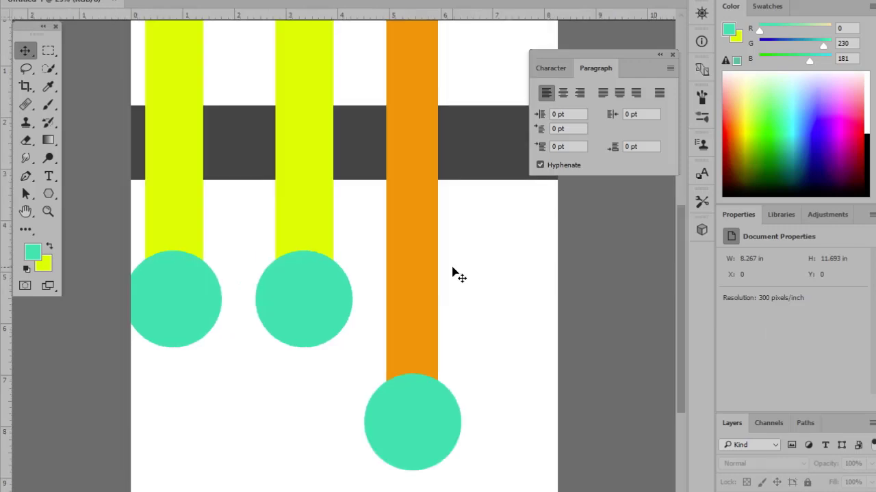
key(ctrl+minus)
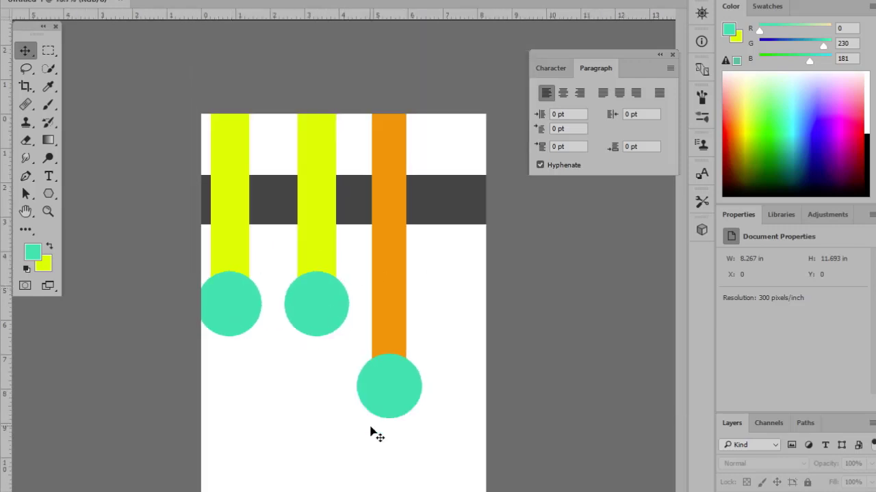
click(398, 392)
click(455, 354)
key(ctrl+plus)
key(ctrl+minus)
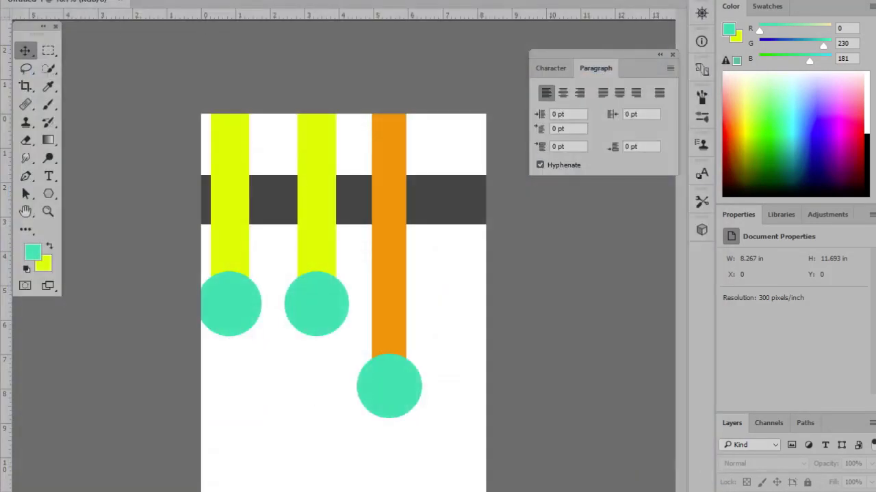
Step: Browse to the folder holding the cartoon portrait image 1 and open that image
key(alt+f)
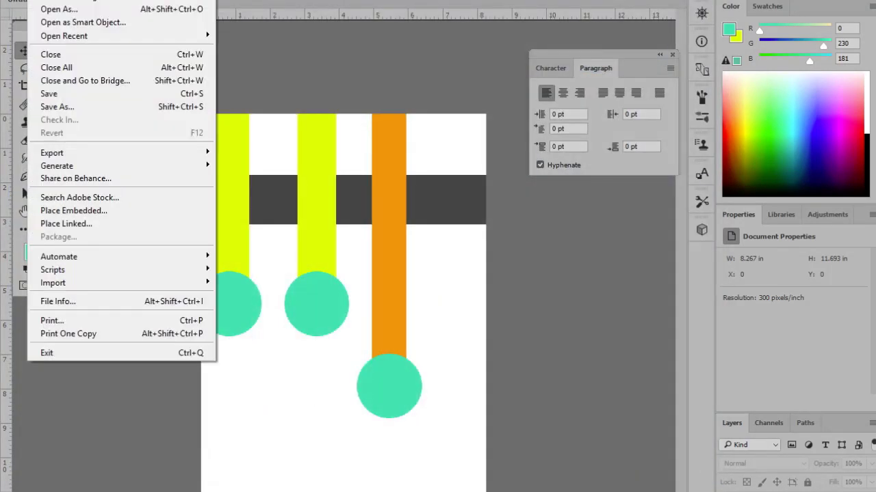
key(ctrl+o)
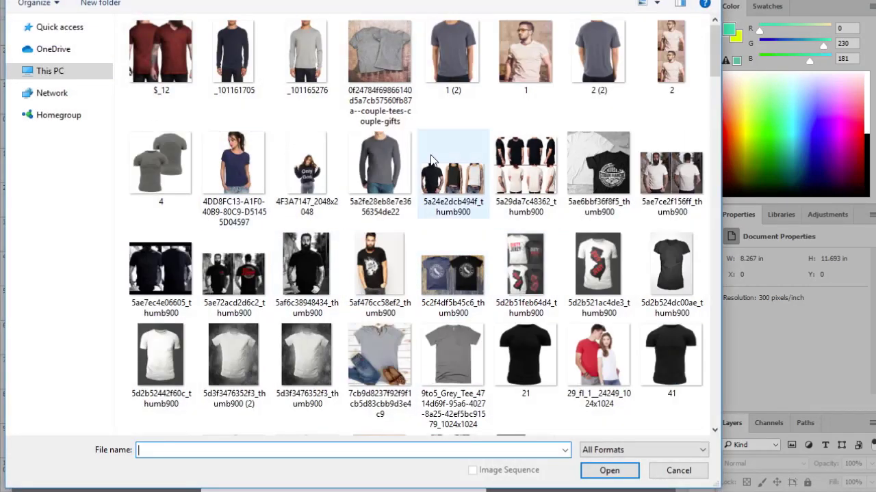
click(444, 121)
key(alt+Up)
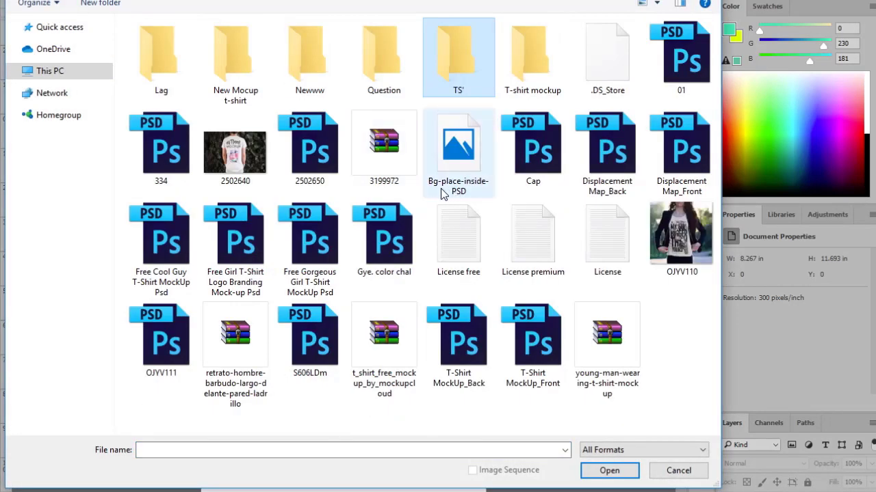
key(alt+Up)
key(alt+Up)
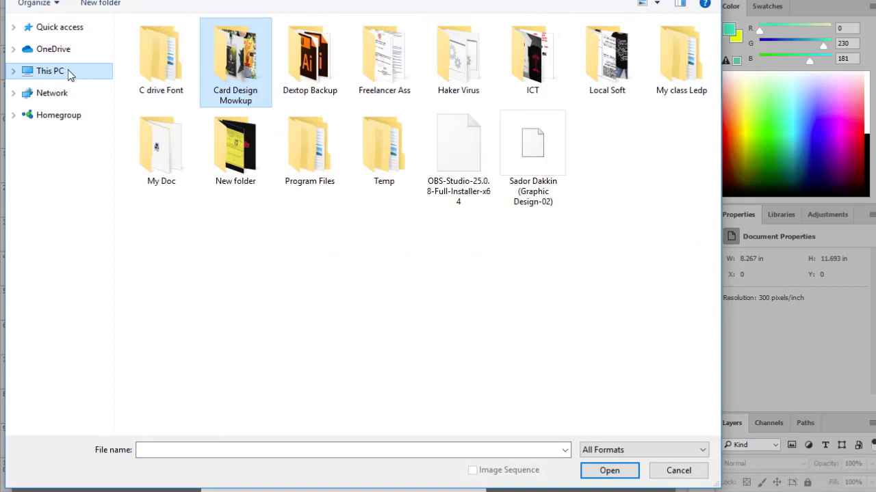
click(68, 71)
double_click(143, 58)
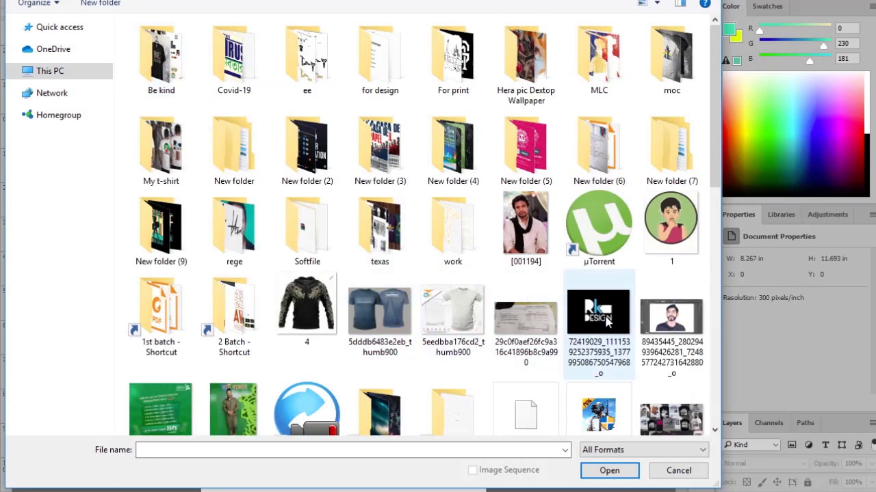
click(661, 246)
double_click(679, 221)
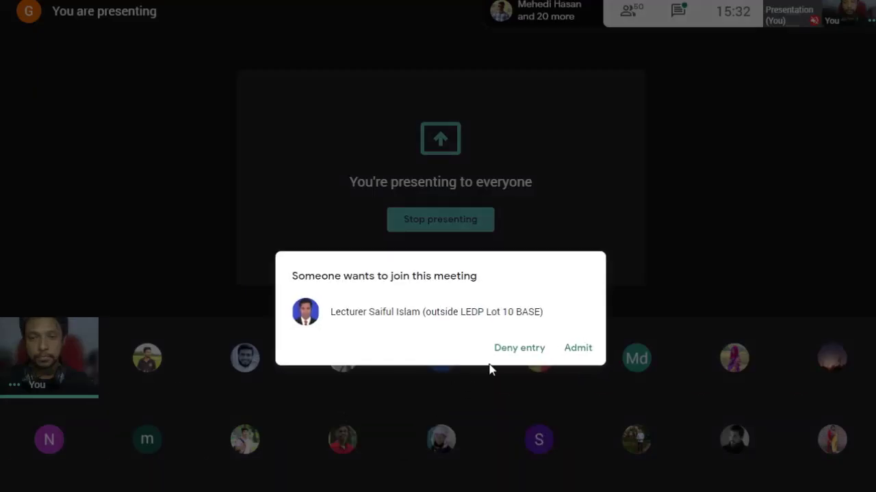
Step: Switch to the video meeting and admit the waiting participant
click(573, 348)
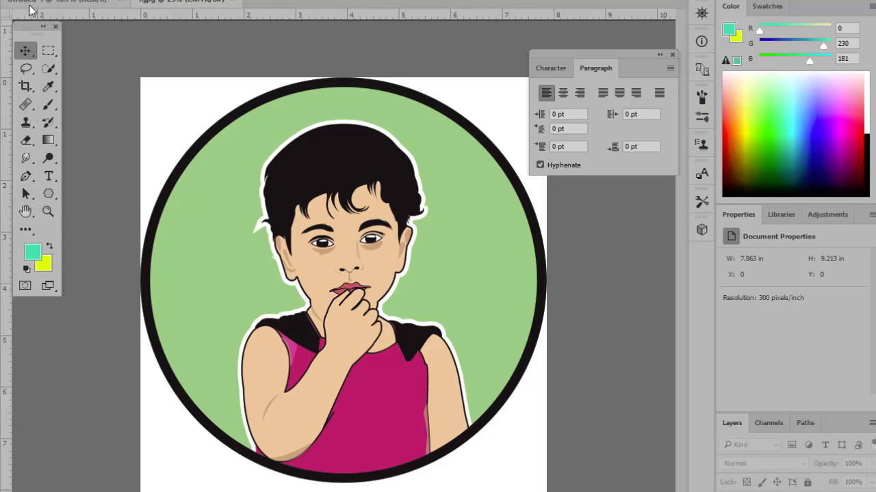
Step: Copy the cartoon portrait from 1.jpg into the composition and move it to about X 0.18 in, Y 1.24 in
click(57, 4)
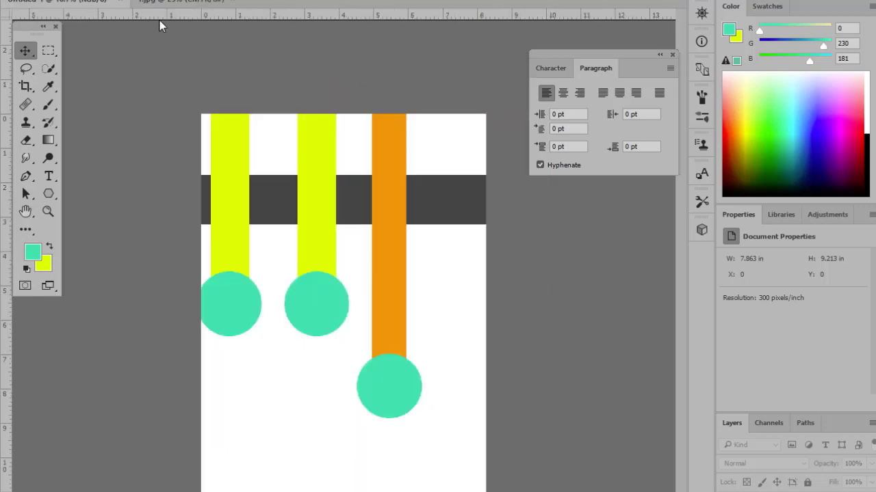
click(203, 5)
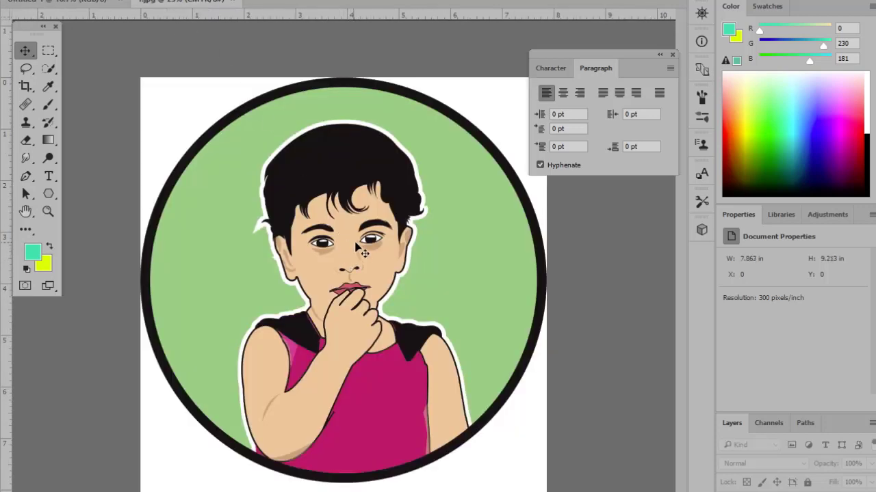
drag(256, 127, 326, 345)
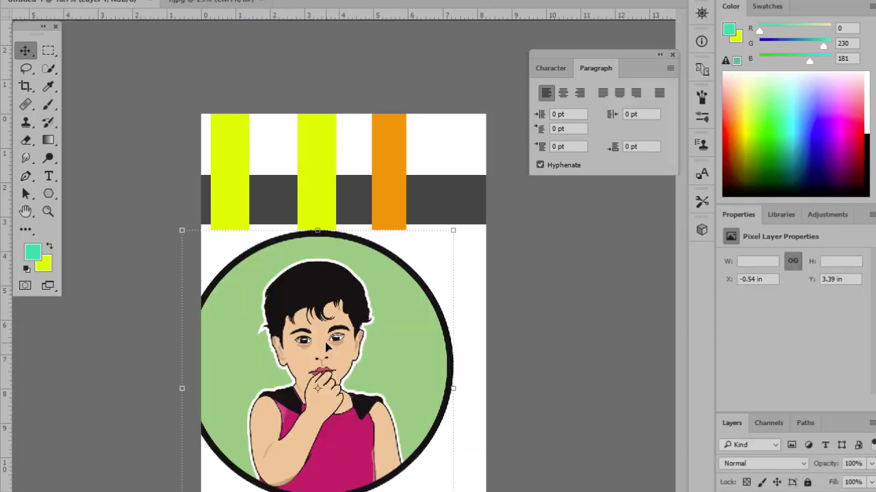
drag(342, 414, 366, 365)
drag(418, 442, 407, 376)
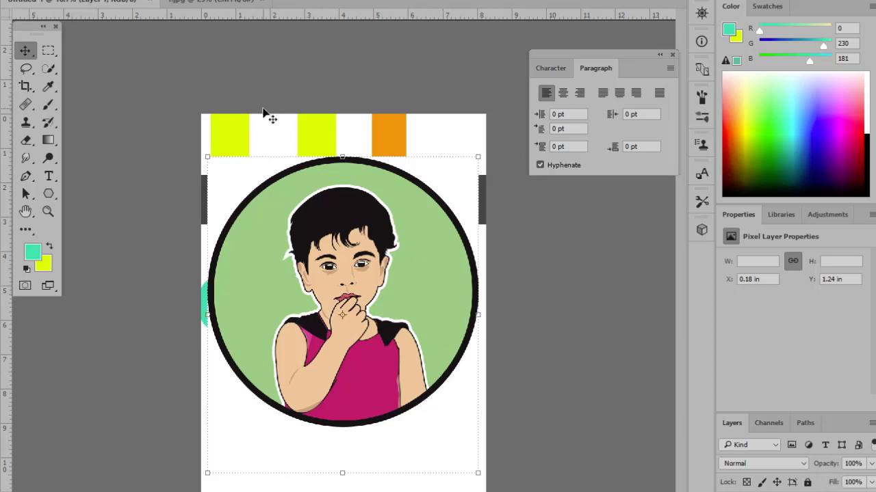
Step: Delete the portrait from the composition and close 1.jpg
key(Delete)
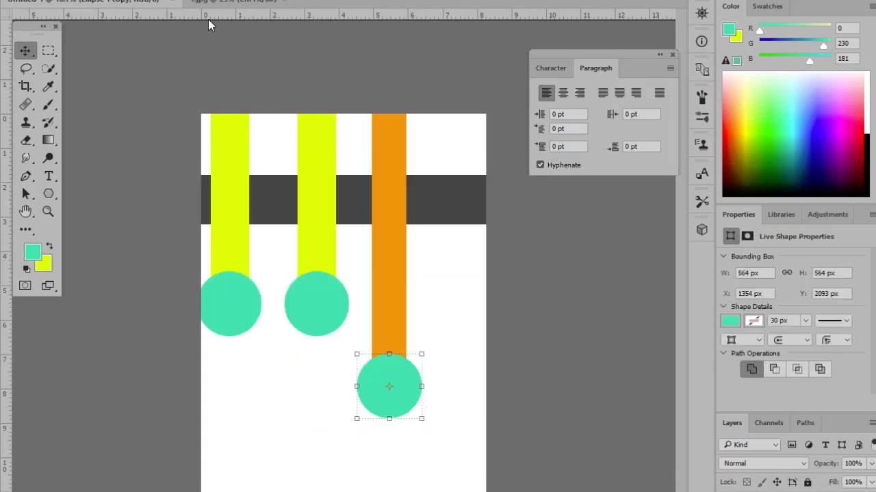
click(215, 3)
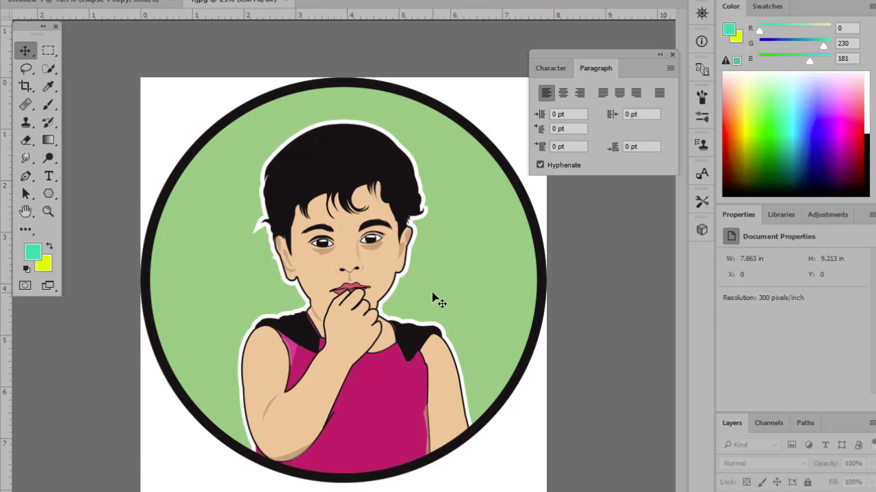
click(284, 4)
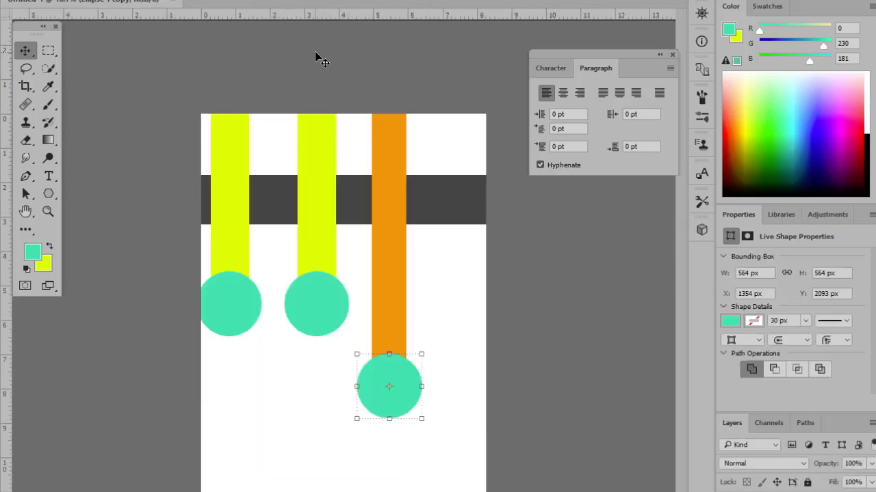
Step: Open 1.jpg again, copy its portrait into the composition and move it to about X -0.04 in, Y 1.78 in
key(ctrl+o)
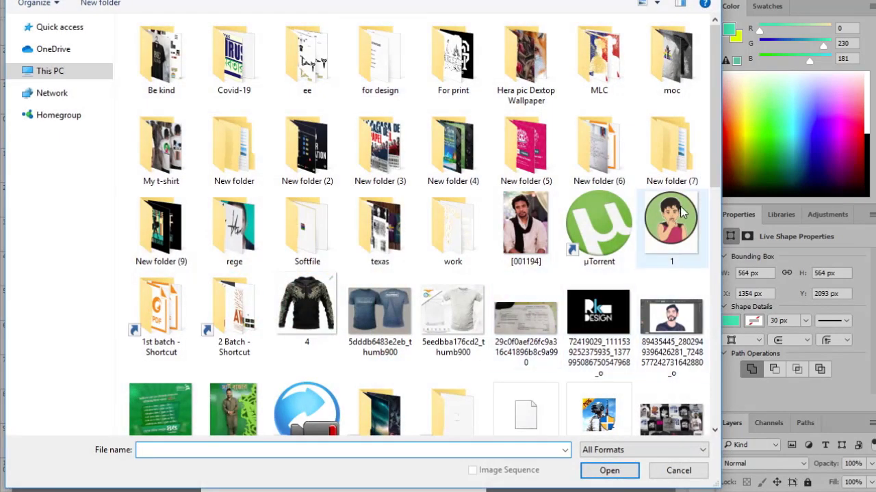
double_click(664, 212)
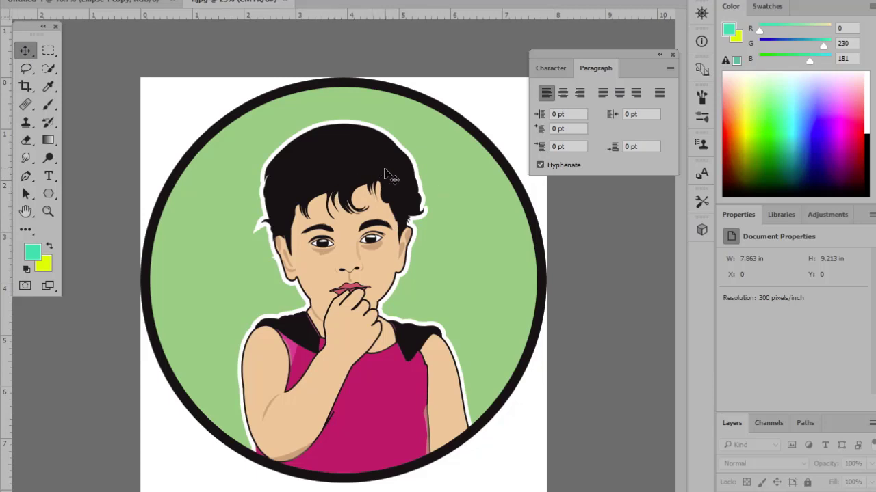
drag(383, 234, 92, 3)
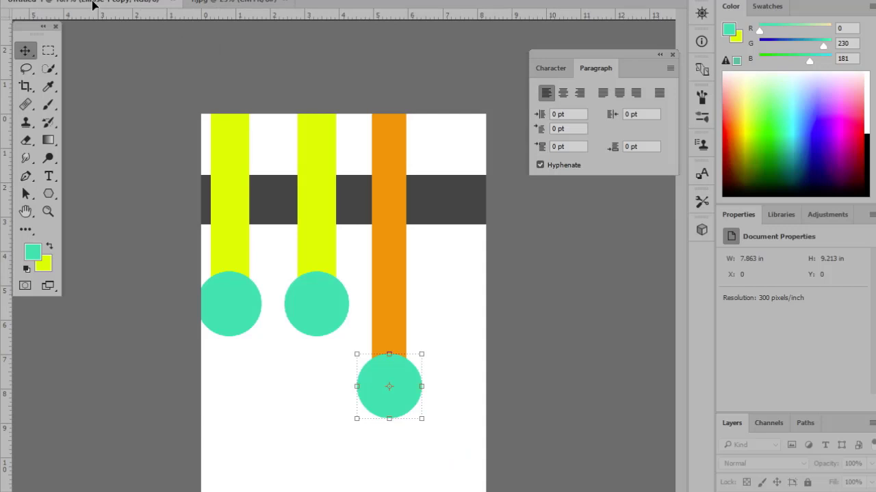
drag(85, 8, 347, 357)
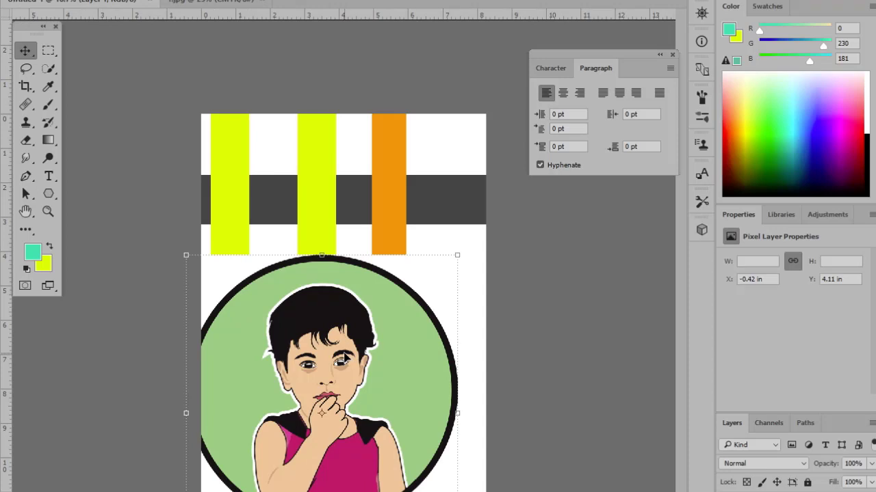
drag(346, 357, 355, 269)
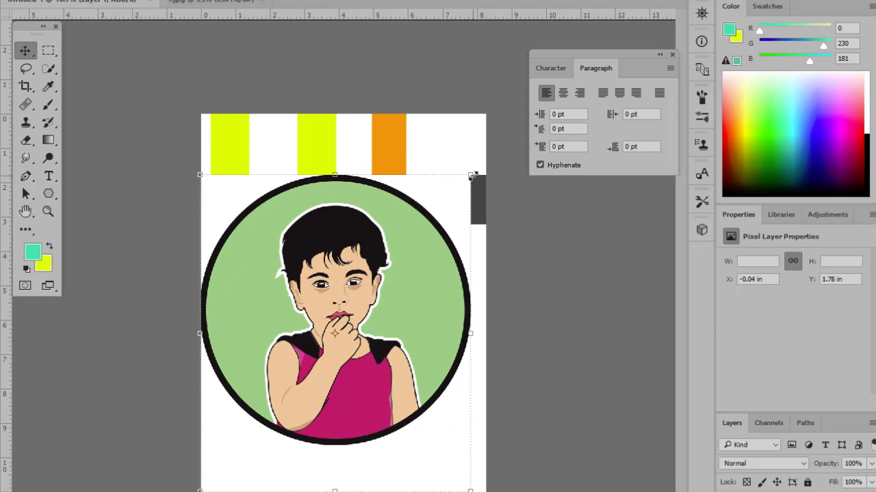
Step: Scale the portrait down proportionally to about 2.65 in wide and place it just beside the lowest teal circle
drag(472, 175, 415, 308)
drag(332, 315, 289, 379)
key(ctrl+plus)
drag(342, 416, 332, 266)
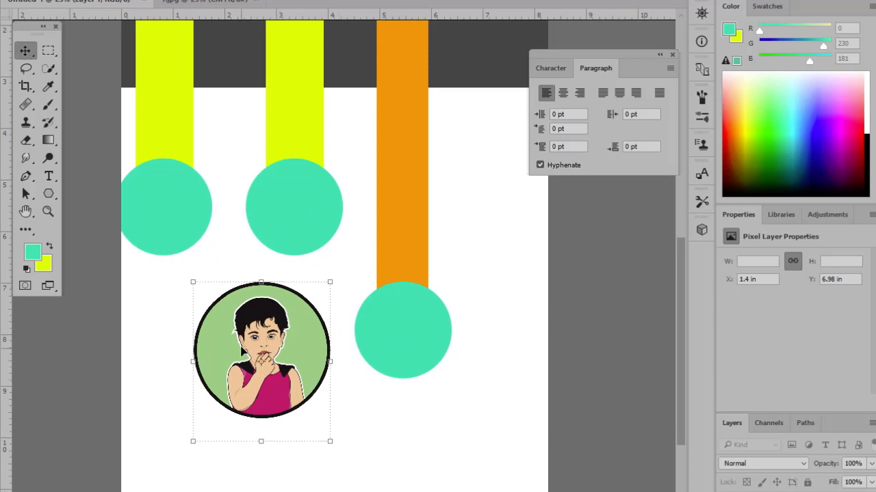
drag(279, 342, 299, 342)
Step: Move the portrait behind the lowest teal circle and shrink it around its centre to about X 4.27 in, Y 6.65 in
click(401, 338)
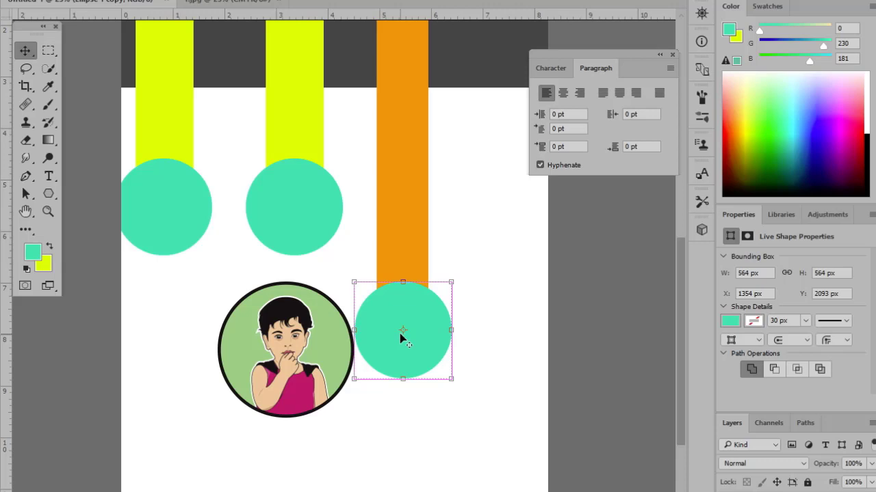
click(283, 343)
drag(283, 343, 374, 332)
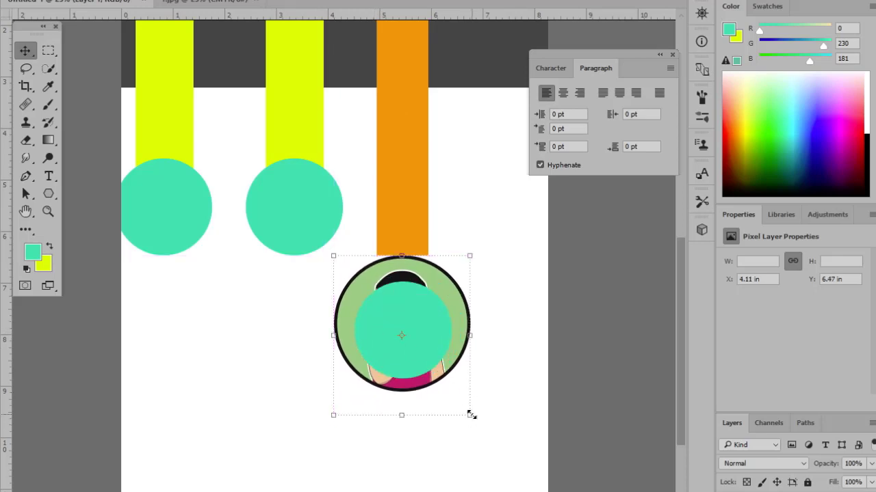
drag(470, 414, 450, 414)
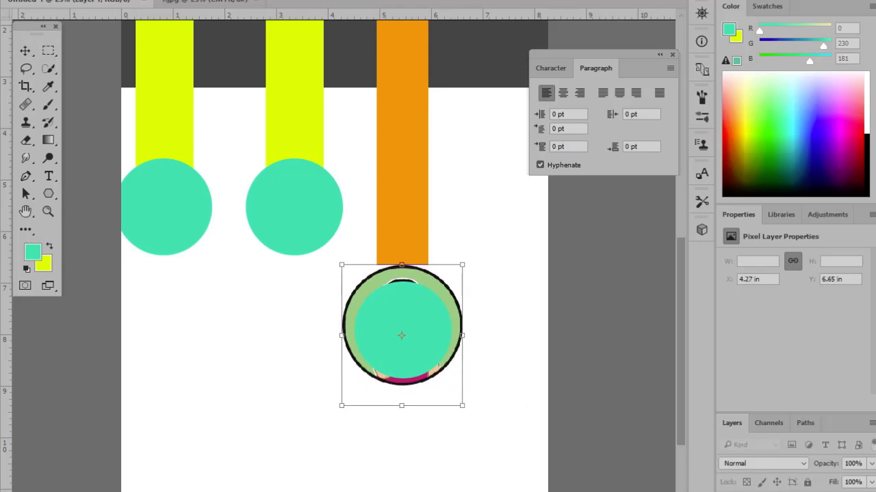
Step: Apply the pending transform on the portrait
click(38, 0)
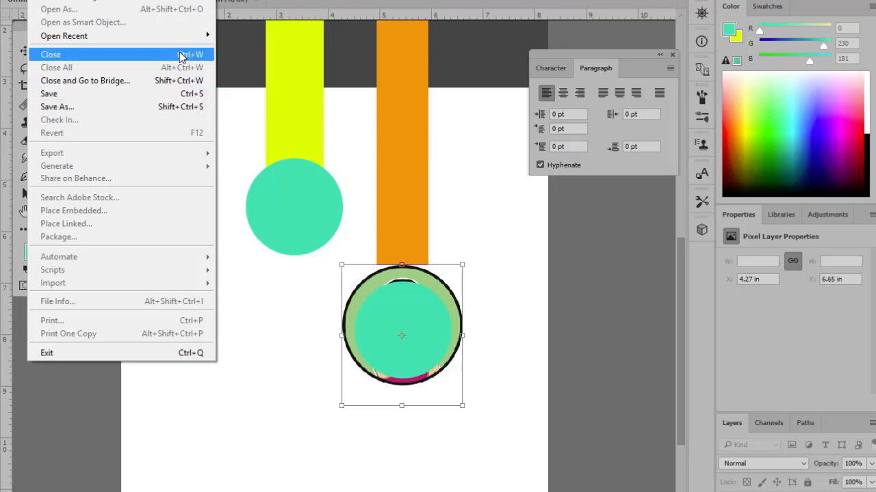
mouse_move(63, 0)
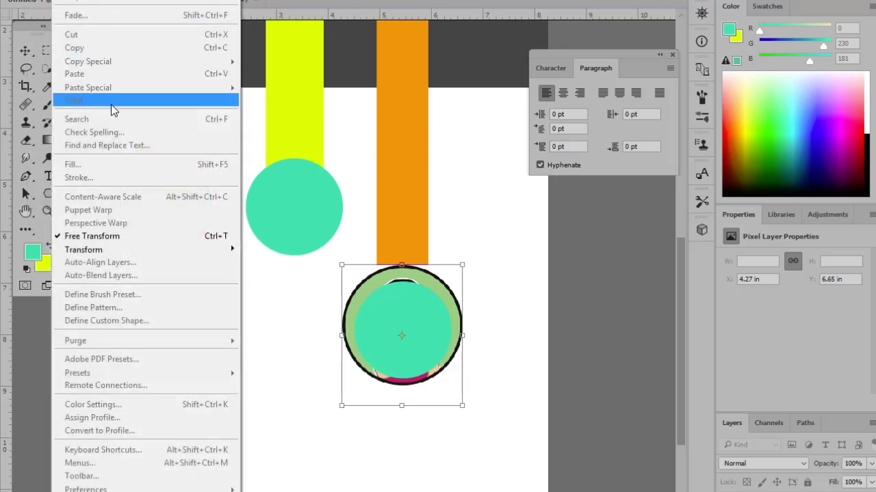
click(392, 1)
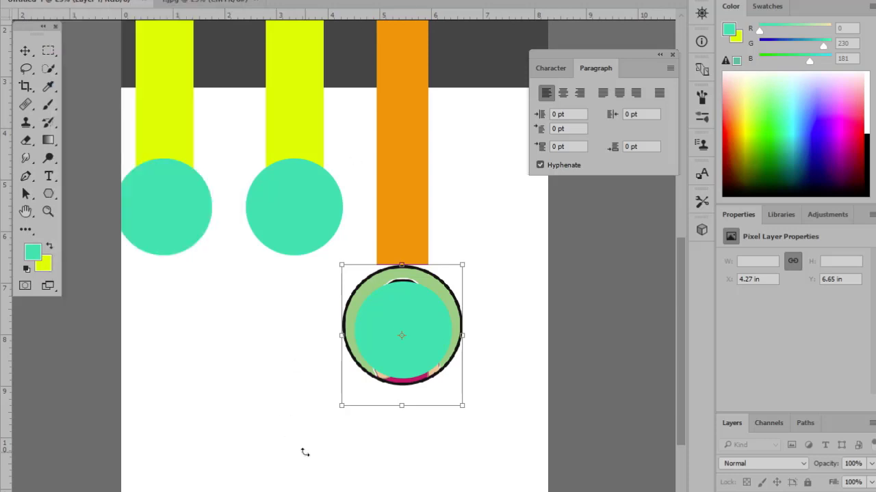
key(ctrl+plus)
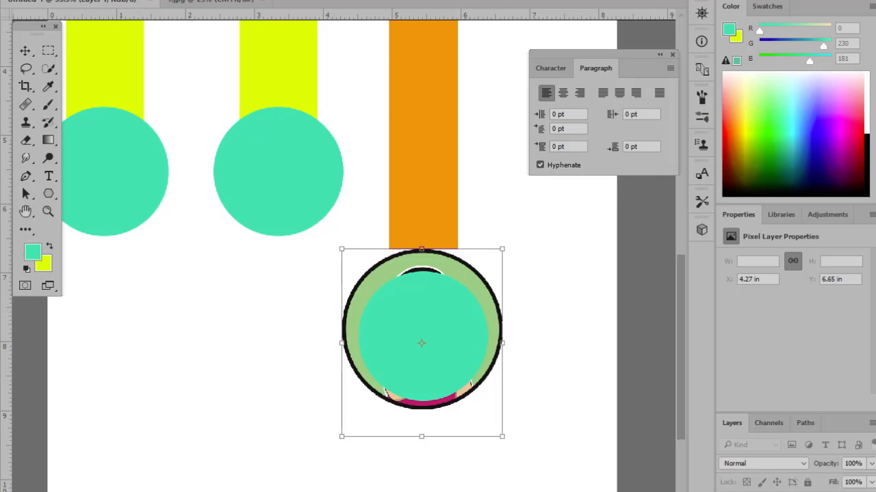
key(alt+f)
key(Escape)
key(Return)
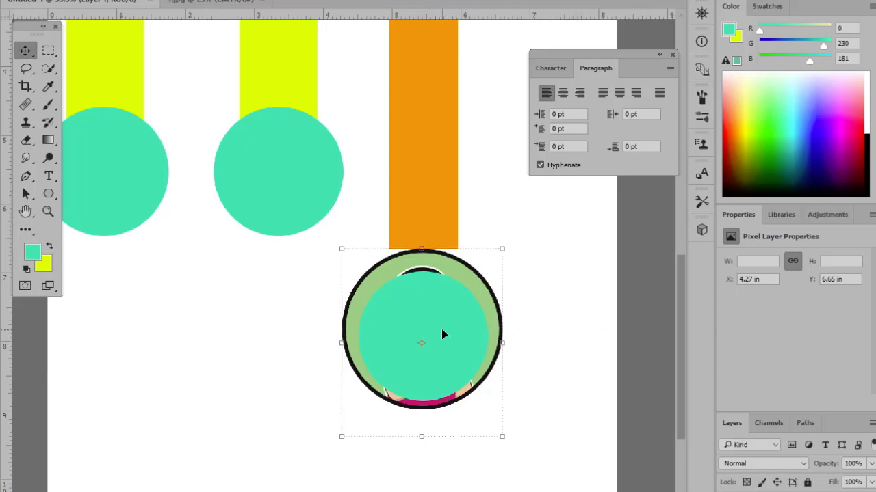
Step: Move the lowest teal circle to about X 1349 px, Y 2054 px, inside the portrait's black ring, and deselect it
drag(461, 313, 460, 307)
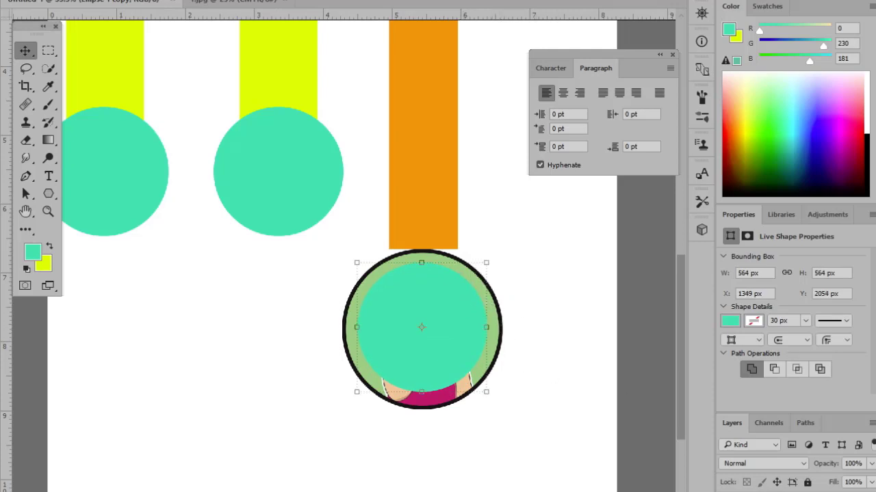
click(519, 333)
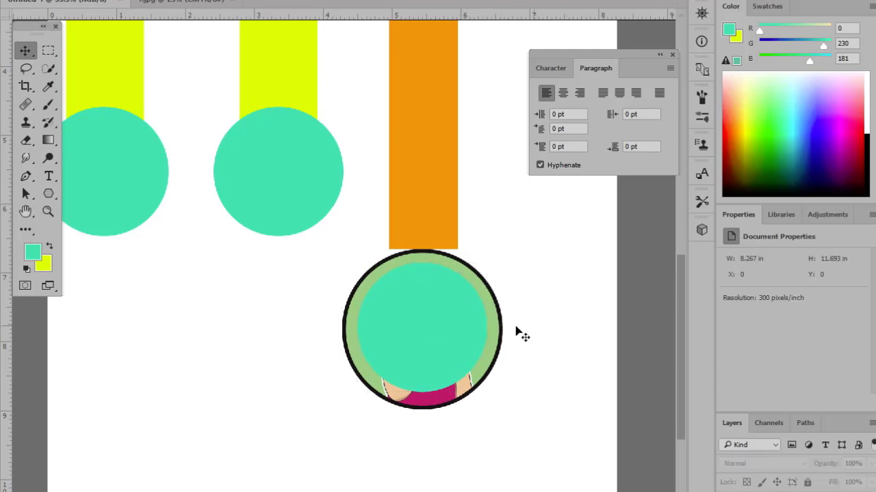
Step: Select the lowest teal circle together with the portrait layer behind it
click(421, 331)
key(ctrl+plus)
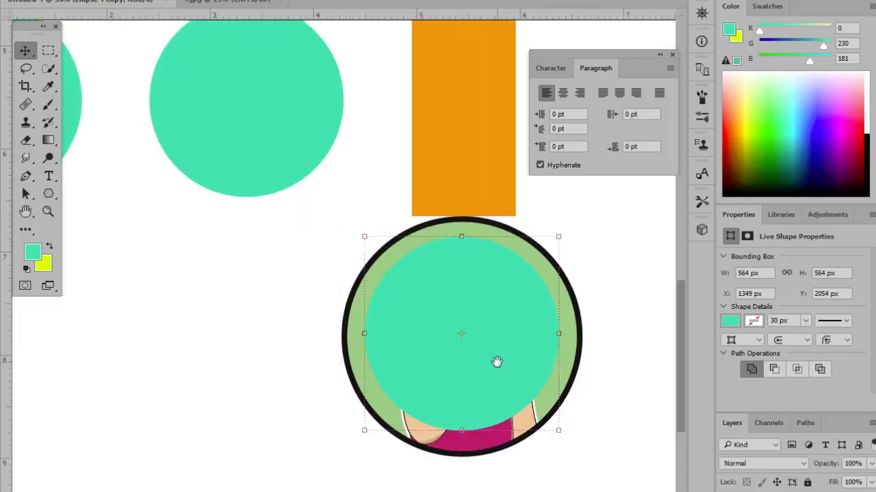
drag(497, 362, 411, 332)
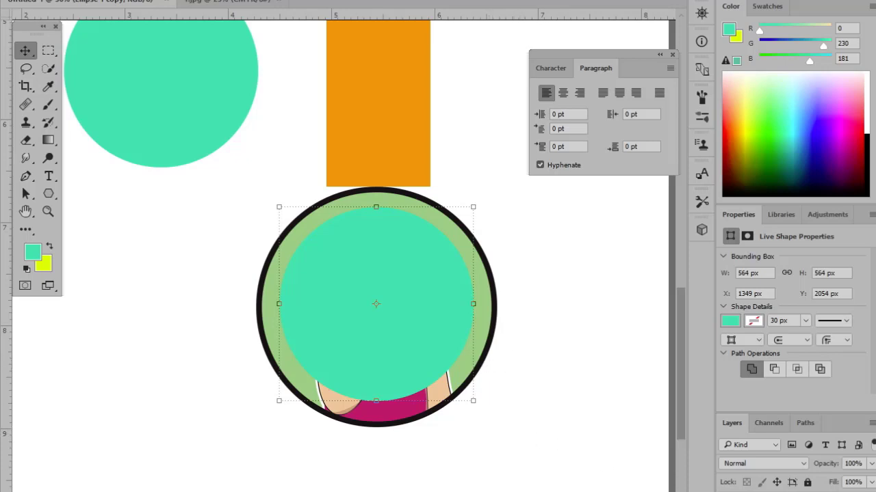
shift+click(793, 491)
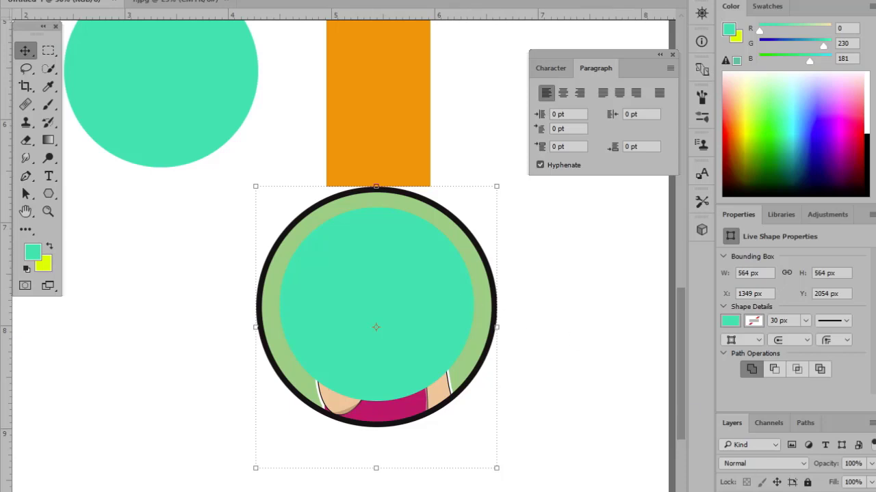
click(794, 491)
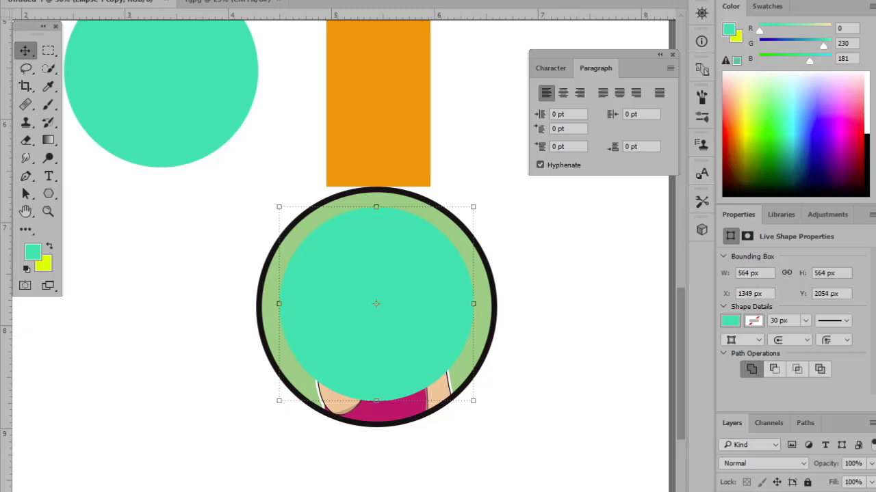
shift+click(793, 491)
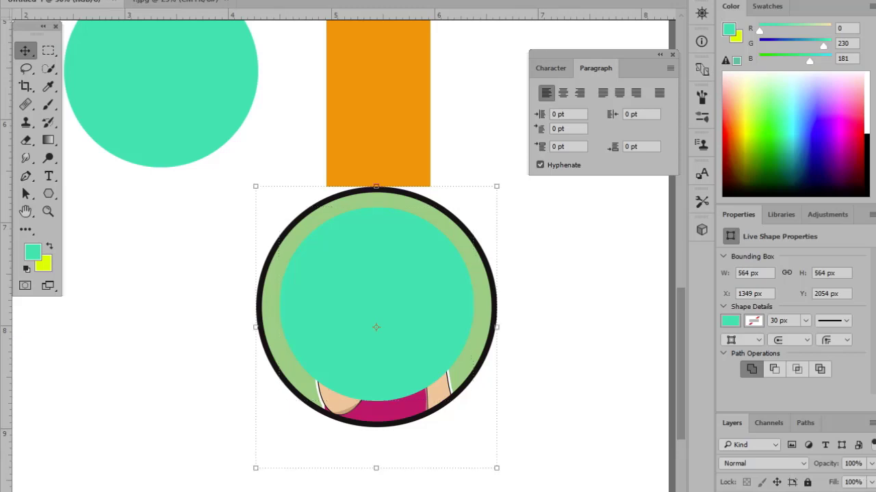
right_click(421, 296)
click(404, 264)
click(600, 338)
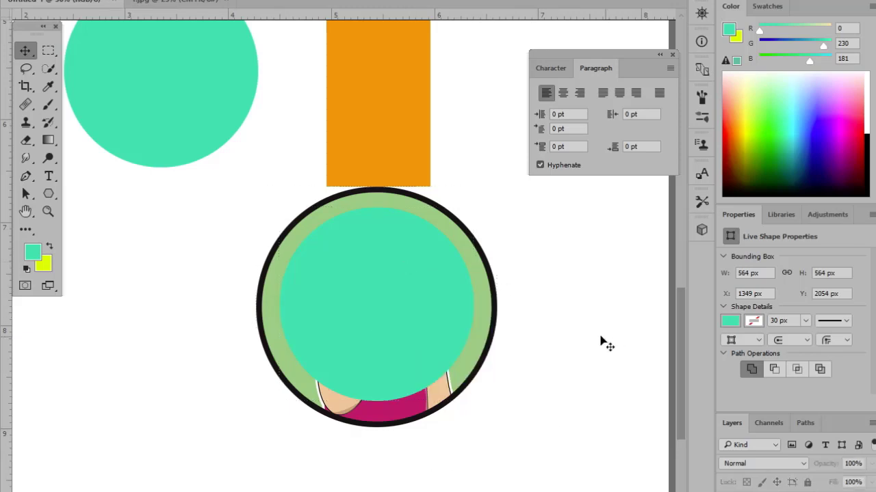
Step: Bring the portrait layer in front of the lowest teal circle and select both layers
click(490, 329)
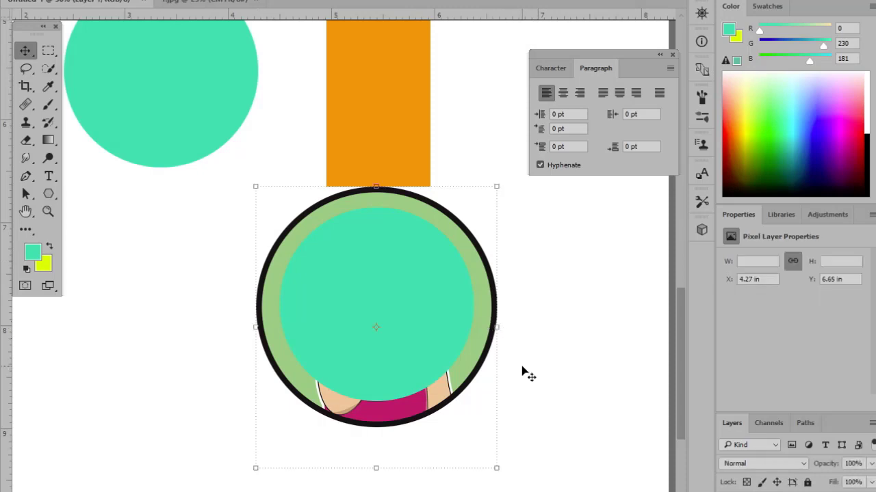
key(alt+bracketright)
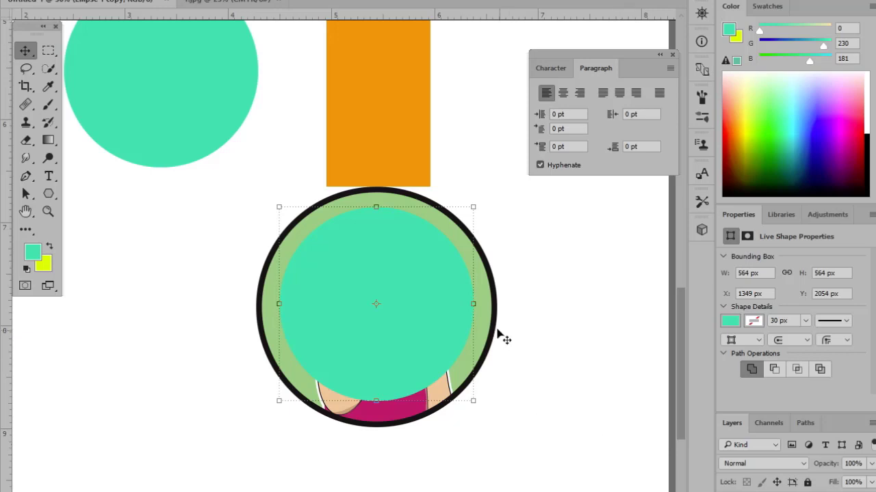
key(ctrl+t)
key(Return)
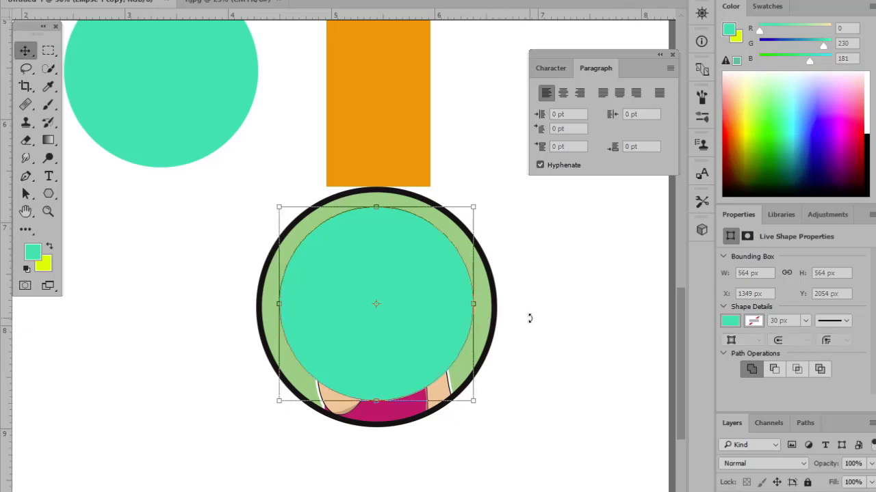
click(493, 332)
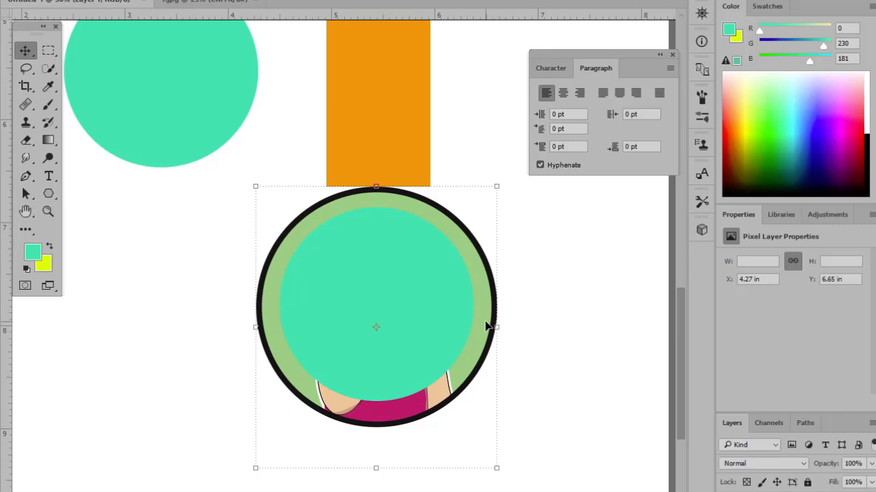
click(491, 330)
key(ctrl+bracketright)
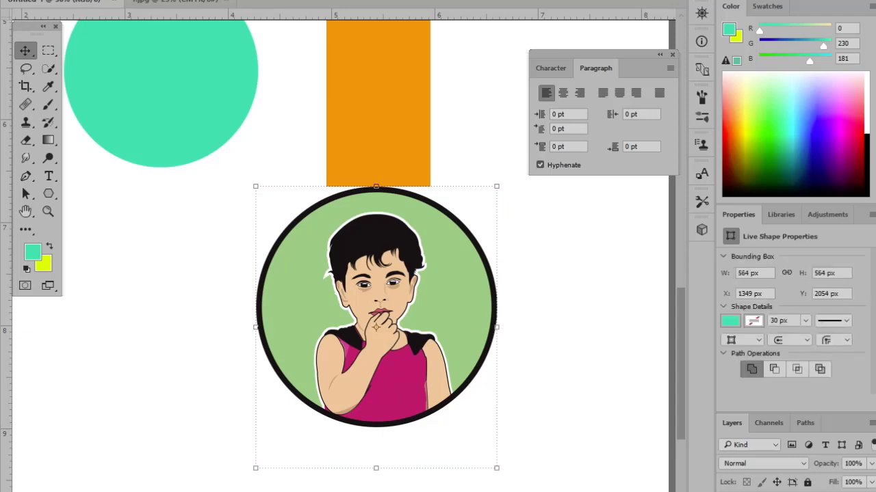
Step: Try to create a clipping mask with the portrait and circle layers both selected, and undo it
right_click(431, 264)
key(Escape)
right_click(845, 487)
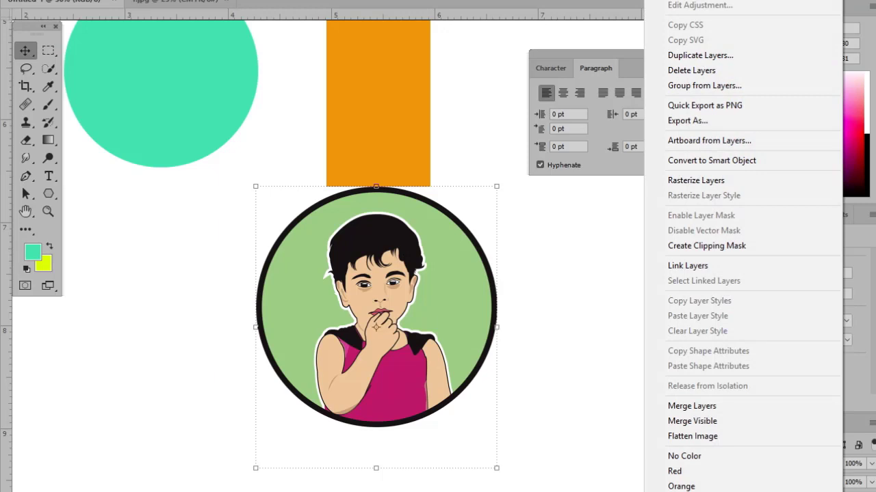
click(759, 246)
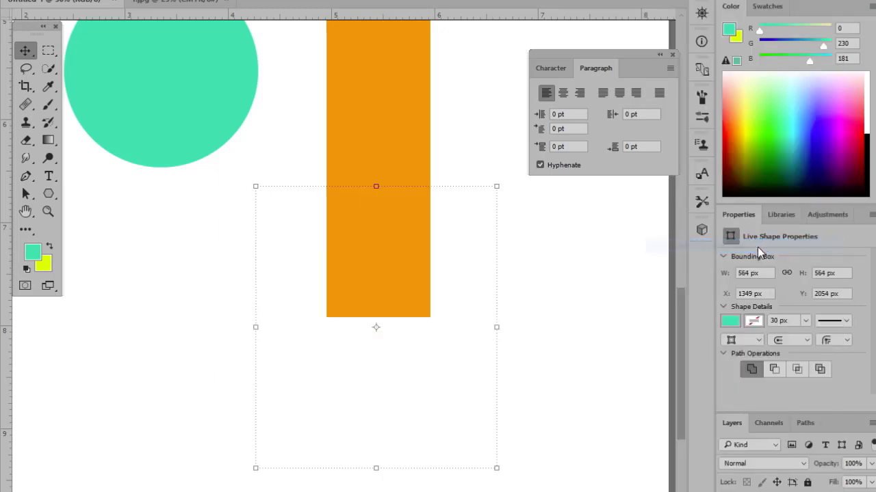
drag(655, 348, 599, 424)
click(600, 424)
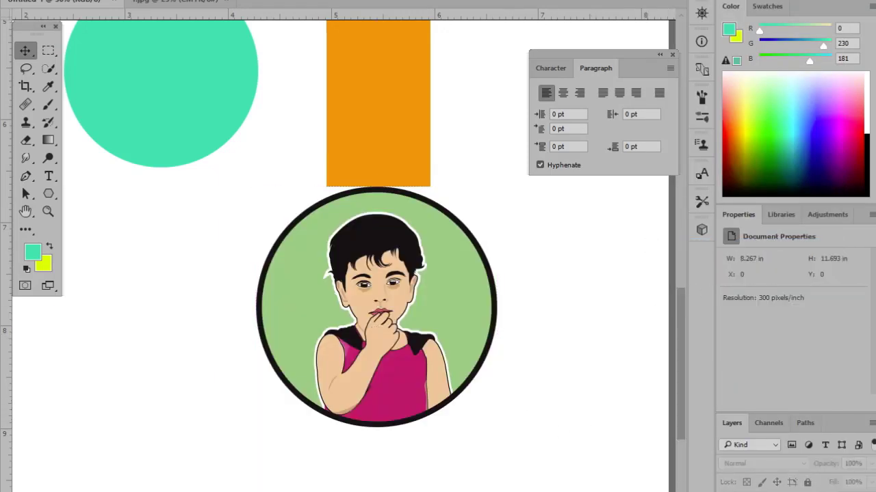
Step: Bring the lowest teal circle in front of the portrait and leave only the circle selected
key(alt+bracketleft)
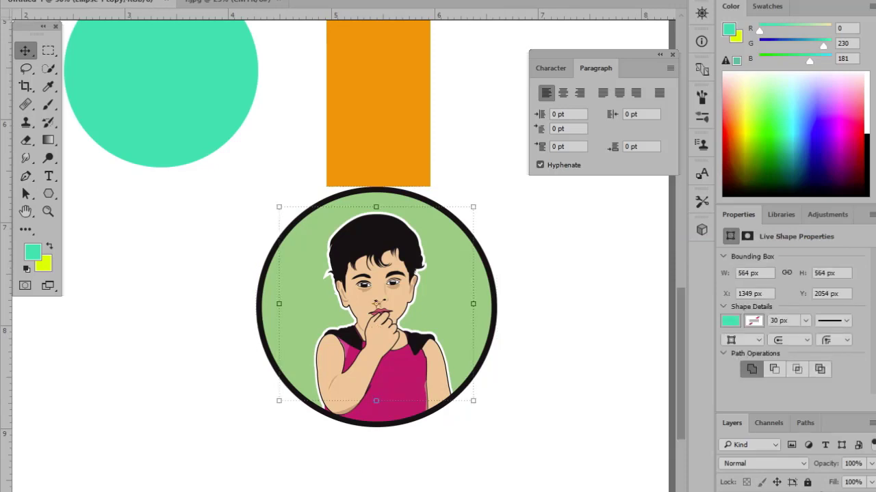
key(ctrl+bracketright)
key(alt+bracketleft)
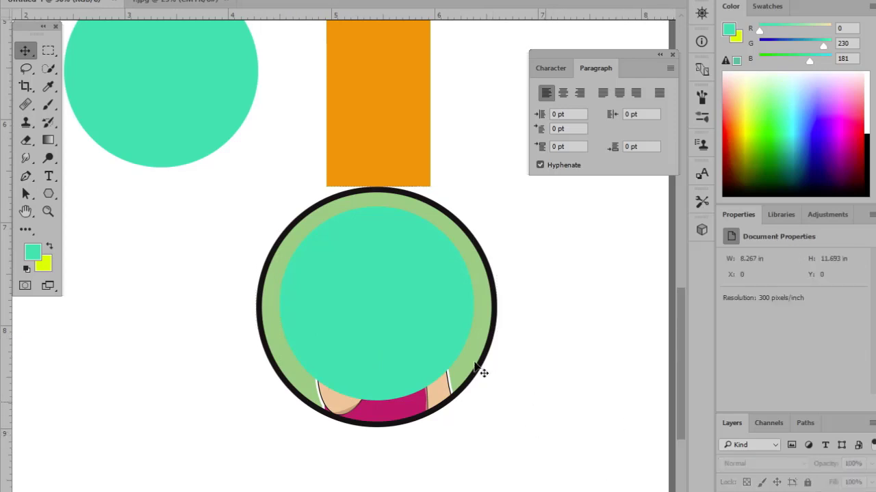
click(556, 410)
click(448, 332)
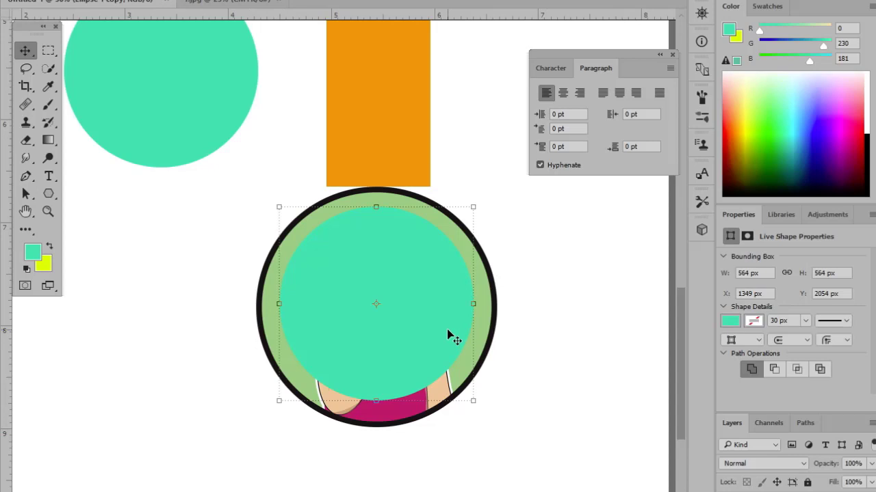
Step: Try to create a clipping mask from both layers with the teal circle in front, and undo it
click(498, 336)
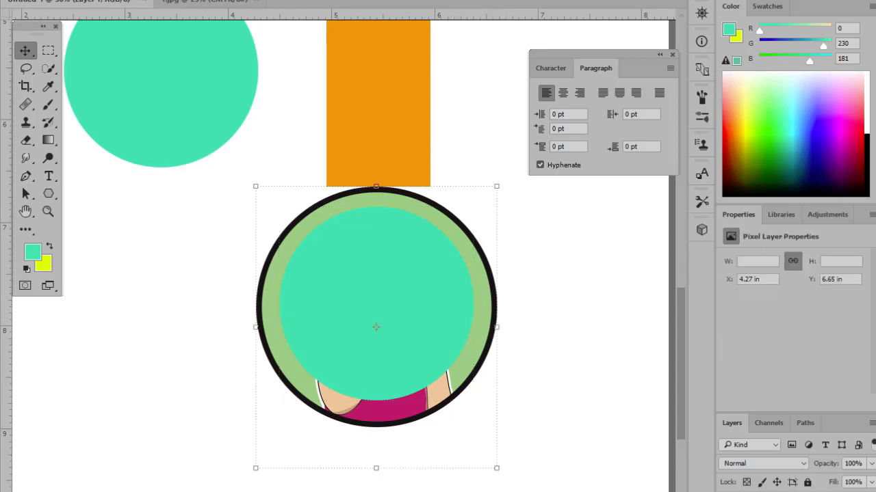
right_click(797, 487)
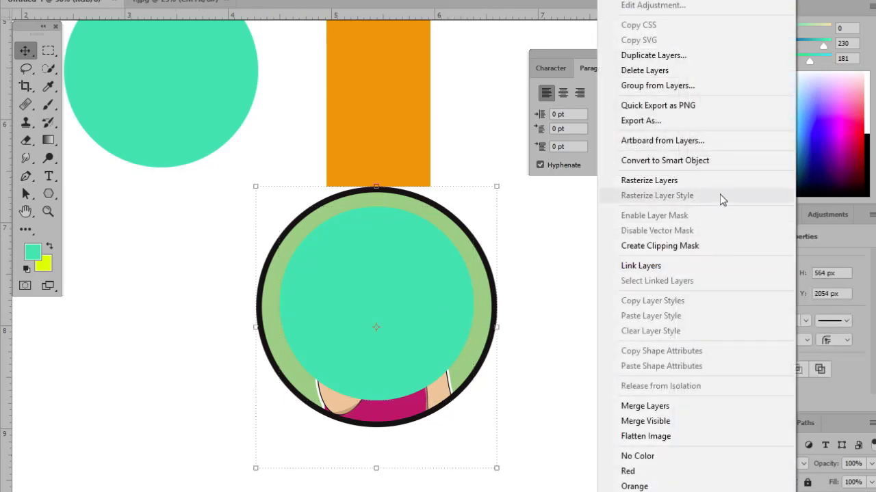
click(711, 247)
key(ctrl+z)
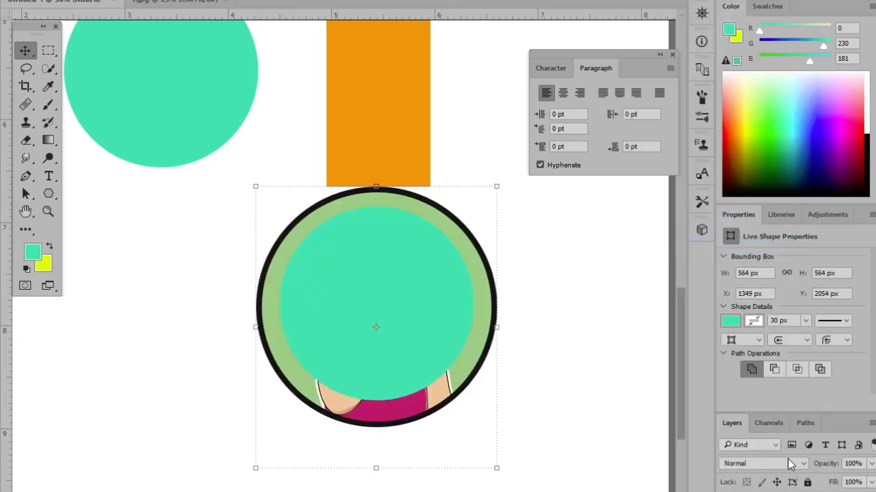
Step: Undo the stacking change to put the portrait back in front of the circle, and select both layers again
click(553, 400)
key(ctrl+z)
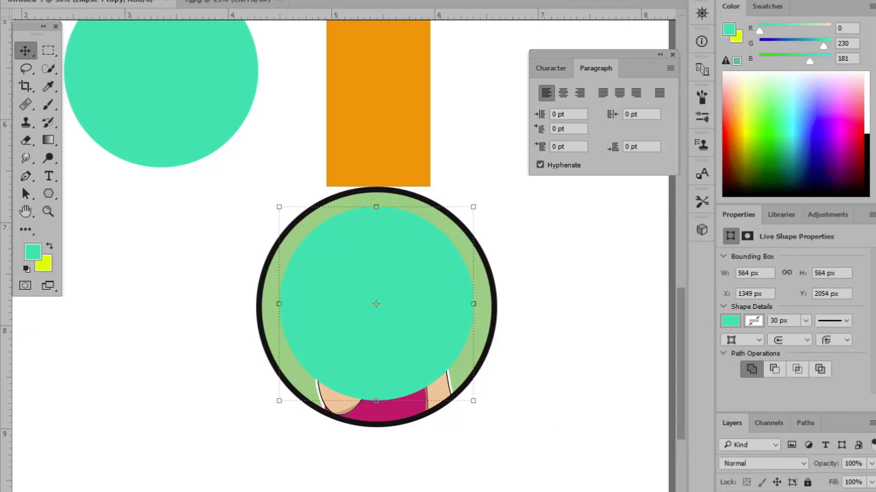
key(ctrl+z)
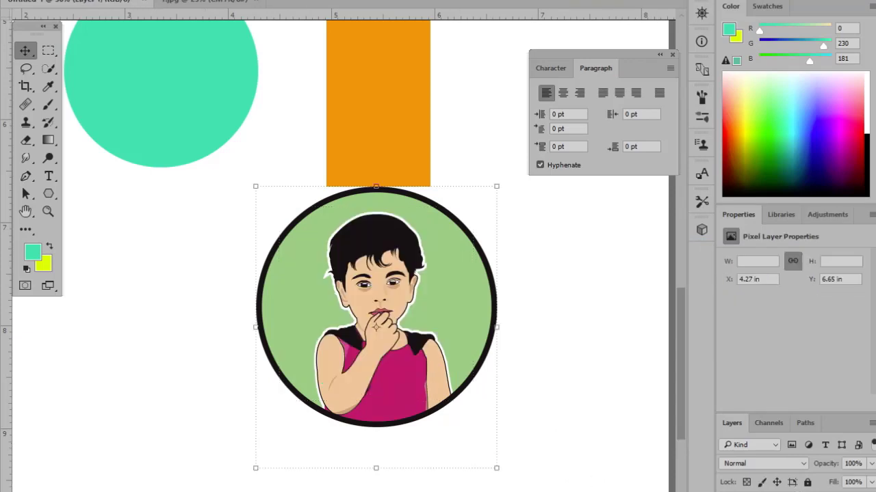
right_click(713, 416)
click(697, 245)
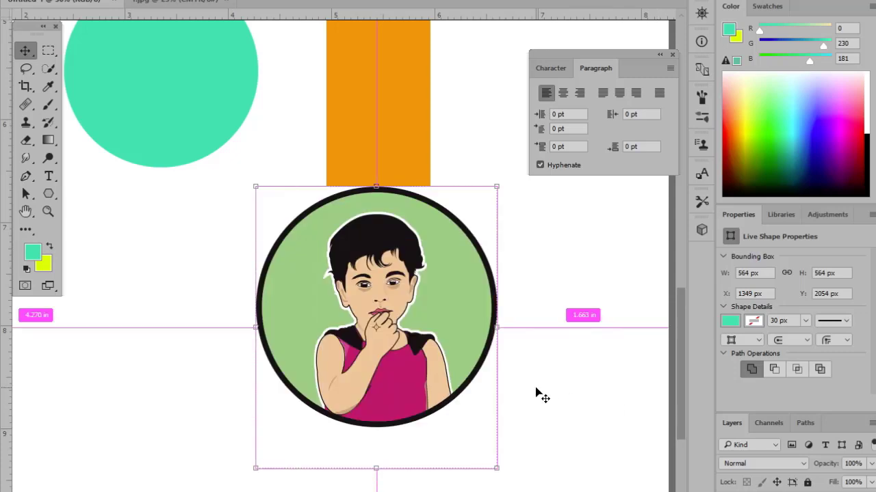
Step: Move the portrait alone off the teal circle to about X 0.46 in, Y 6.65 in
key(ctrl+minus)
key(ctrl+minus)
key(ctrl+minus)
click(286, 401)
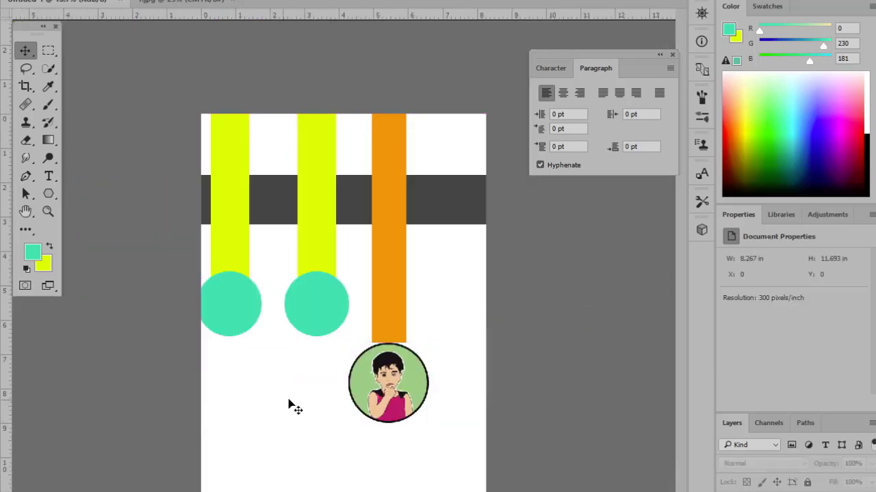
click(402, 395)
drag(388, 390, 293, 390)
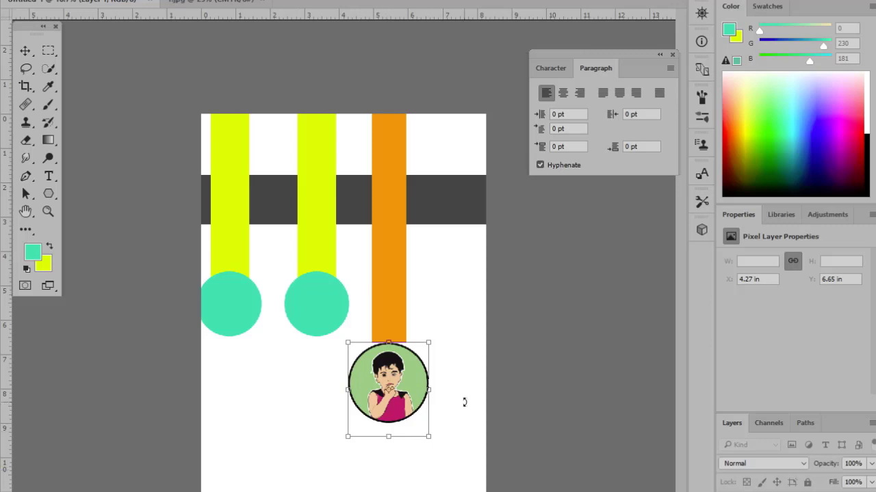
key(Return)
click(490, 339)
drag(412, 387, 281, 387)
Step: Move the uncovered teal circle down beside the portrait, to about X 879 px, Y 2336 px
click(391, 390)
drag(401, 404, 347, 436)
key(ctrl+plus)
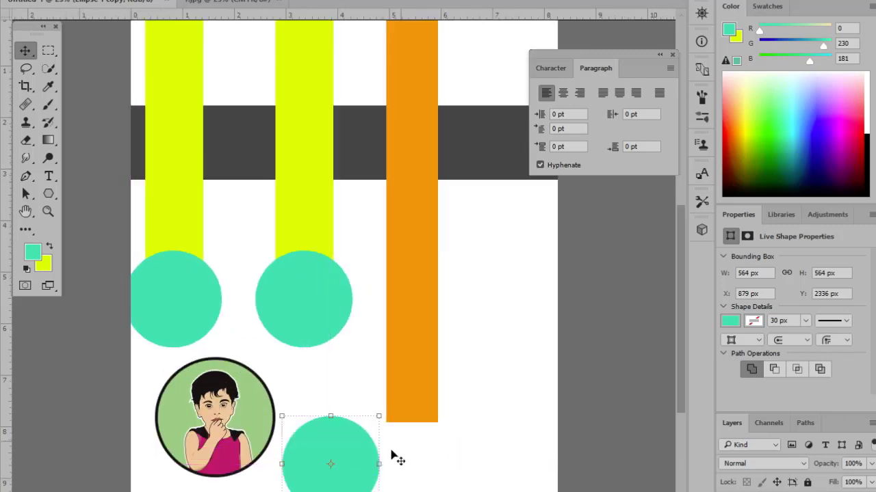
scroll(393, 456, down, 3)
key(ctrl+plus)
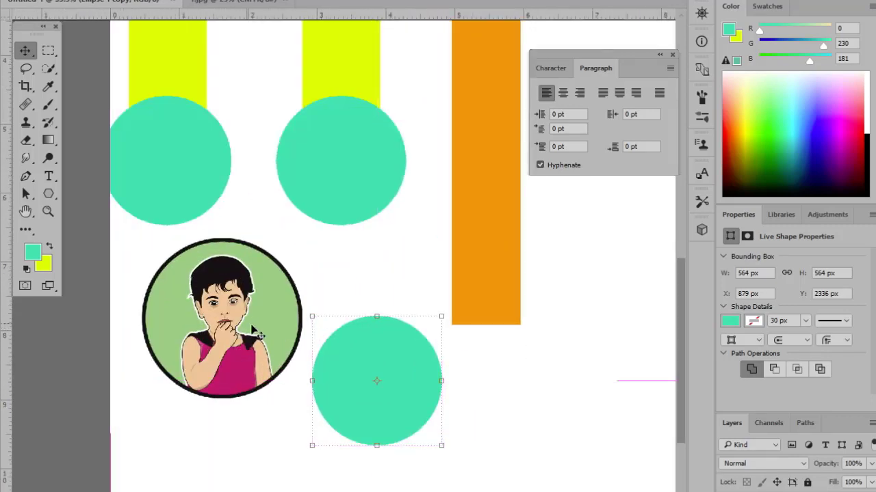
Step: Place the portrait over the lowest teal circle, try to create a clipping mask with both layers selected, and undo the attempt and the move
drag(219, 304, 368, 371)
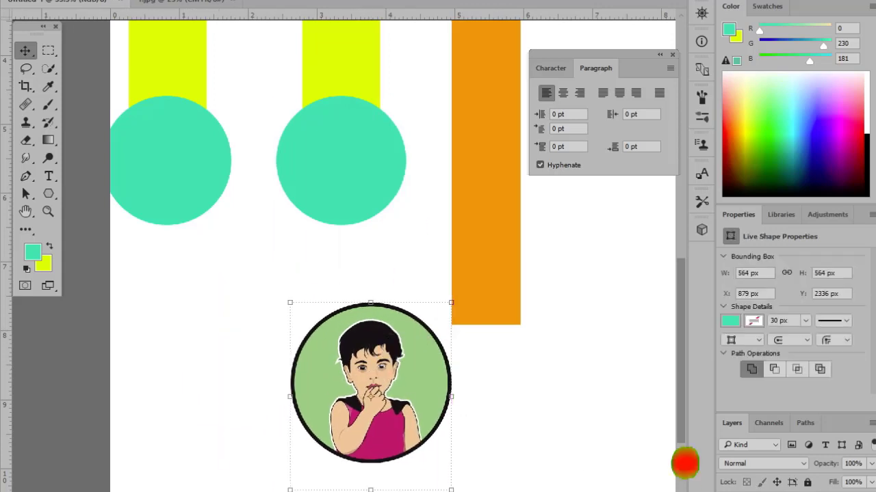
right_click(833, 487)
click(746, 244)
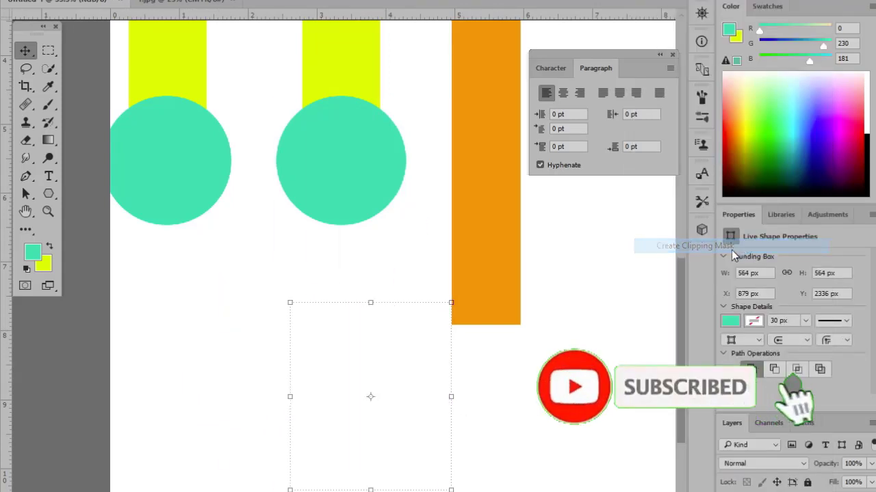
drag(392, 413, 140, 396)
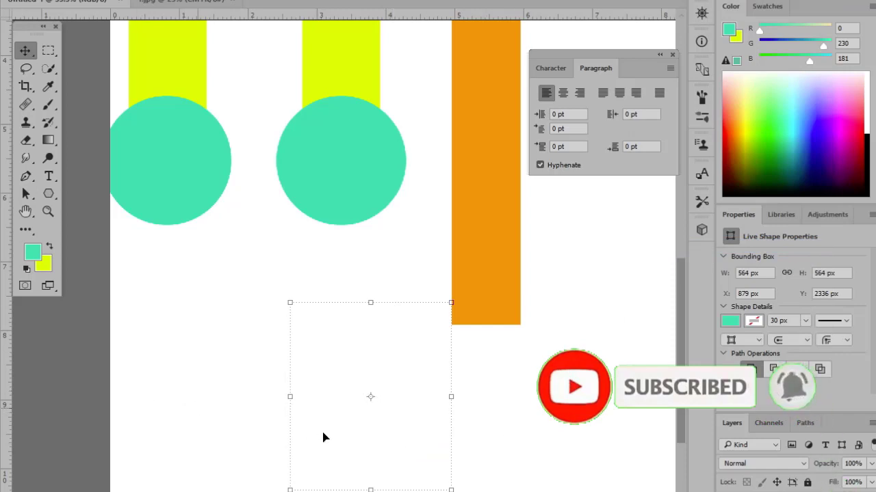
click(540, 427)
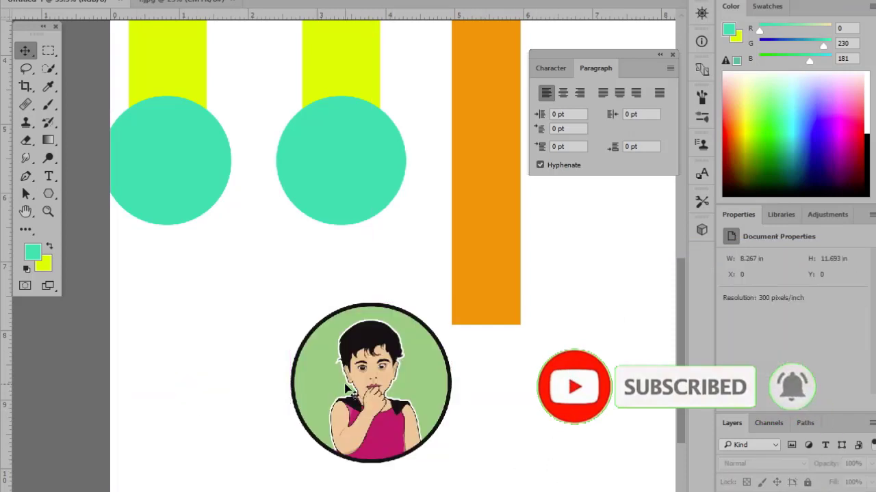
key(ctrl+z)
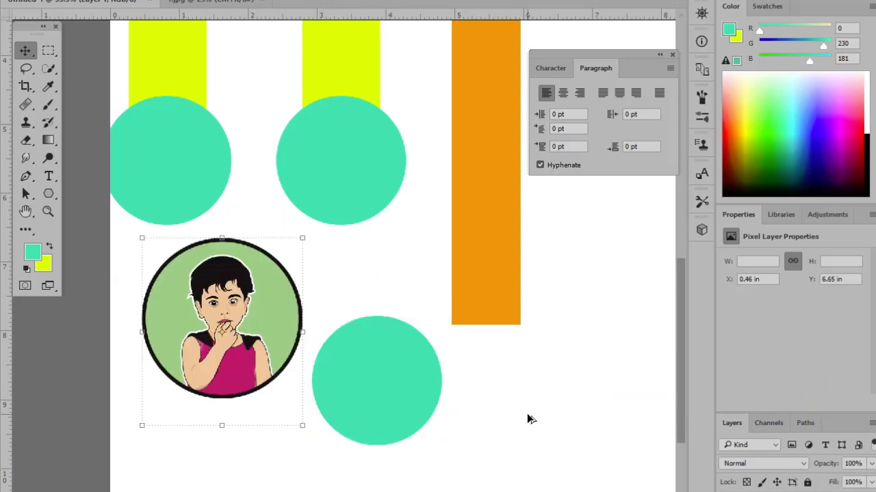
Step: Move the portrait over the lowest teal circle to about X 2.62 in, Y 7.47 in, and try to create a clipping mask from Layer 1 alone
drag(224, 283, 373, 340)
right_click(373, 340)
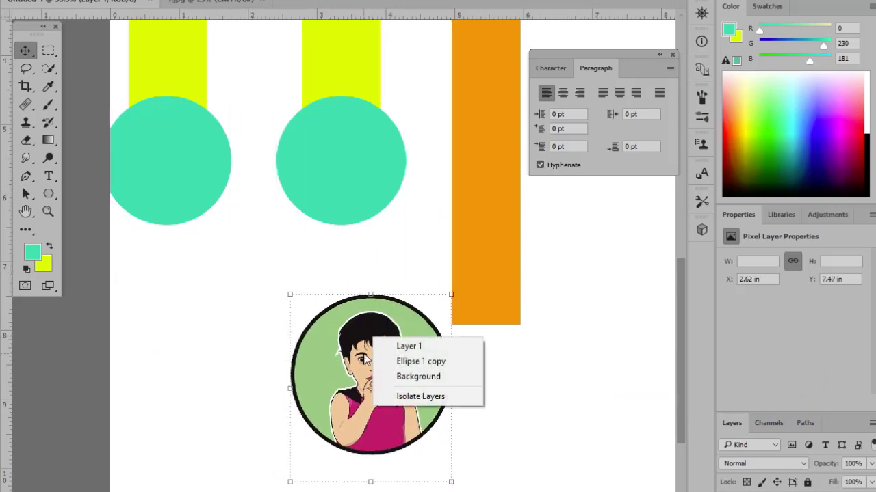
click(365, 358)
right_click(820, 489)
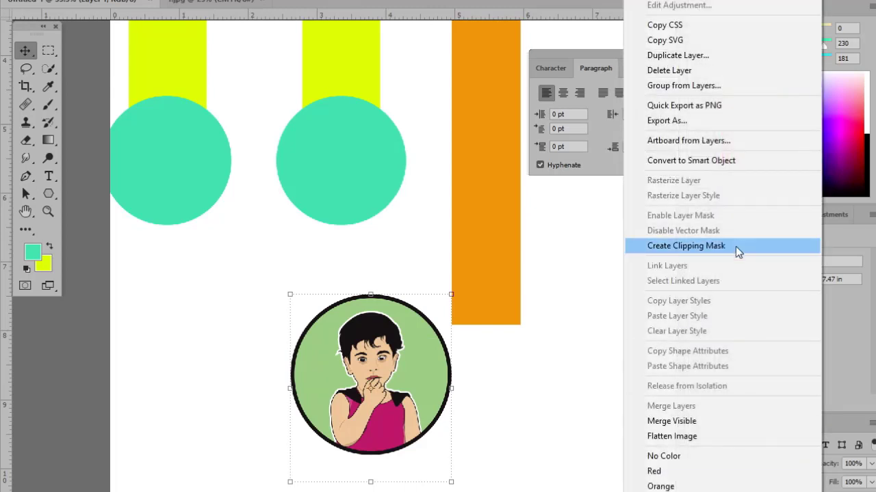
click(736, 247)
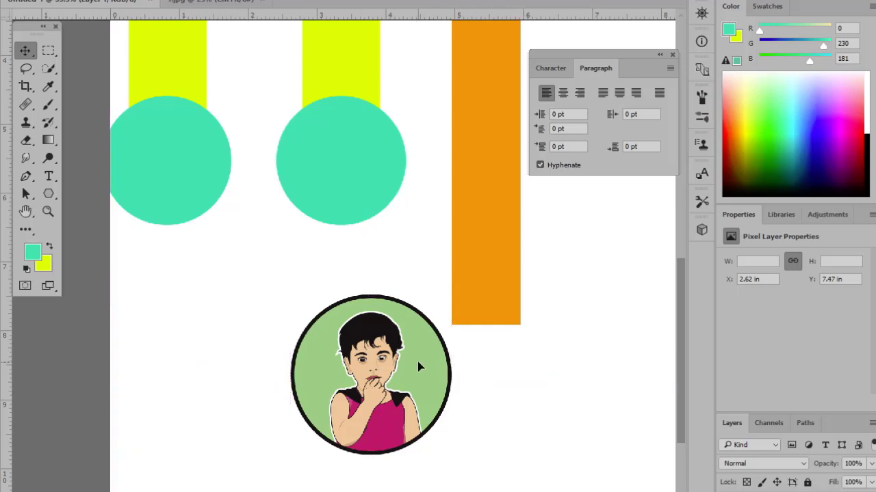
Step: Move the lowest teal circle to the end of the orange bar and place the portrait over it at about X 4.29 in, Y 6.86 in
drag(418, 363, 286, 355)
click(397, 382)
drag(393, 380, 501, 325)
click(207, 402)
drag(237, 330, 485, 296)
Step: Select only the portrait's Layer 1 and create a clipping mask from it
right_click(527, 301)
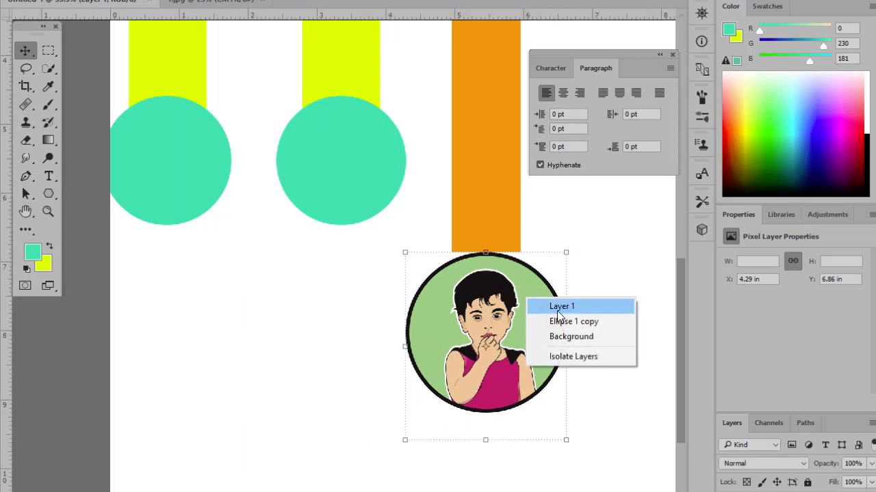
click(548, 305)
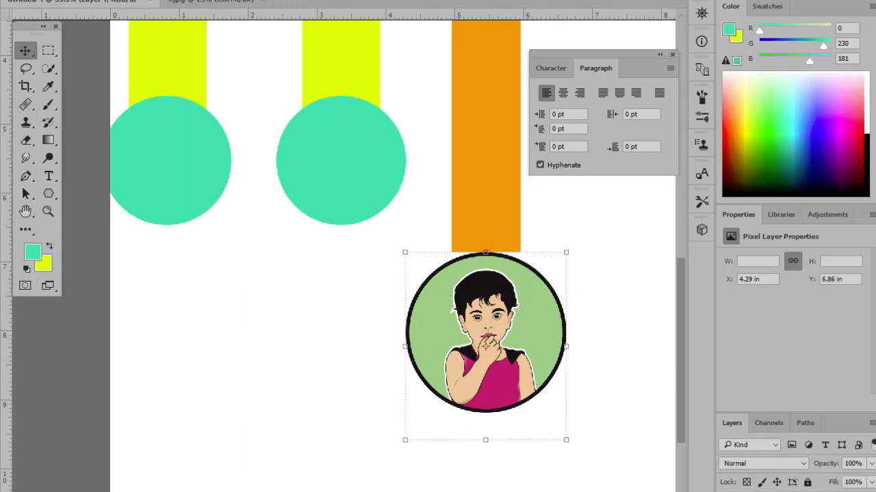
right_click(819, 491)
click(733, 250)
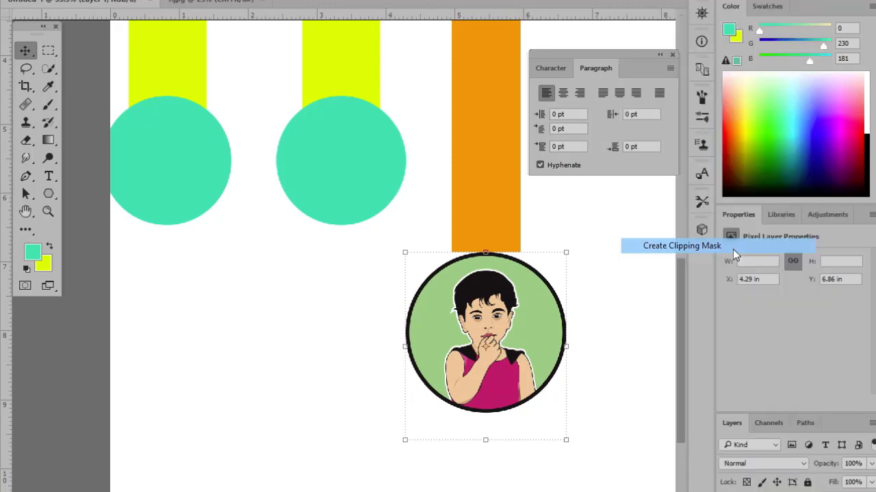
Step: Check the clipped cartoon portrait below the orange bar against the whole composition
click(293, 351)
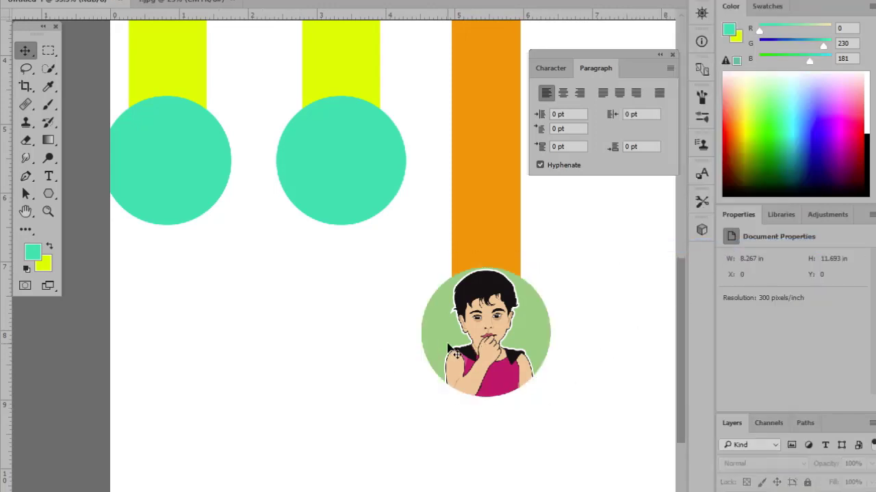
click(451, 350)
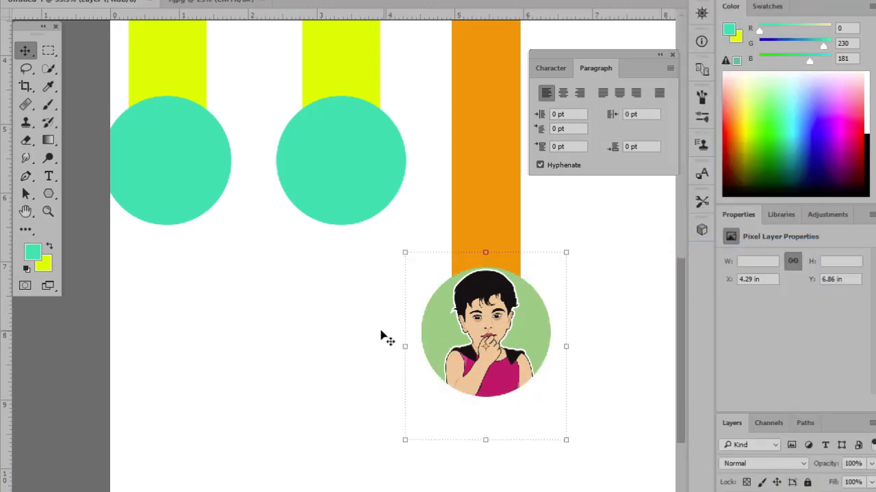
click(349, 328)
scroll(342, 318, down, 1)
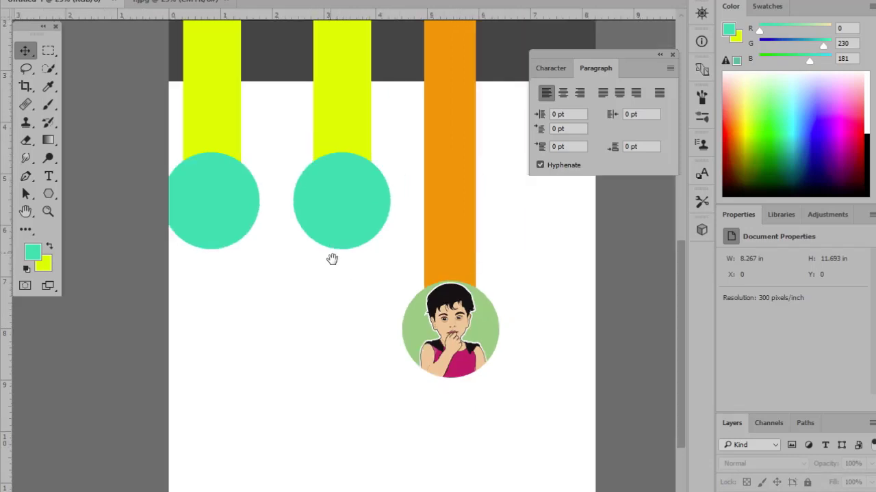
drag(333, 258, 383, 378)
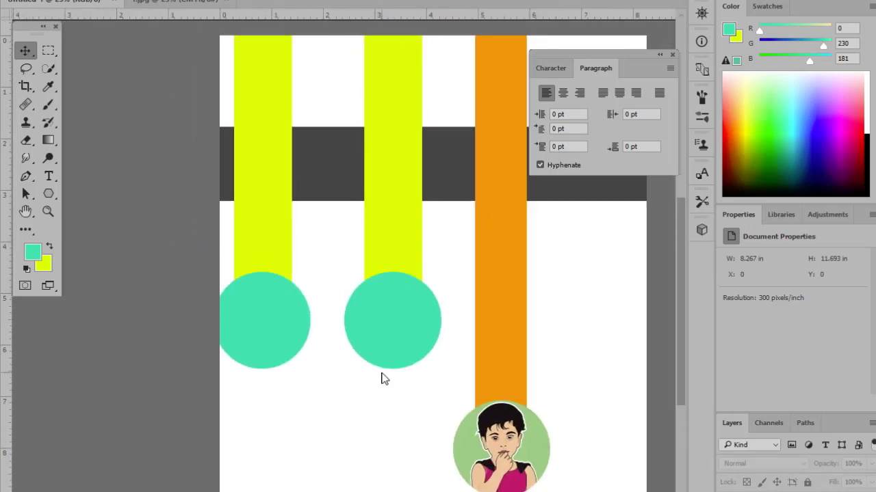
Step: Browse the files available to open for another photo to use in the composition
key(ctrl+o)
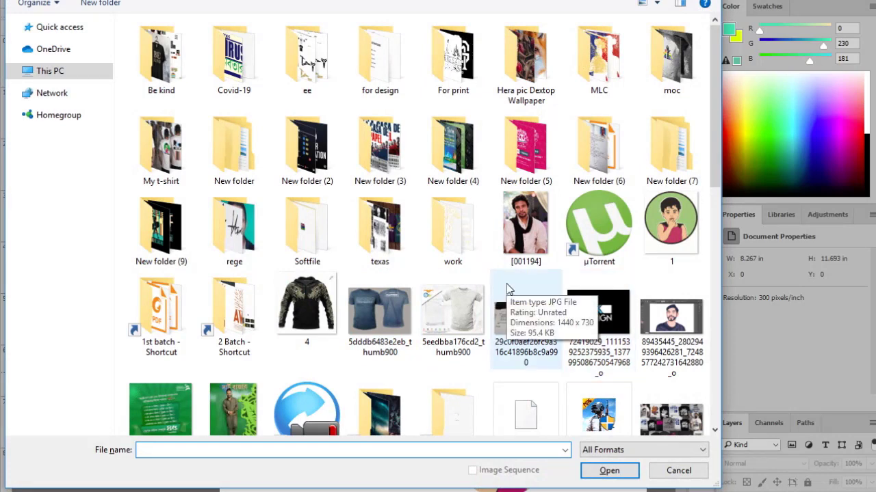
scroll(510, 287, down, 5)
scroll(465, 286, up, 3)
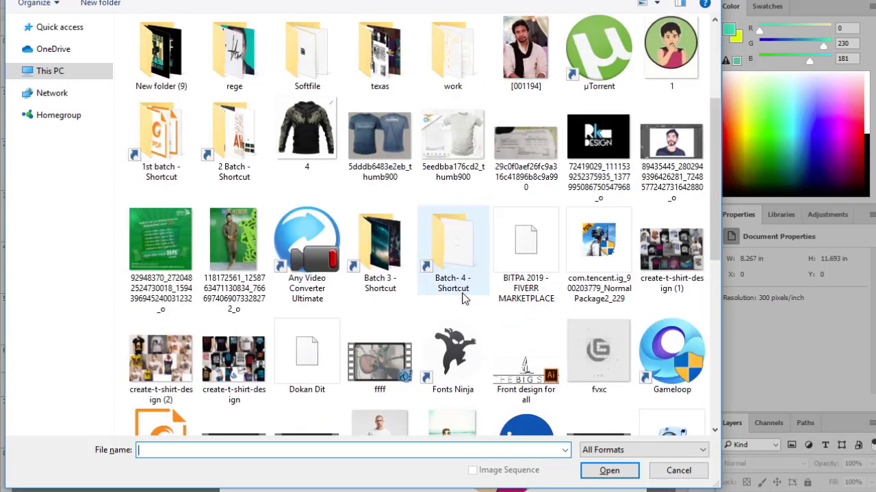
scroll(499, 323, down, 3)
scroll(499, 325, down, 3)
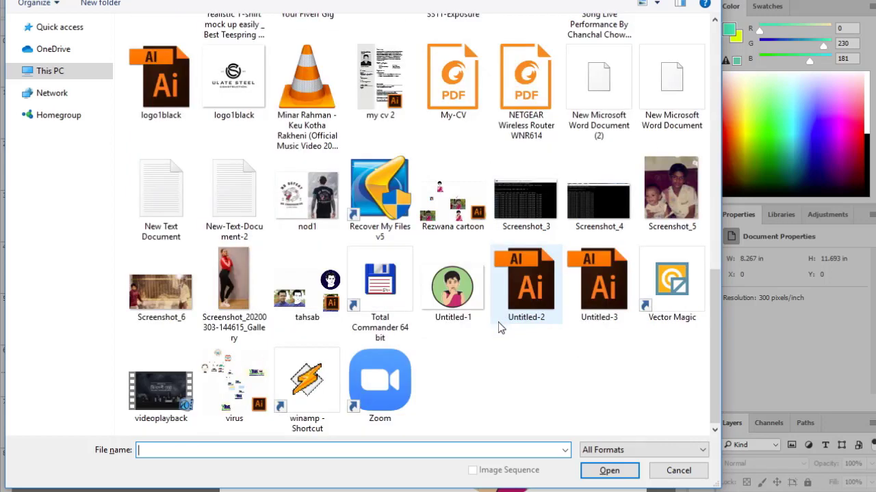
scroll(486, 337, up, 3)
scroll(488, 338, up, 6)
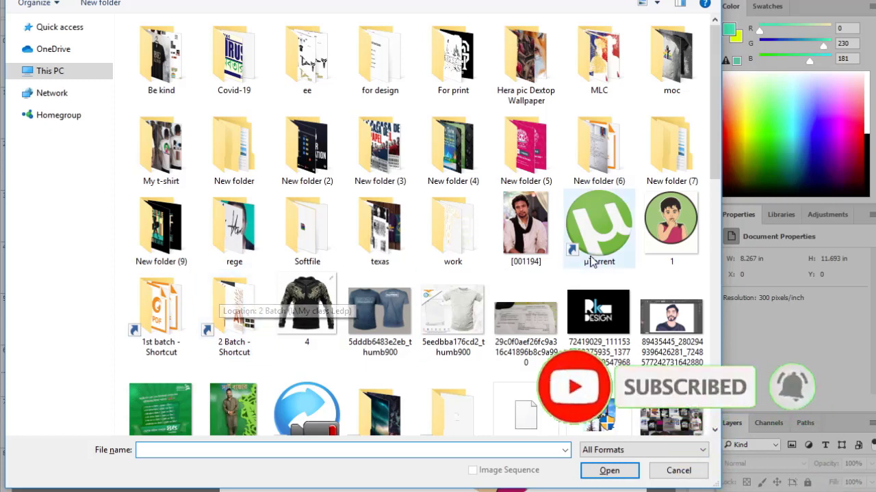
scroll(452, 379, down, 2)
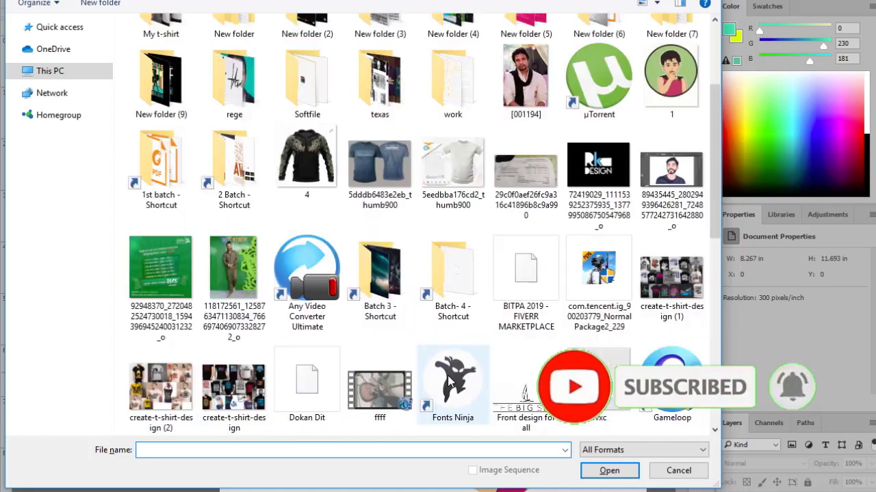
scroll(451, 380, down, 5)
scroll(479, 328, down, 3)
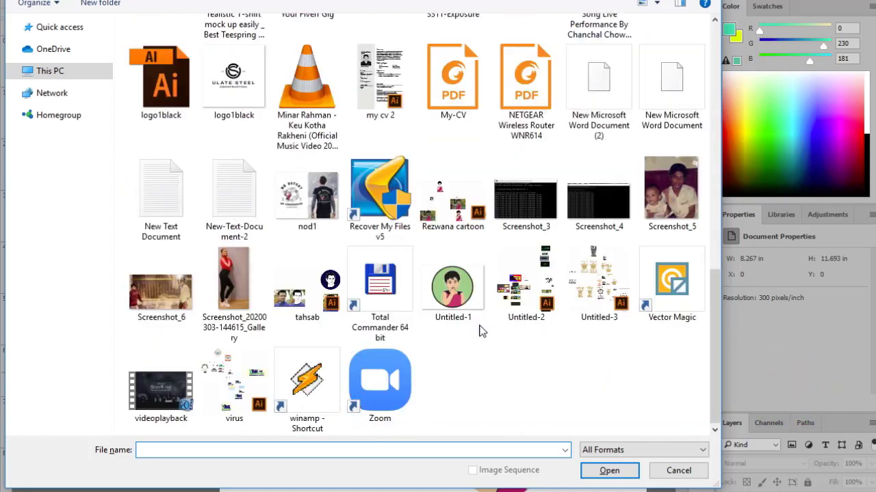
scroll(451, 342, up, 10)
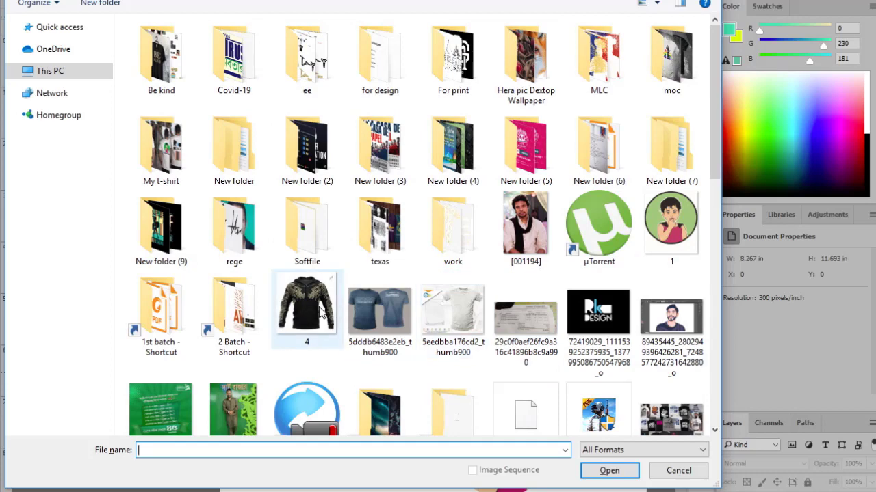
Step: Open the black-and-white photo of the man in sunglasses from the 2 Batch folder
double_click(226, 311)
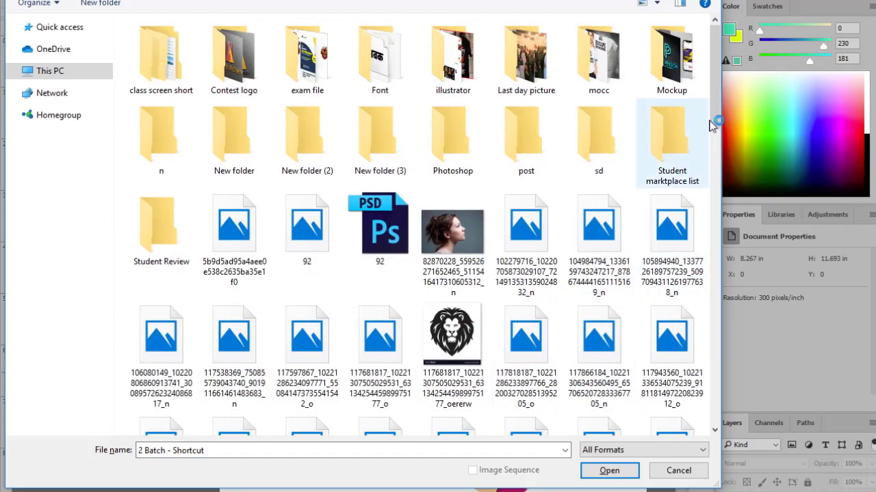
drag(717, 106, 714, 207)
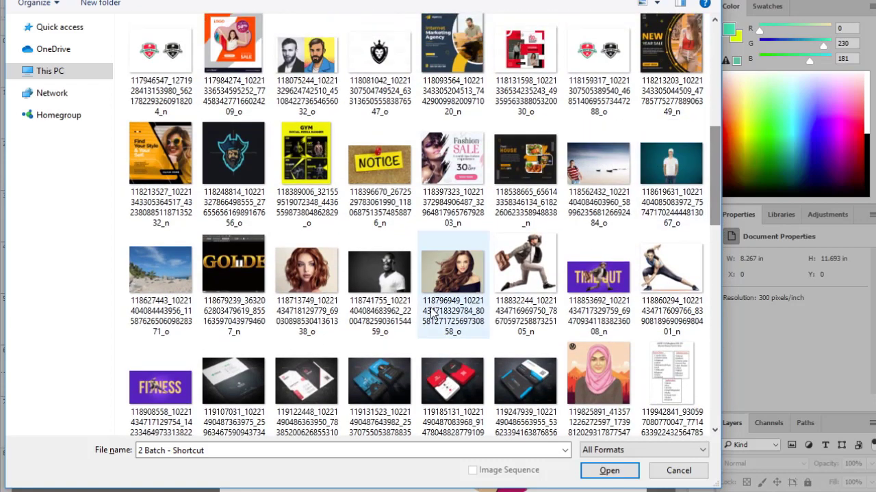
click(396, 265)
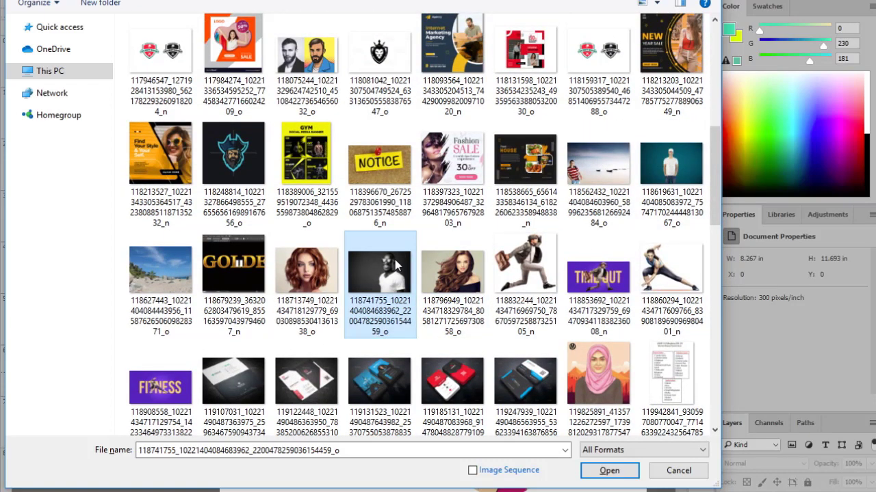
double_click(395, 265)
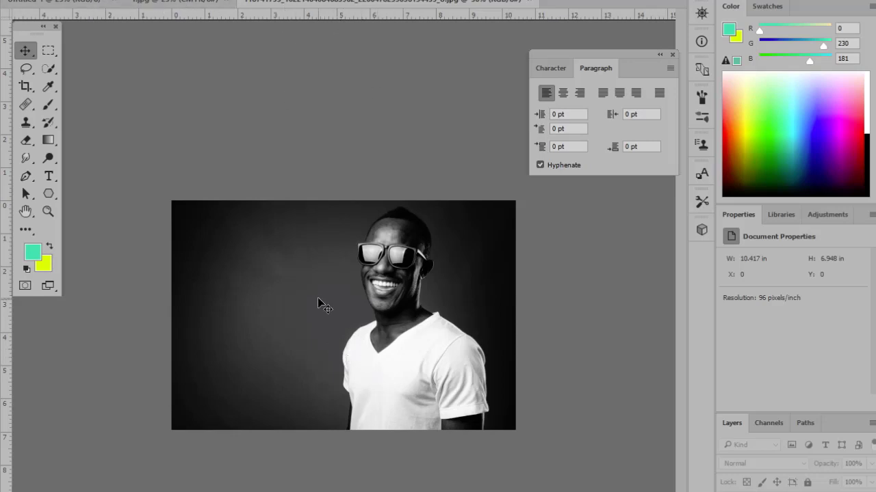
Step: Bring the photo into the composition over the middle teal circle and scale it down slightly, at about X 1.4 in, Y 4.49 in
drag(319, 303, 361, 317)
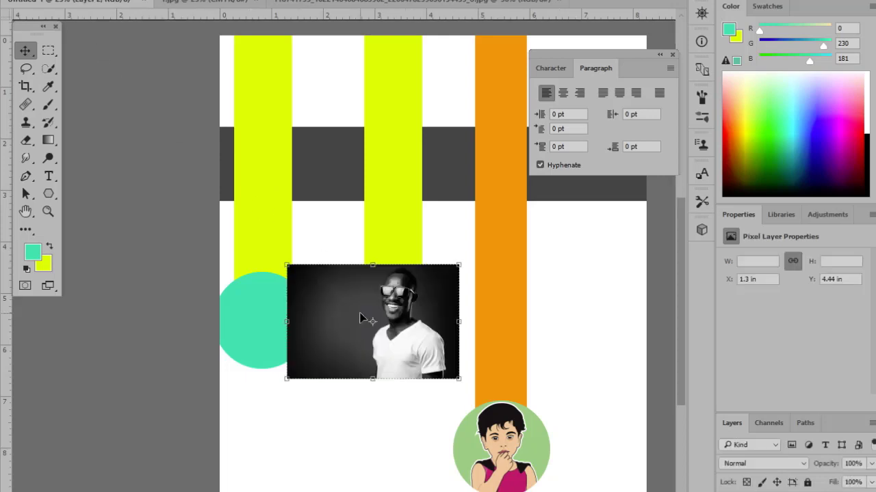
key(ctrl+plus)
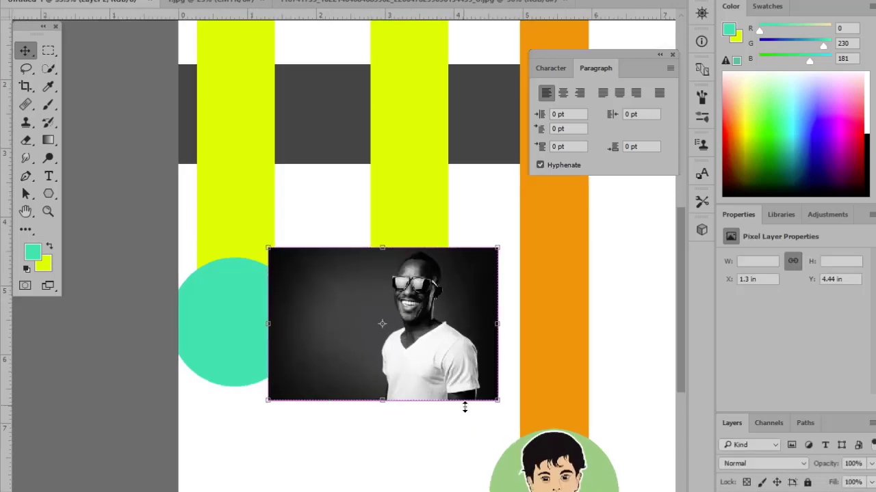
mouse_move(501, 403)
mouse_down()
mouse_move(447, 391)
mouse_move(481, 412)
mouse_move(494, 397)
mouse_up()
drag(454, 360, 450, 349)
key(Return)
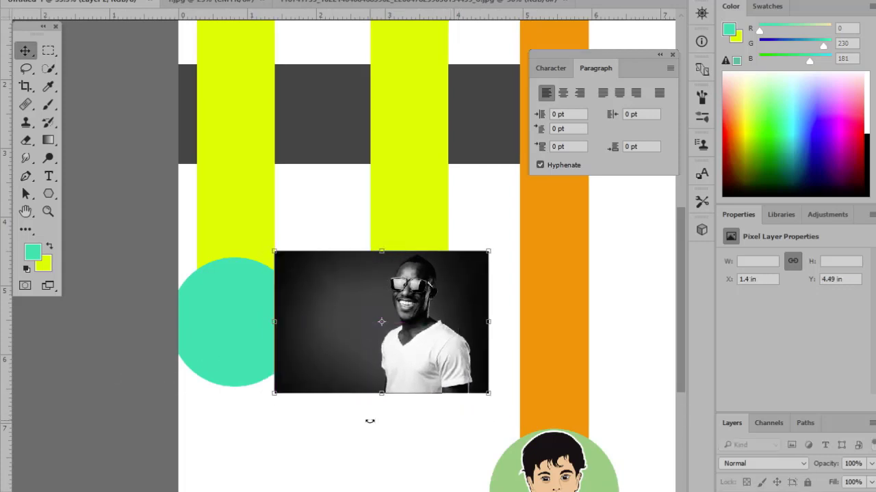
Step: Move the photo off the middle teal circle to inspect the circle, and place it back over it at about X 1.4 in, Y 4.59 in
drag(452, 277, 435, 413)
click(443, 319)
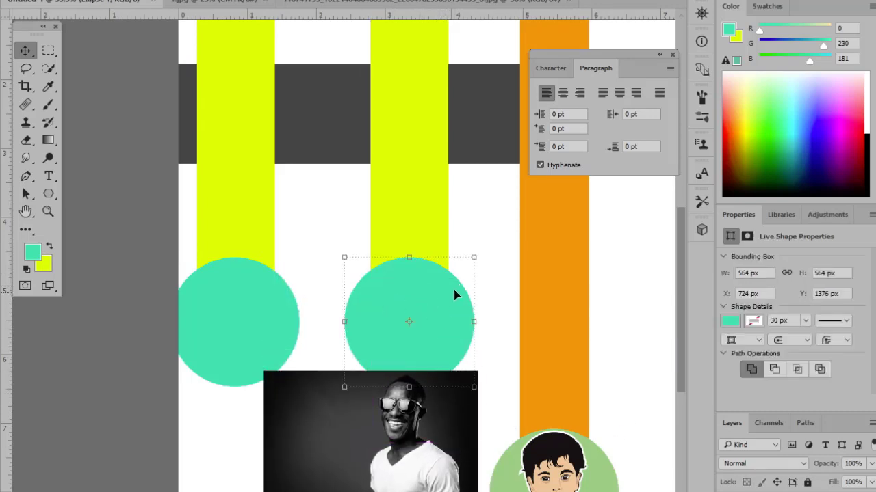
key(ctrl+plus)
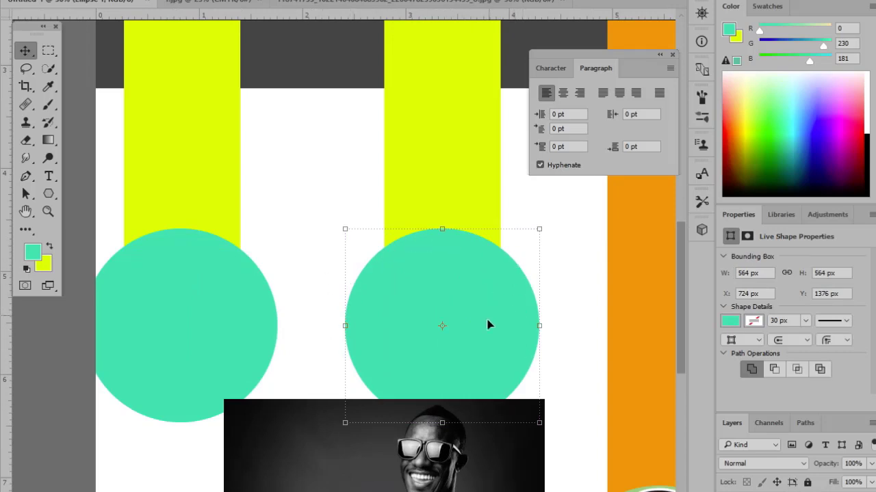
click(302, 438)
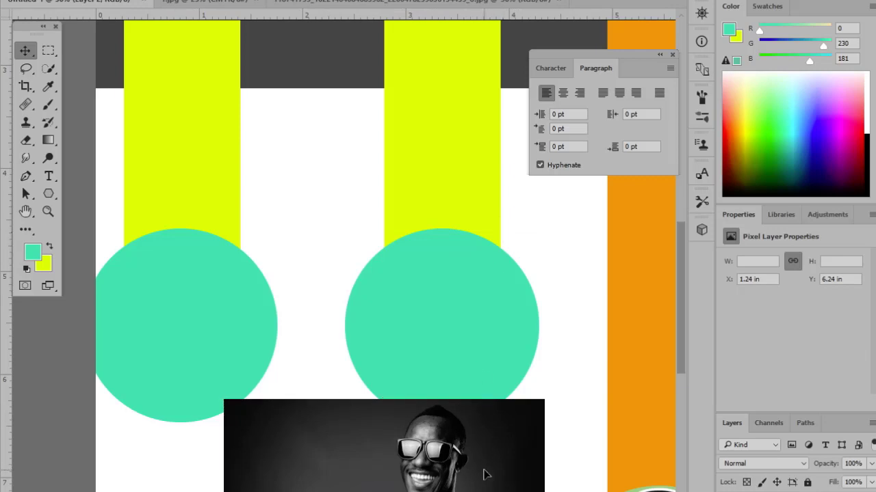
drag(441, 490, 458, 324)
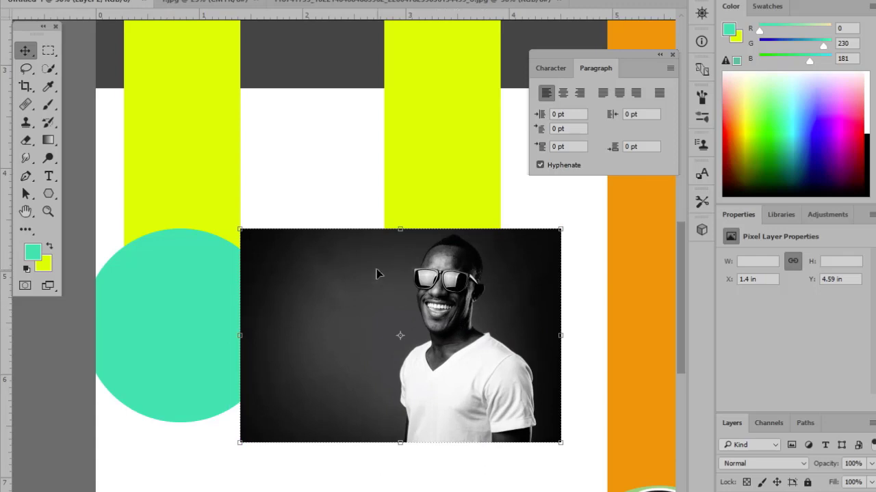
Step: Try to create a clipping mask from the photo's layer, and undo it
right_click(510, 266)
click(472, 266)
right_click(831, 489)
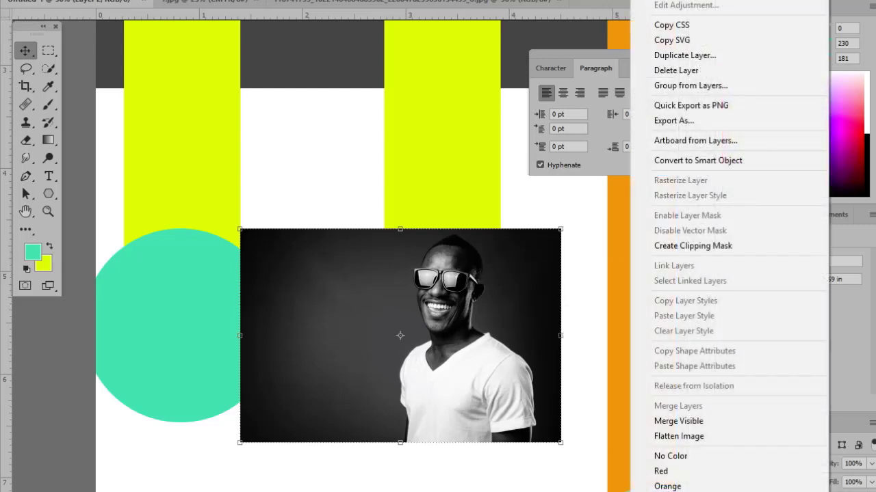
click(745, 243)
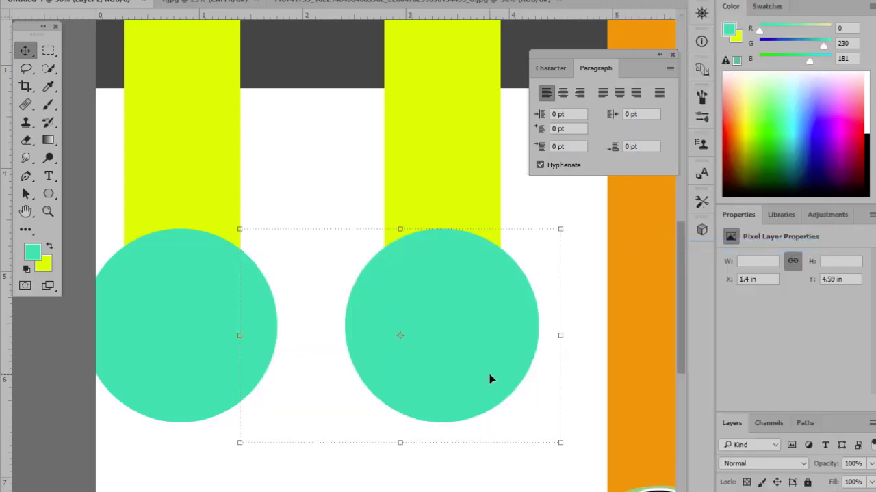
key(ctrl)
key(ctrl+z)
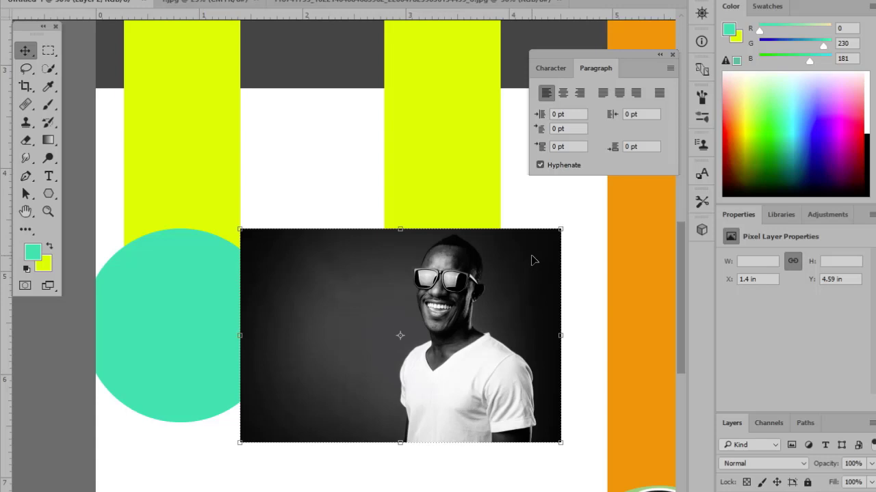
Step: Move the photo below the middle teal circle to about X 1.4 in, Y 7.08 in, and select the circle
key(ctrl+minus)
scroll(453, 295, down, 2)
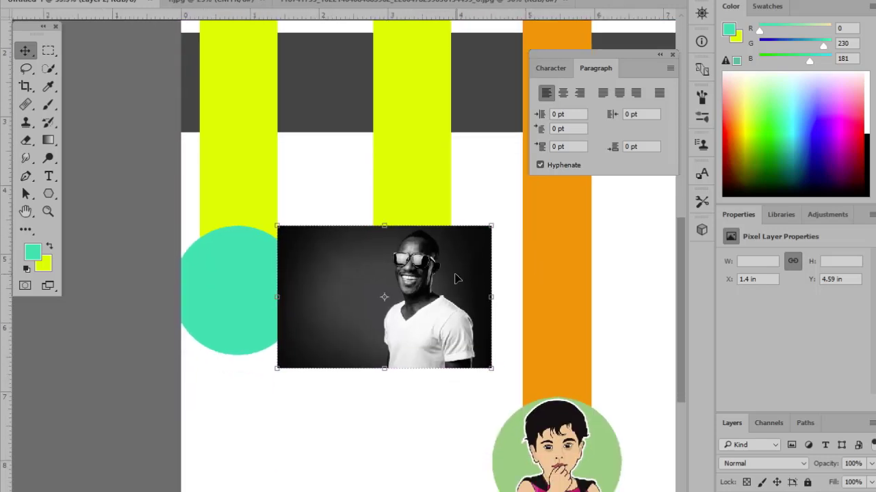
drag(455, 274, 455, 445)
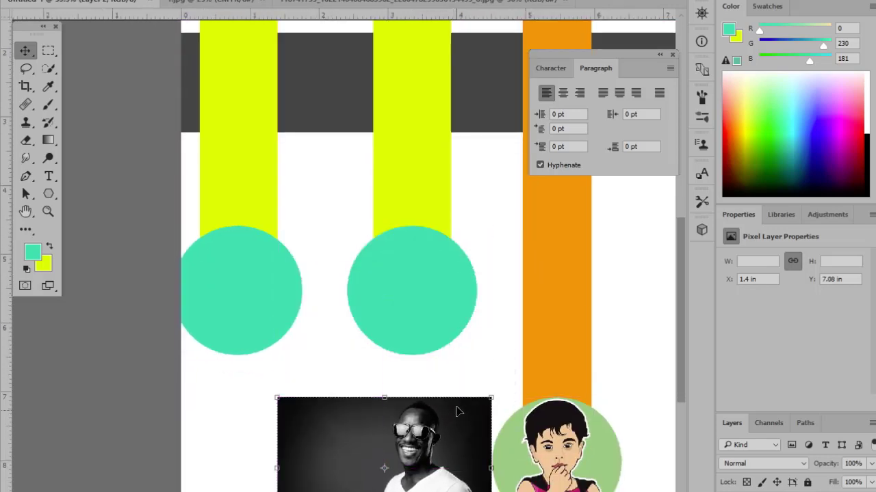
click(447, 268)
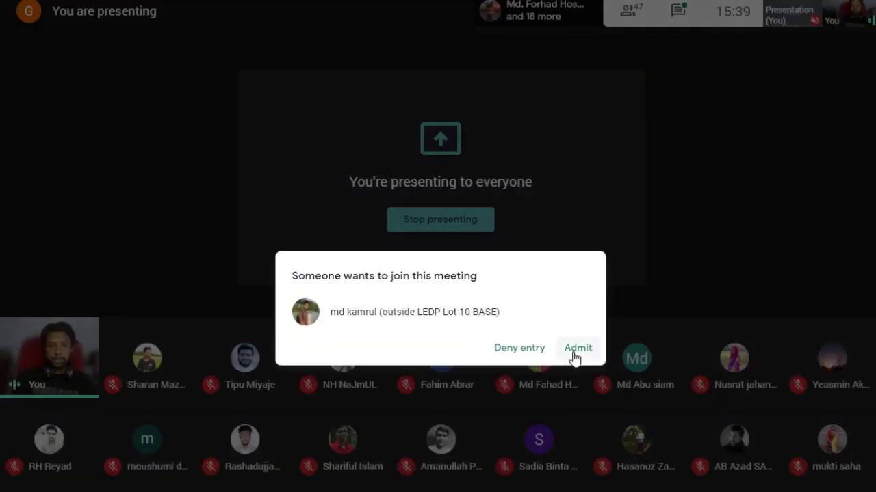
Step: Switch to Google Meet and admit the waiting participant to the meeting
click(576, 351)
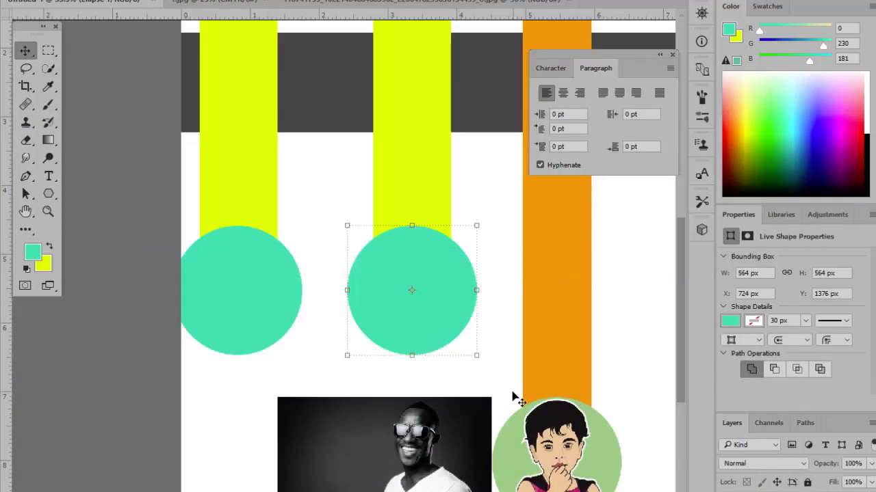
Step: Try placing the photo over the middle teal circle at about X 1.4 in, Y 4.49 in, and undo the move
click(448, 479)
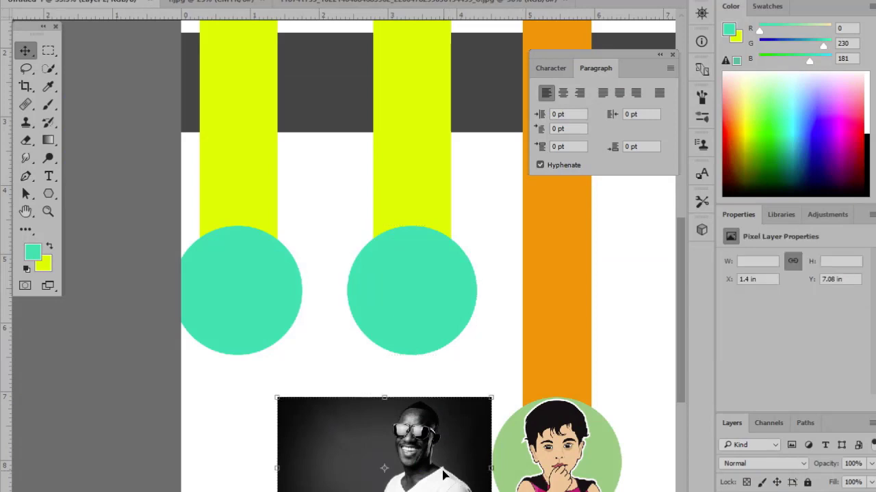
drag(442, 472, 454, 295)
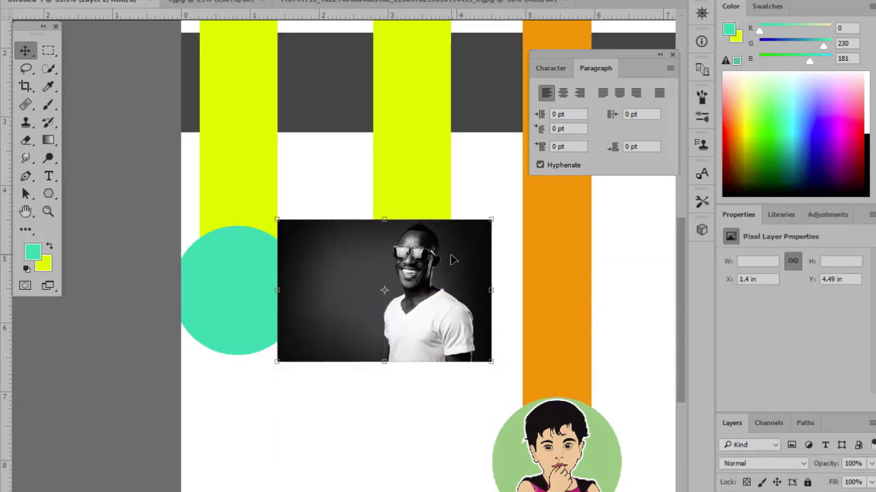
key(ctrl+z)
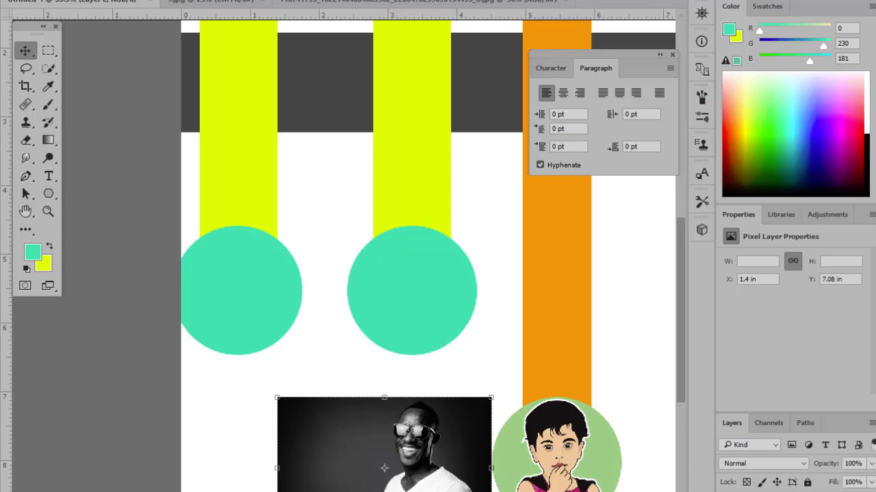
Step: Restore the middle teal circle and place the photo behind it at about X 1.5 in, Y 4.59 in
click(403, 300)
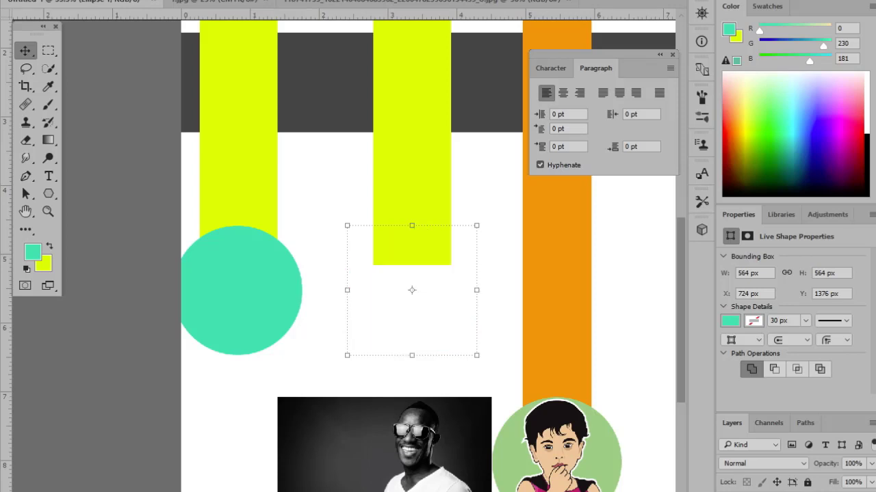
key(ctrl+z)
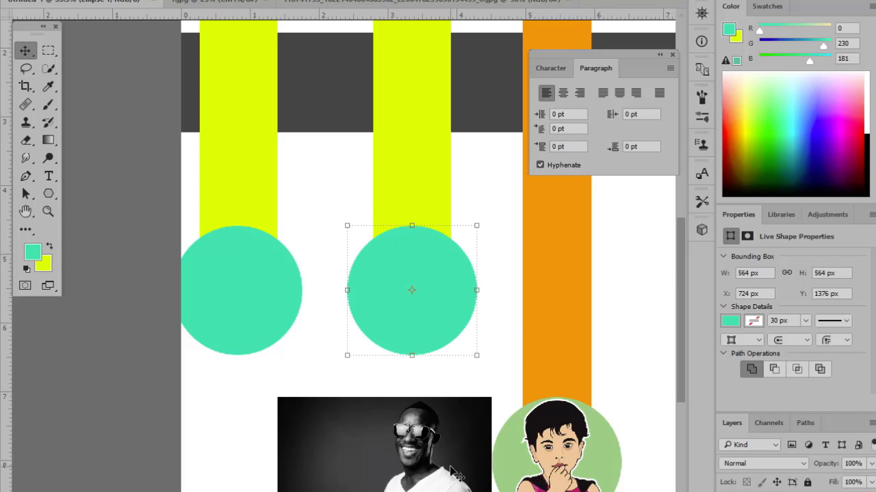
drag(451, 472, 455, 297)
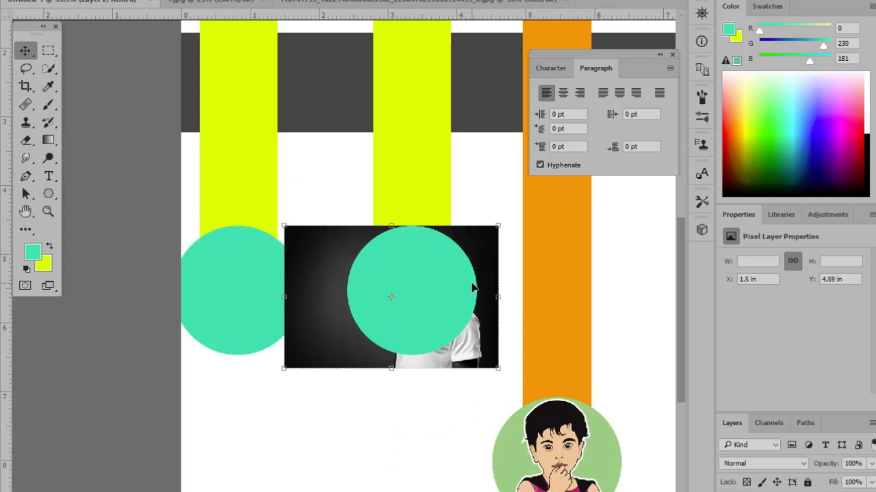
Step: Bring the photo in front of the middle teal circle and deselect it
key(ctrl)
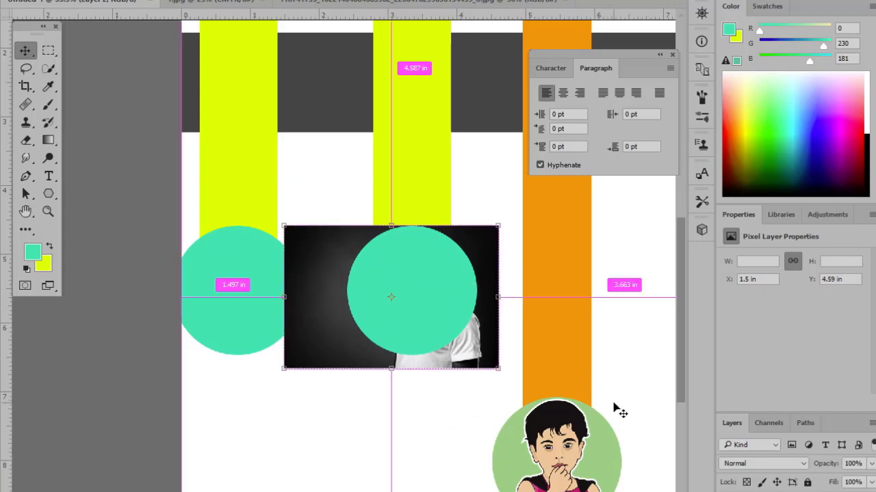
key(ctrl+bracketright)
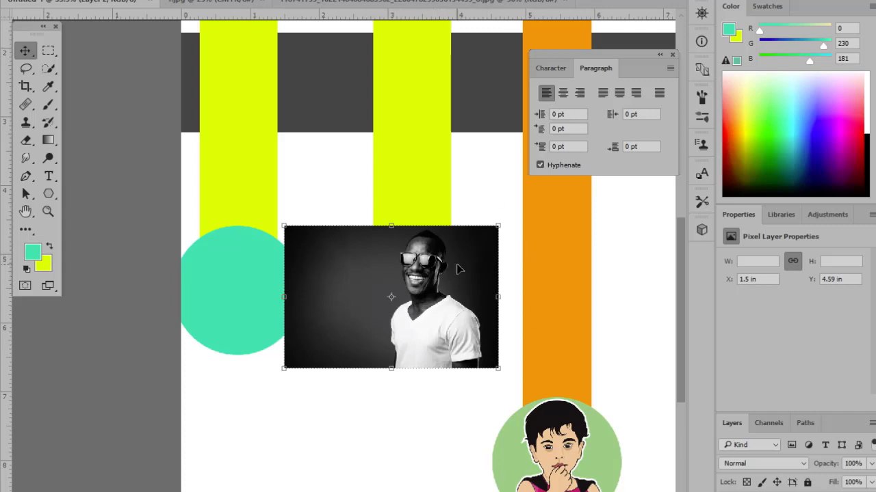
right_click(454, 265)
click(409, 265)
click(267, 405)
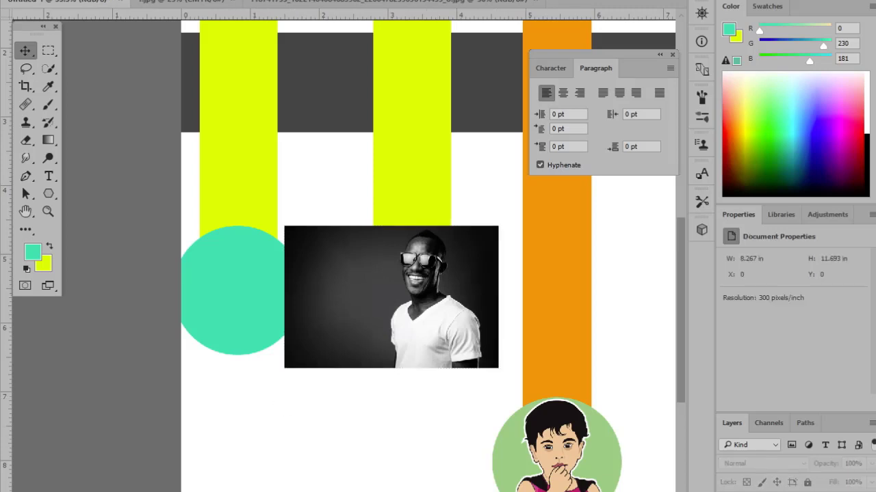
Step: Create a teal five-pointed star of 100 by 100 px with a 53% indent in the white area below the photo
click(50, 195)
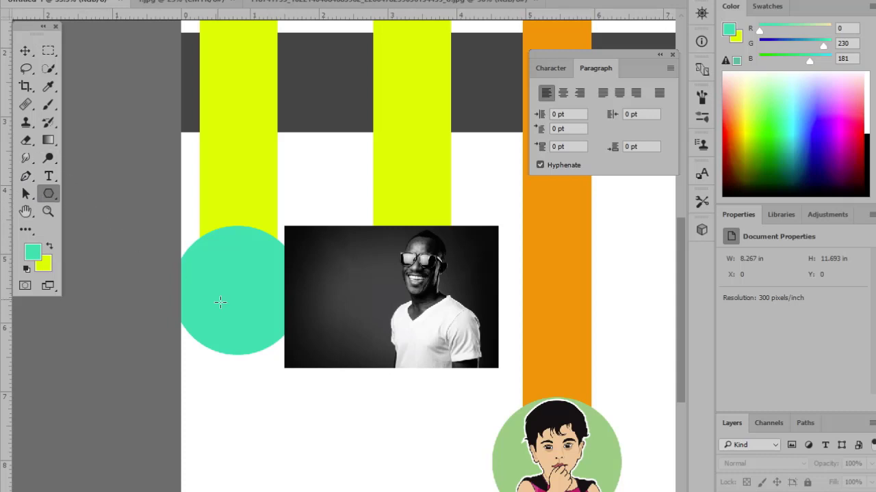
click(329, 424)
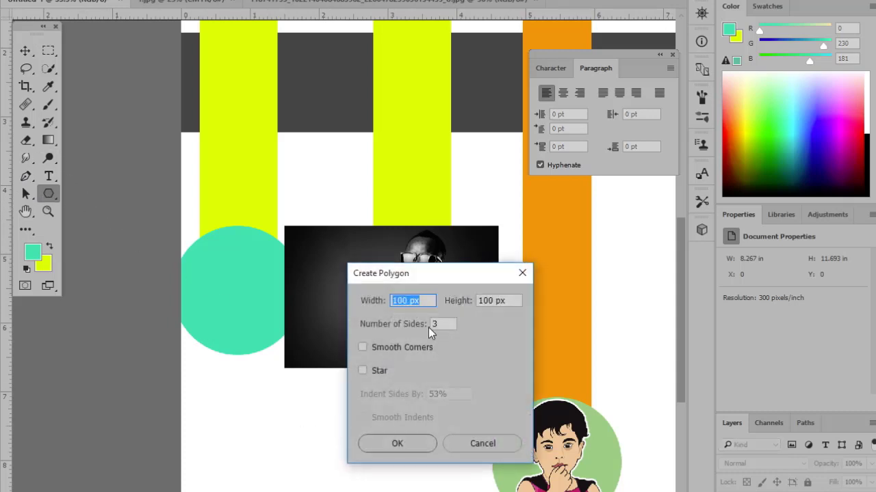
click(528, 271)
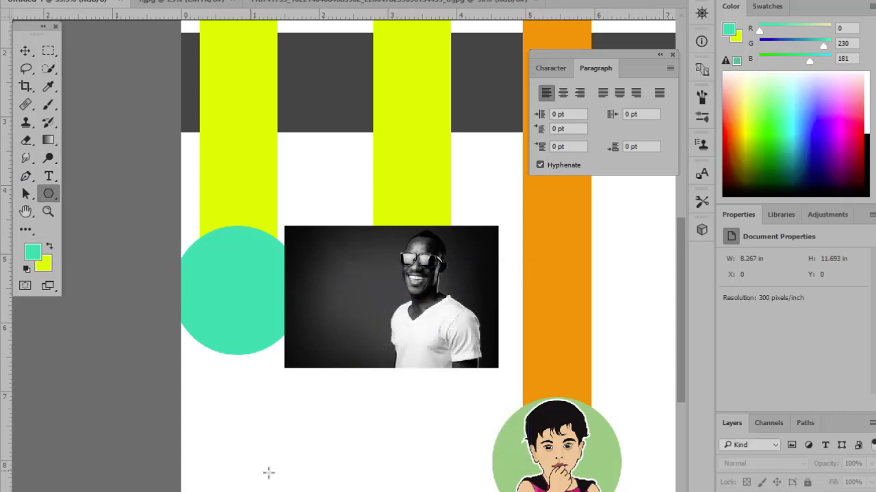
click(273, 470)
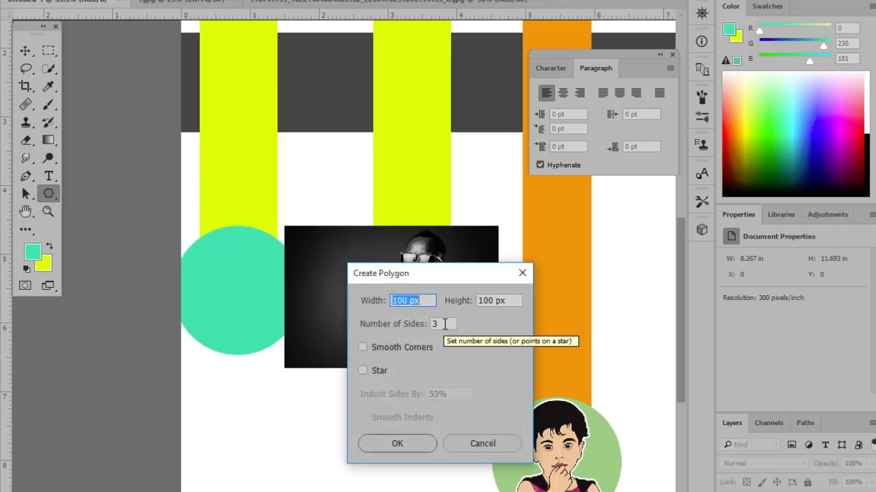
drag(444, 325, 420, 328)
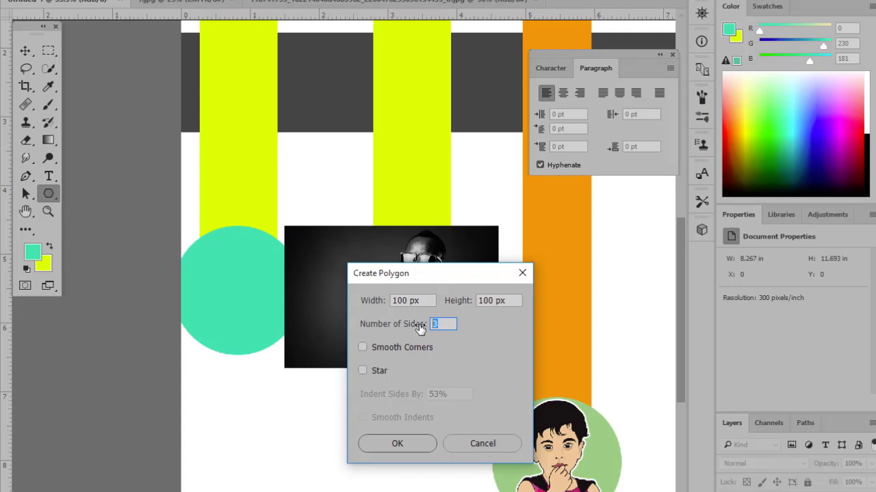
text(5)
click(363, 371)
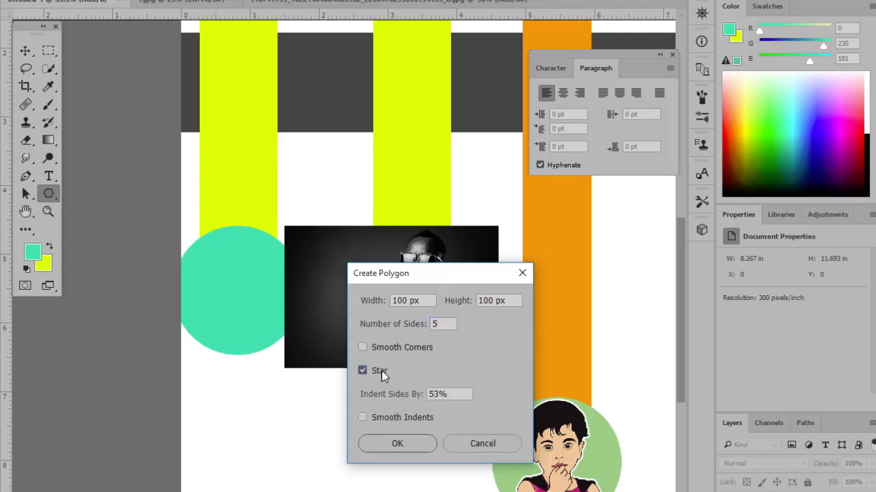
click(394, 445)
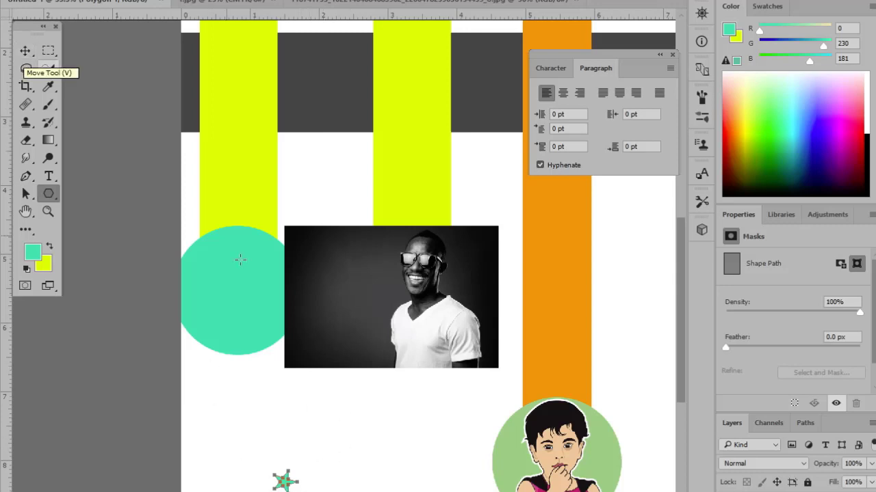
Step: Enlarge the star, move it up over the photo's lower edge, and rotate it slightly counterclockwise
click(25, 51)
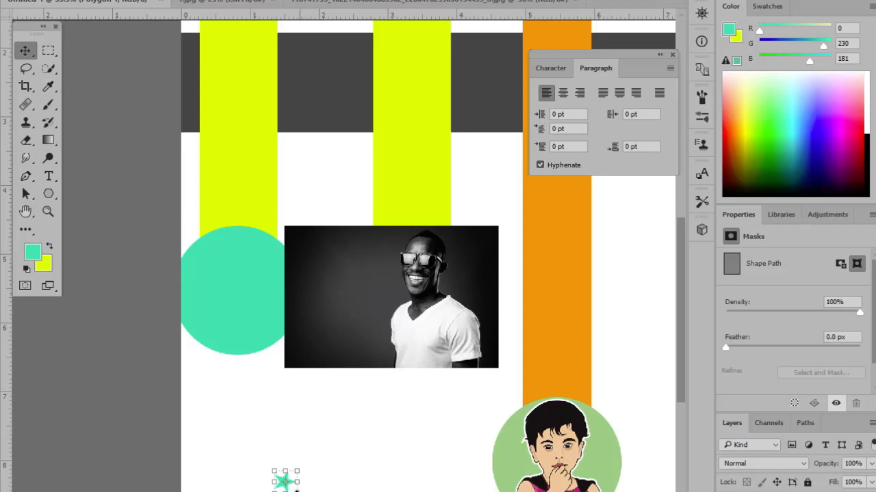
drag(296, 490, 403, 489)
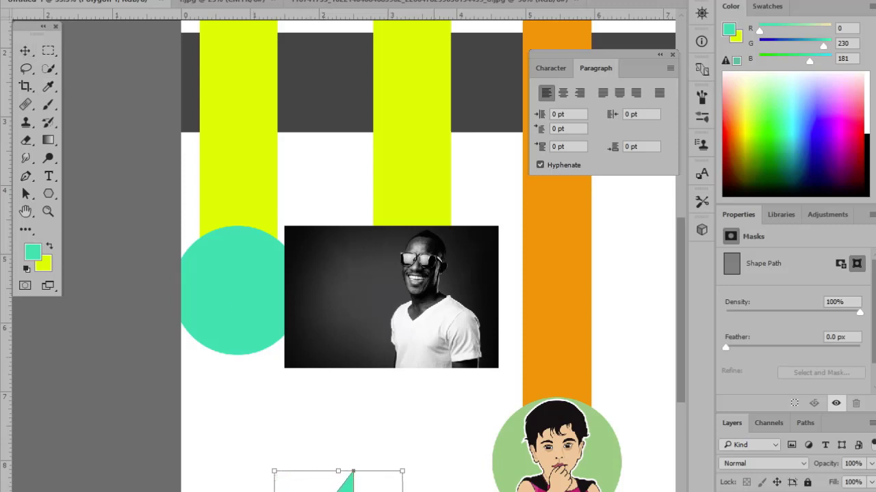
drag(343, 487, 364, 364)
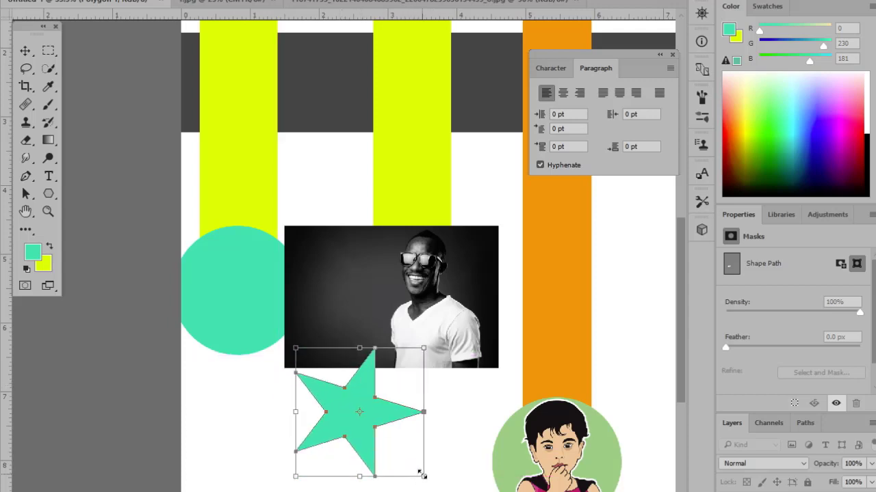
drag(421, 474, 301, 490)
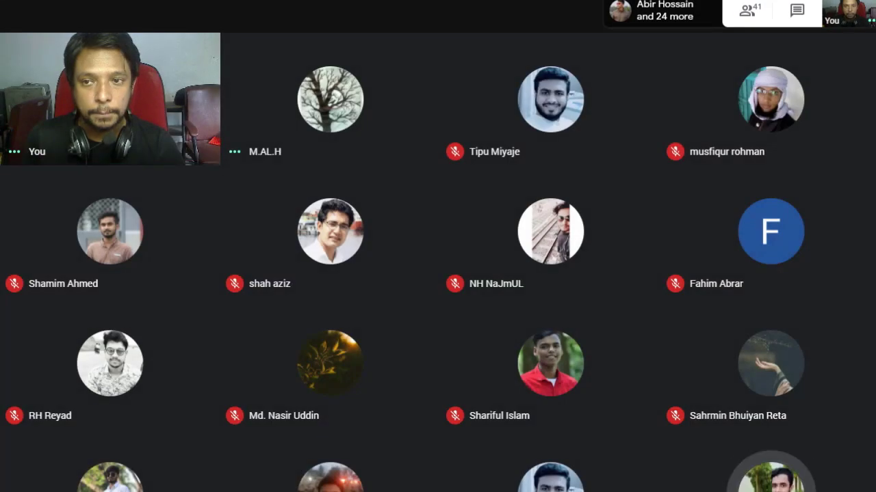
Step: Switch to Google Meet and present the entire screen to the meeting
mouse_move(531, 345)
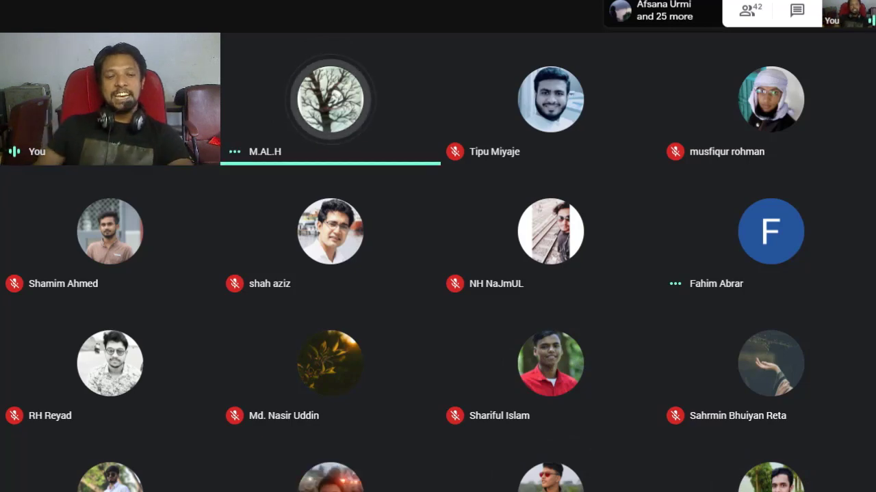
click(780, 489)
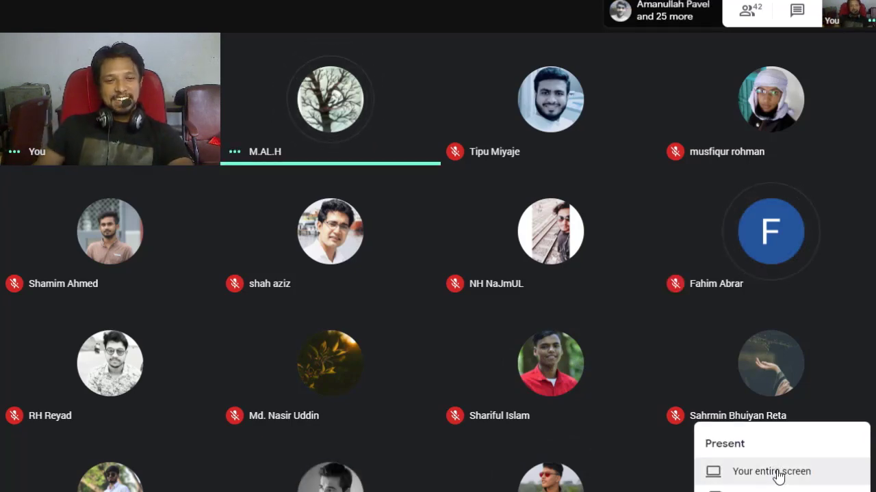
click(779, 472)
click(373, 144)
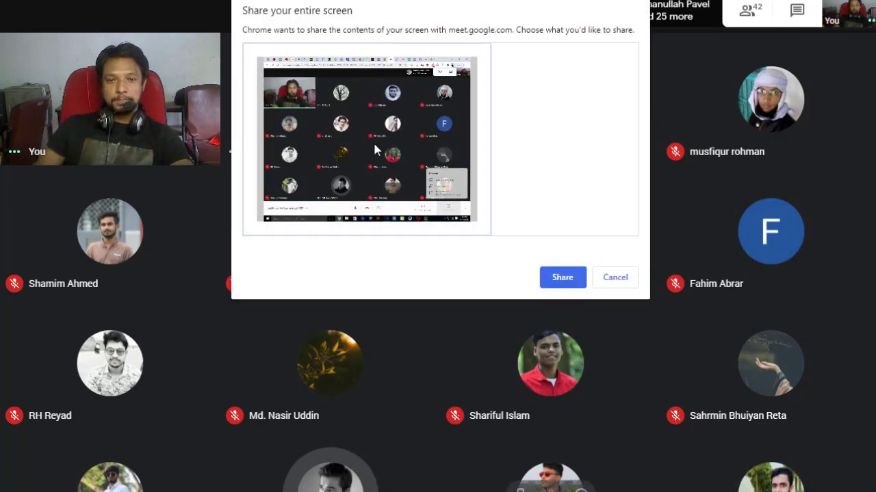
click(566, 278)
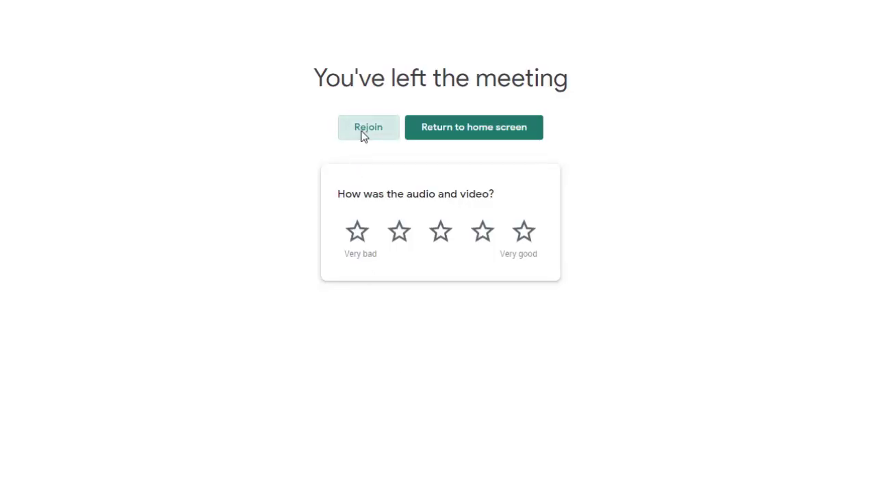
Step: Rejoin the Google Meet call with a blurred camera background and share the entire screen again
click(362, 135)
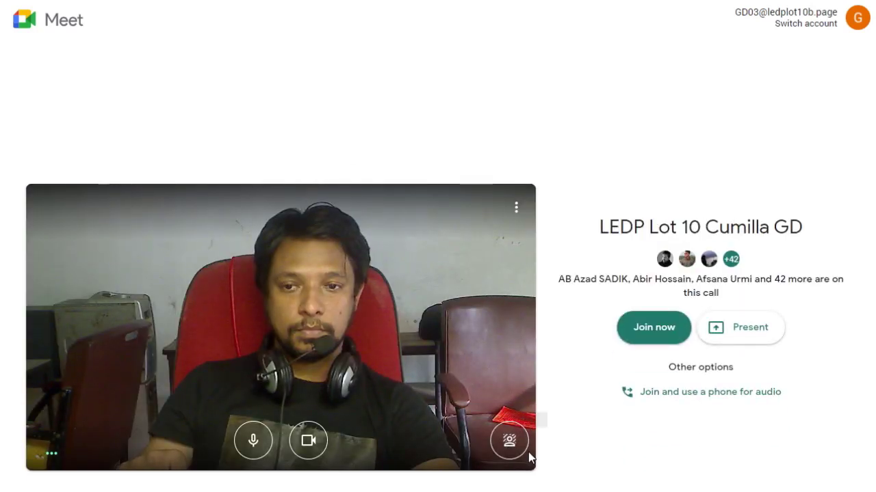
click(512, 444)
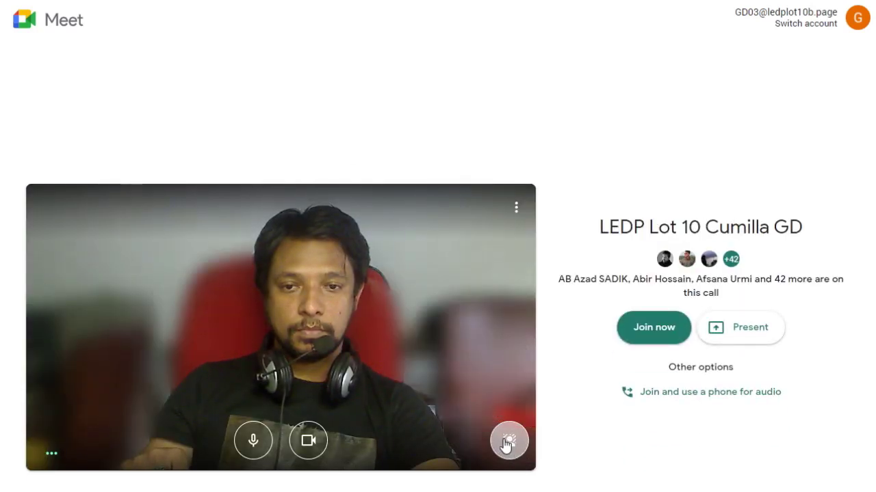
click(649, 327)
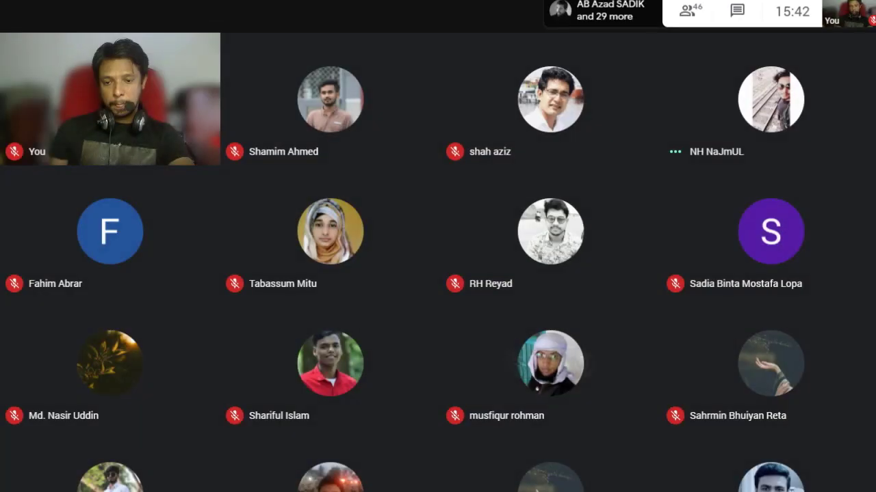
click(755, 491)
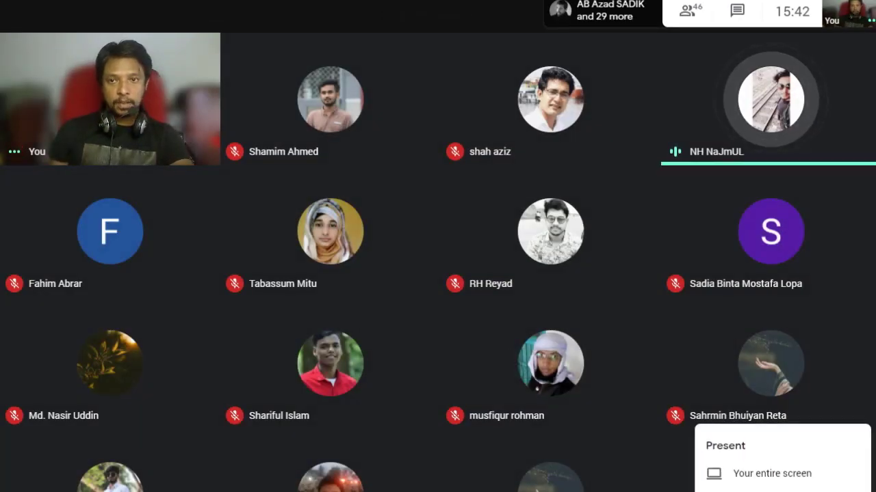
click(755, 473)
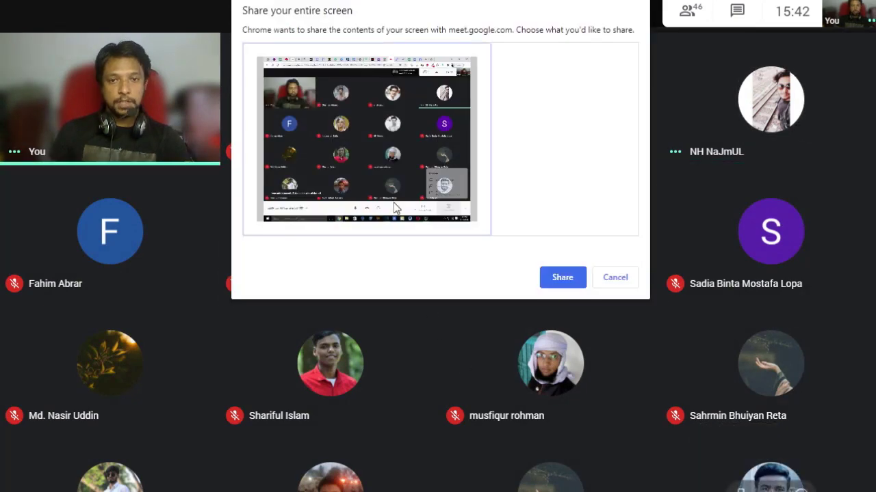
click(562, 276)
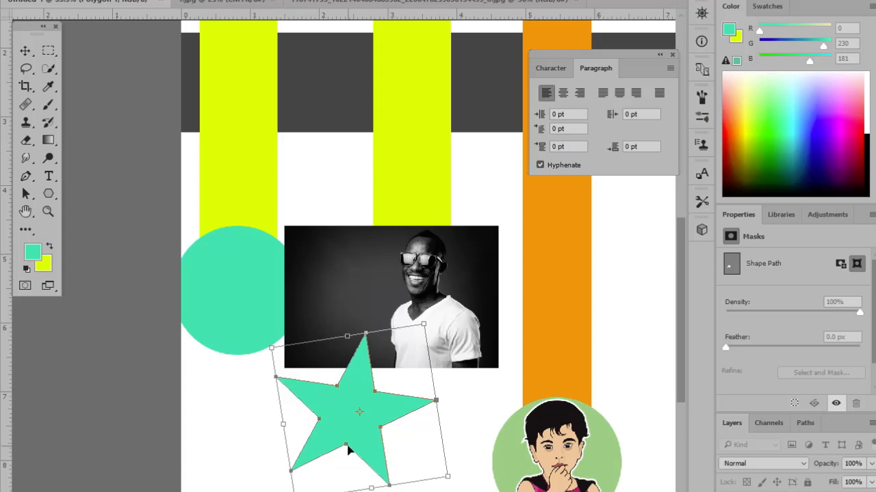
Step: Switch back to Photoshop, apply the star's transformation, and delete the star
key(Return)
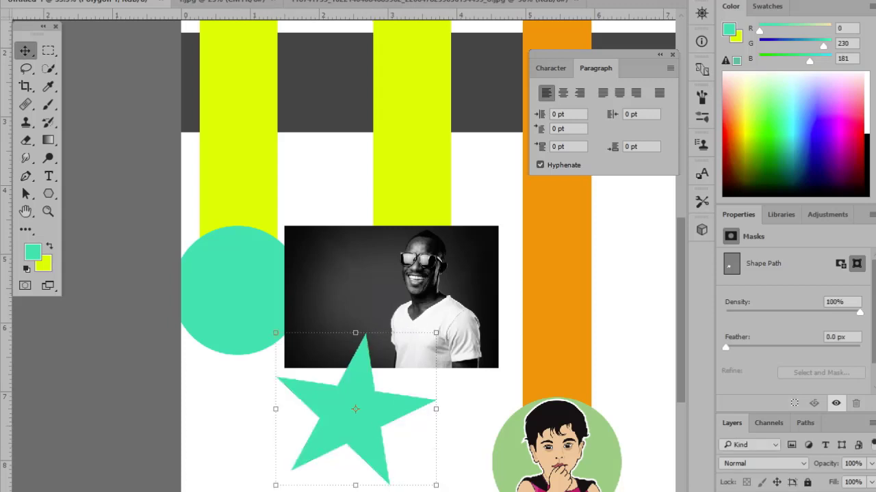
key(Delete)
click(381, 446)
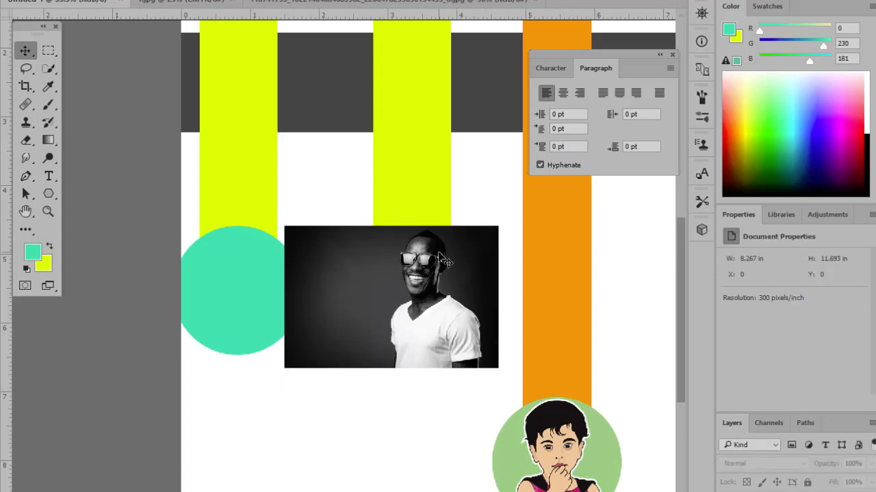
Step: Move the photo down to about X 1.03 in, Y 7.37 in, and delete the middle teal circle
drag(443, 257, 410, 448)
click(432, 282)
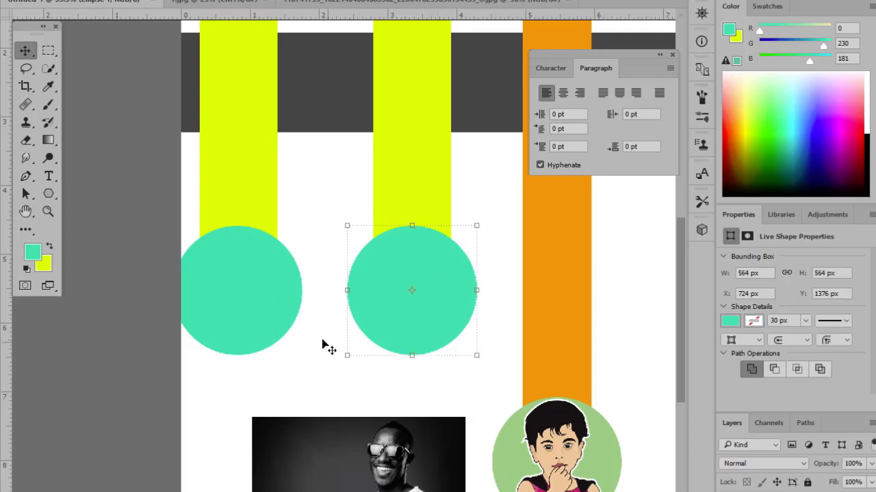
key(Delete)
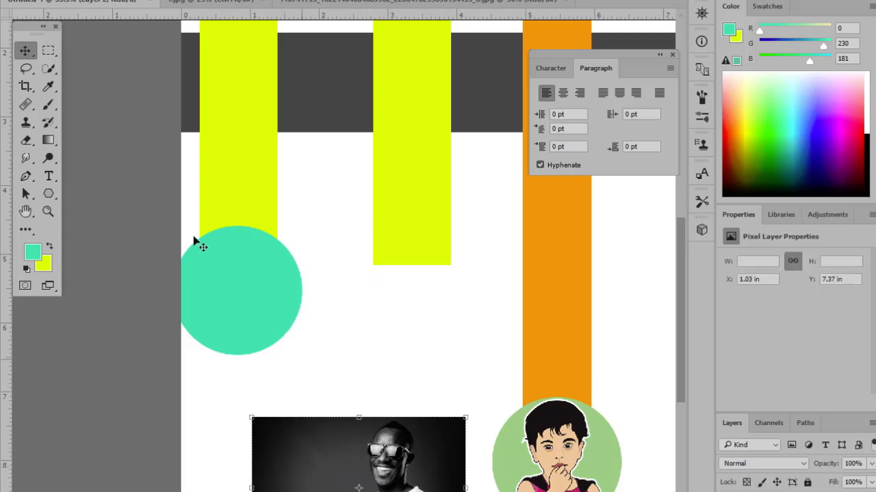
Step: Create a teal star of 100 by 100 px with 5 sides and a 53% indent between the middle yellow bar and the photo
click(49, 193)
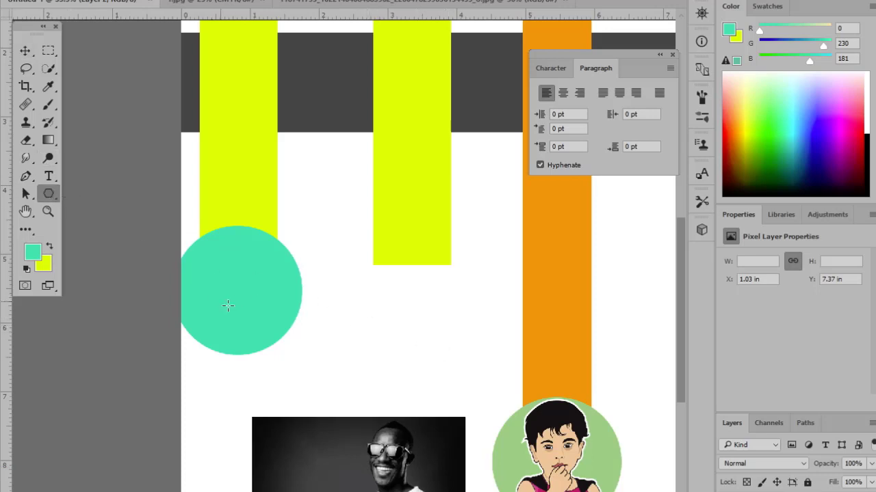
click(398, 343)
double_click(449, 326)
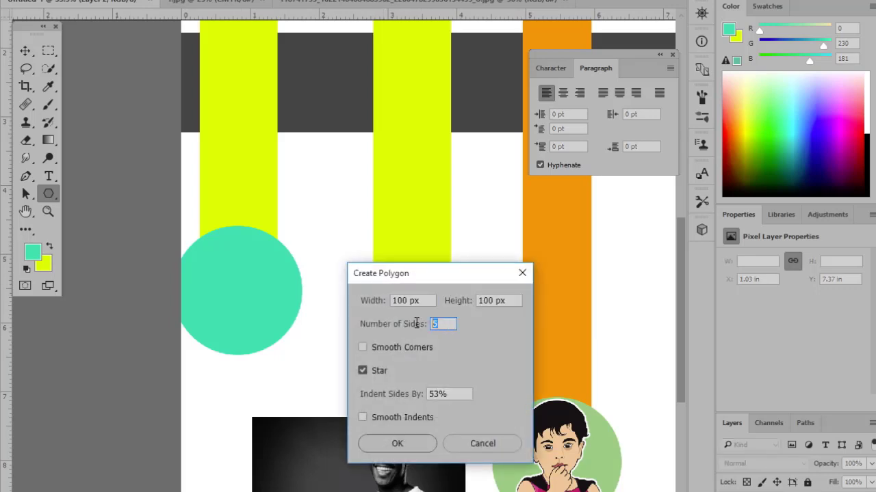
drag(439, 286, 523, 279)
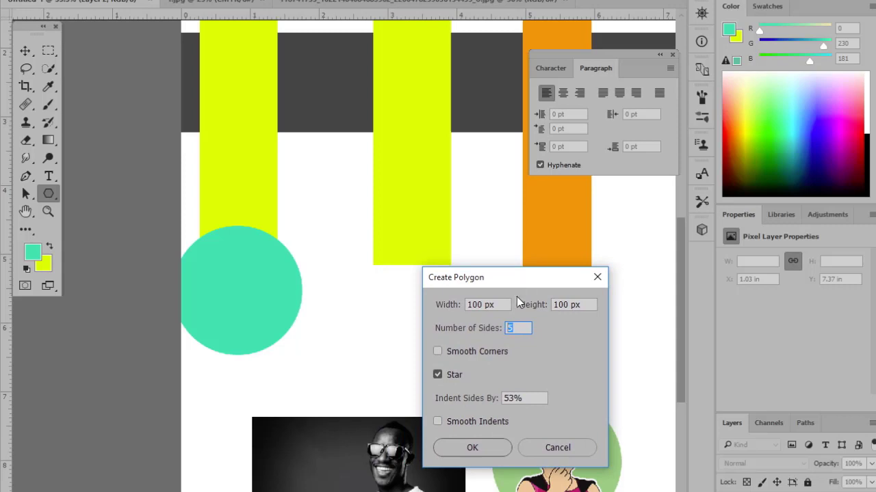
click(453, 374)
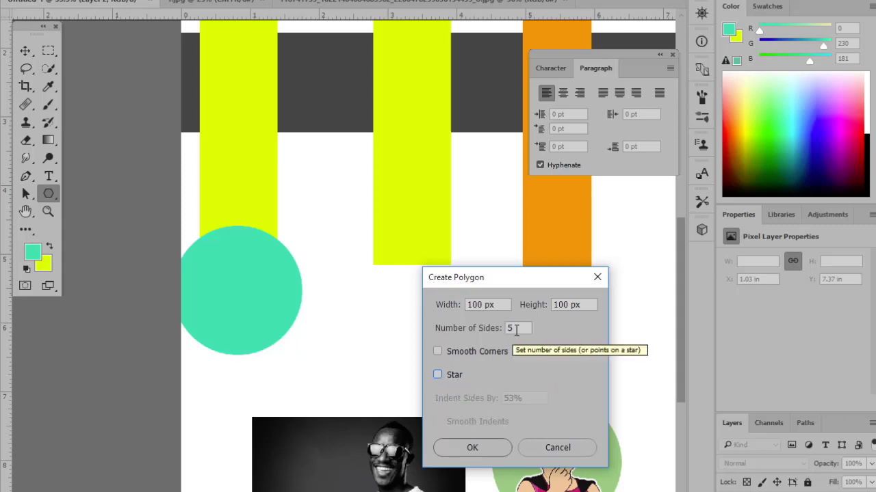
click(453, 374)
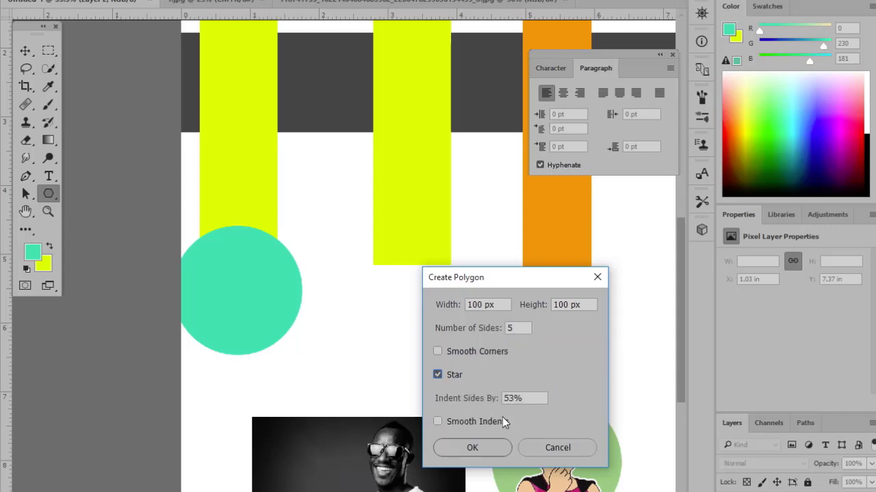
click(491, 452)
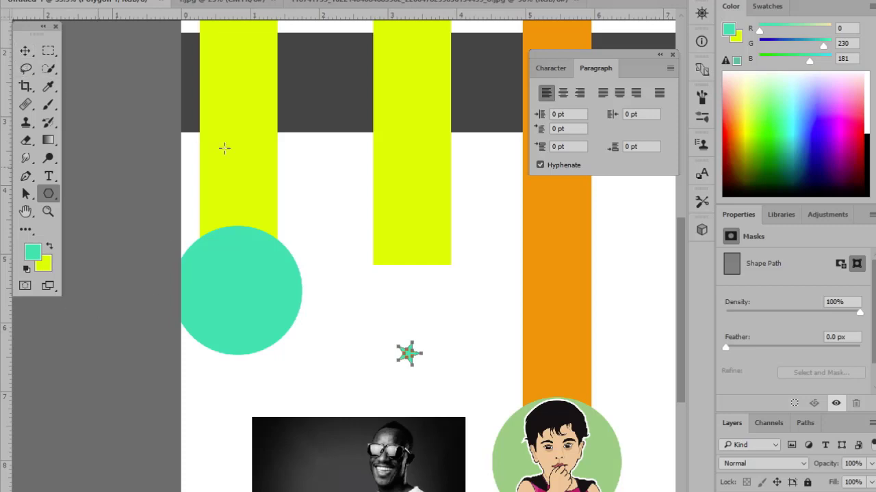
click(25, 51)
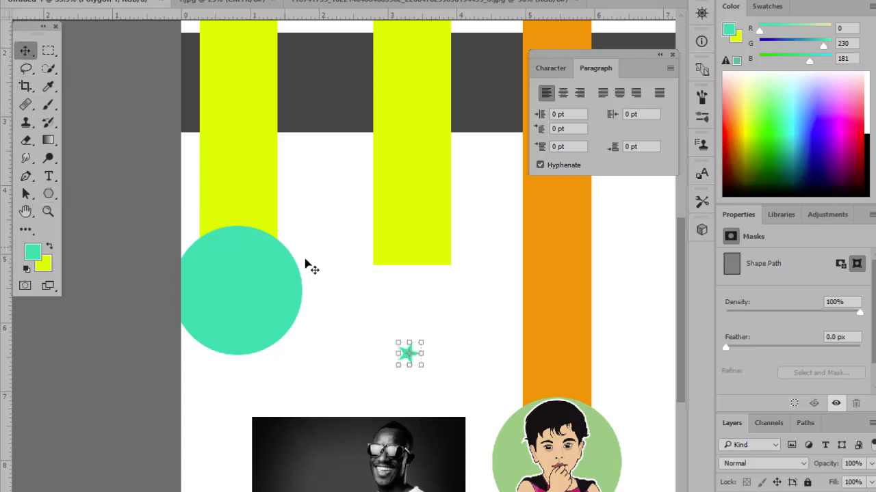
Step: Enlarge the teal star to about 2.3 in wide and move it onto the lower end of the middle yellow bar
drag(421, 364, 500, 426)
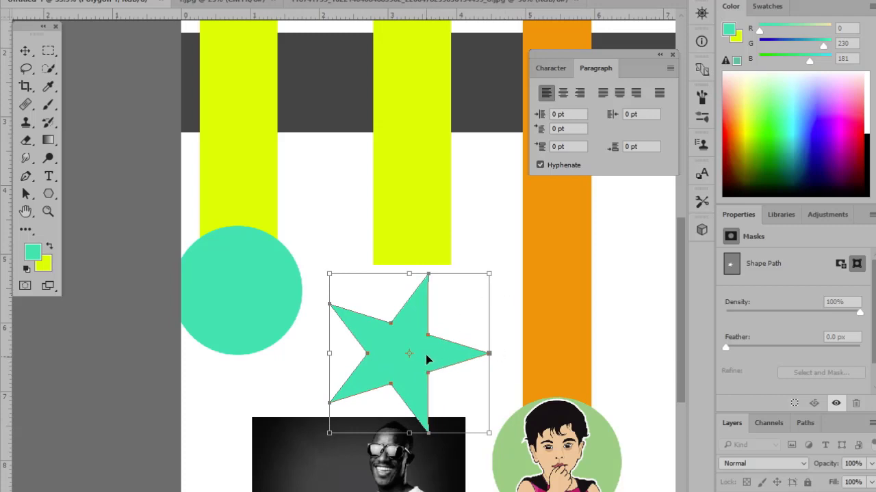
drag(416, 368, 426, 271)
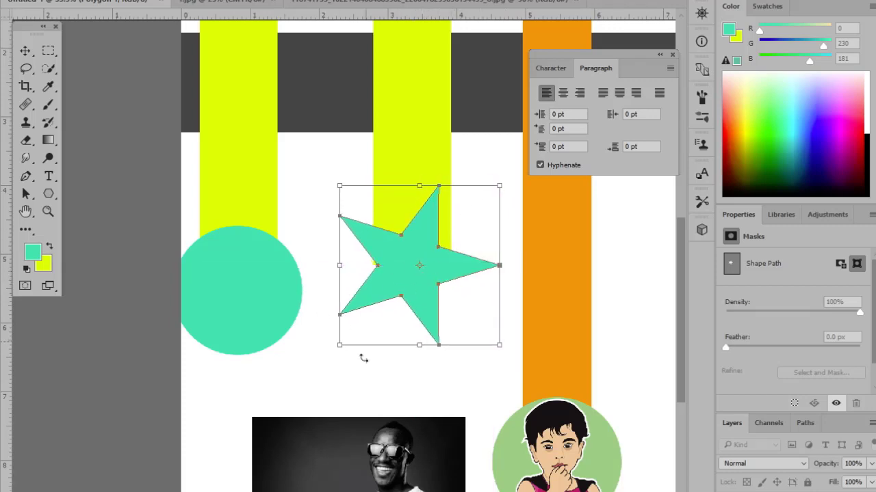
click(449, 376)
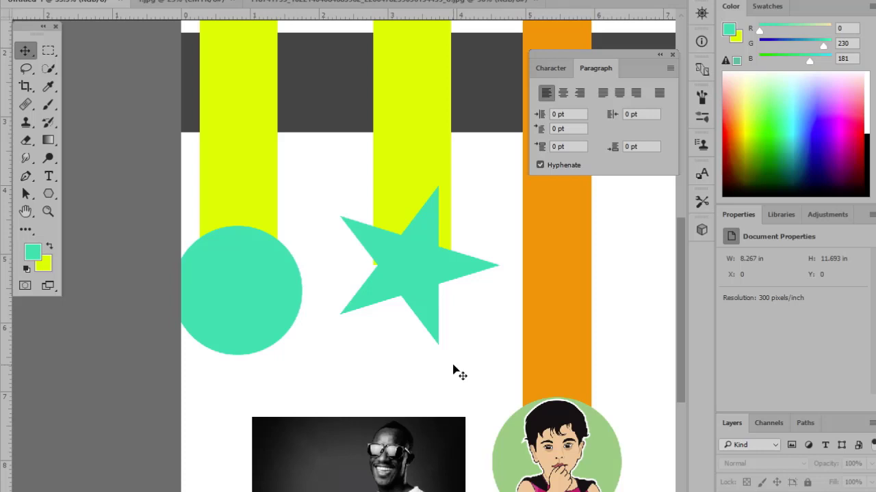
Step: Place the black-and-white photo in front of the star and enlarge it to cover the star, at about X 1.32 in, Y 3.99 in
click(392, 464)
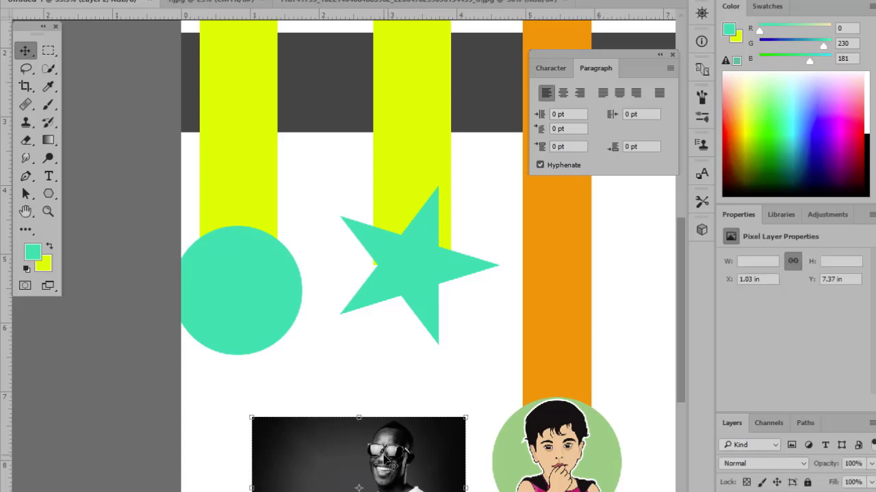
drag(416, 484, 463, 357)
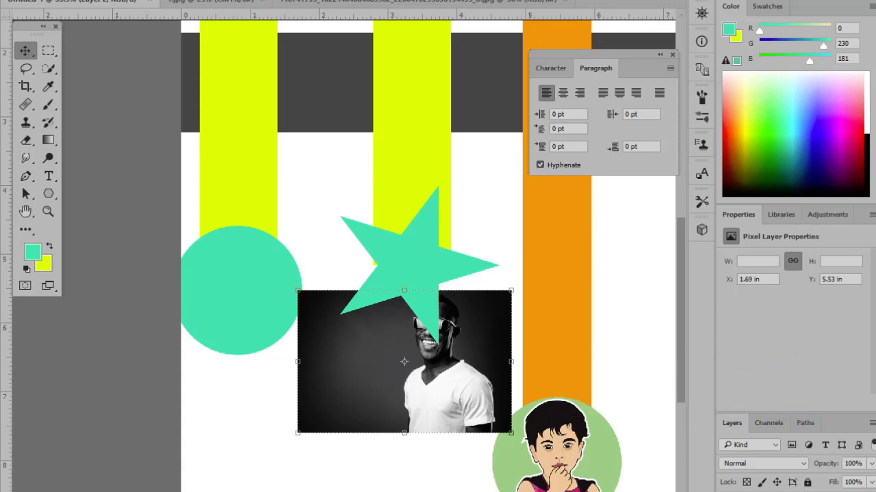
key(ctrl+bracketright)
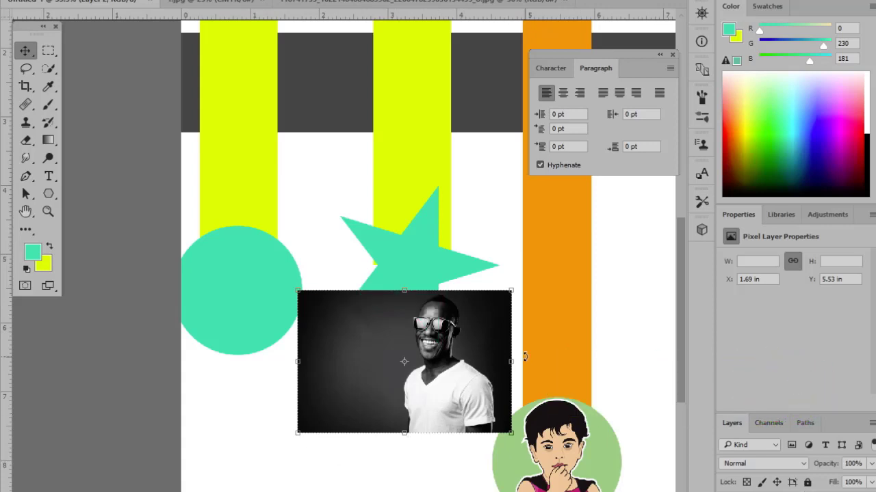
drag(488, 335, 477, 237)
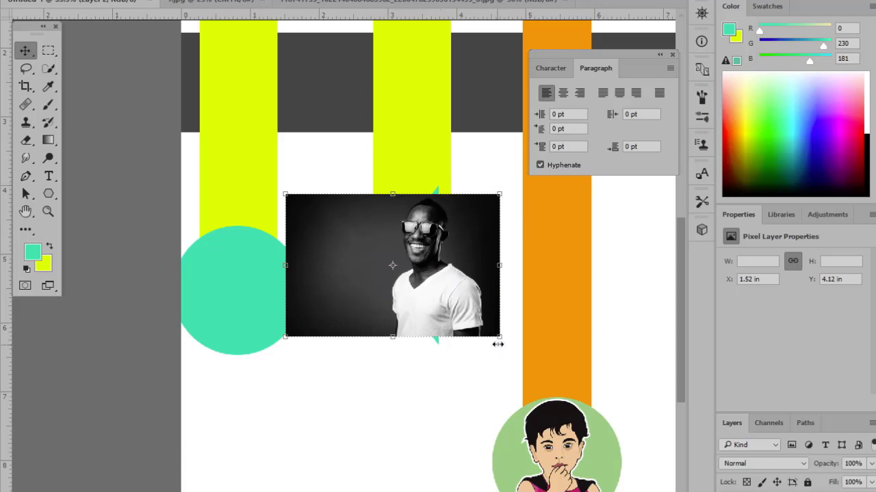
drag(500, 338, 514, 349)
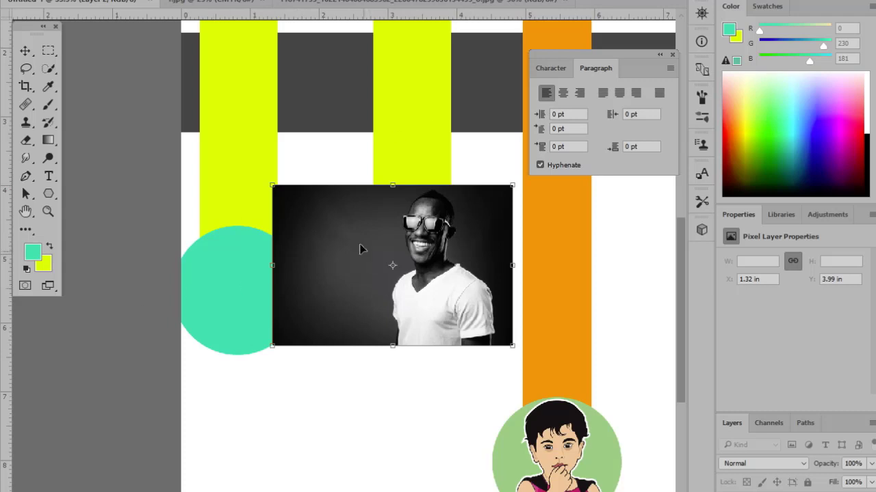
key(Return)
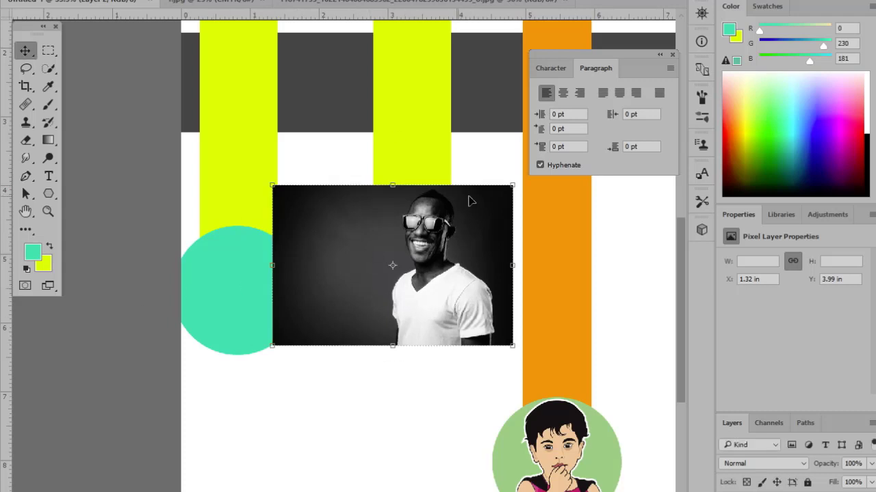
Step: Clip the photo to the star with a clipping mask and shift it within the star to about X 1.23 in, Y 4 in
right_click(762, 483)
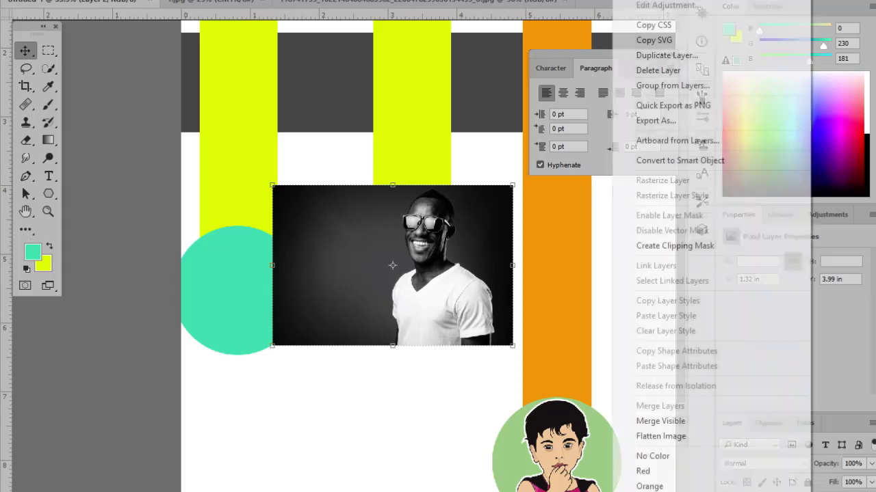
click(730, 250)
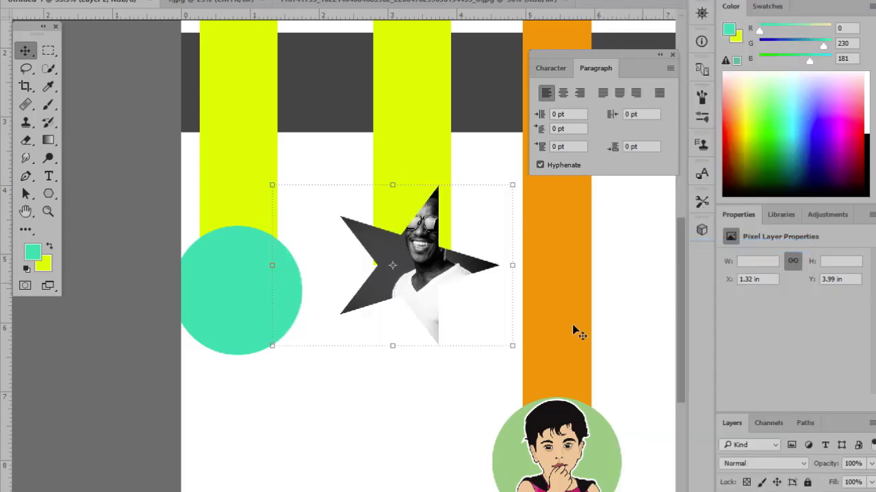
click(387, 407)
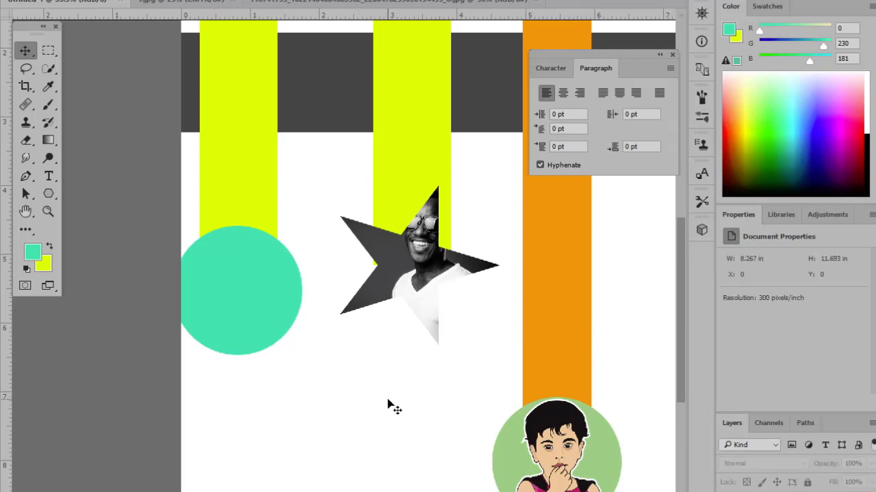
click(416, 300)
mouse_move(415, 267)
mouse_down()
mouse_move(418, 247)
mouse_move(429, 255)
mouse_move(402, 264)
mouse_move(411, 299)
mouse_move(414, 277)
mouse_move(410, 301)
mouse_move(376, 270)
mouse_move(418, 267)
mouse_move(410, 283)
mouse_move(394, 277)
mouse_move(416, 270)
mouse_up()
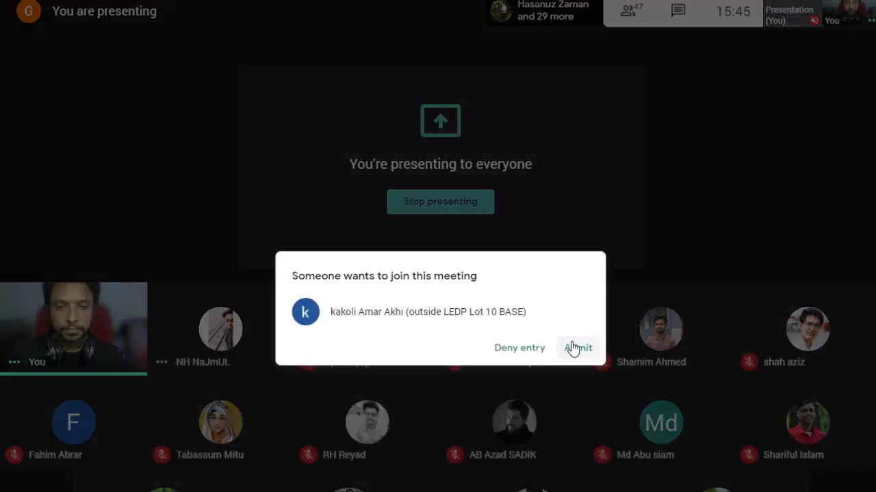
Step: Admit the waiting participant to the Google Meet call, return to Photoshop and deselect the photo
click(573, 348)
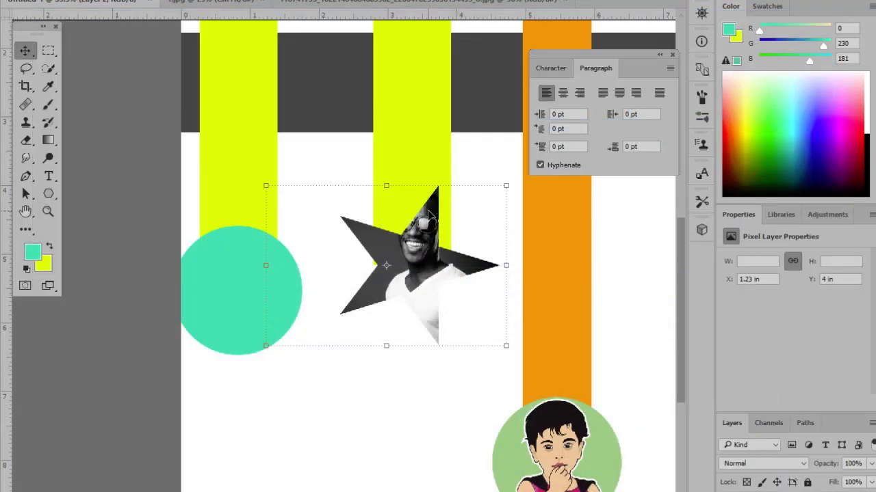
click(422, 411)
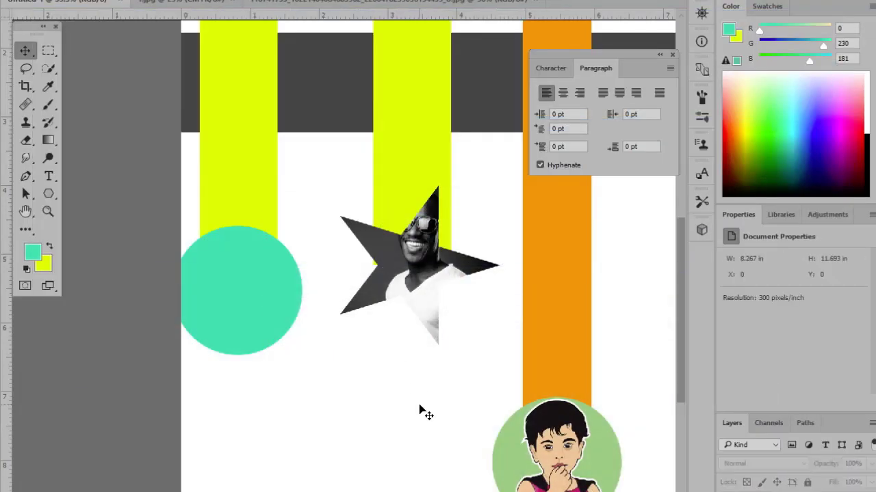
Step: Delete the left teal circle and draw an orange rounded rectangle of about 667 by 463 px with 20 px corners below the left yellow bar
click(221, 312)
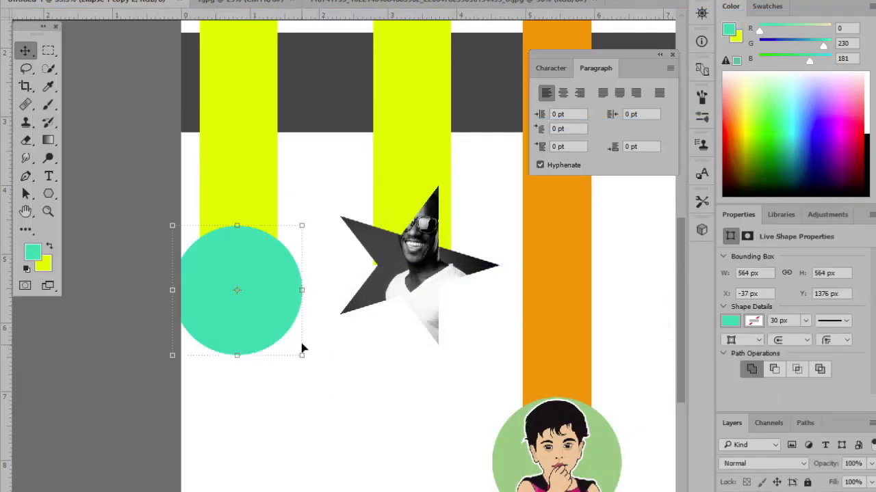
key(Delete)
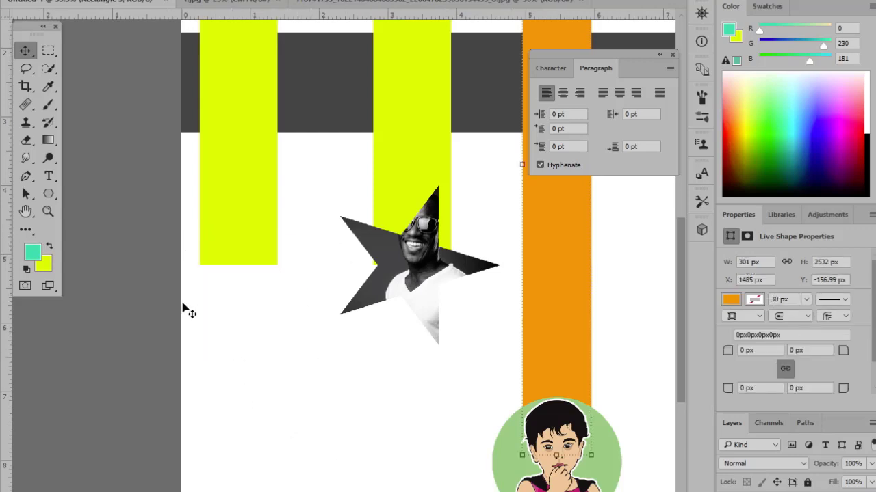
click(49, 195)
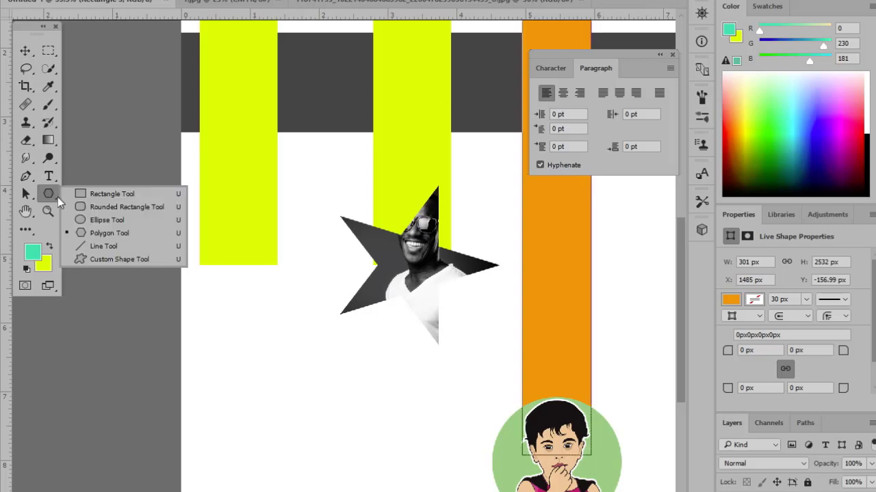
click(99, 207)
drag(228, 340, 382, 446)
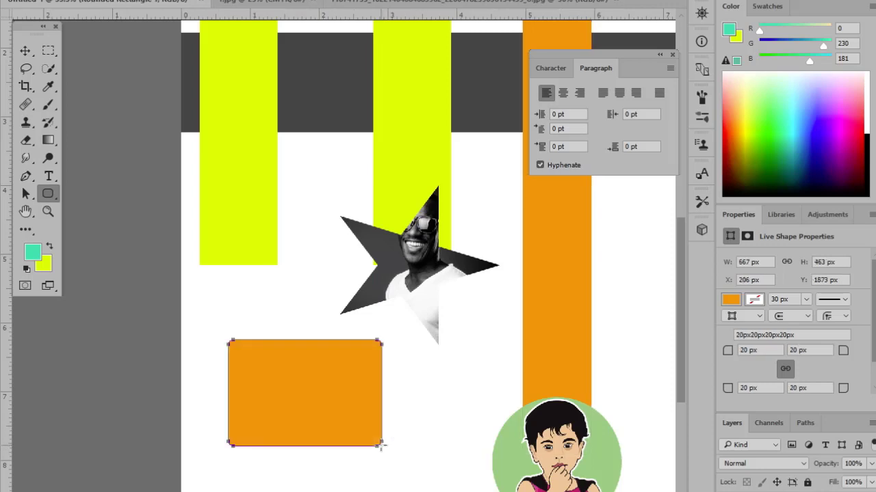
Step: Move the orange rounded rectangle onto the lower end of the left yellow bar, at about X 36 px, Y 1410 px
click(28, 50)
drag(322, 386, 285, 274)
key(ctrl+minus)
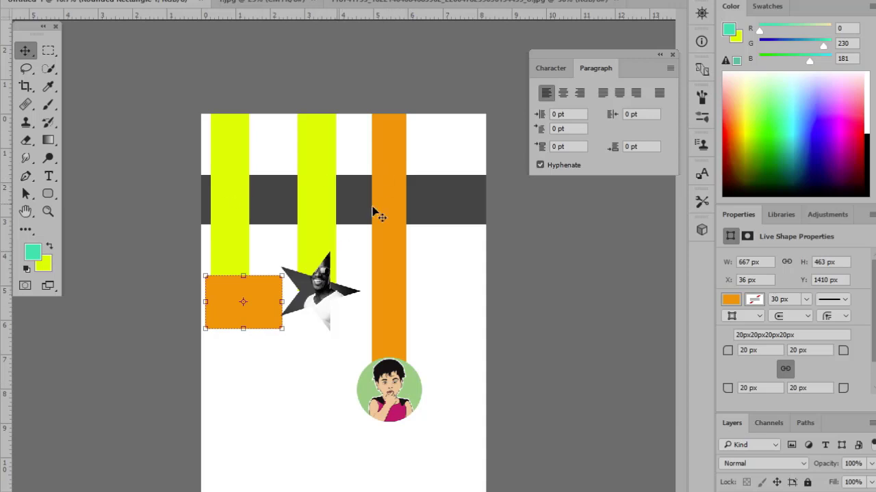
click(396, 193)
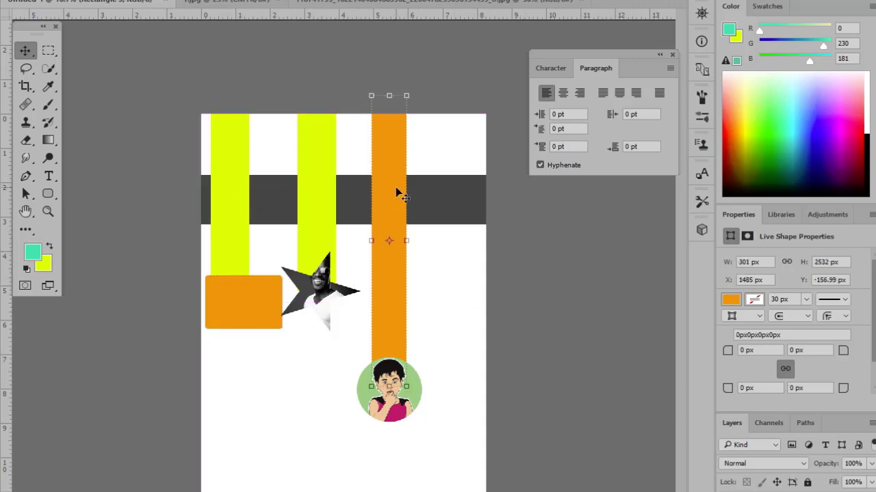
shift+click(394, 417)
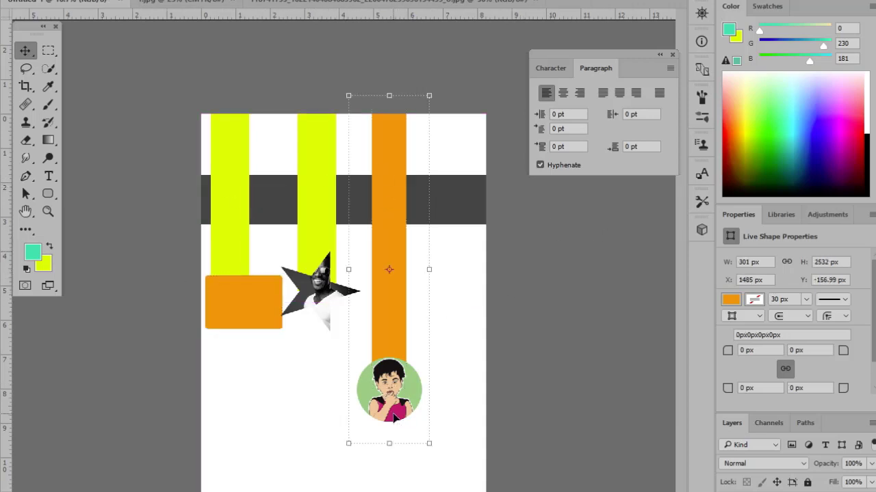
shift+click(325, 168)
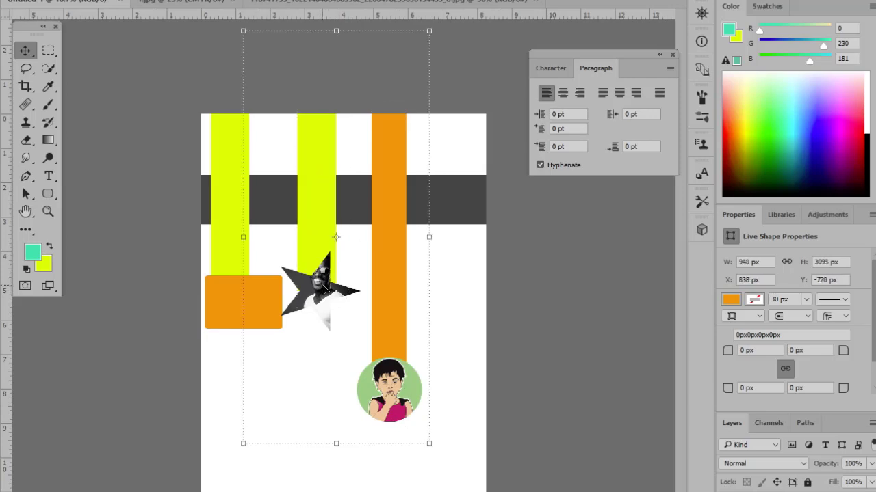
drag(314, 215, 350, 218)
key(ctrl+z)
click(464, 363)
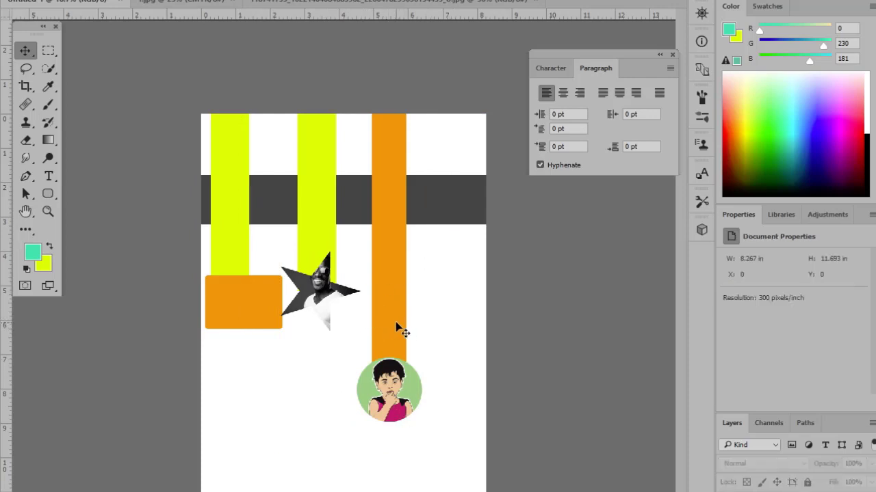
Step: Move the orange bar and its circular boy image together horizontally to near the page's right edge
click(396, 323)
click(448, 362)
drag(450, 294, 372, 469)
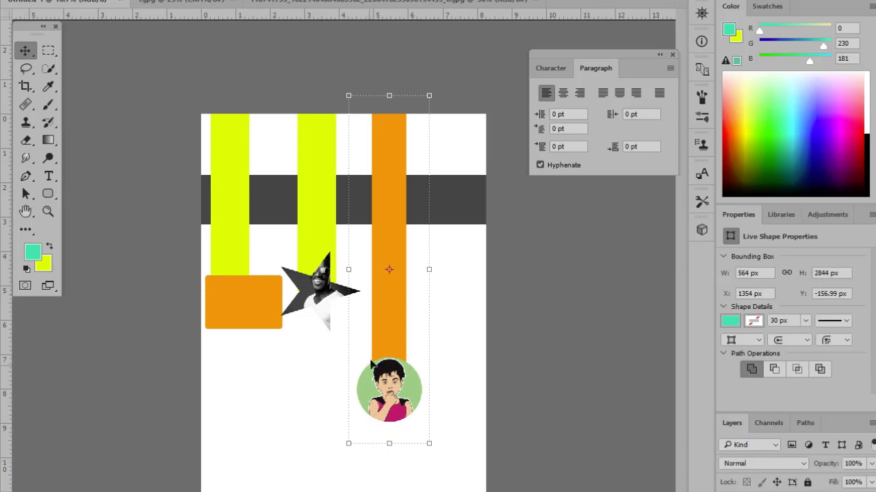
drag(388, 331, 449, 337)
Step: Move the middle yellow bar together with its star-clipped photo right, closer to the orange bar
click(381, 258)
drag(383, 254, 315, 363)
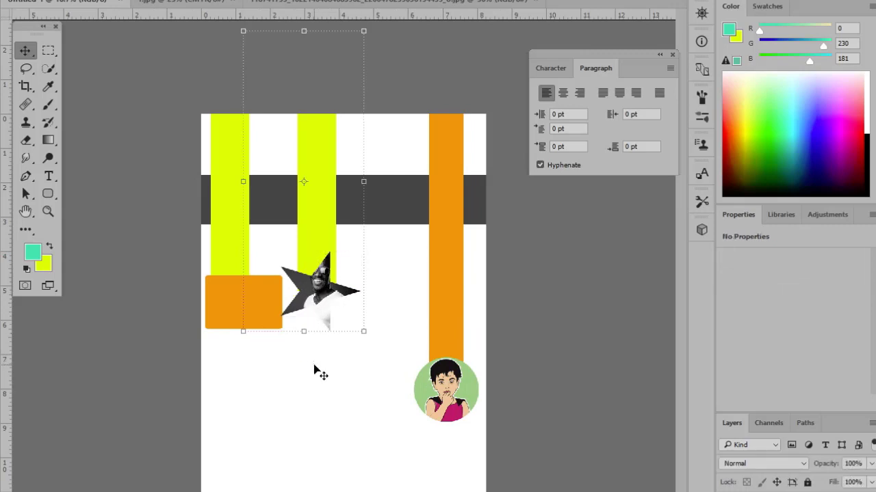
drag(313, 243, 369, 240)
Step: Move the left yellow bar and its orange rounded rectangle together slightly right, with the rectangle at about X 251 px, Y 1433 px
click(280, 253)
drag(290, 251, 234, 361)
drag(239, 242, 262, 243)
Step: Enlarge the orange rounded rectangle proportionally about its center to about 907 by 630 px
click(266, 308)
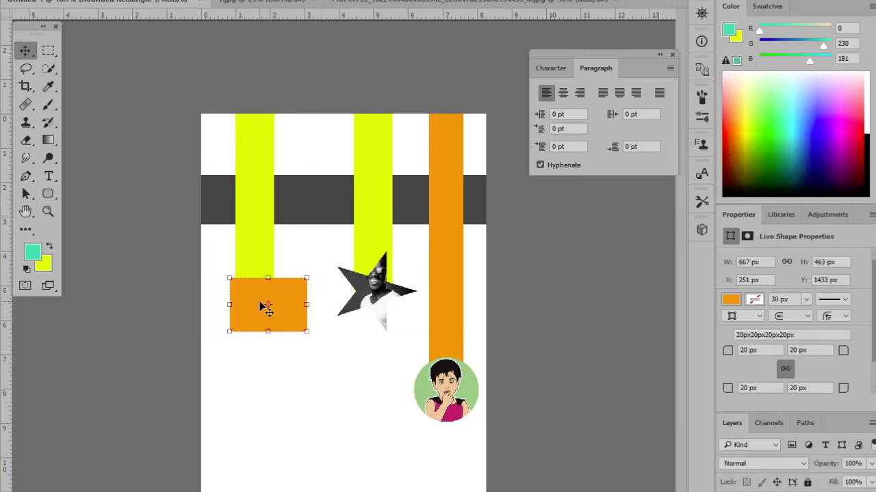
drag(304, 332, 313, 344)
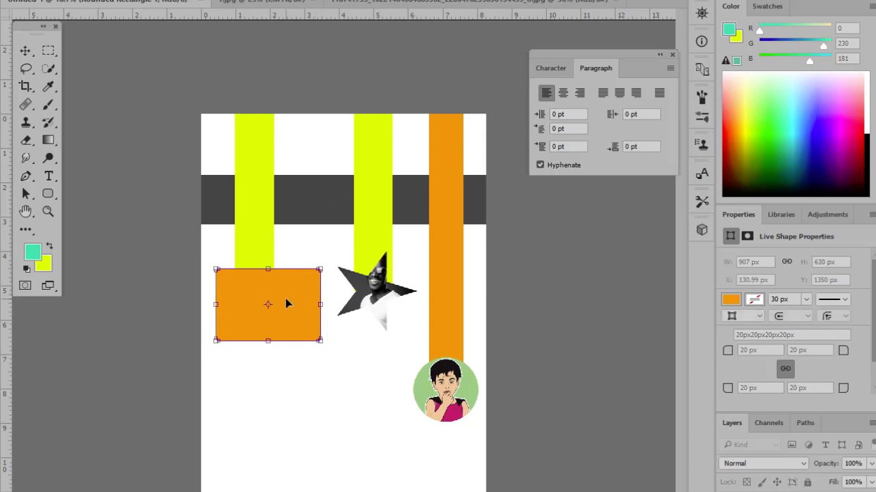
Step: Reposition the orange rounded rectangle beneath the first yellow stripe, at about X 12 px, Y 1428 px, and deselect it
drag(287, 303, 273, 308)
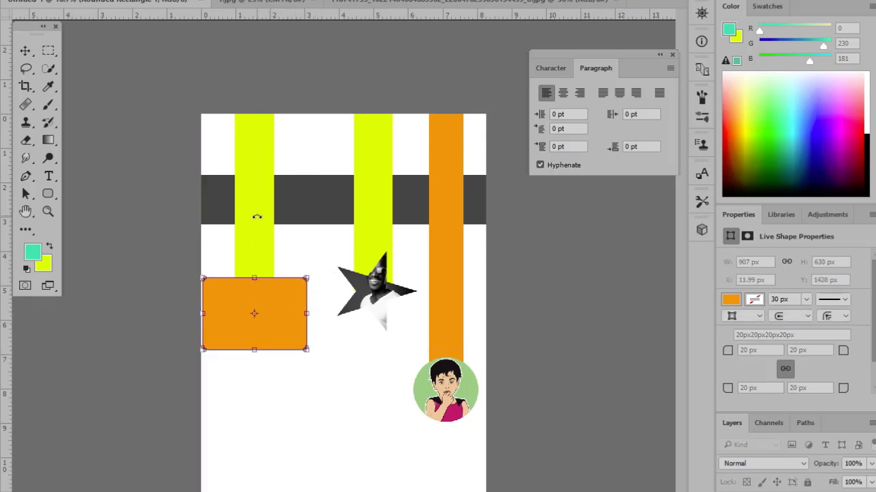
key(v)
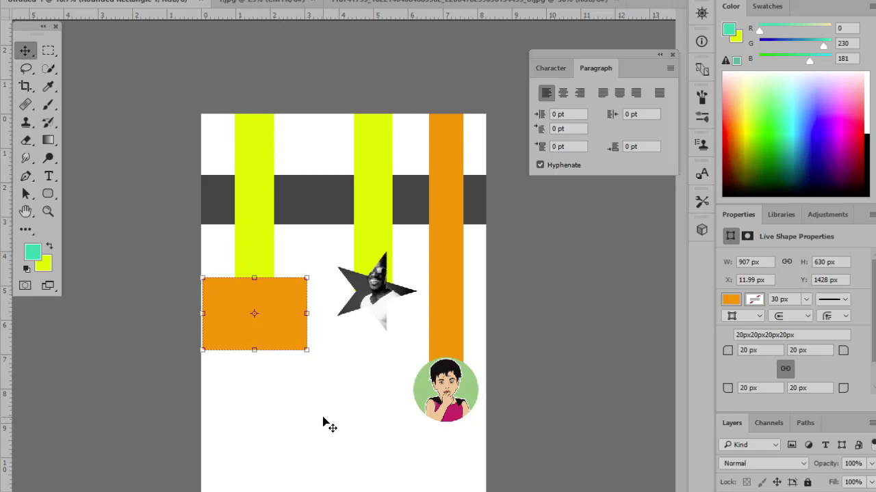
click(311, 390)
click(232, 309)
click(329, 415)
click(377, 308)
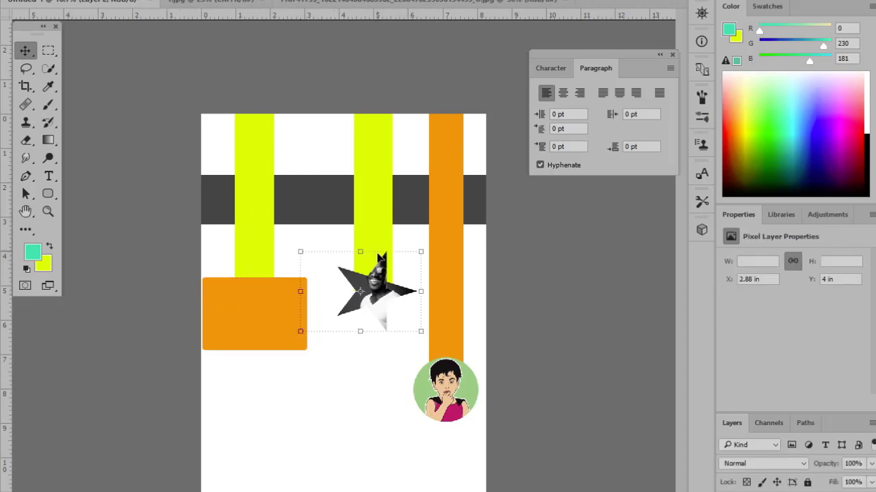
click(383, 415)
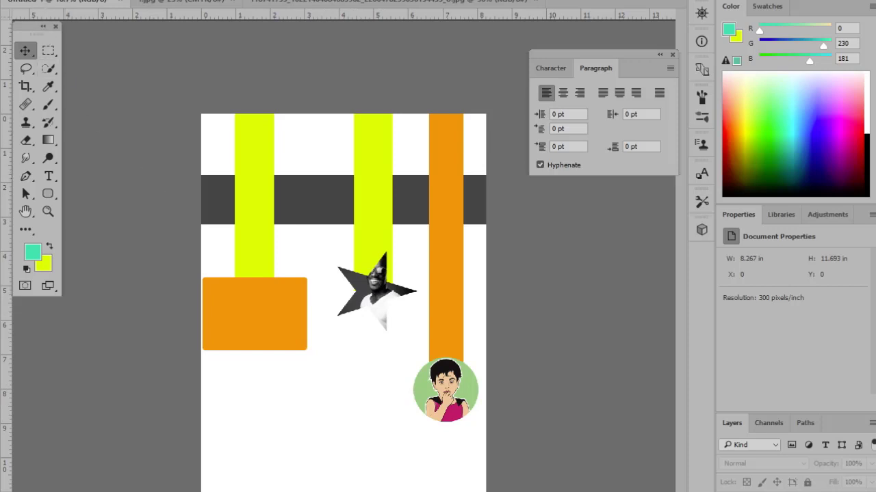
Step: Open the photo of the woman with long flowing brown hair and close the two other image documents
click(41, 1)
click(61, 10)
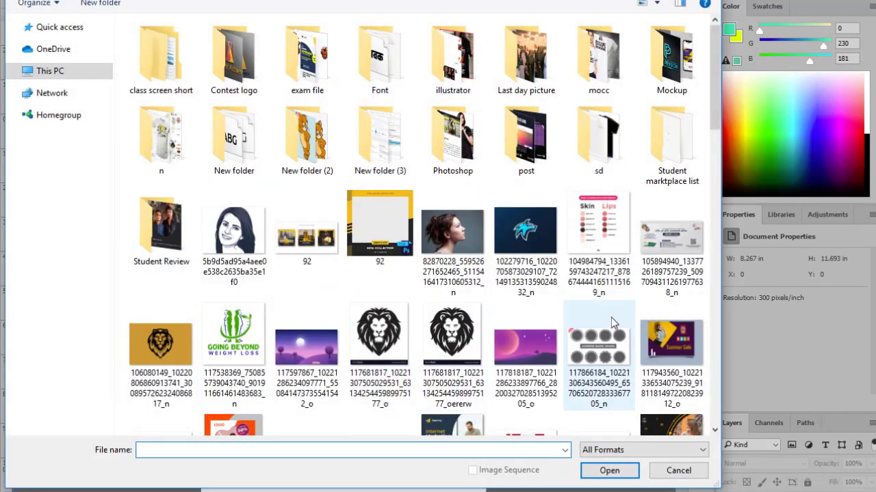
scroll(608, 325, down, 3)
scroll(469, 354, down, 9)
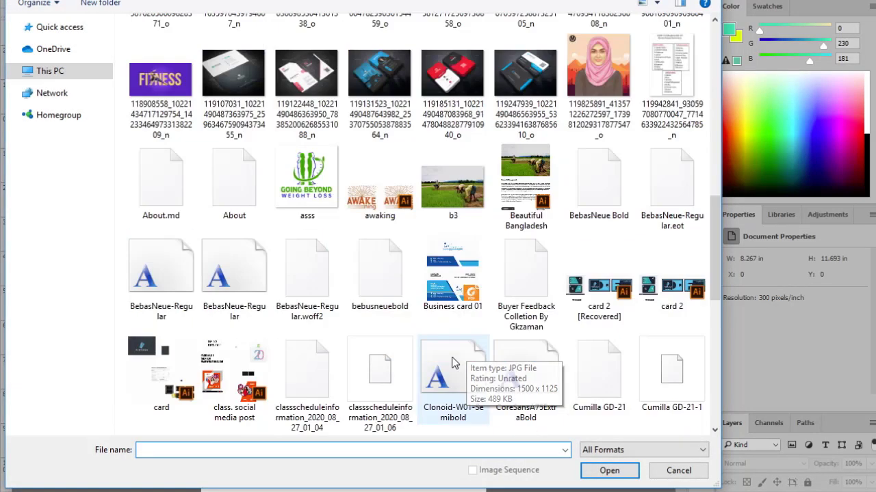
scroll(438, 354, up, 3)
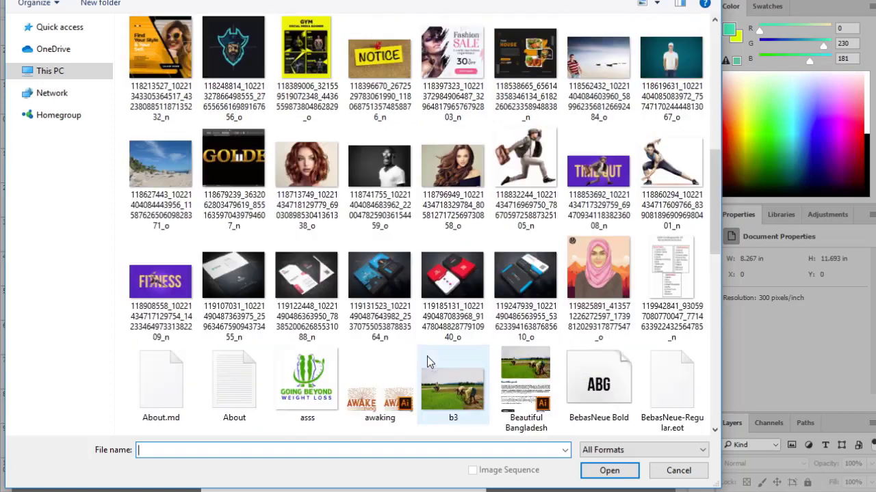
click(472, 161)
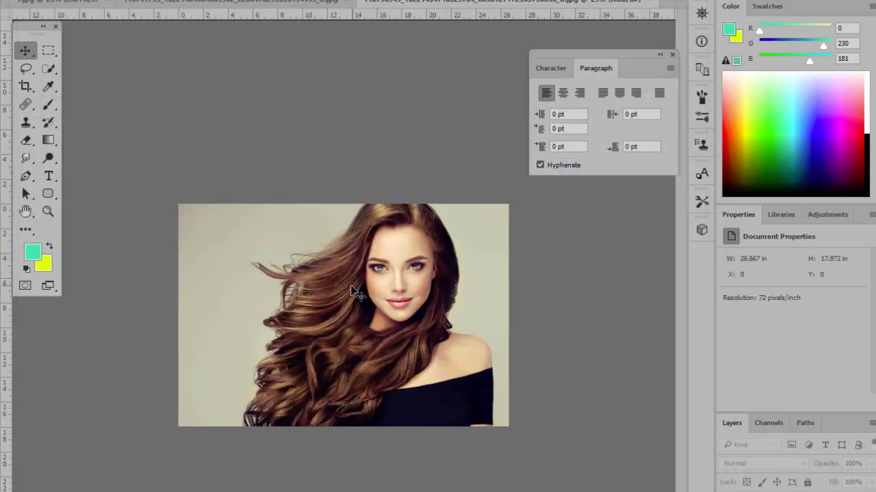
click(346, 3)
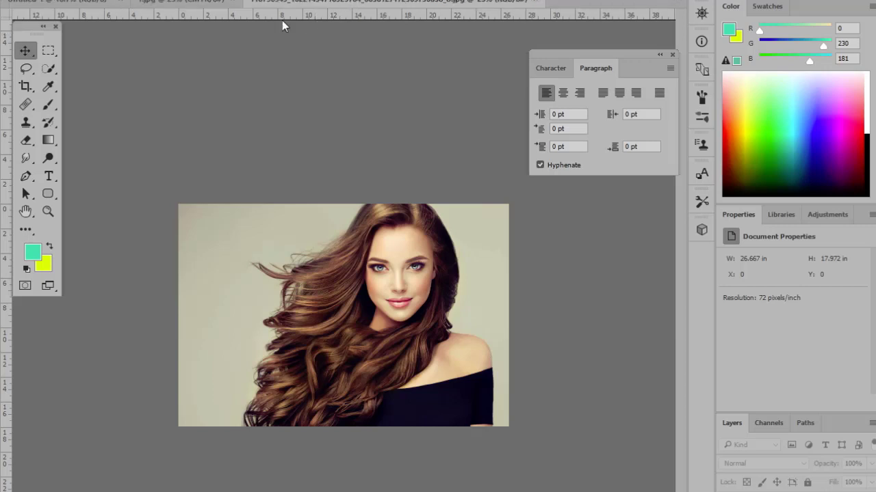
click(232, 4)
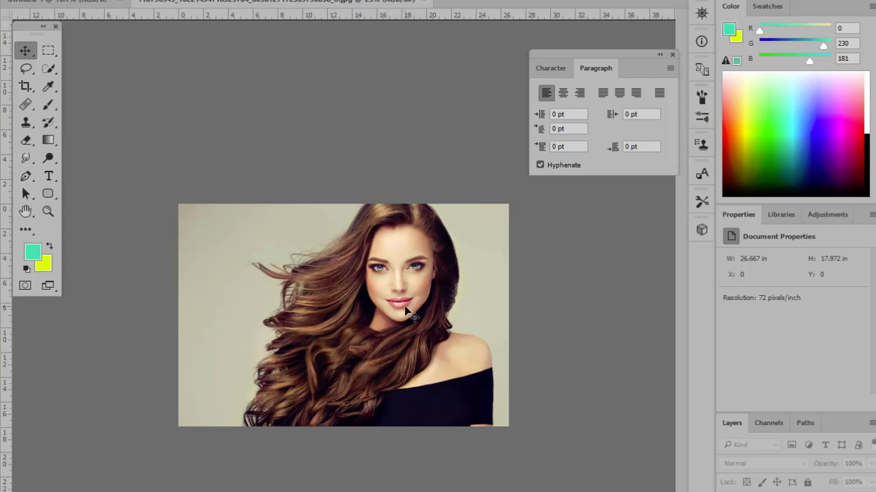
Step: Copy the woman's photo into the poster document, placing it over the lower part of the orange rounded rectangle
drag(407, 311, 119, 47)
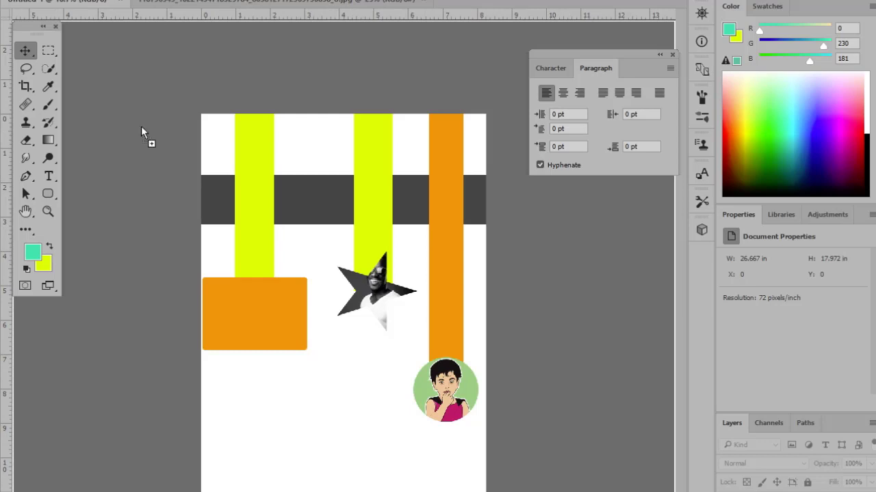
drag(141, 129, 335, 397)
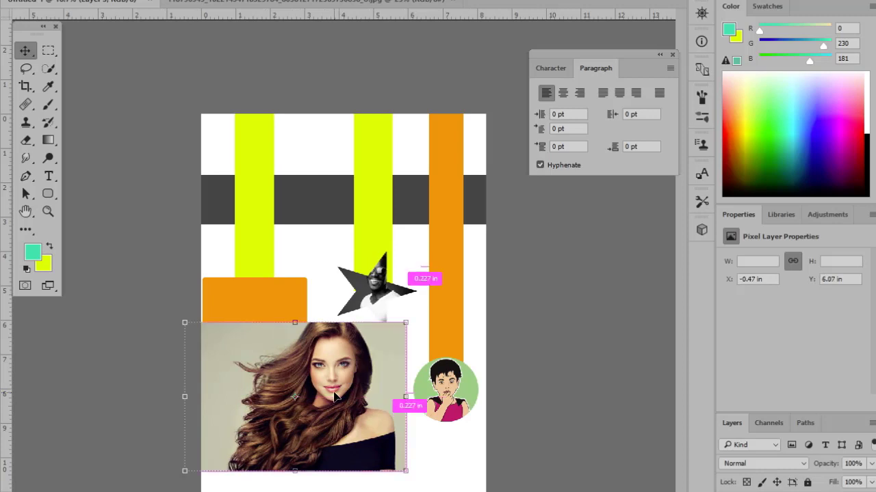
Step: Scale the woman's photo down proportionally and move it over the orange rounded rectangle with their right edges aligned
key(ctrl+plus)
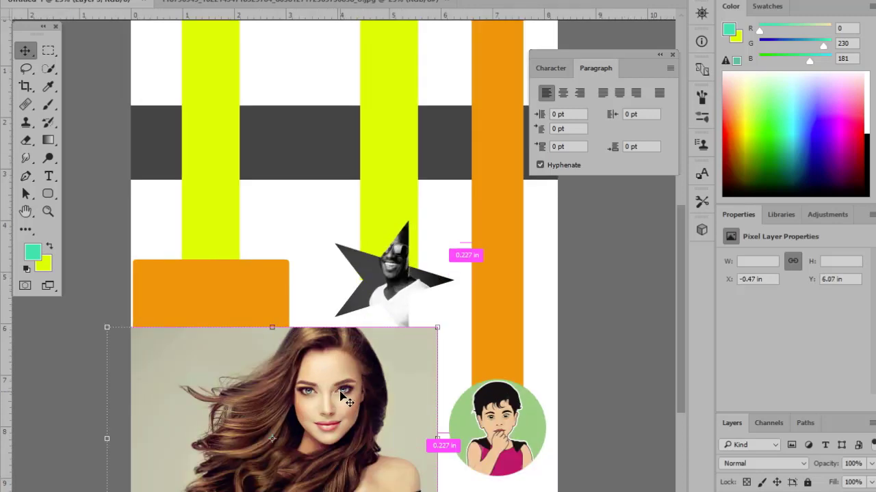
key(ctrl+minus)
key(ctrl+plus)
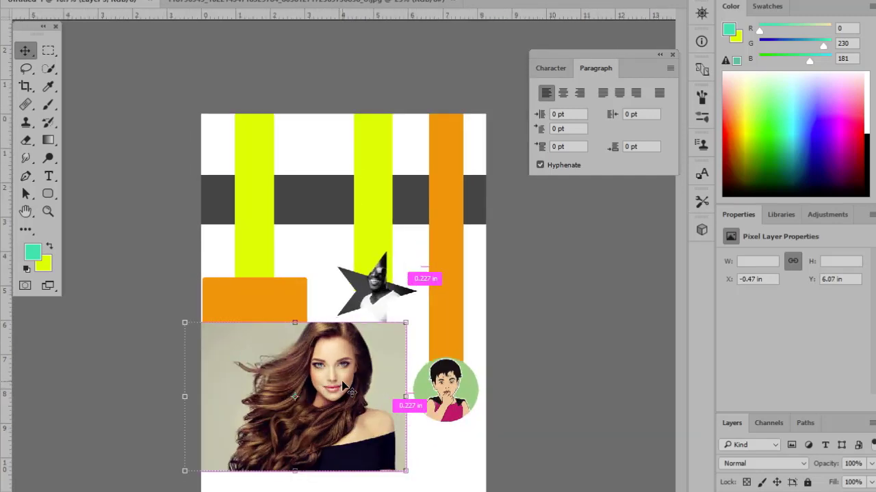
key(ctrl+plus)
key(ctrl+plus)
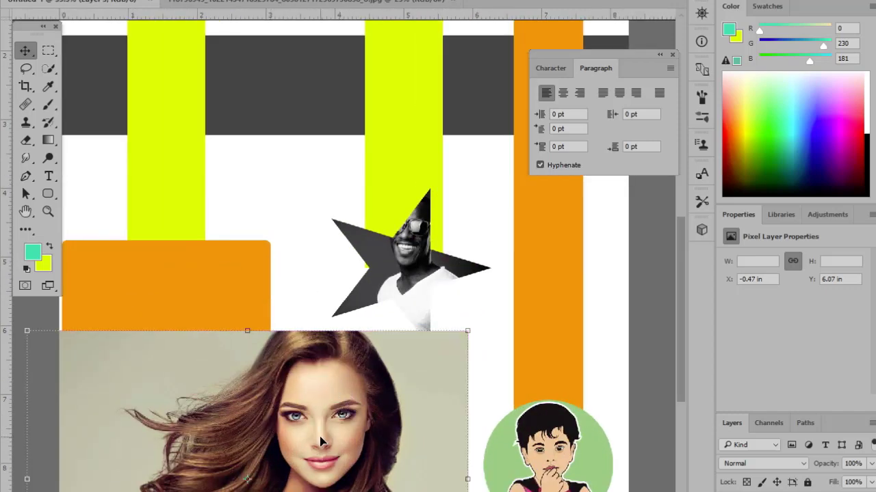
drag(320, 437, 387, 244)
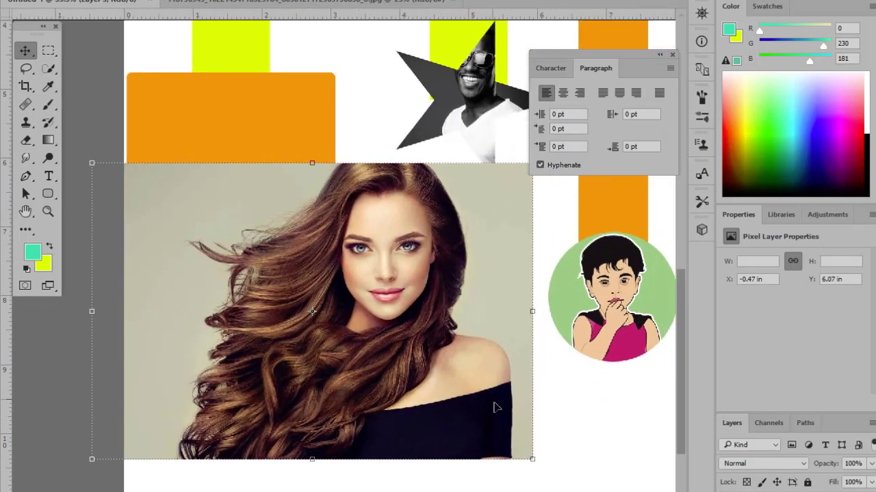
drag(533, 459, 432, 424)
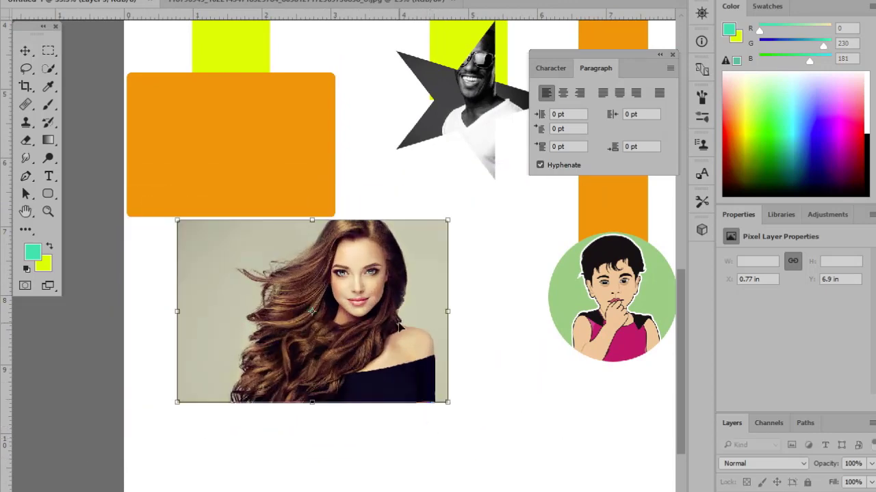
drag(396, 324, 286, 171)
key(Return)
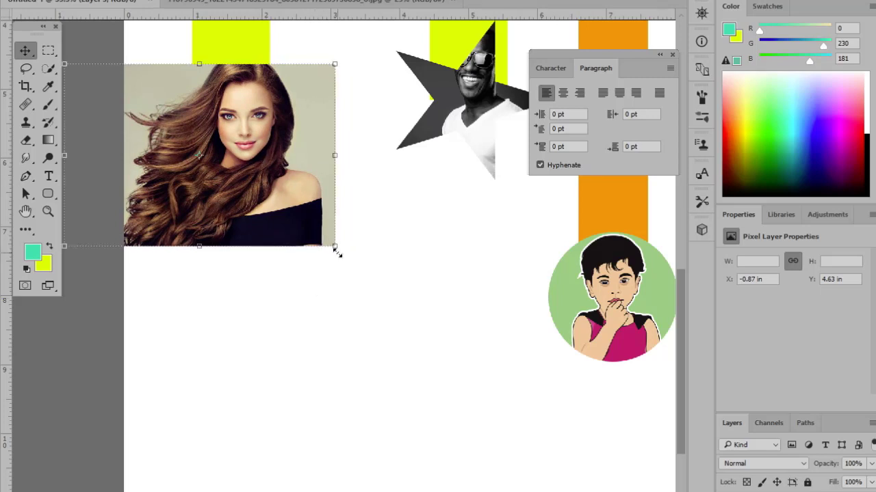
Step: Shrink the woman's photo slightly more and realign it so it still covers the whole orange rounded rectangle
drag(336, 251, 317, 248)
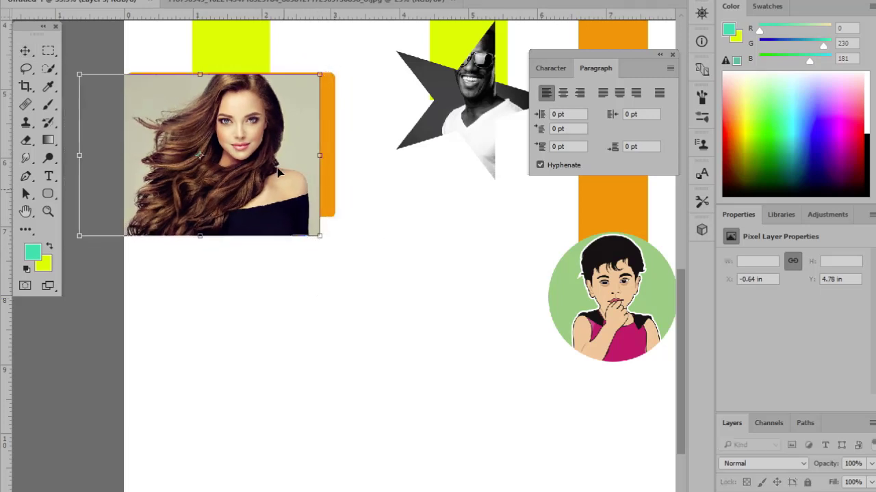
drag(277, 167, 294, 162)
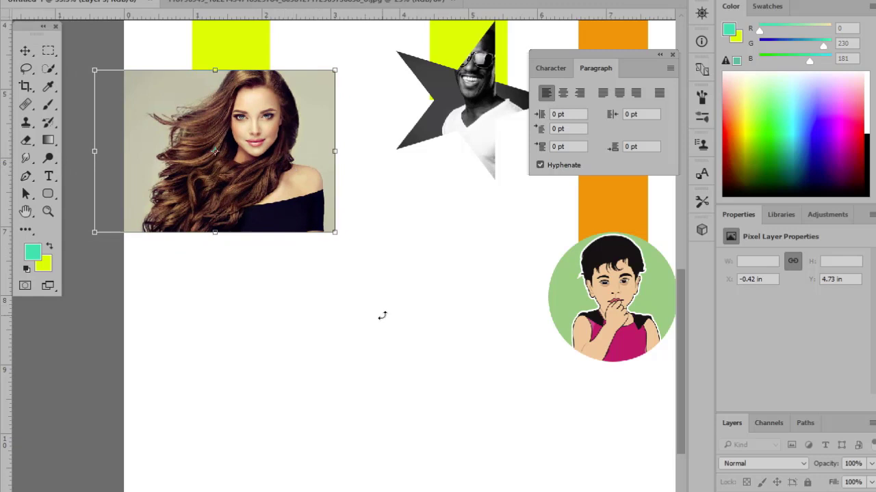
key(Return)
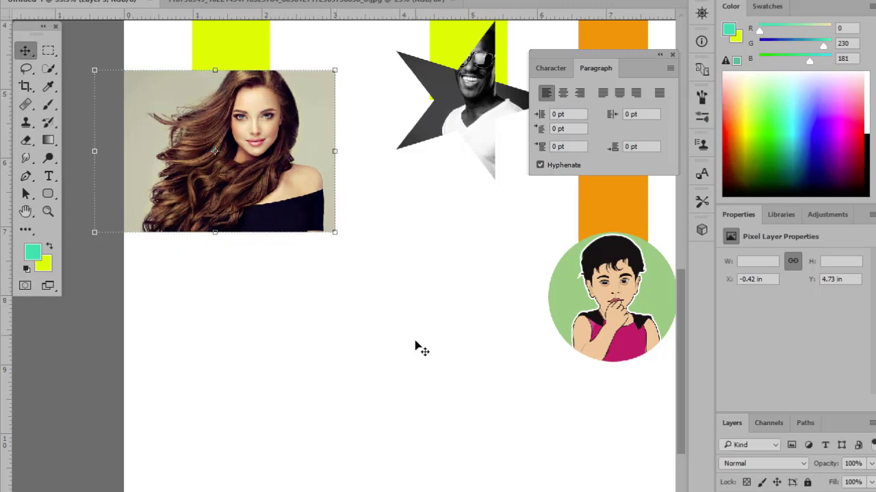
click(415, 343)
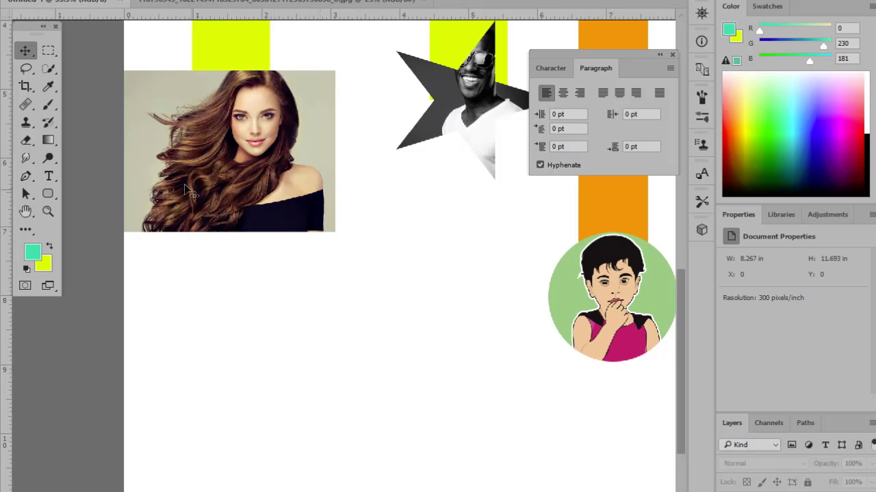
Step: Move the woman's photo straight down below the orange rounded rectangle to separate the two objects
click(254, 134)
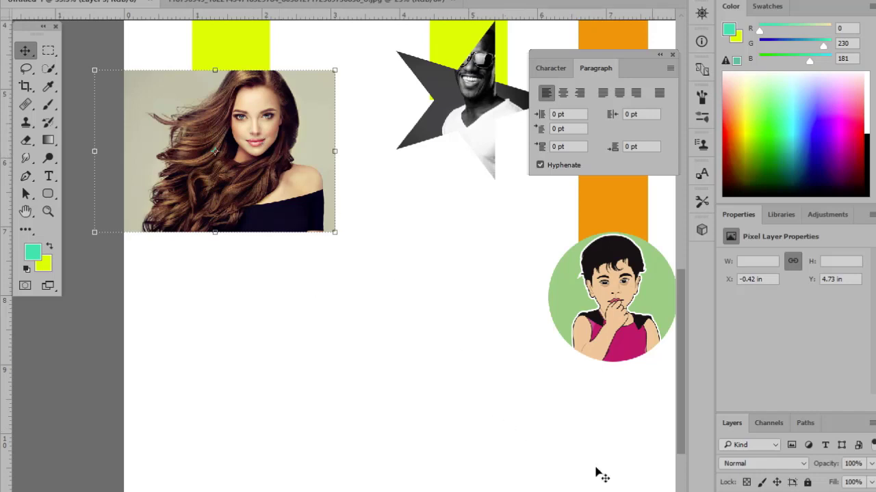
drag(267, 126, 272, 280)
click(261, 159)
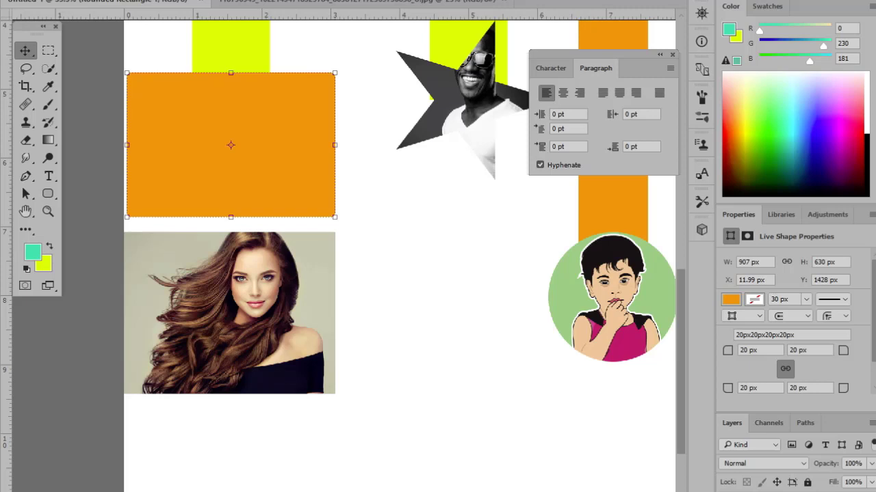
click(225, 315)
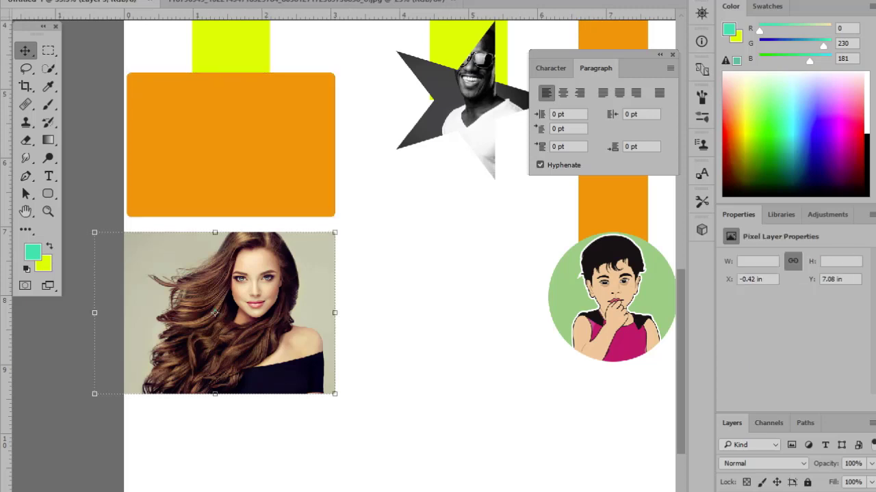
Step: Rename the woman's photo layer with a name starting with "pic" and compare it with the star picture's layer
click(230, 145)
click(215, 312)
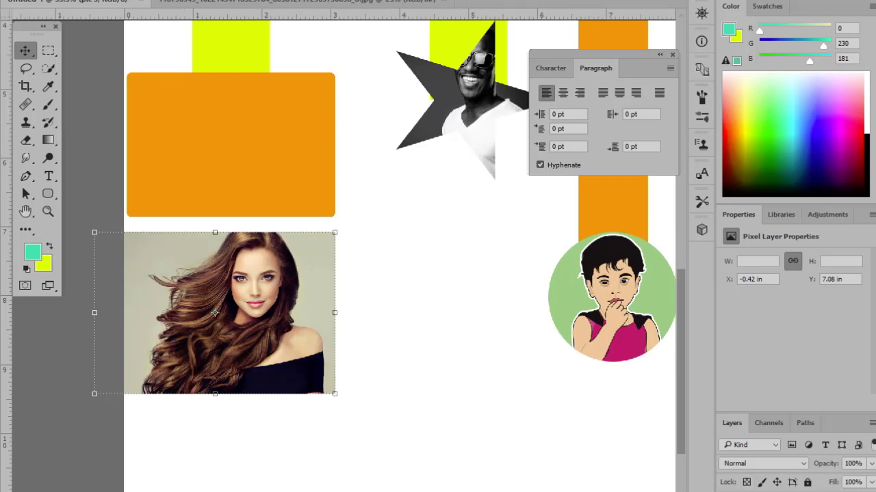
click(442, 100)
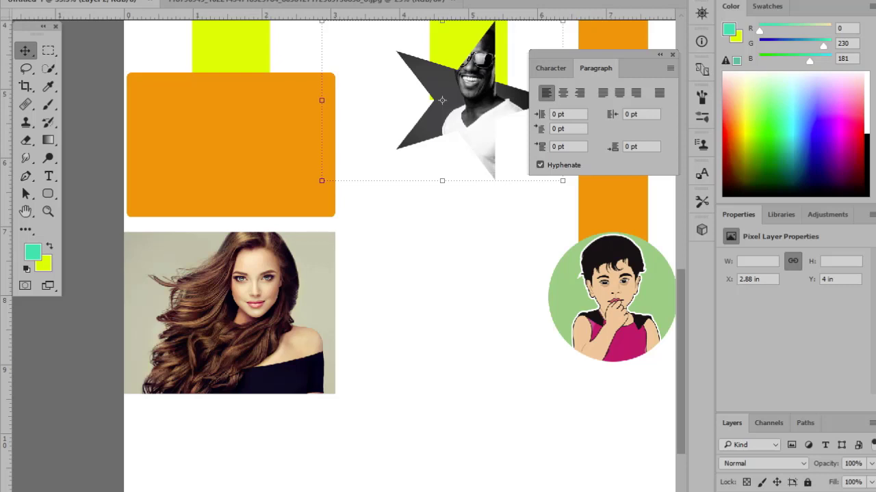
click(214, 312)
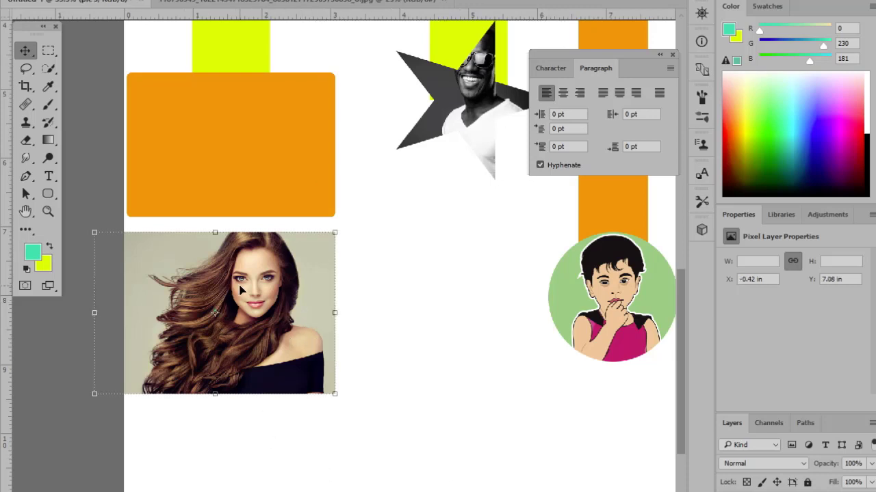
Step: Move the woman's photo further down the page and select the orange rounded rectangle's path with the Path Selection tool
drag(263, 306, 273, 343)
click(270, 152)
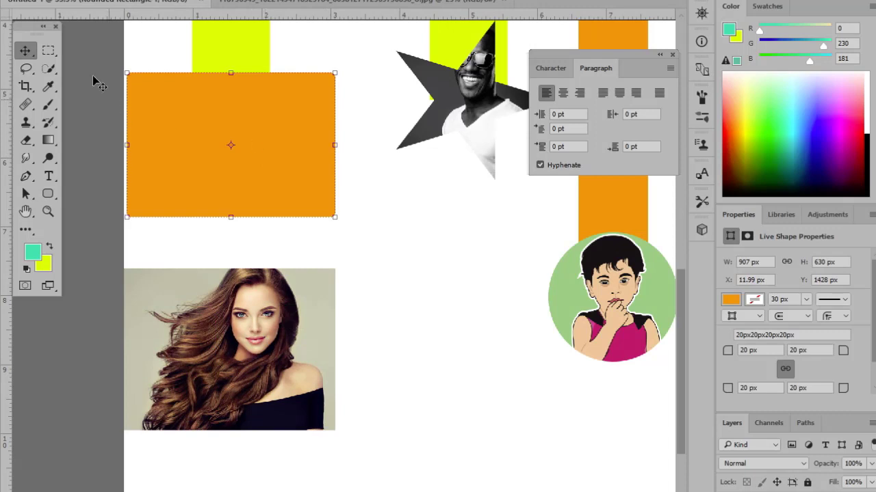
click(25, 195)
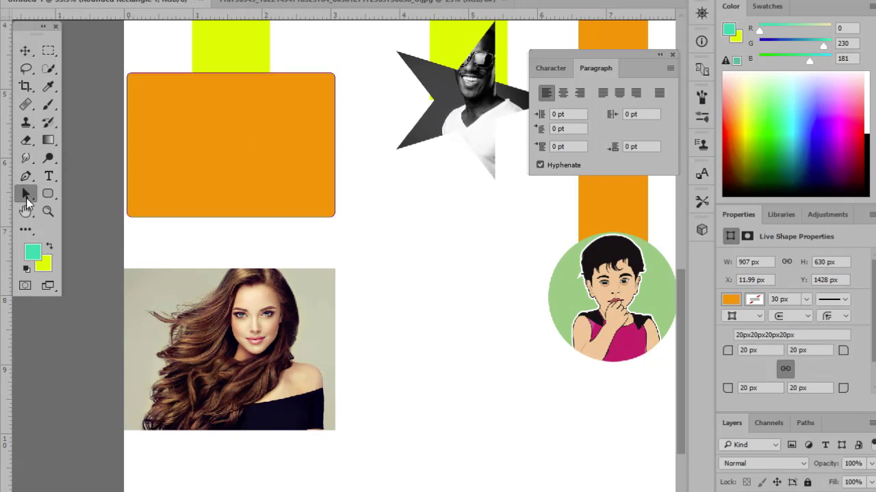
click(167, 148)
click(309, 311)
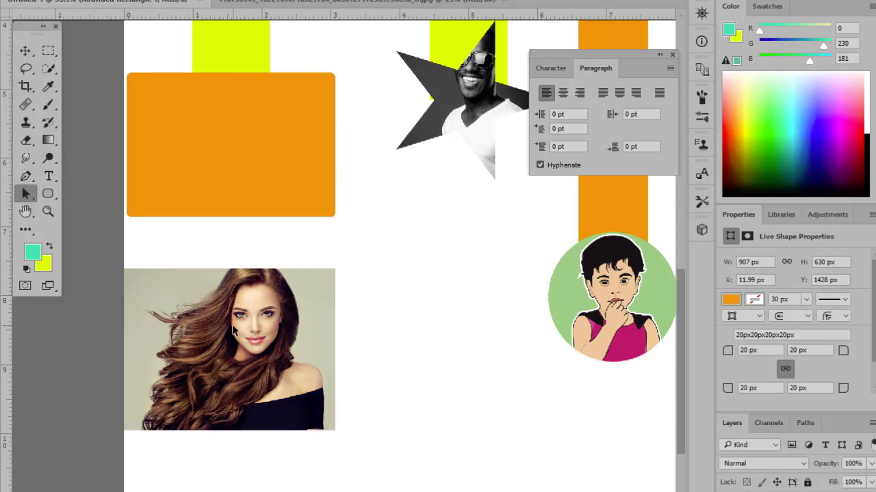
Step: Move the woman's photo back over the orange rounded rectangle and clip it to that shape with a clipping mask
click(26, 52)
drag(286, 378, 286, 183)
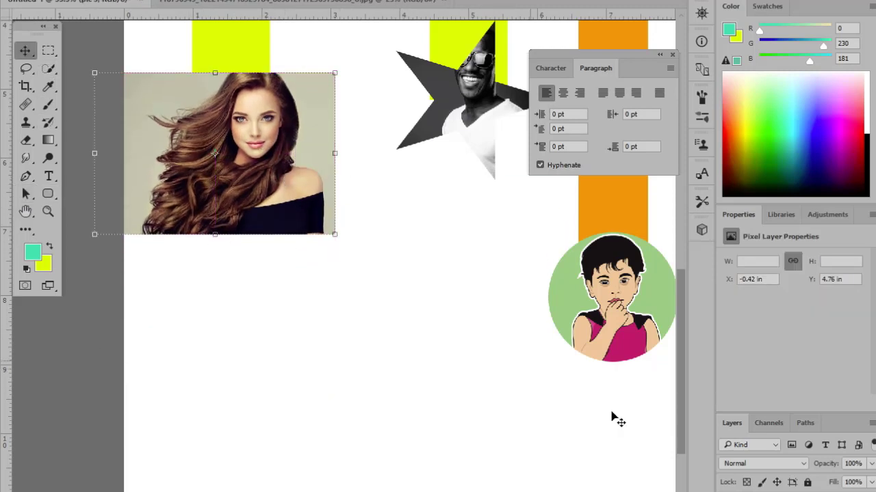
right_click(835, 487)
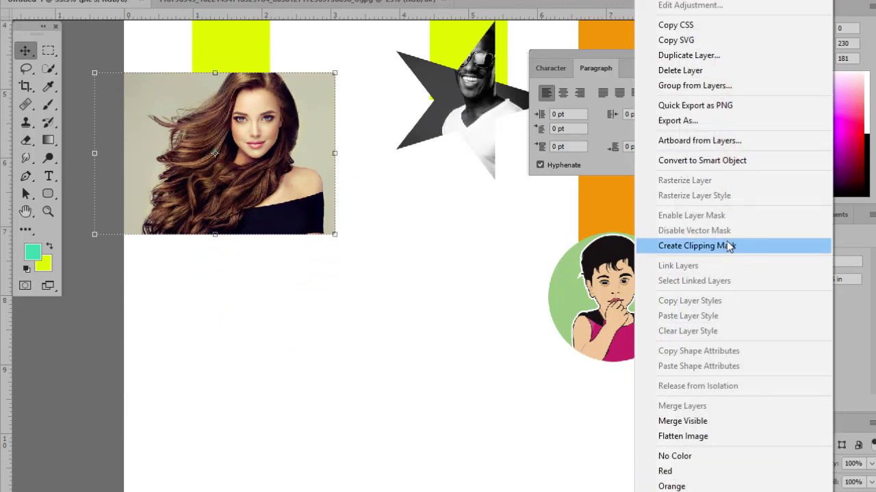
click(759, 245)
click(366, 303)
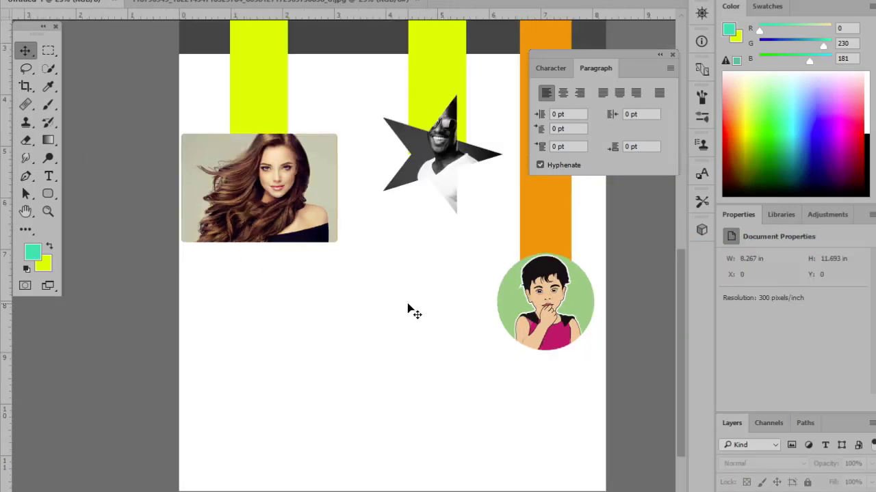
key(ctrl+minus)
key(ctrl+minus)
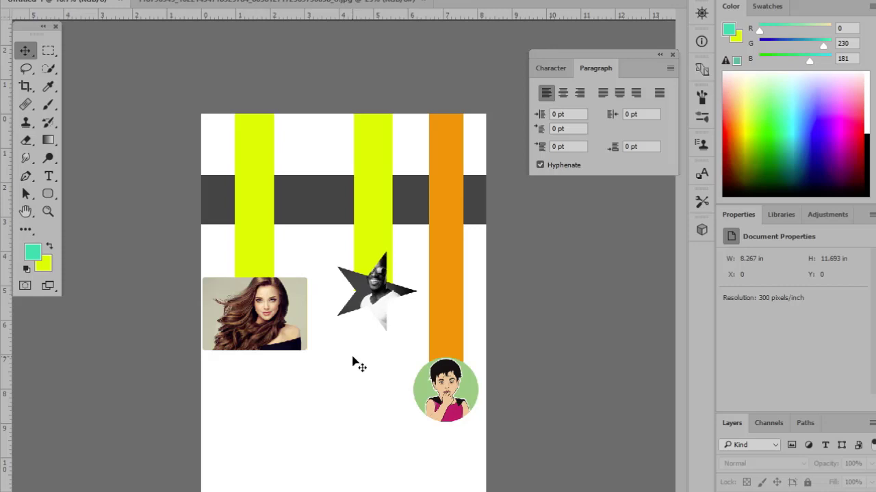
Step: Release the woman's photo from its clipping mask on the rounded rectangle
key(ctrl+plus)
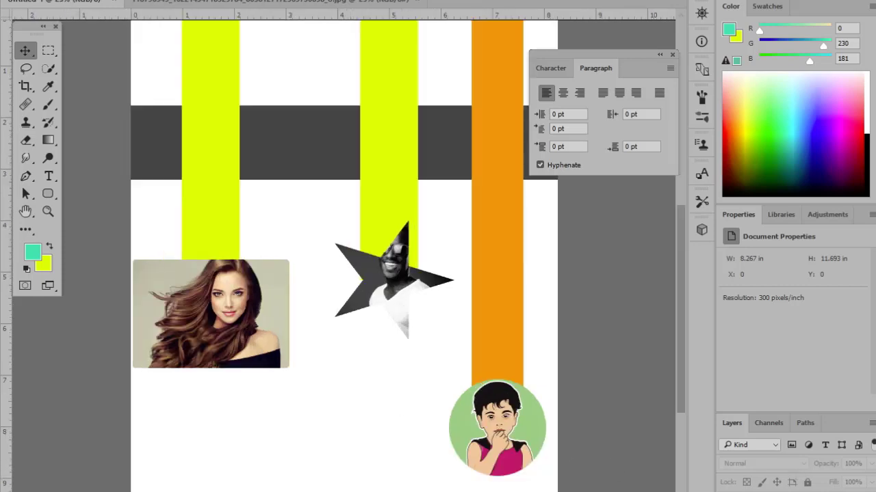
click(199, 320)
right_click(787, 487)
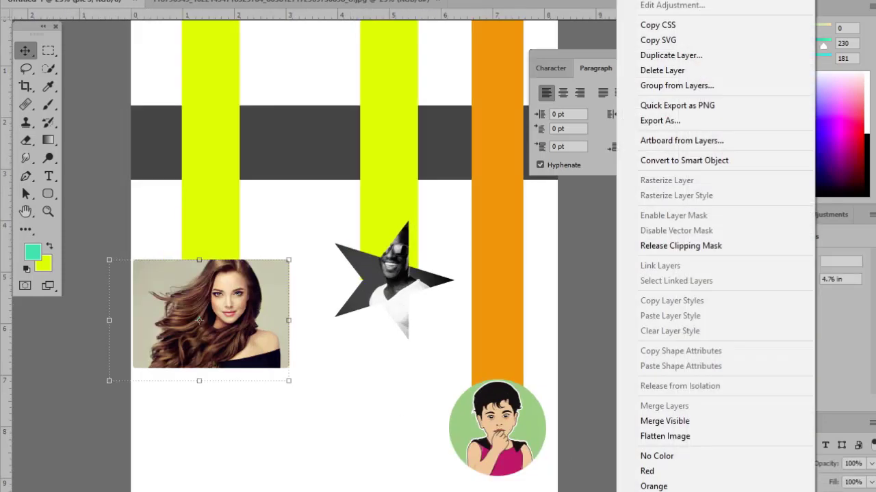
click(723, 247)
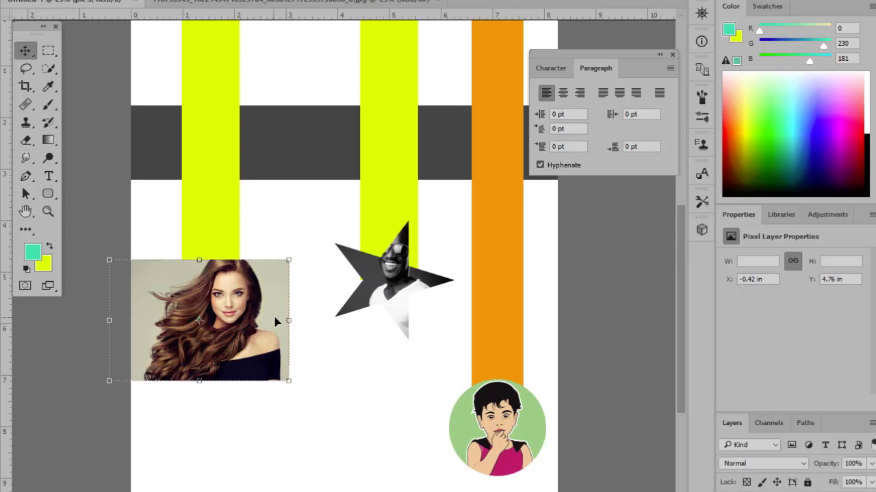
Step: Clip the woman's photo to the rounded rectangle beneath it with a clipping mask again and deselect it
mouse_move(288, 320)
mouse_down()
mouse_move(280, 320)
mouse_move(297, 322)
mouse_move(289, 321)
mouse_up()
right_click(810, 489)
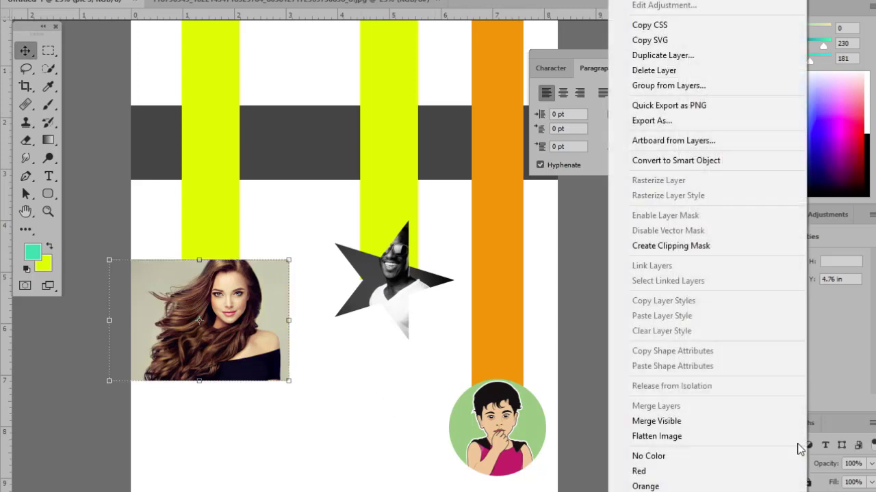
click(709, 246)
click(340, 432)
key(ctrl+minus)
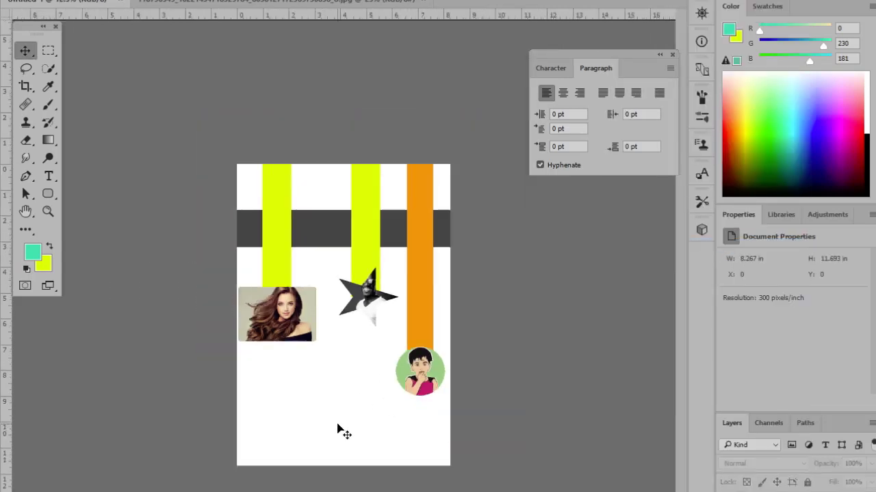
key(ctrl+plus)
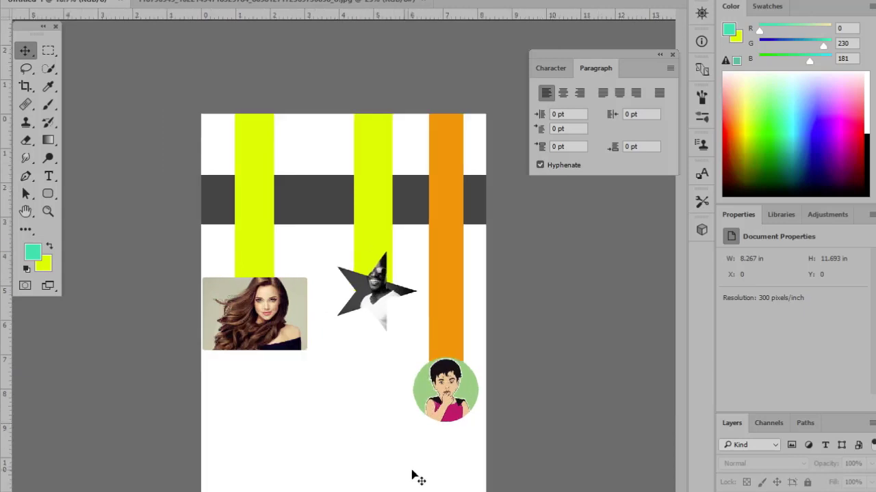
Step: Select the middle yellow stripe and pick a bright red as the foreground colour
click(370, 208)
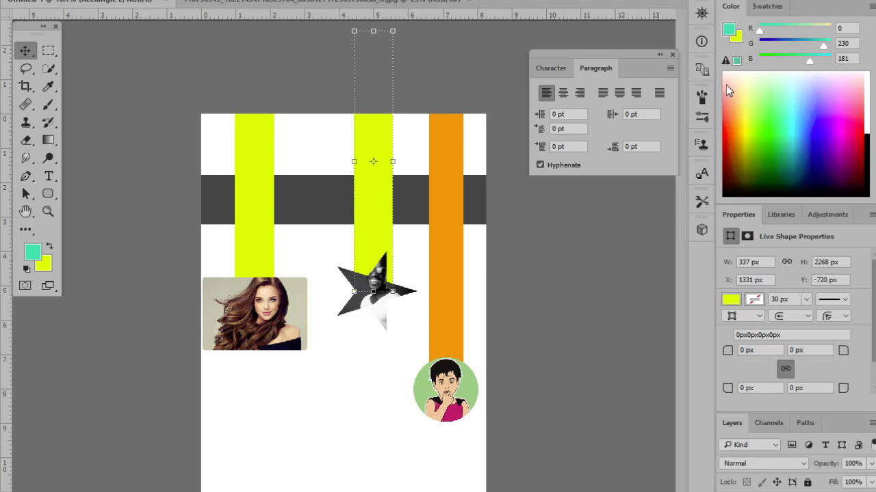
click(730, 126)
mouse_move(731, 122)
mouse_down()
mouse_move(734, 108)
mouse_move(729, 118)
mouse_move(803, 131)
mouse_move(845, 108)
mouse_move(807, 123)
mouse_move(801, 137)
mouse_move(731, 182)
mouse_move(731, 100)
mouse_move(721, 121)
mouse_up()
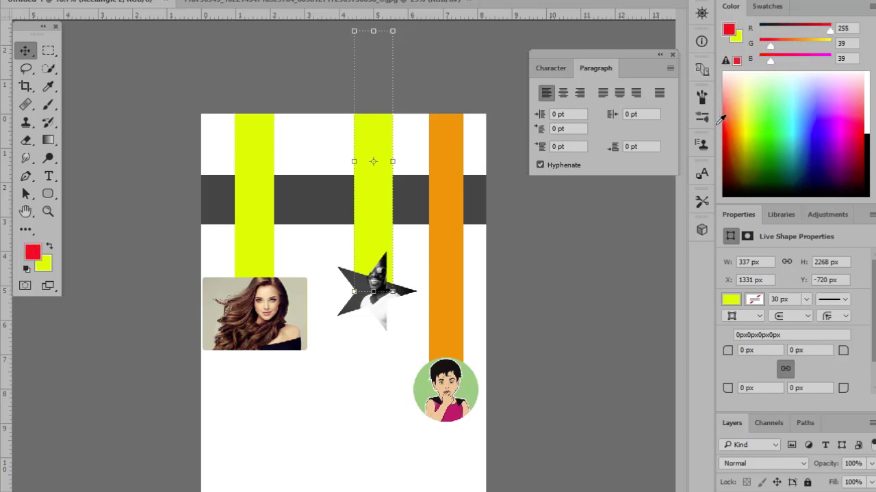
click(32, 256)
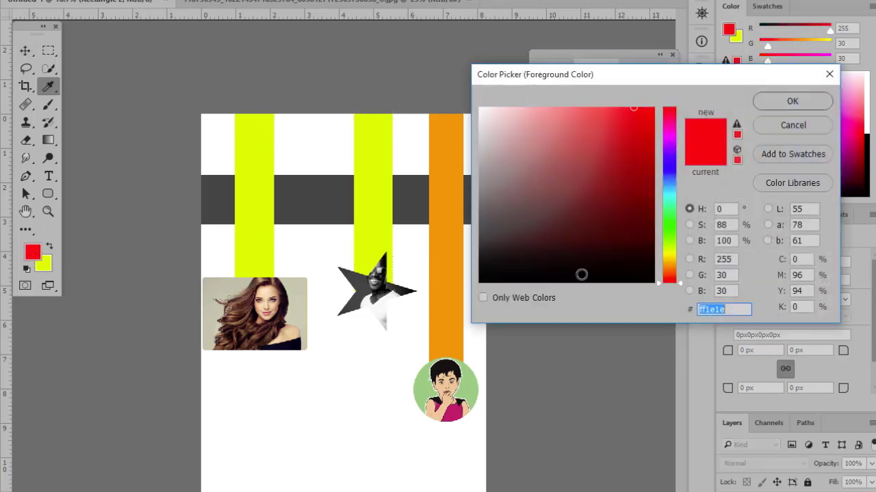
click(618, 257)
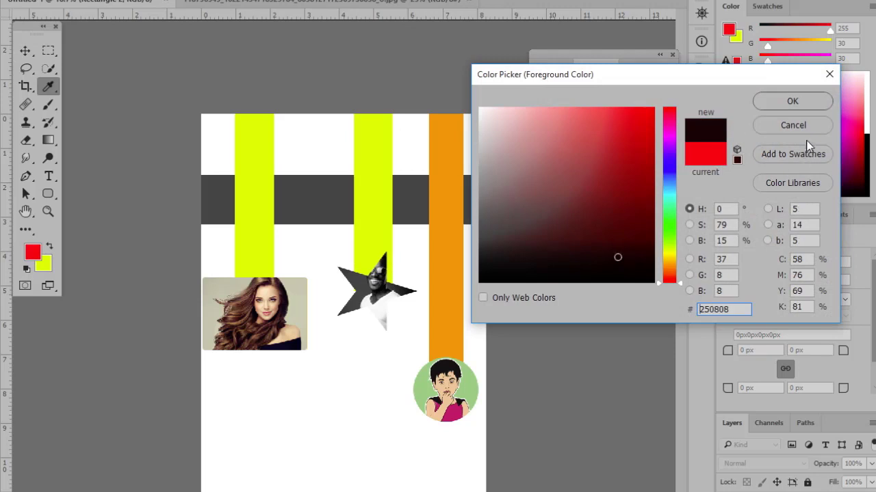
click(794, 128)
key(v)
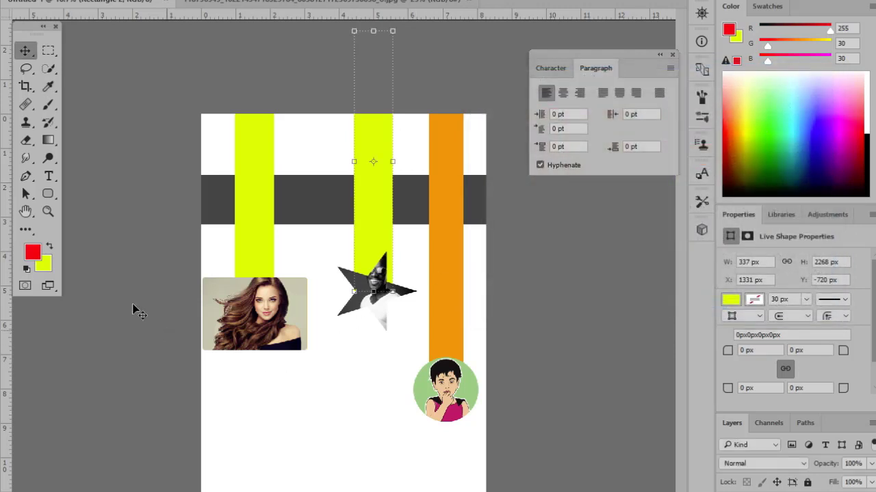
Step: Set the foreground colour to hex 171717 and fill the middle stripe above the star with it
click(33, 253)
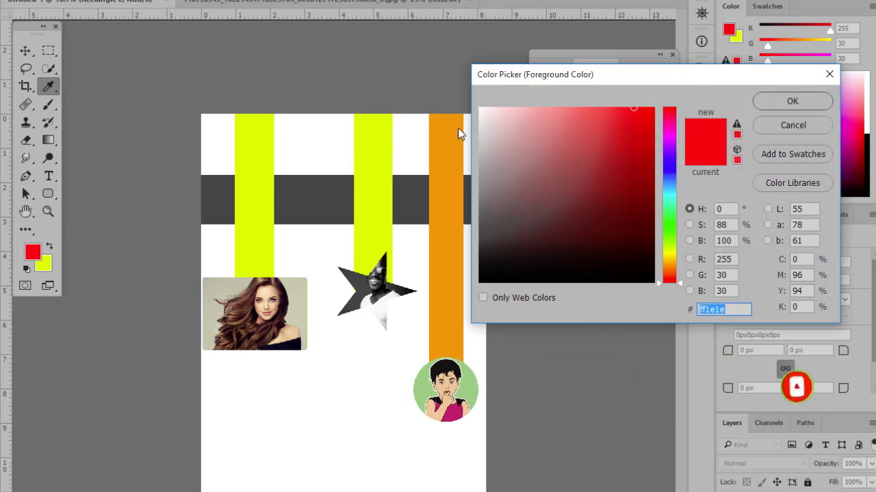
mouse_move(642, 77)
mouse_down()
mouse_move(608, 87)
mouse_move(653, 76)
mouse_up()
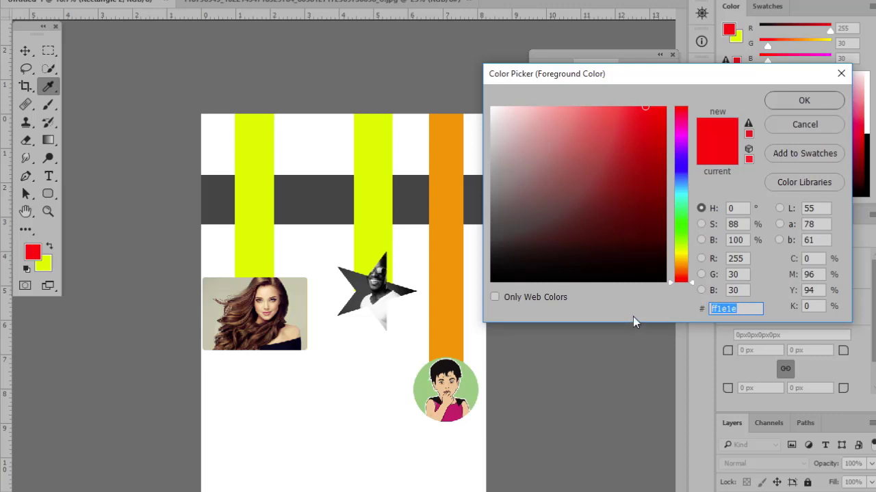
text(17)
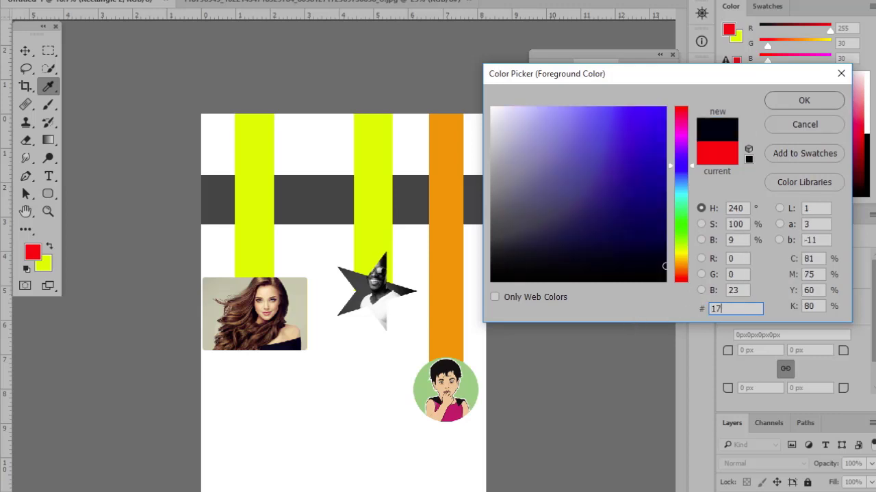
text(1717)
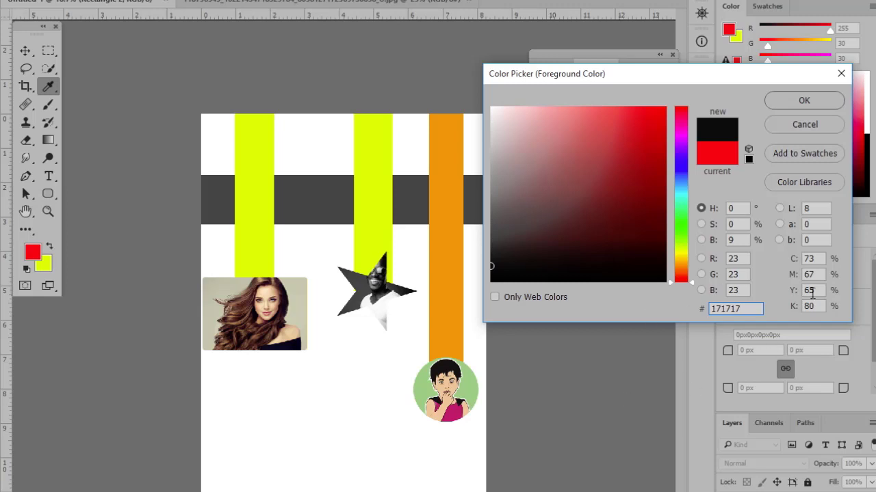
click(803, 101)
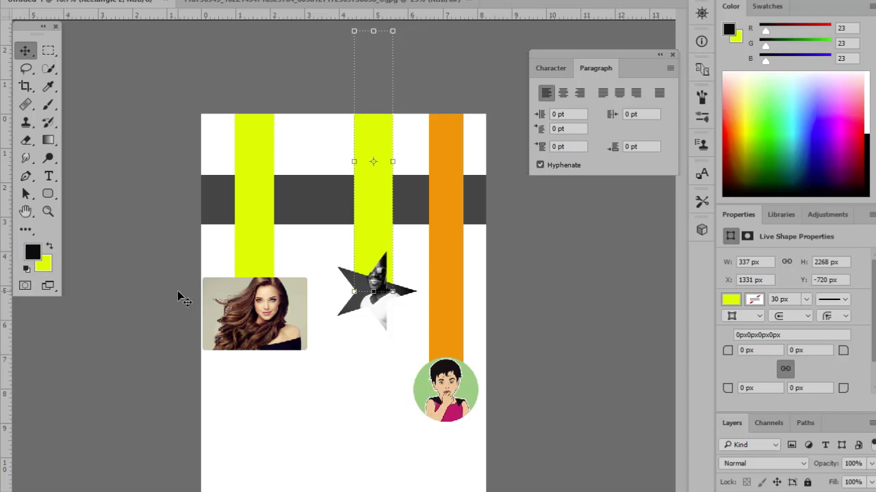
key(alt+BackSpace)
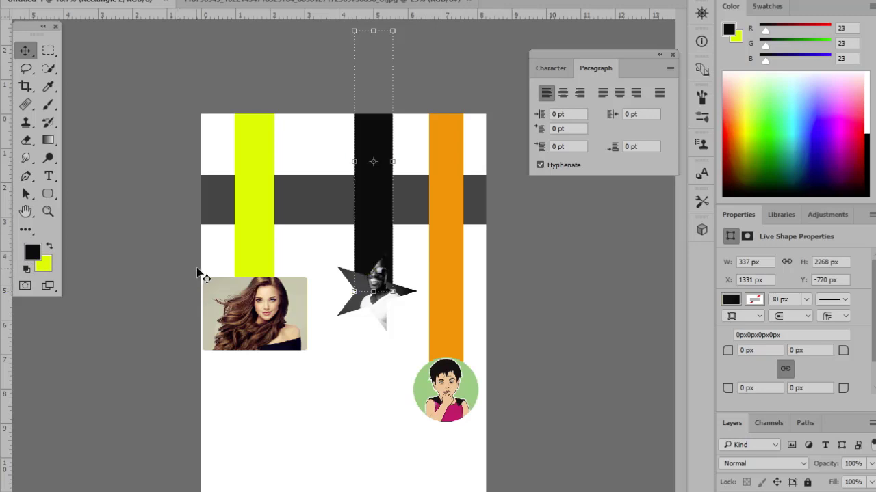
click(289, 133)
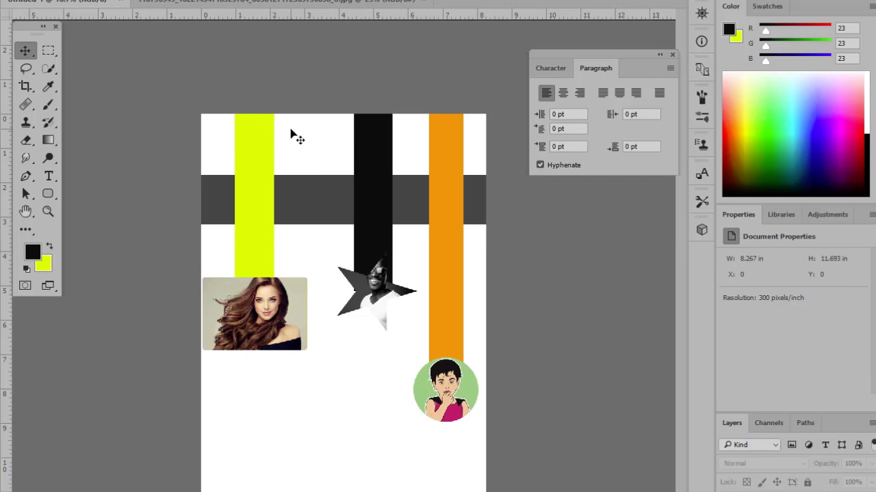
Step: Fill the middle stripe with the yellow background colour
click(360, 171)
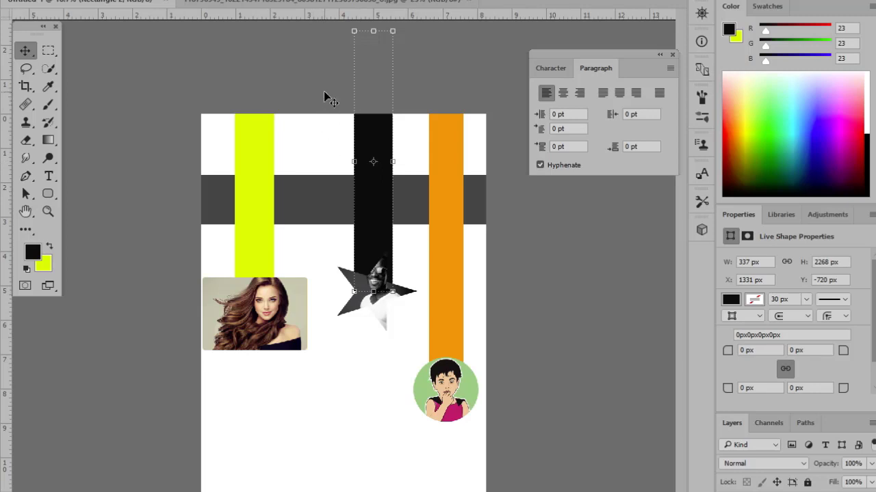
key(ctrl+BackSpace)
click(335, 201)
Step: With the middle stripe selected, sample orange from the orange stripe as foreground and dark grey from the horizontal band as background colour
click(374, 222)
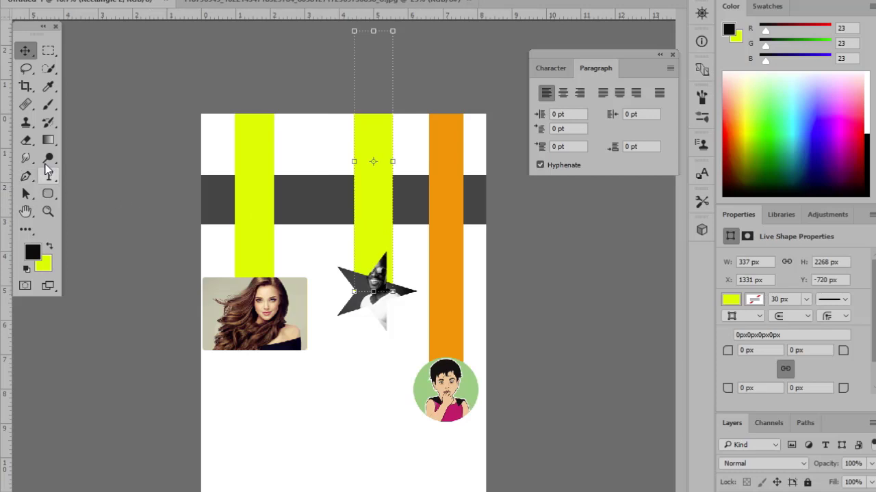
click(47, 87)
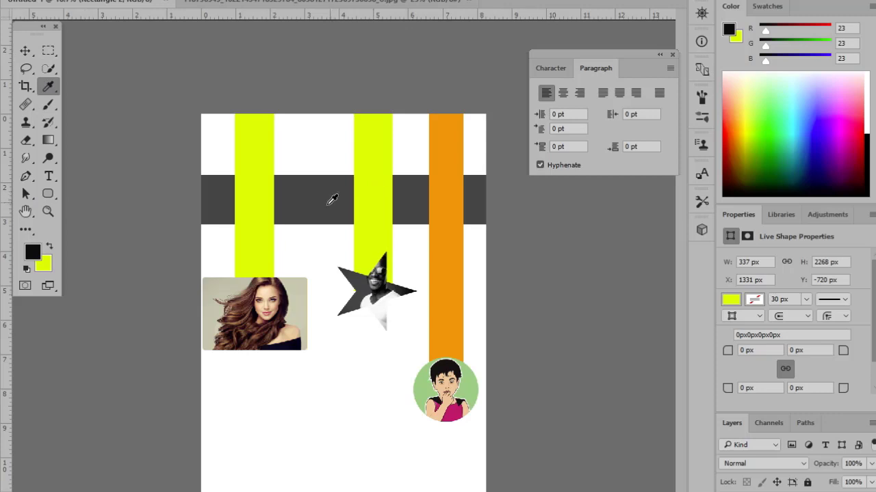
click(25, 50)
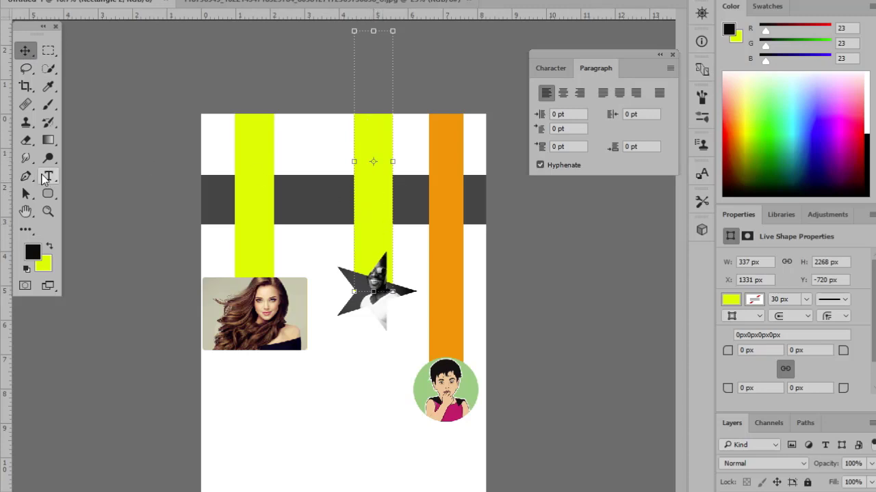
click(48, 89)
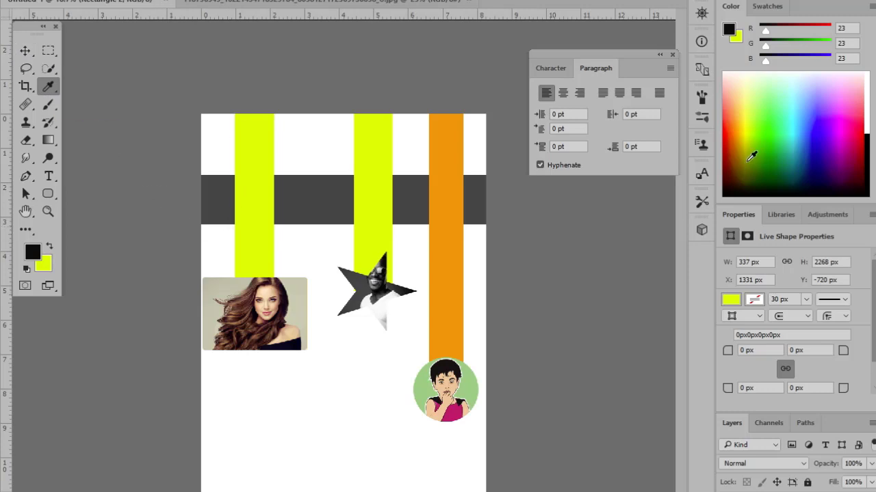
click(449, 187)
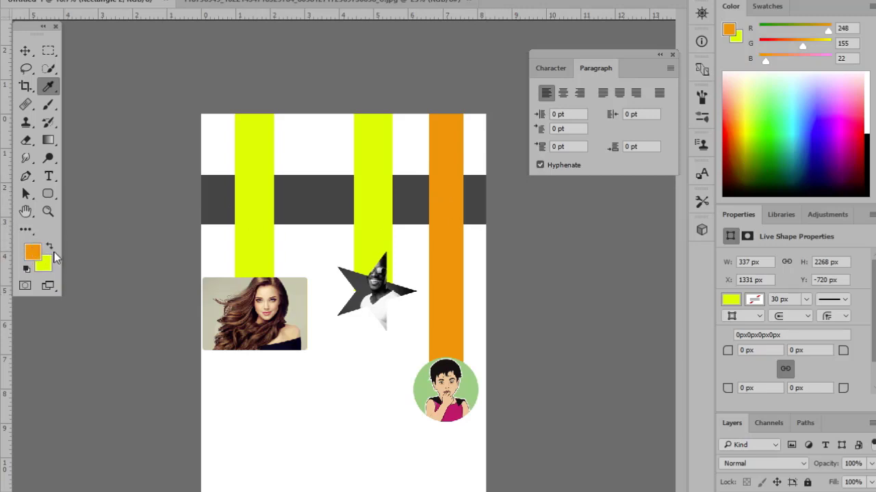
click(51, 248)
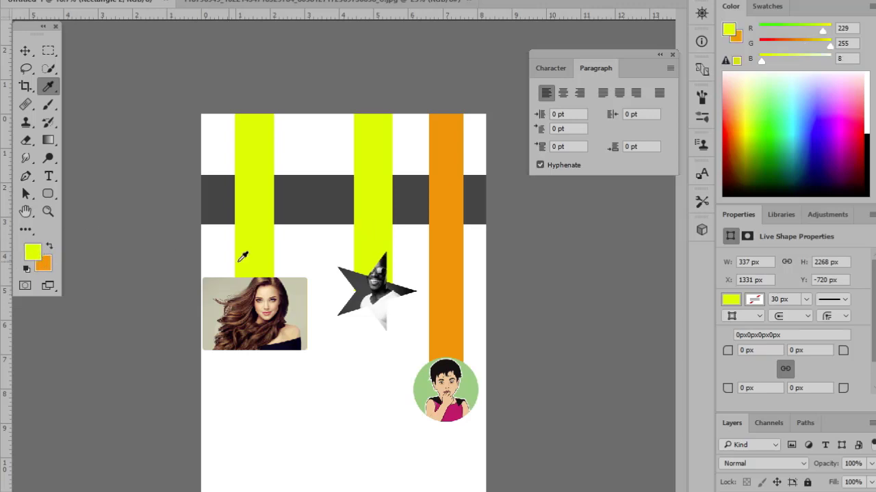
click(307, 187)
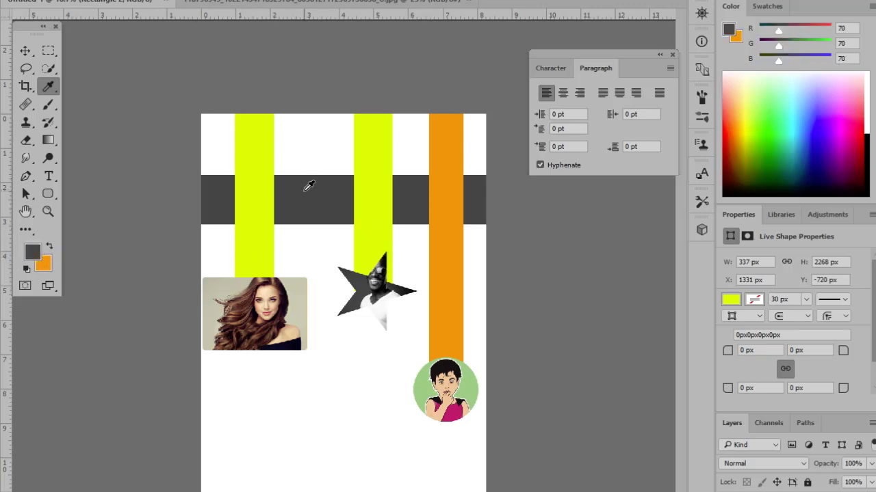
click(49, 246)
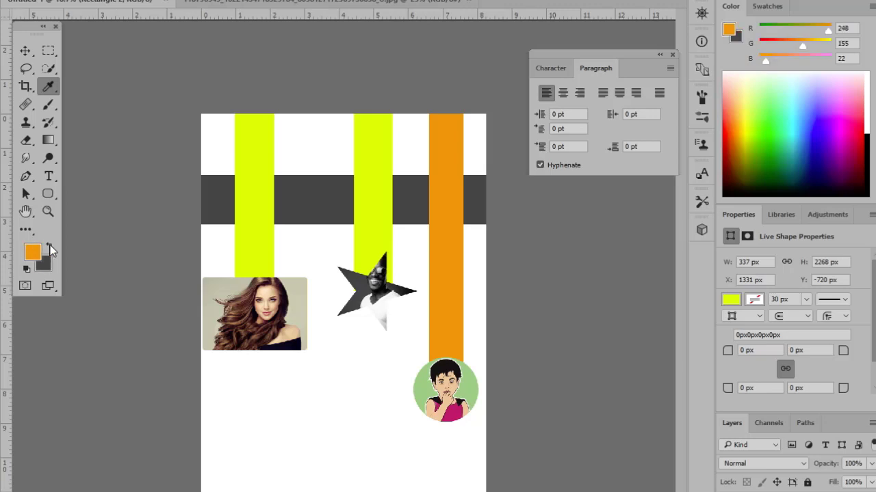
Step: Fill the middle stripe with the dark grey background colour and the stripe above the woman's photo with the orange foreground colour
click(25, 51)
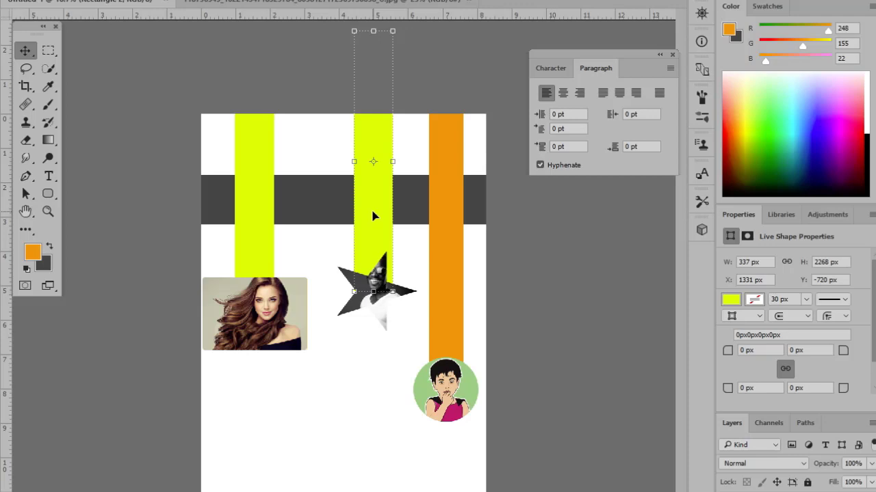
key(ctrl+z)
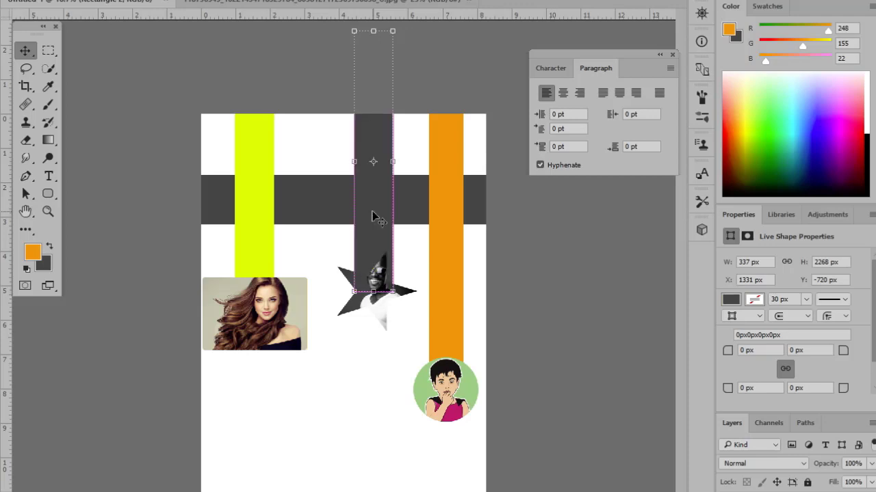
click(253, 189)
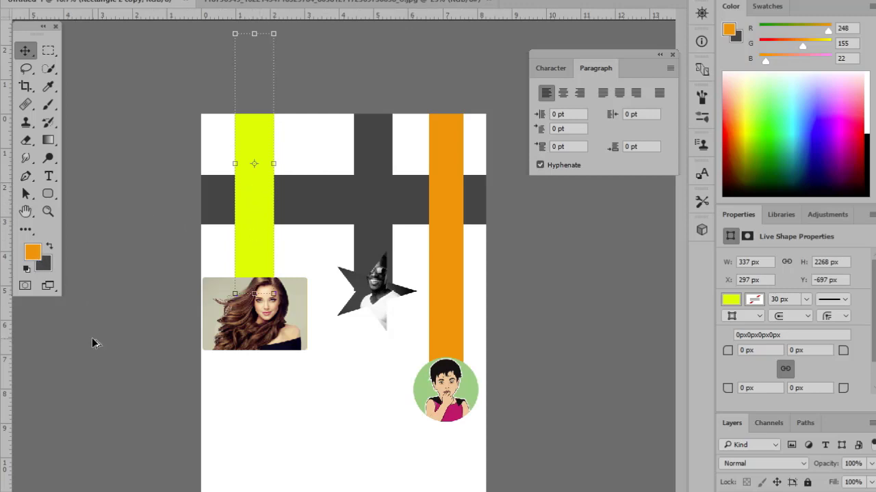
key(alt+BackSpace)
click(293, 388)
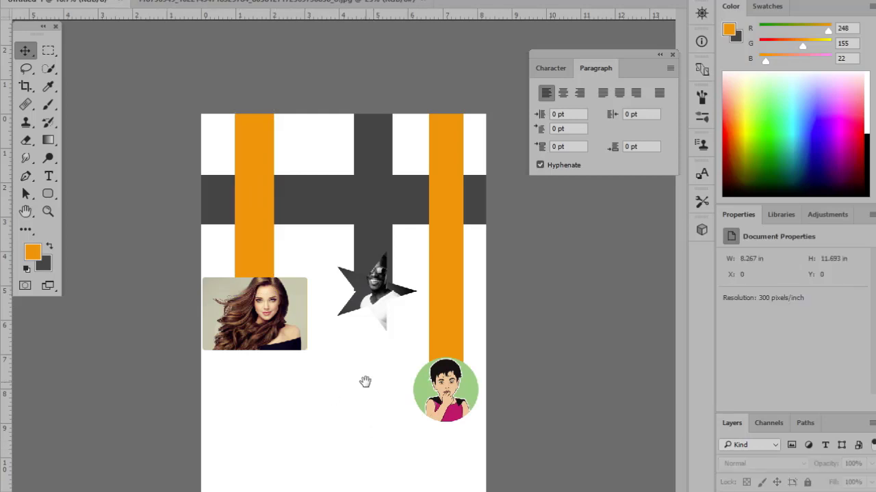
Step: Examine the clipped picture in the circle up close, and view the whole recoloured poster layout
key(ctrl+plus)
key(ctrl+minus)
key(ctrl+plus)
click(524, 445)
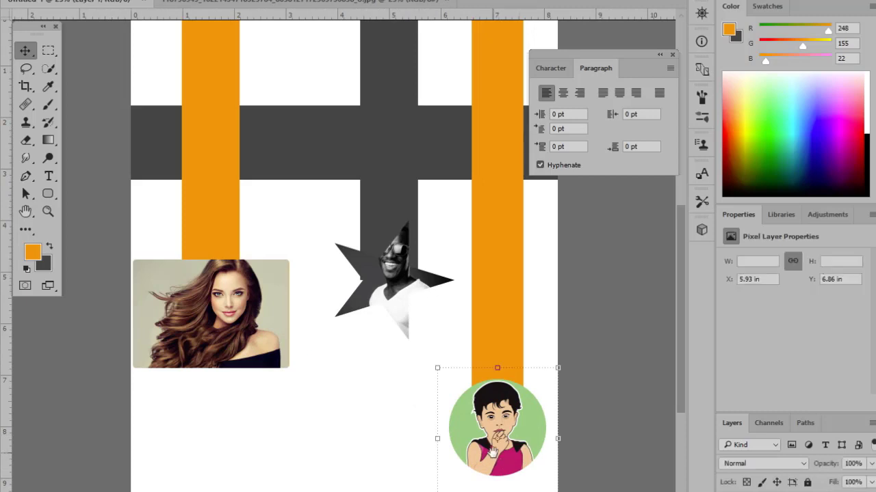
drag(524, 445, 390, 327)
key(ctrl+plus)
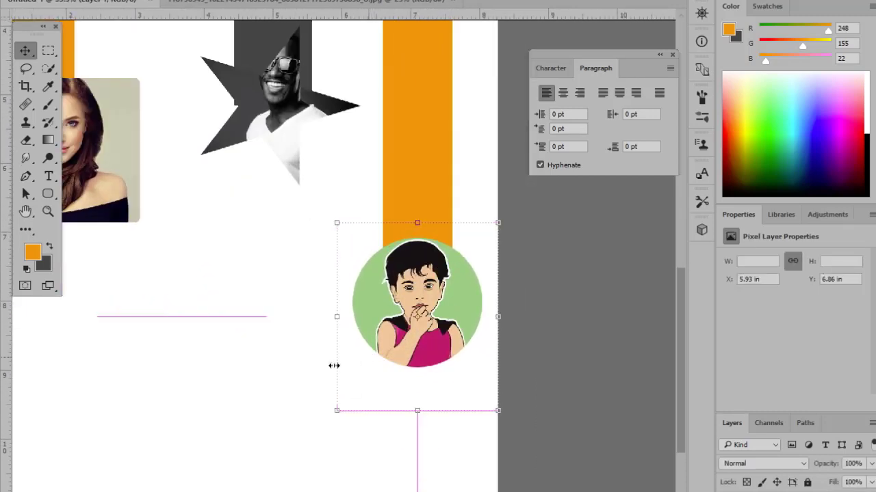
click(248, 295)
click(366, 305)
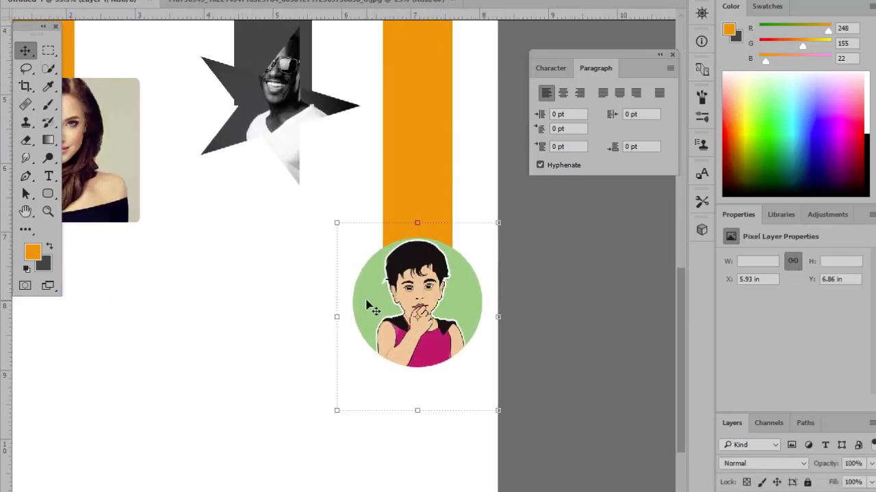
click(299, 316)
key(ctrl+minus)
key(ctrl+minus)
key(ctrl+minus)
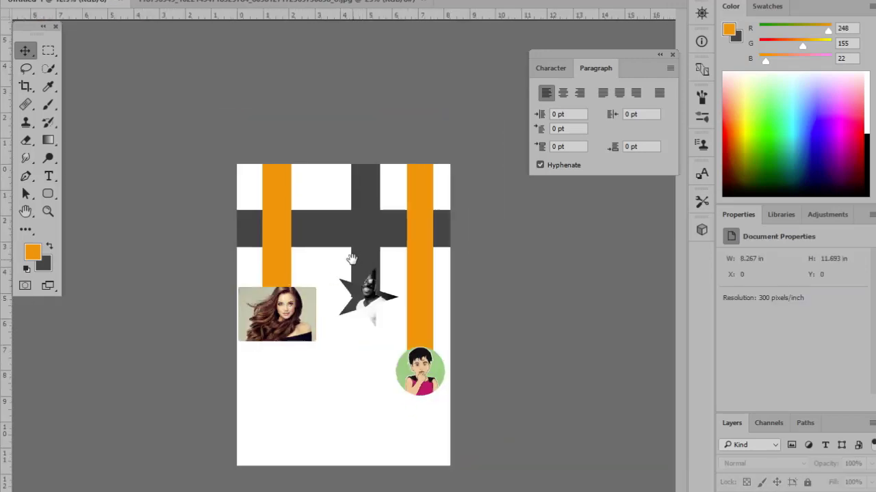
Step: Shift the star with the man's clipped photo slightly to the left beneath the middle stripe
key(ctrl+plus)
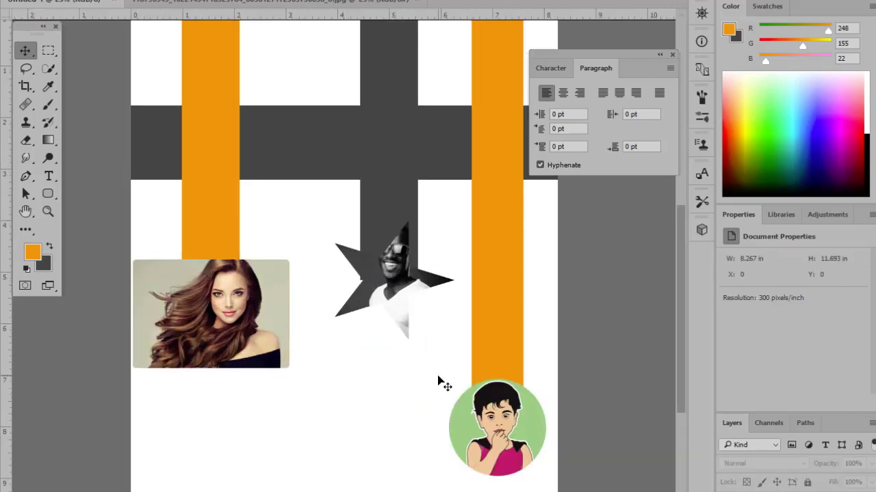
click(399, 290)
click(340, 391)
drag(366, 373, 401, 308)
click(342, 432)
click(393, 179)
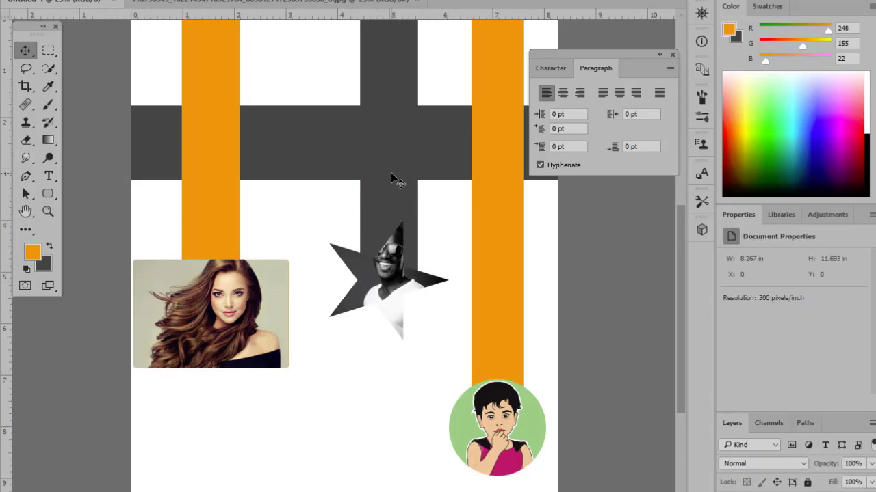
Step: With the middle stripe selected, try dark red, yellow and dark brown from the colour spectrum as the foreground colour
key(ctrl+minus)
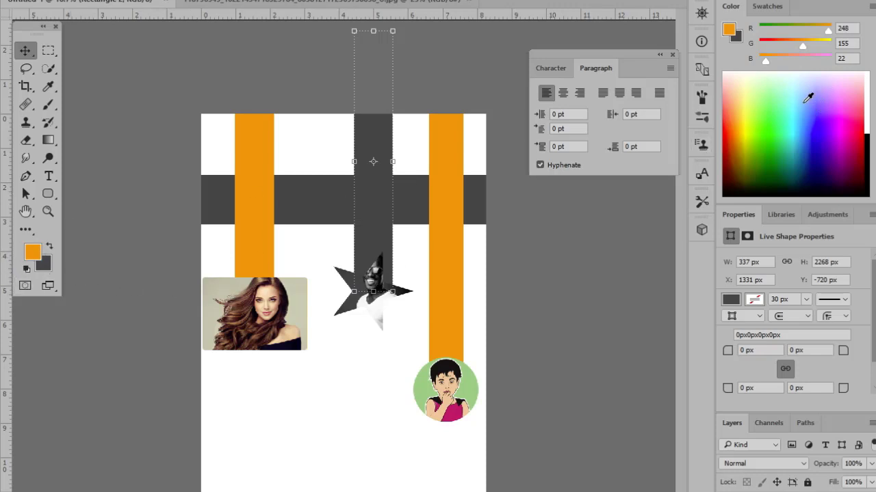
click(730, 166)
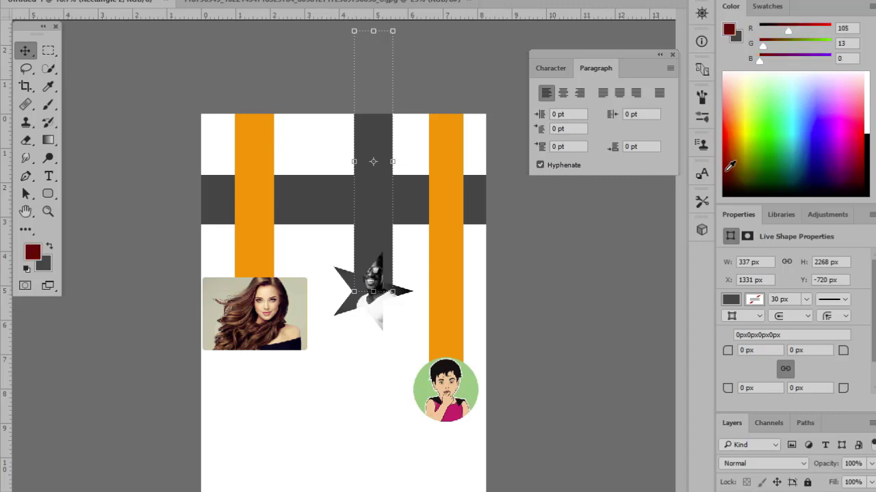
click(732, 142)
drag(730, 145, 753, 122)
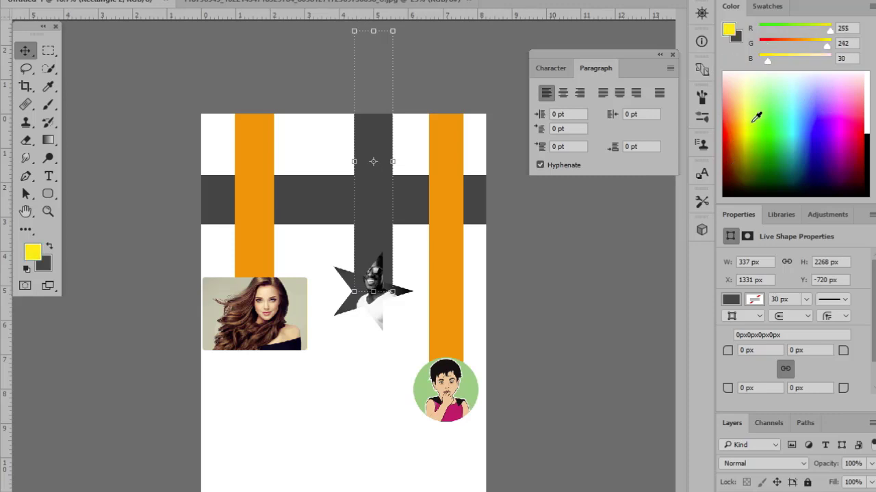
drag(747, 156, 738, 176)
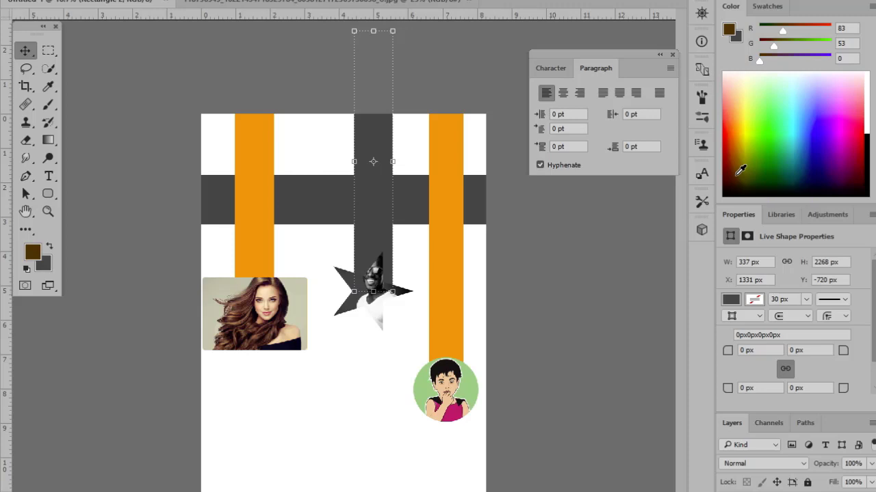
click(739, 180)
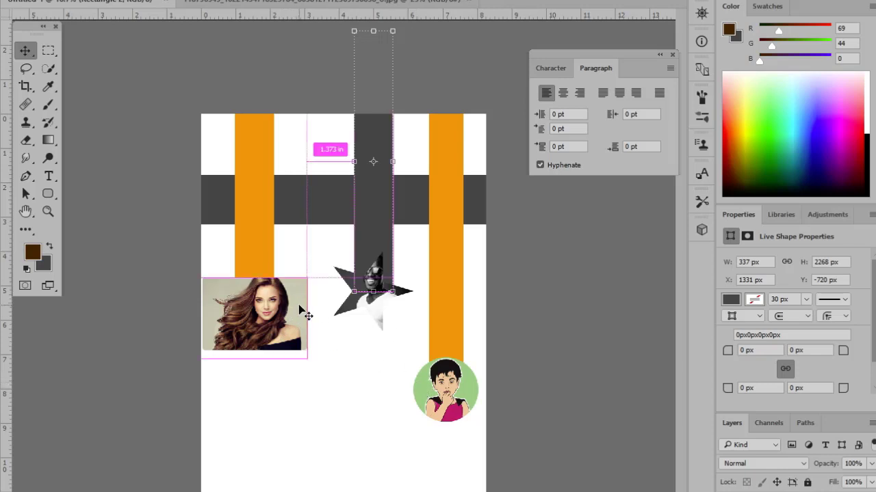
Step: Sample foreground colours with the Eyedropper from the woman's photo background, the green circle, the middle stripe, the white page and the grey canvas surround
scroll(322, 349, up, 1)
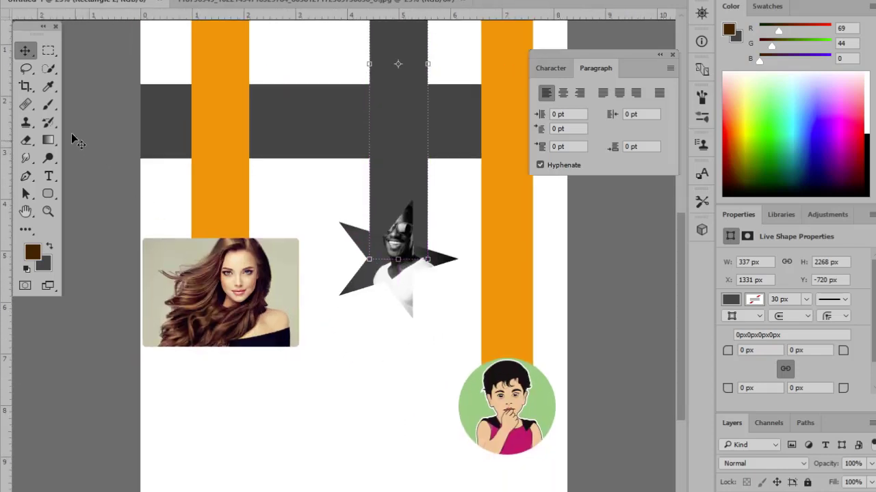
click(48, 86)
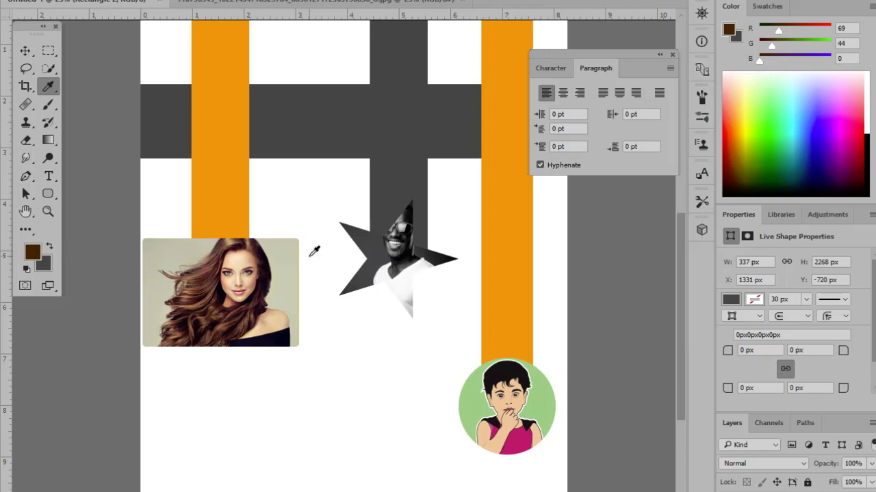
click(289, 257)
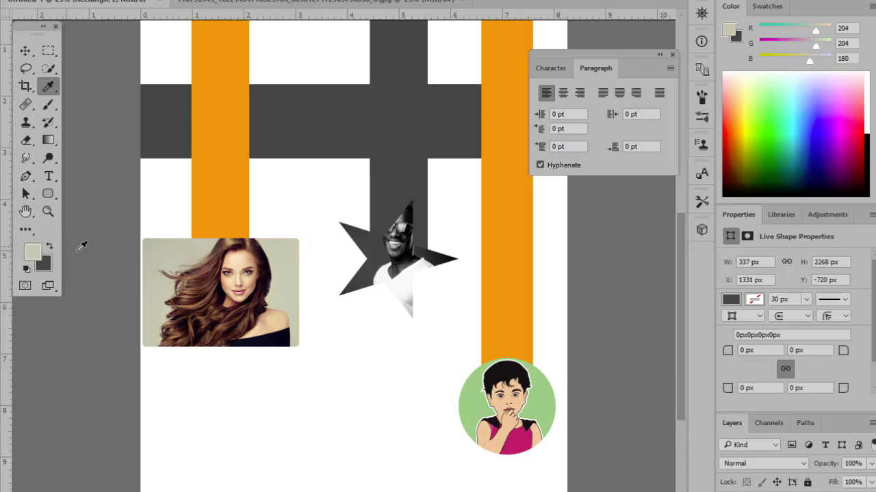
drag(303, 168, 284, 221)
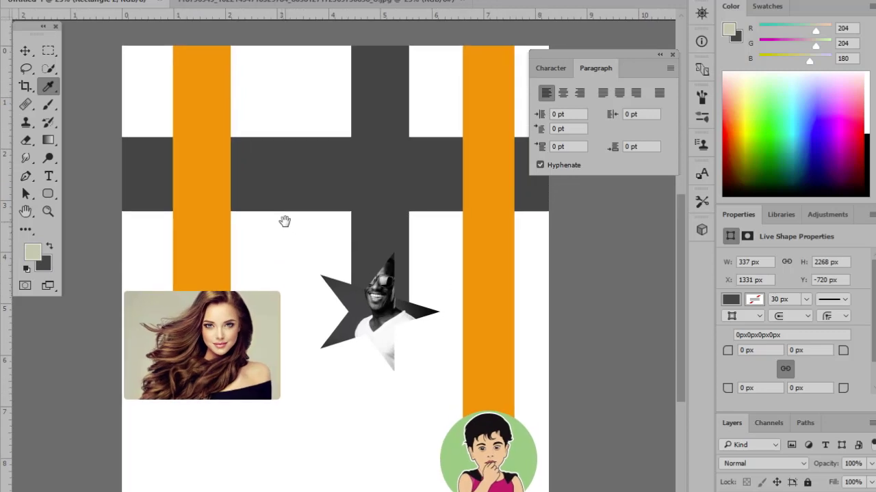
click(456, 447)
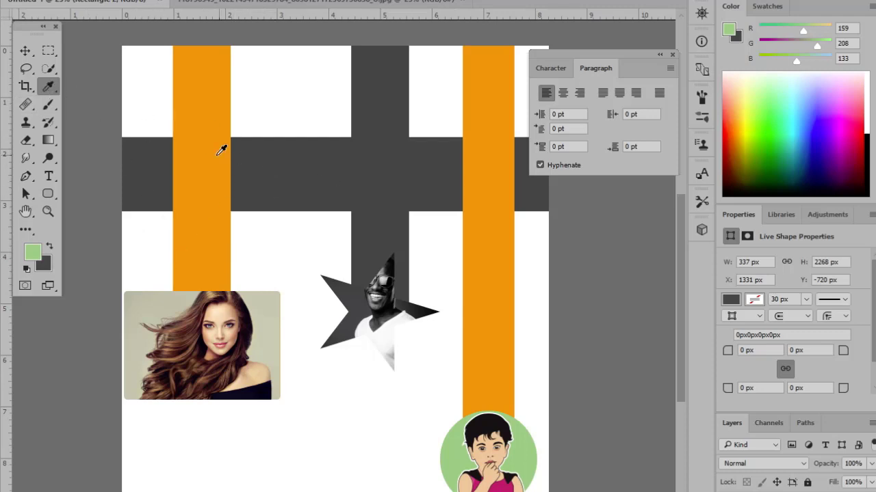
click(394, 110)
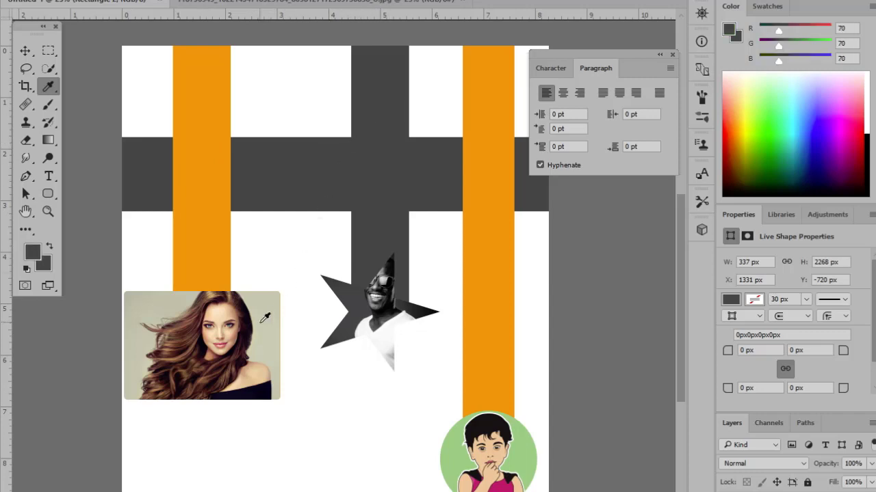
click(277, 60)
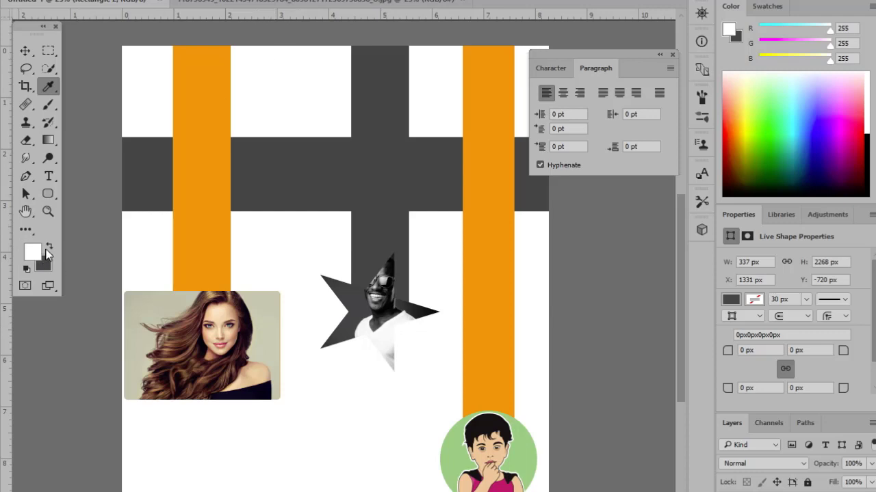
click(99, 223)
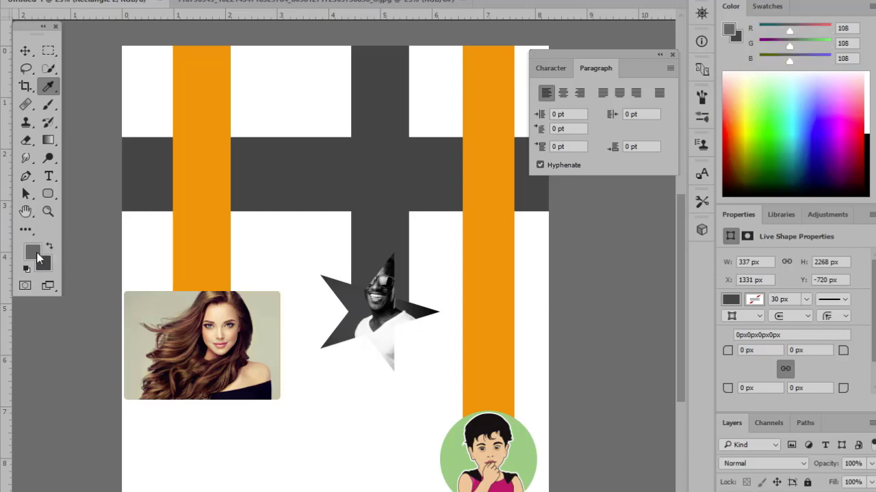
Step: Sample foreground colours from the woman's hair, skin, dark top and the beige background of her photo
click(194, 318)
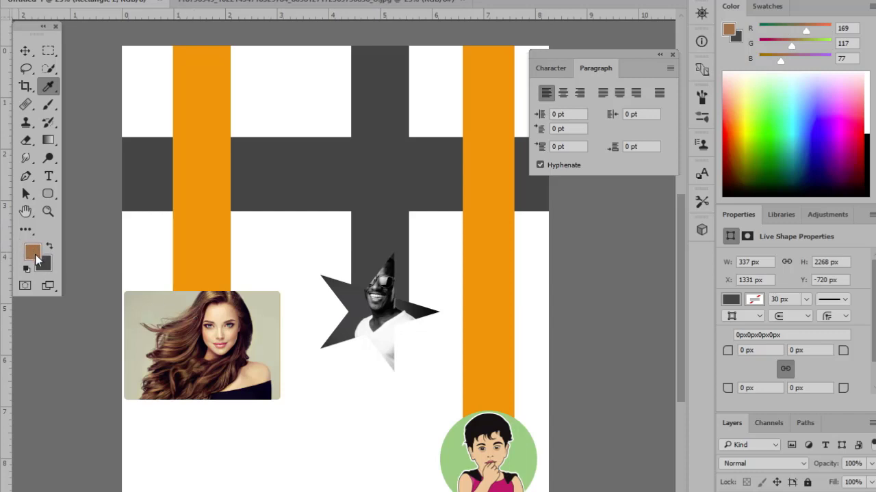
click(219, 316)
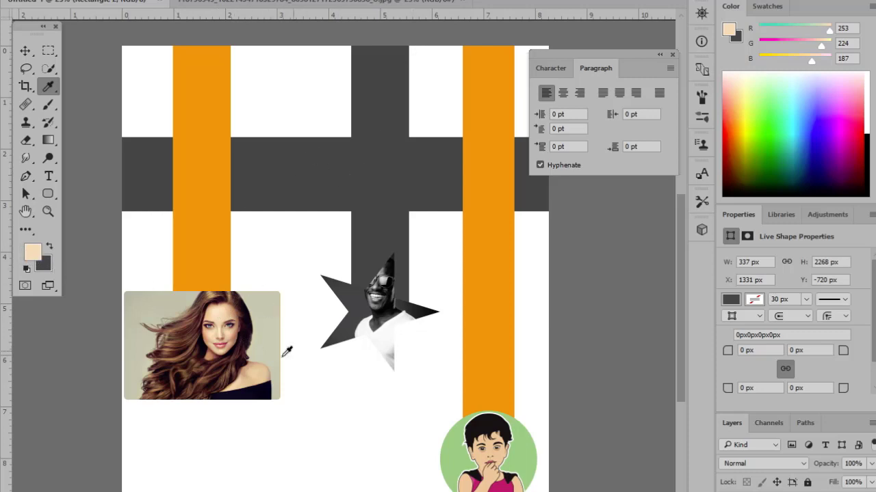
click(258, 396)
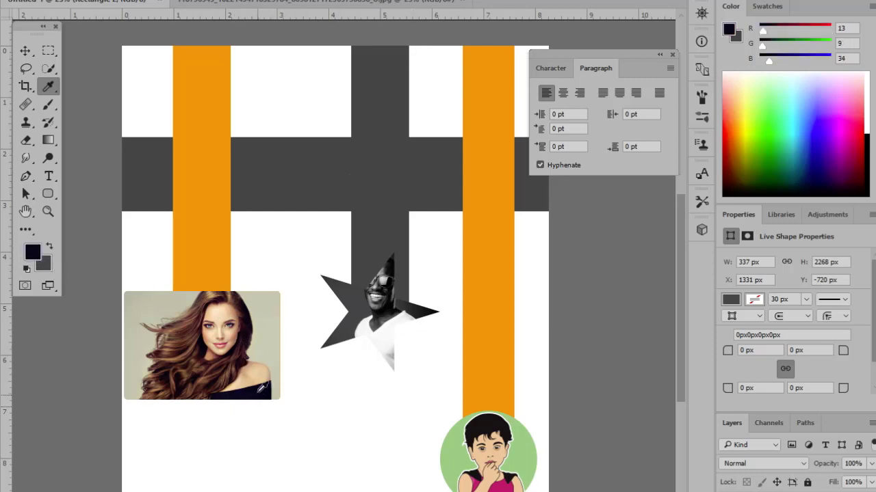
click(261, 373)
click(271, 335)
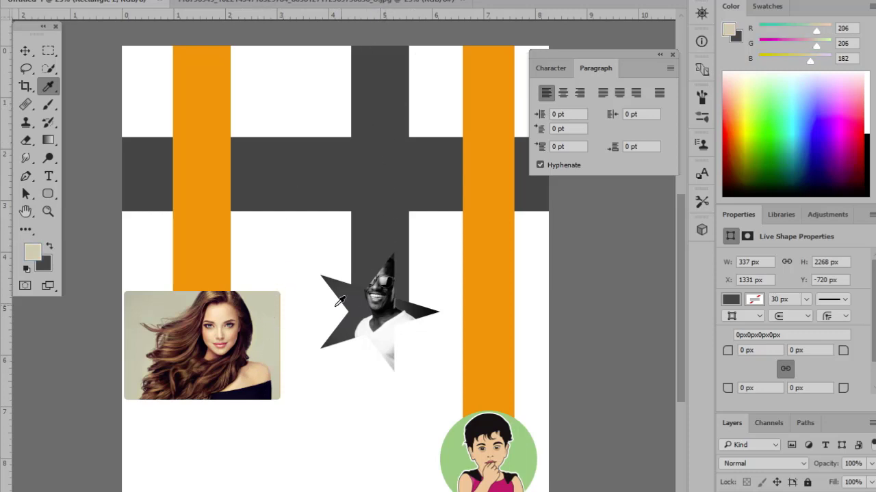
Step: Sample the light green from the circle picture's background and fill the middle stripe with it
click(451, 450)
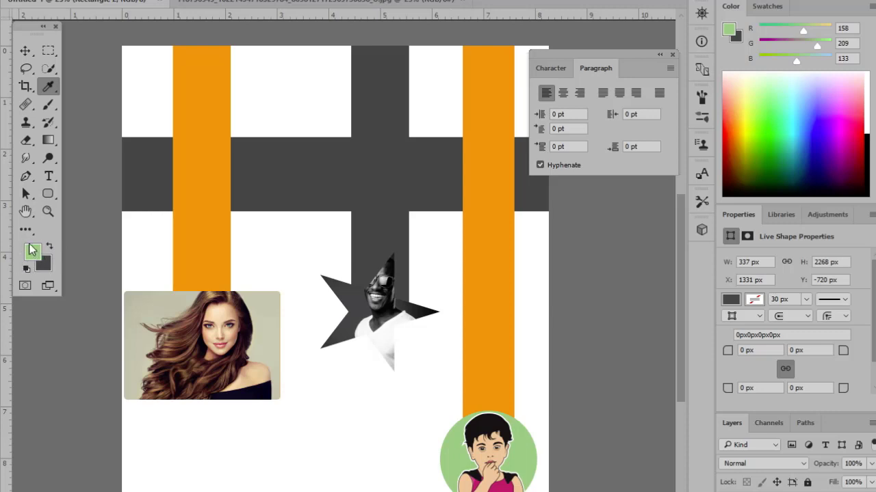
click(24, 50)
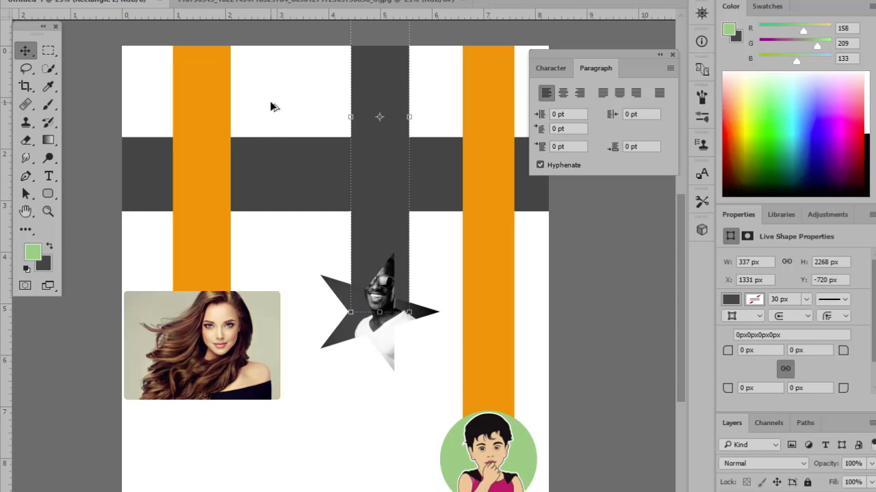
key(alt+BackSpace)
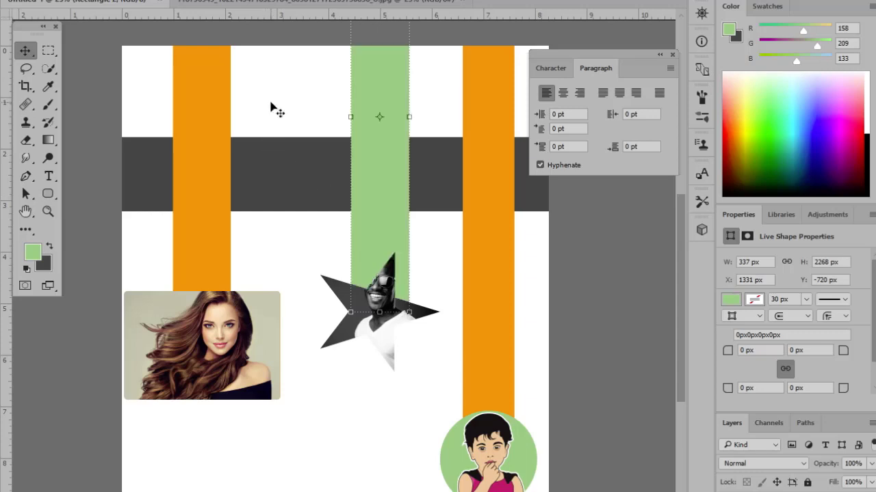
click(271, 104)
Step: Examine the recoloured layout zoomed out, up close and with the interface panels hidden
key(ctrl+minus)
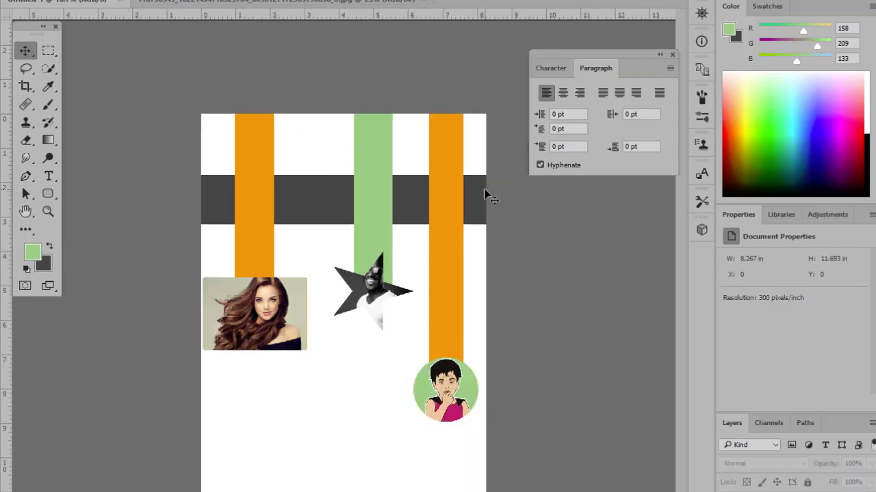
key(ctrl+plus)
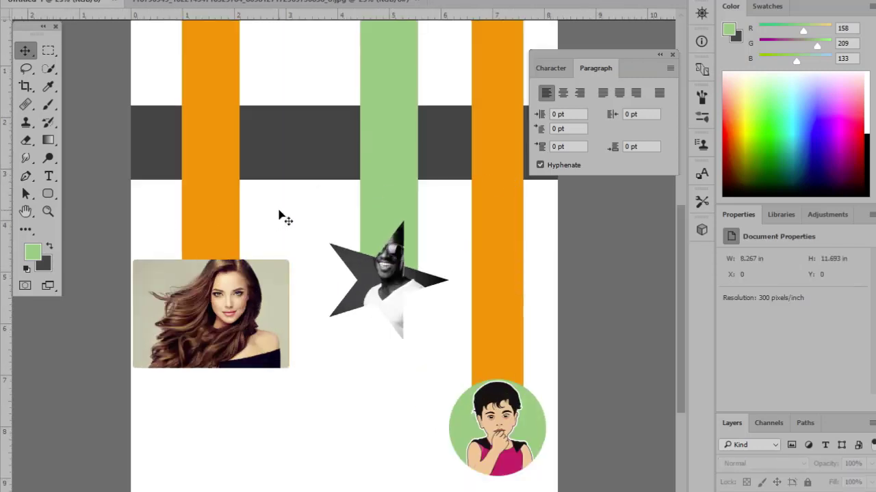
key(ctrl+minus)
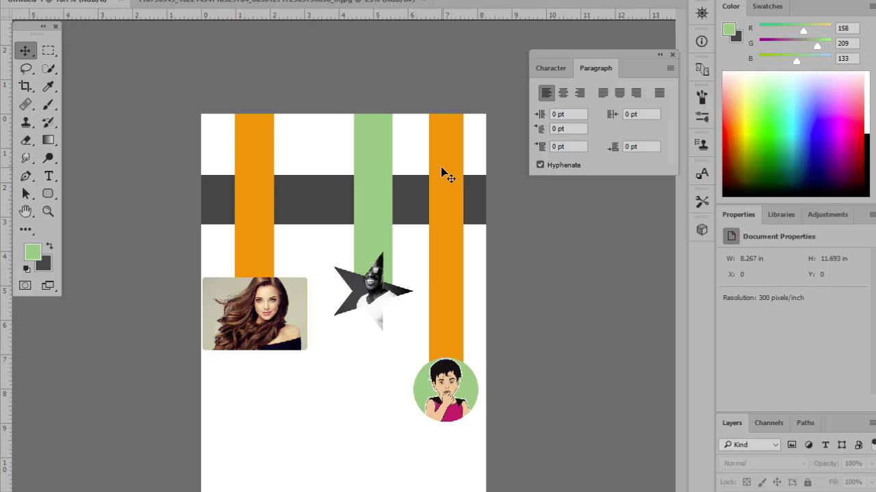
key(ctrl+plus)
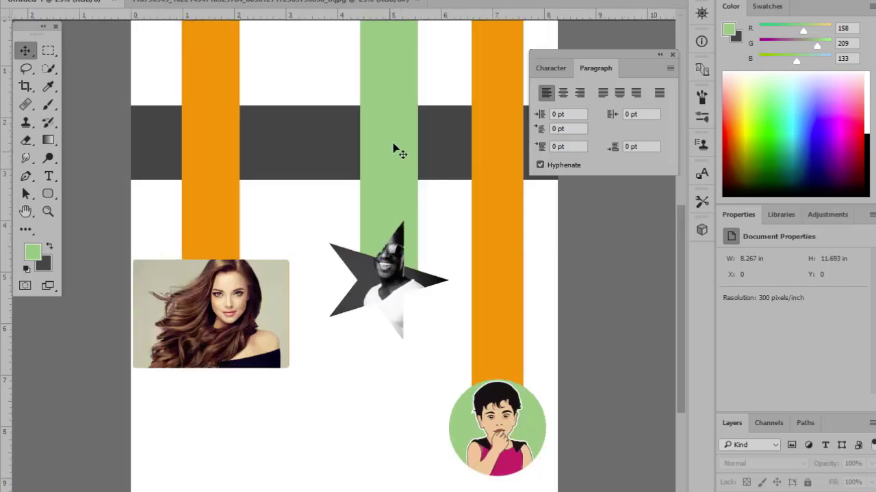
drag(412, 97, 404, 146)
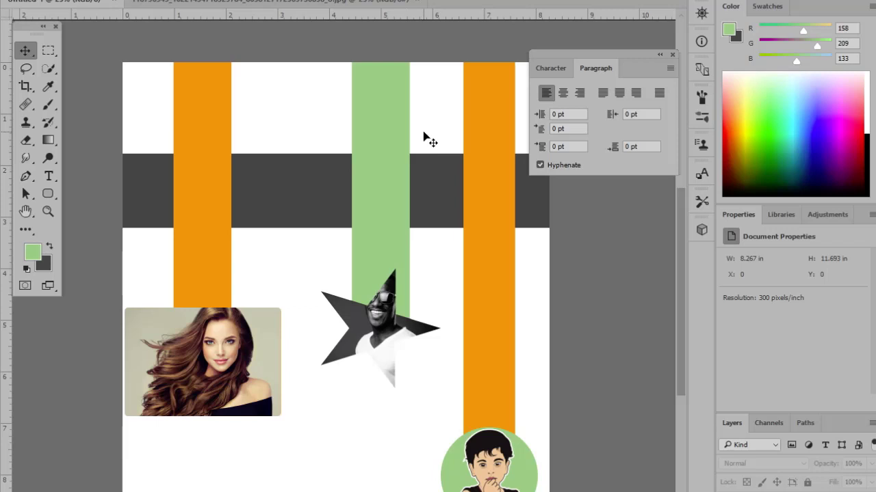
key(Tab)
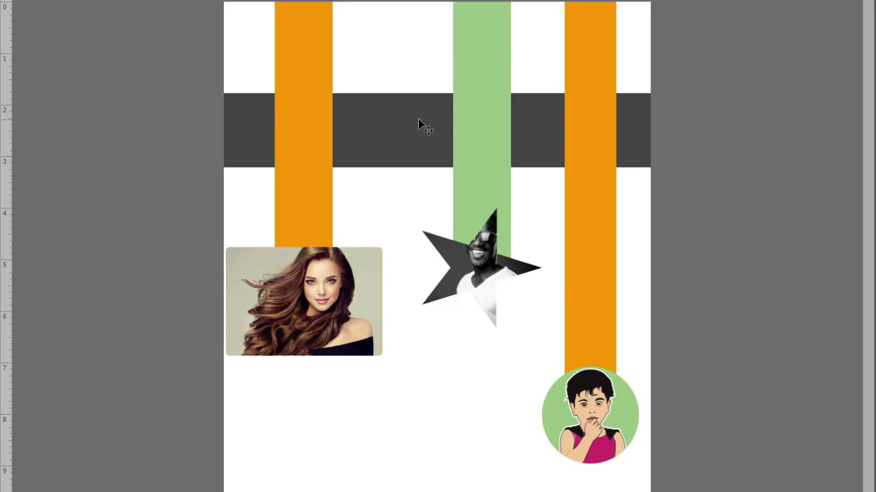
key(Tab)
mouse_move(332, 65)
mouse_down()
mouse_move(338, 91)
mouse_move(326, 59)
mouse_up()
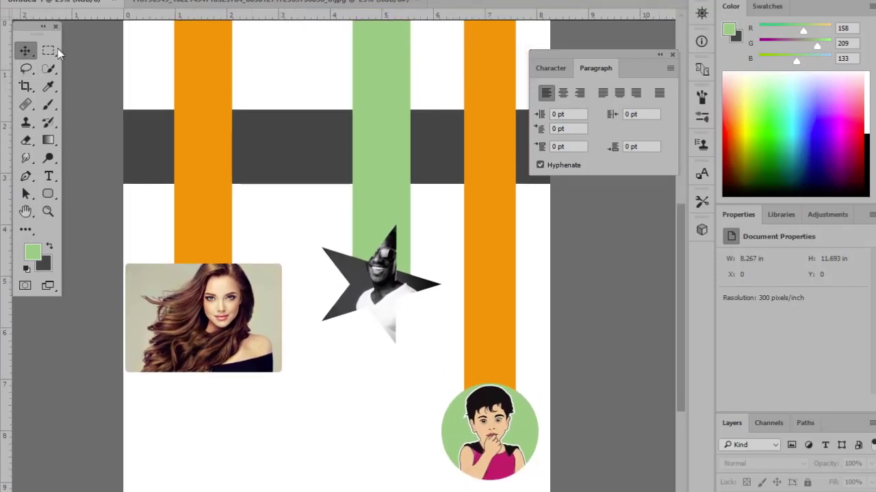
Step: Draw a rounded rectangle about 564 by 660 px on the empty area below the star and fill it with blue, RGB 39, 52, 255
click(48, 195)
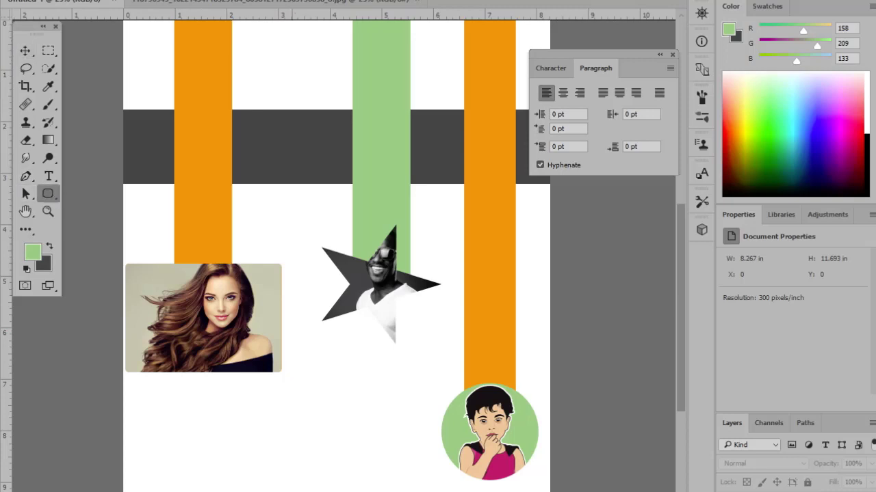
drag(293, 440, 390, 491)
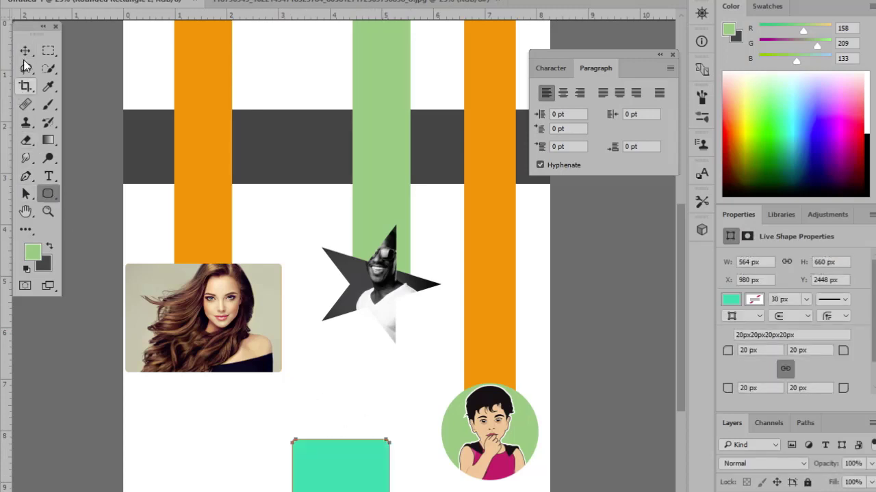
click(814, 126)
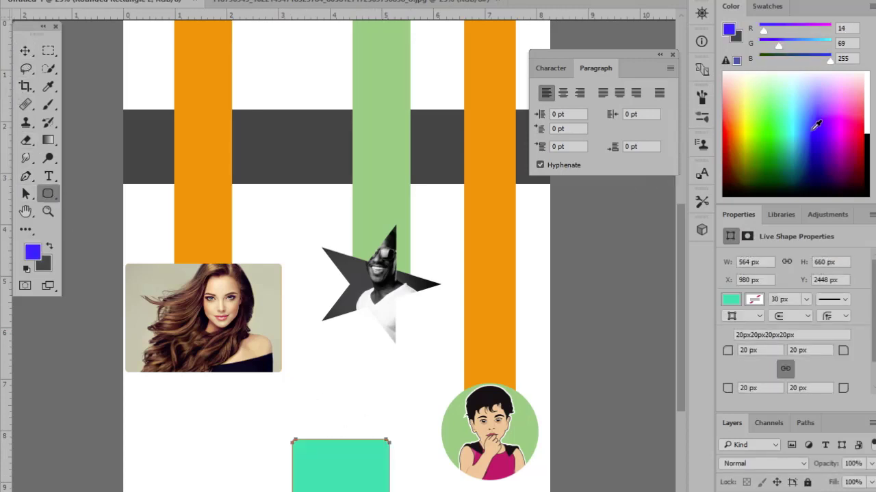
click(821, 120)
key(alt+BackSpace)
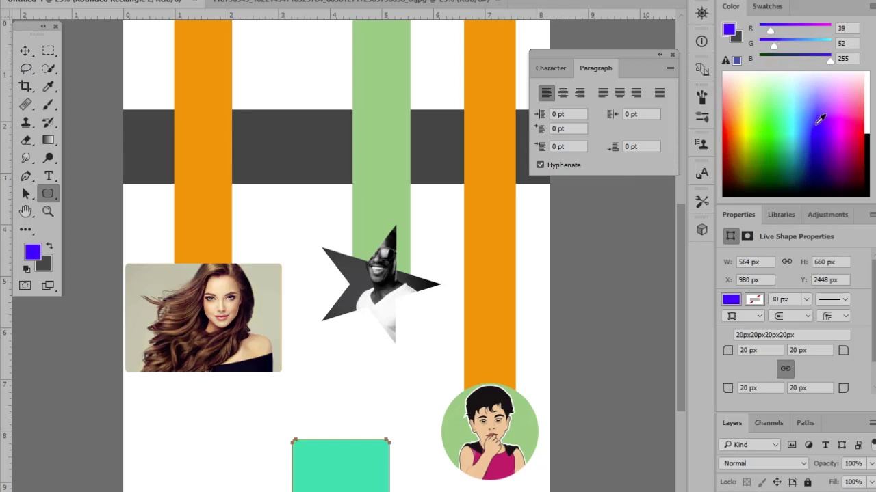
Step: Move the blue rounded rectangle onto the horizontal dark grey band, between the orange stripe above the woman's photo and the green stripe
key(v)
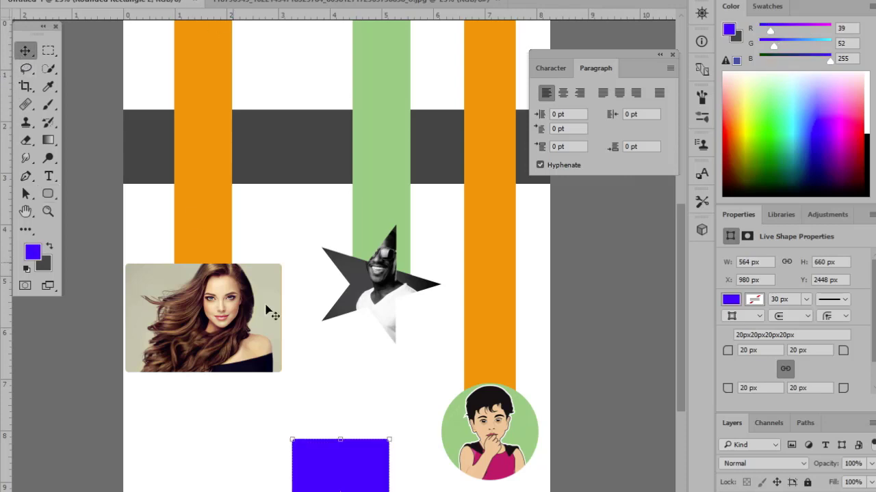
drag(363, 465, 315, 117)
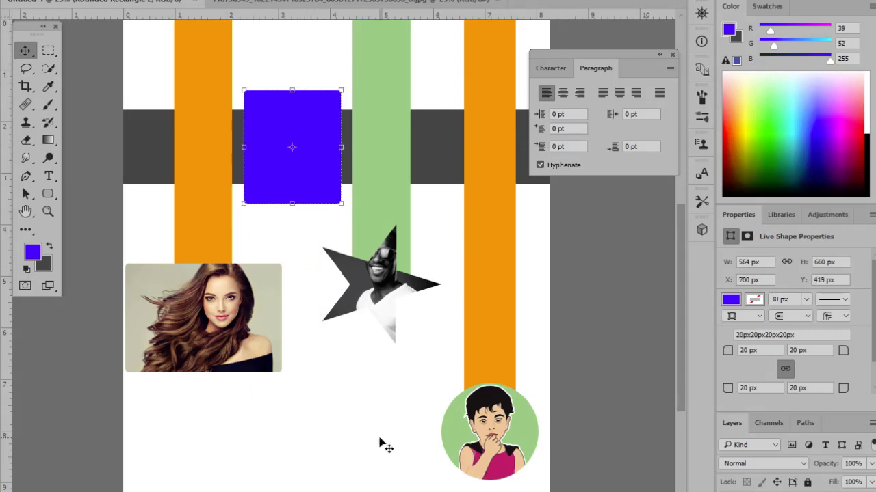
Step: Delete the blue rounded rectangle from the horizontal dark grey band between the orange and green stripes
click(400, 475)
key(ctrl+minus)
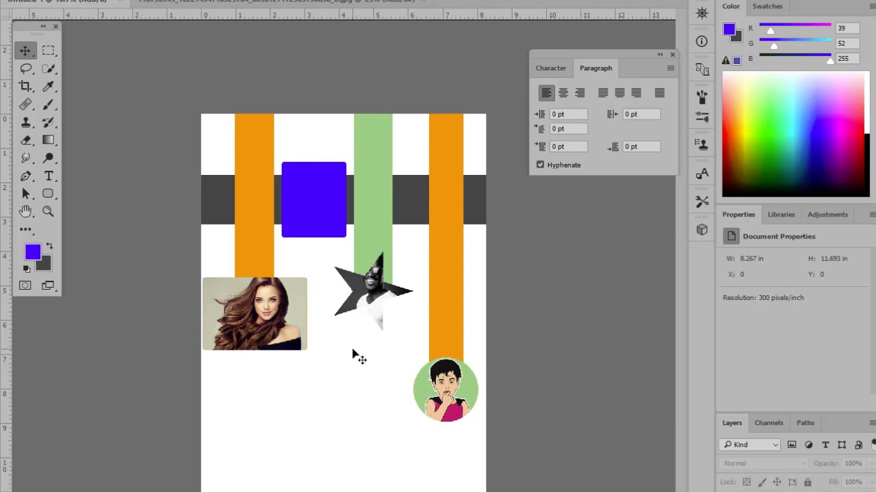
key(ctrl+plus)
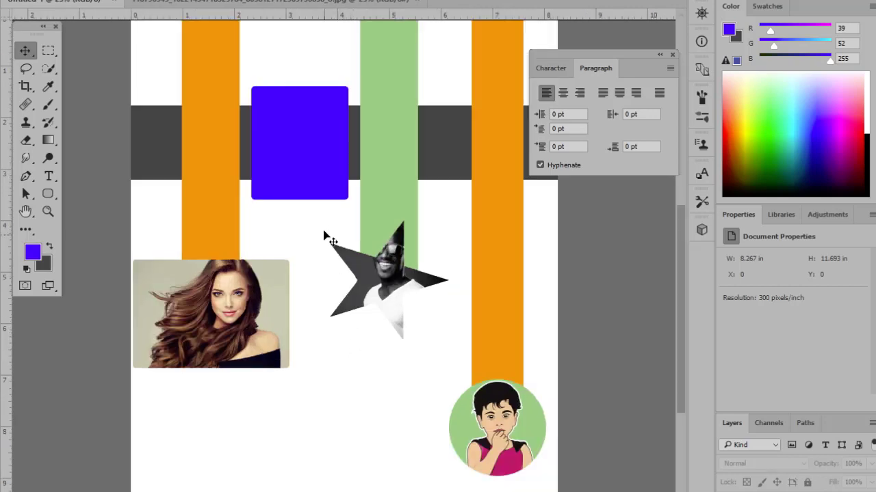
drag(327, 237, 315, 211)
drag(337, 316, 345, 361)
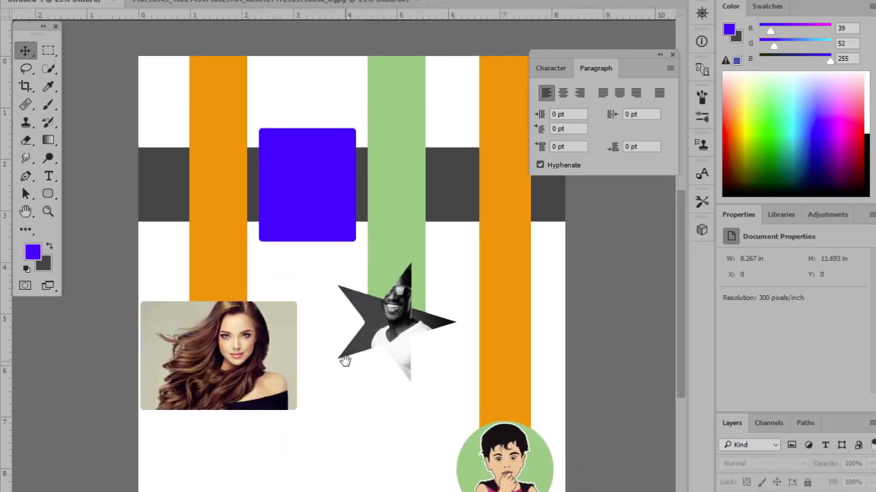
click(341, 184)
key(Delete)
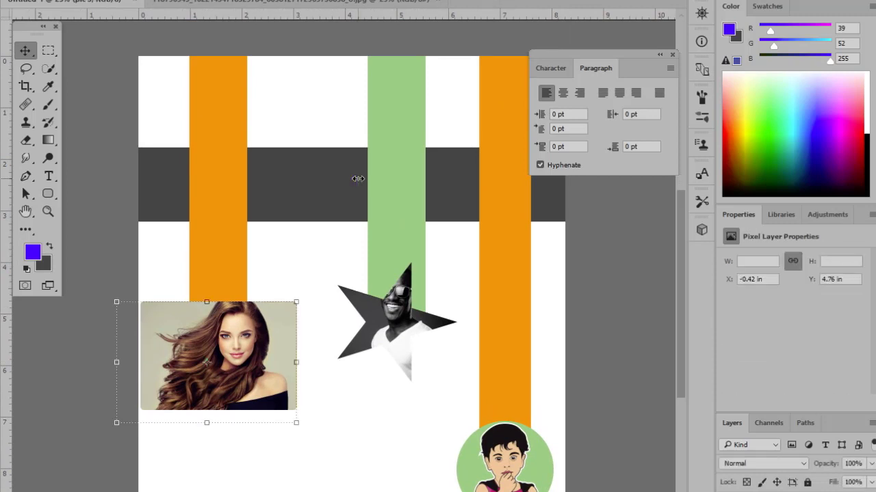
click(303, 123)
scroll(355, 399, down, 3)
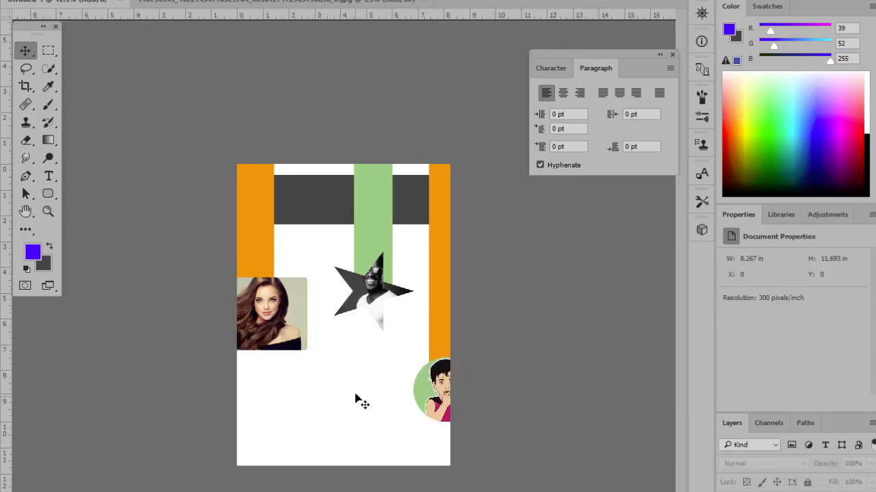
scroll(353, 356, up, 3)
drag(297, 101, 297, 119)
scroll(324, 170, down, 1)
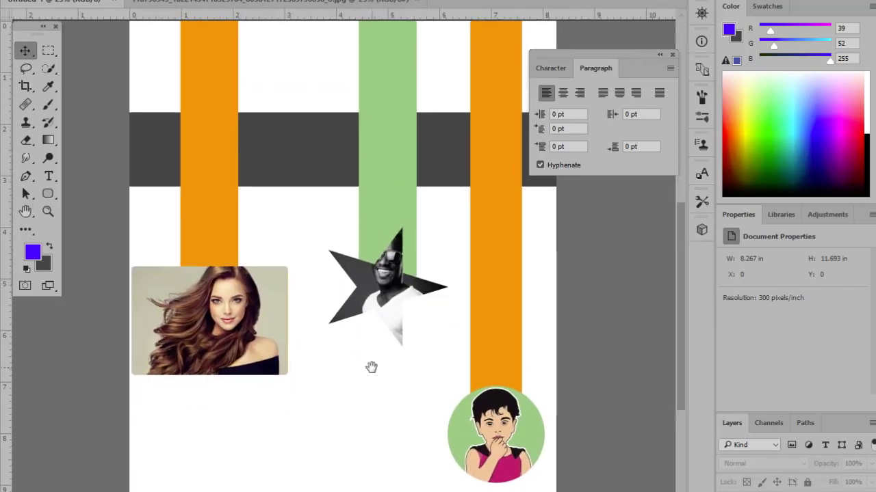
drag(372, 365, 332, 164)
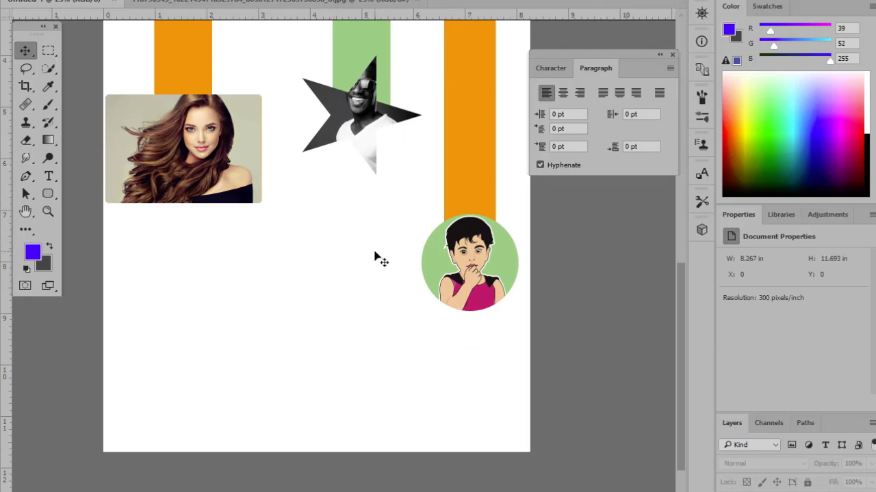
click(452, 301)
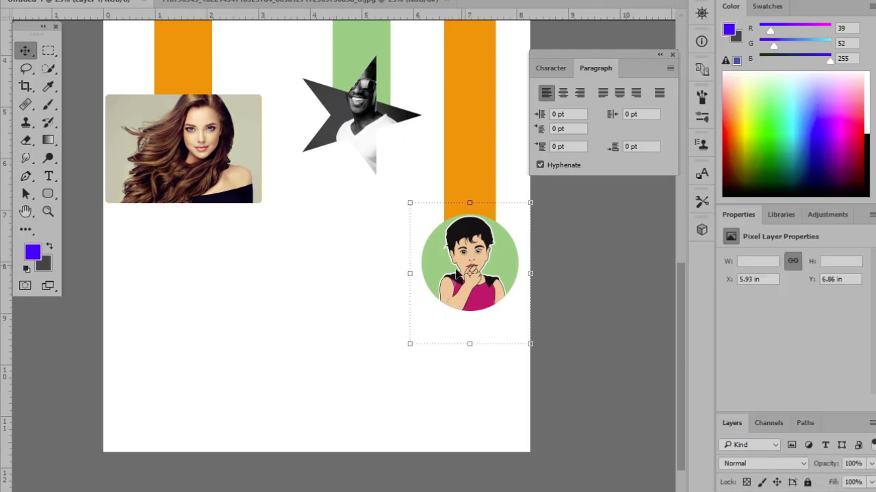
click(335, 285)
click(500, 260)
click(352, 318)
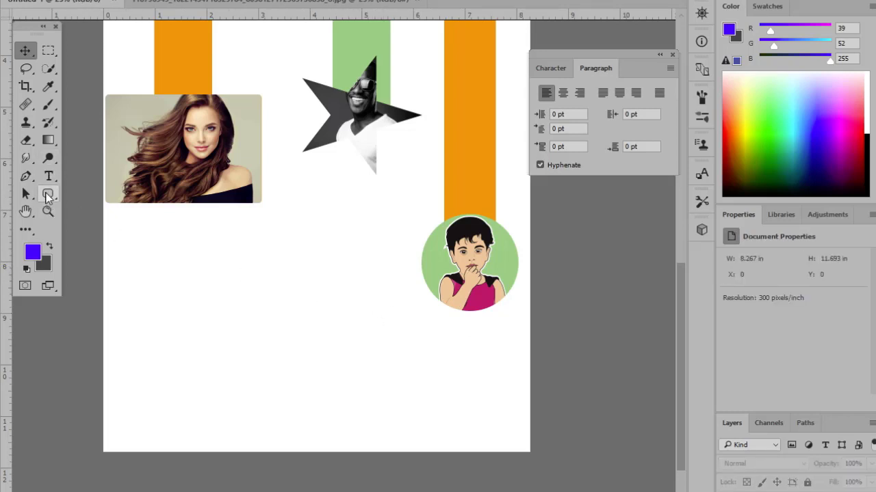
click(48, 195)
right_click(48, 196)
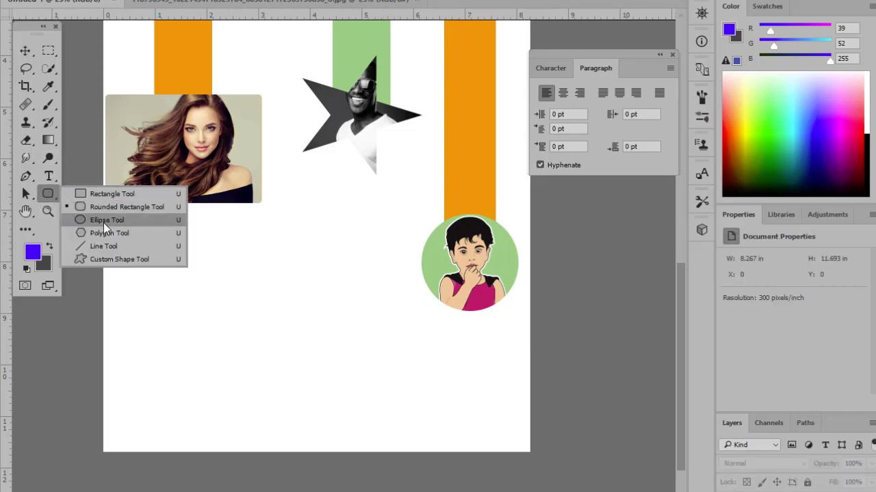
click(44, 194)
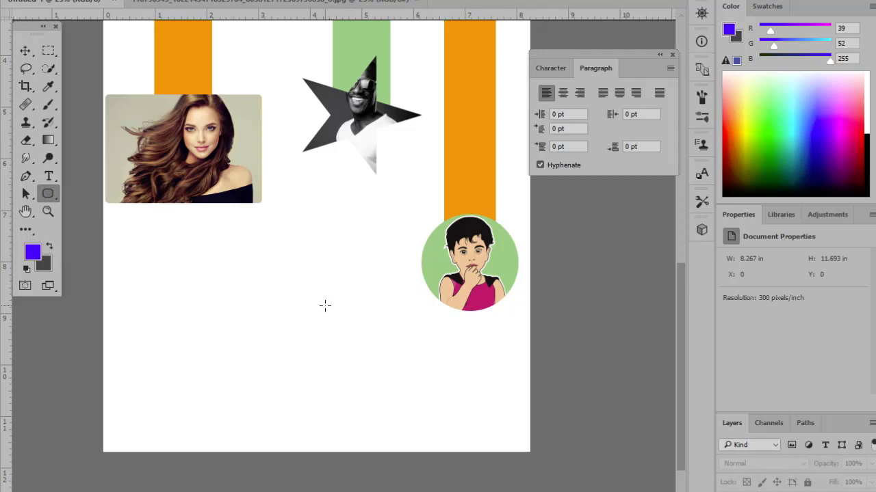
click(24, 51)
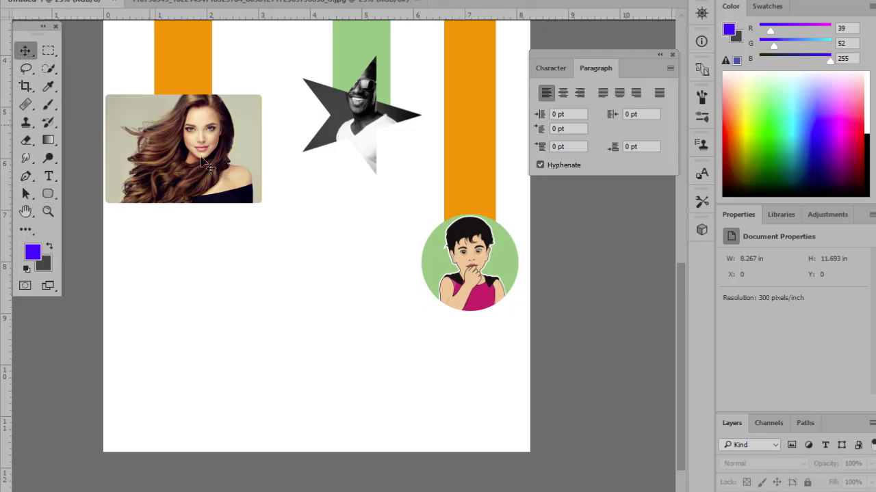
click(424, 272)
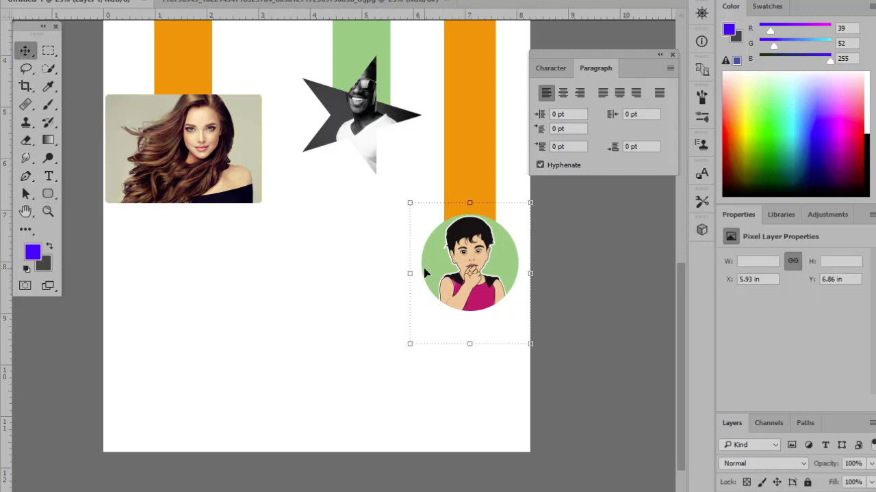
click(327, 293)
Step: Draw a circle about 688 px in diameter on the empty area below the woman's photo and the star, filled with the dark grey background colour
click(49, 195)
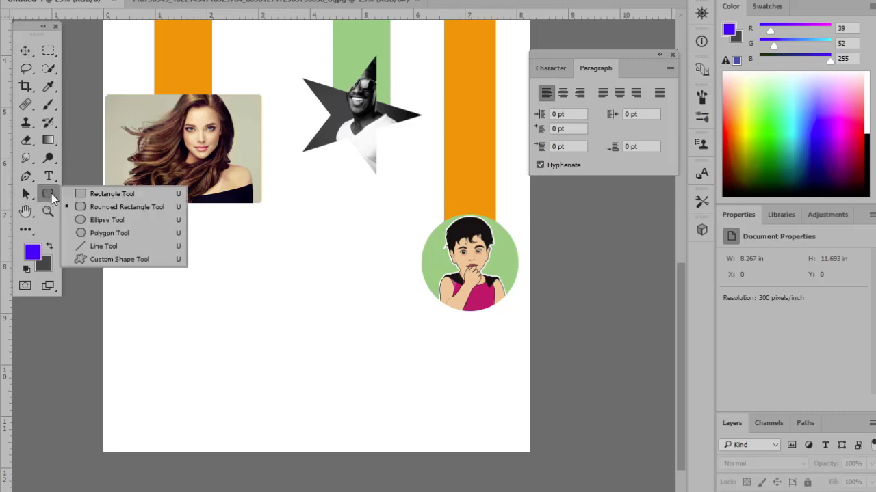
click(99, 219)
alt+click(273, 309)
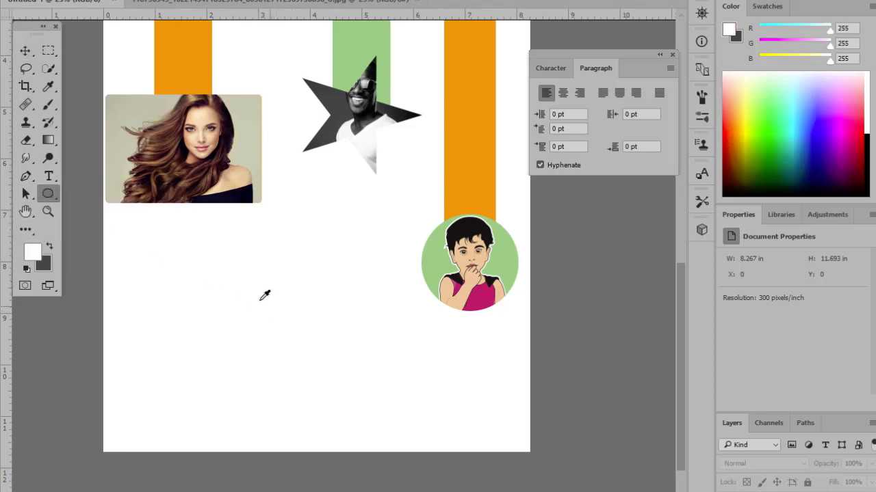
drag(288, 297, 347, 363)
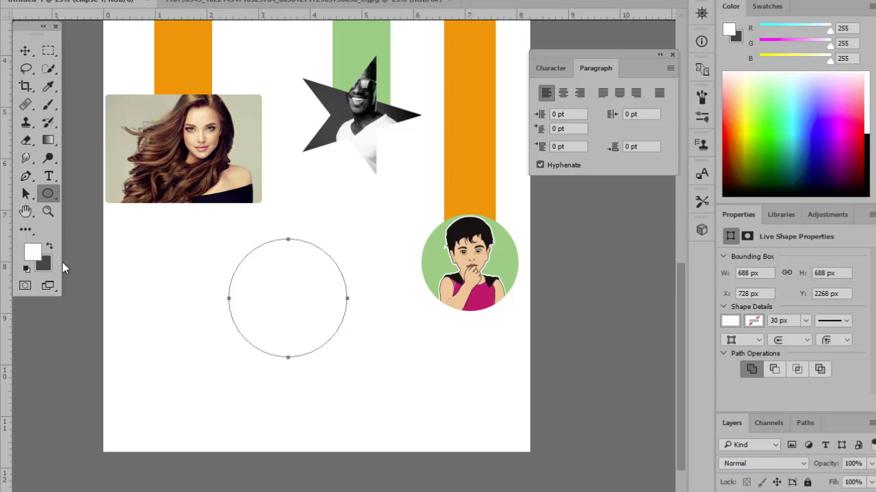
key(ctrl+BackSpace)
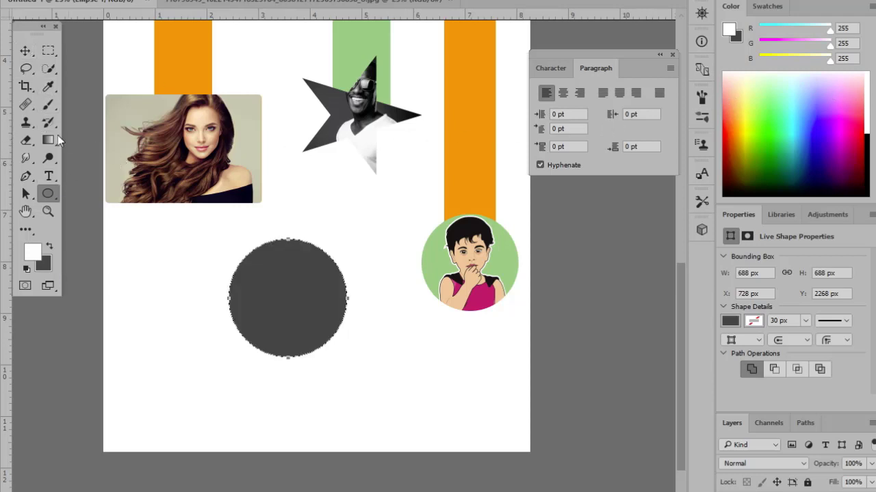
Step: Sample the light green, RGB 159, 209, 133, from the boy picture's background and fill the new circle with it
click(47, 87)
click(426, 251)
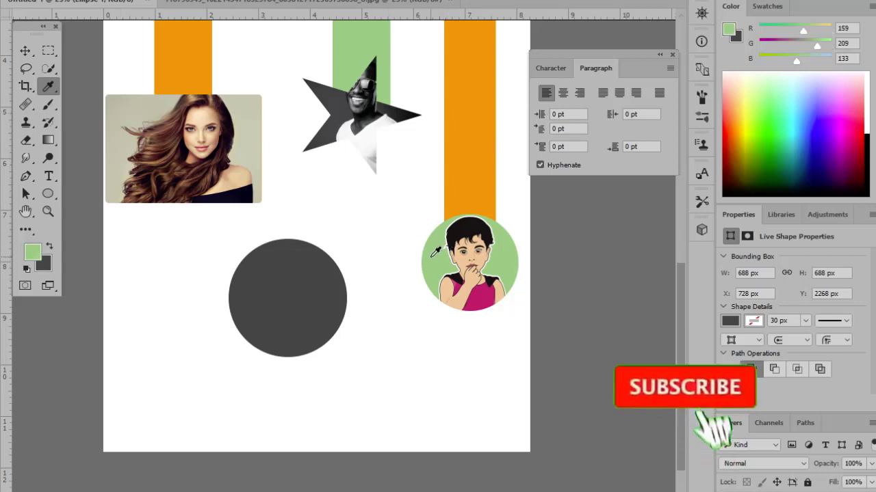
key(alt+BackSpace)
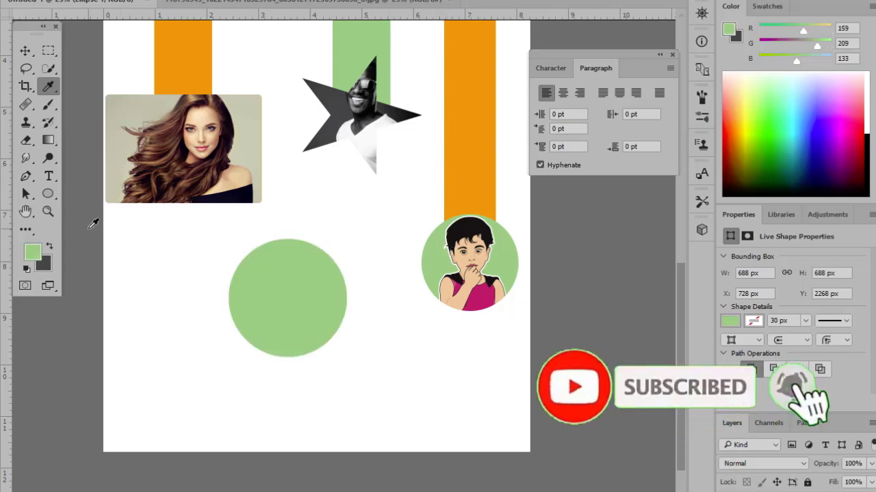
click(24, 51)
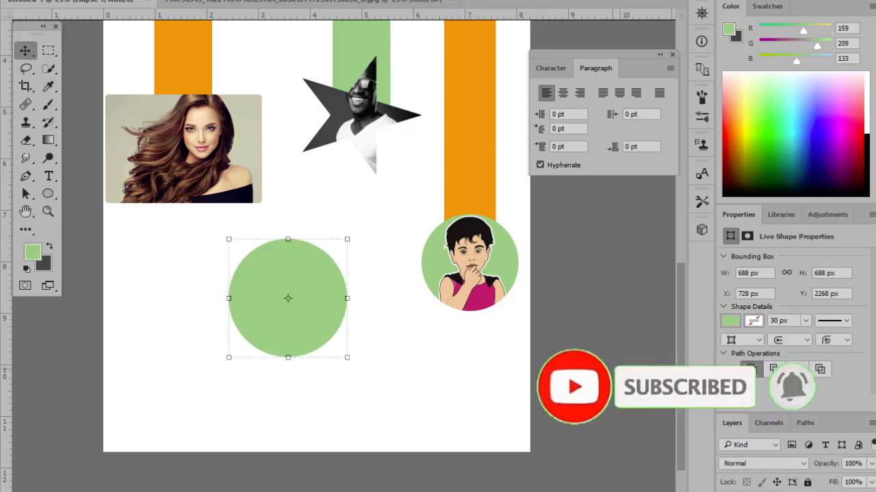
Step: Add a solid dark grey stroke to the green circle
key(ctrl+plus)
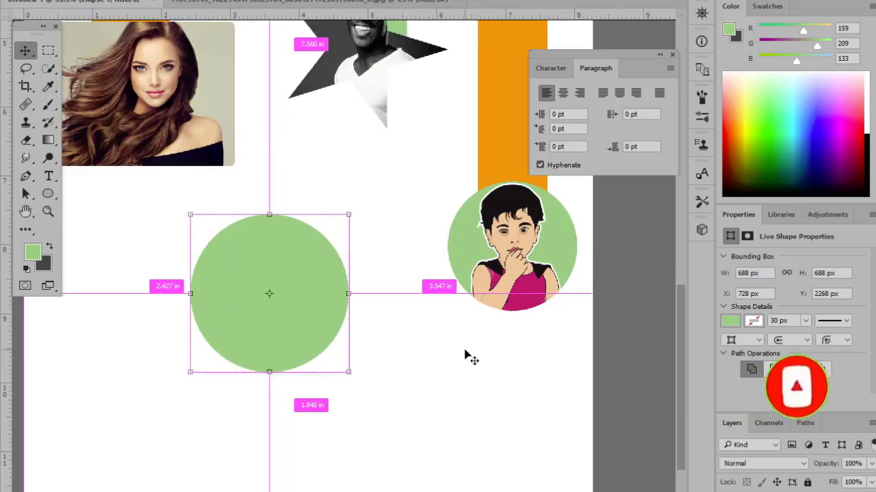
drag(359, 345, 451, 316)
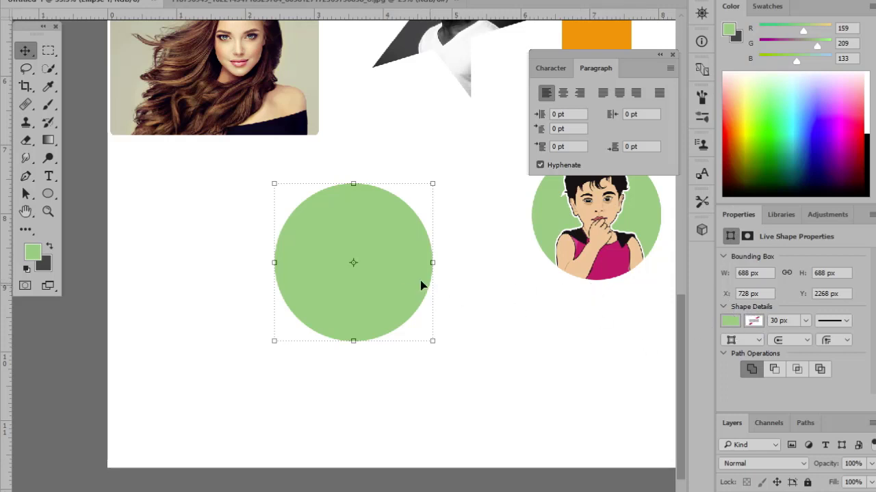
click(754, 322)
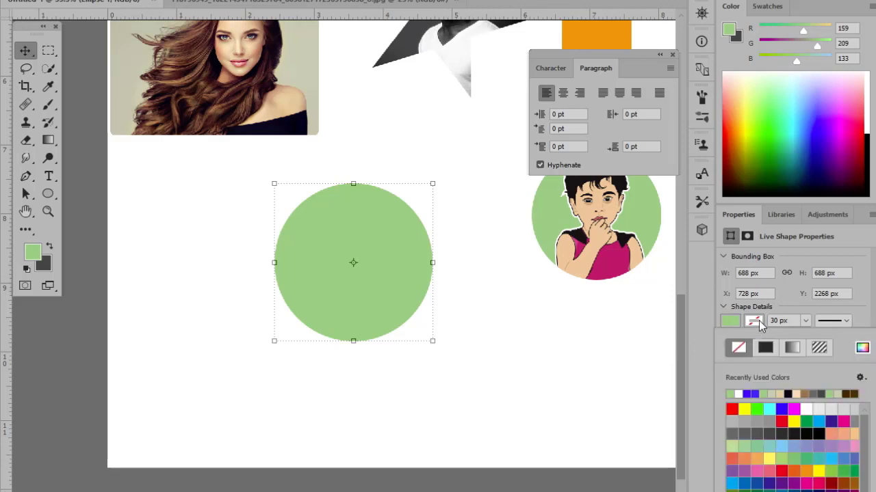
click(755, 322)
click(755, 321)
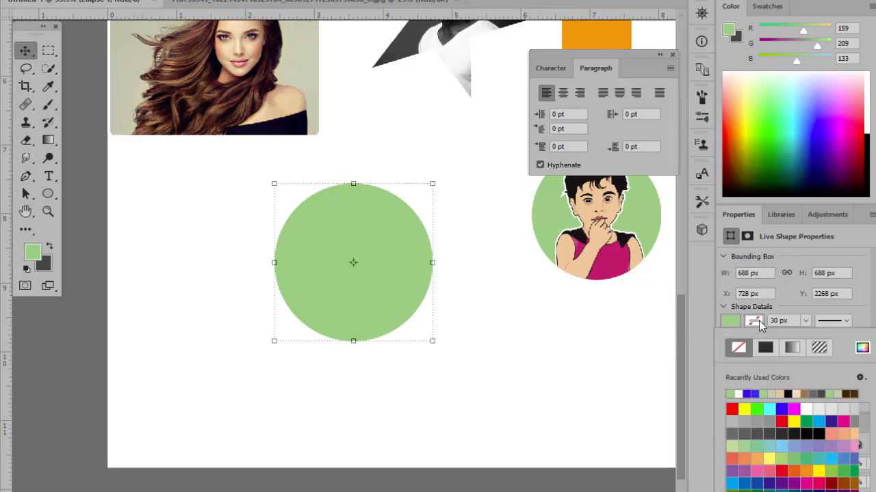
click(769, 427)
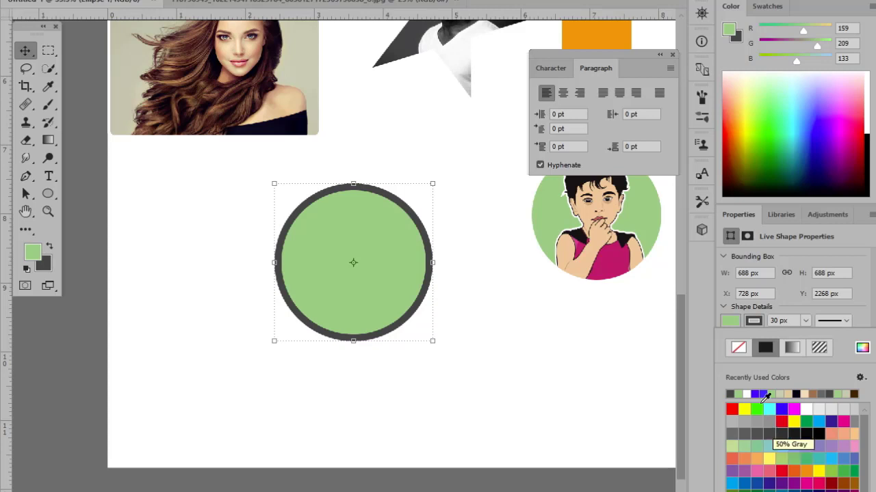
click(720, 301)
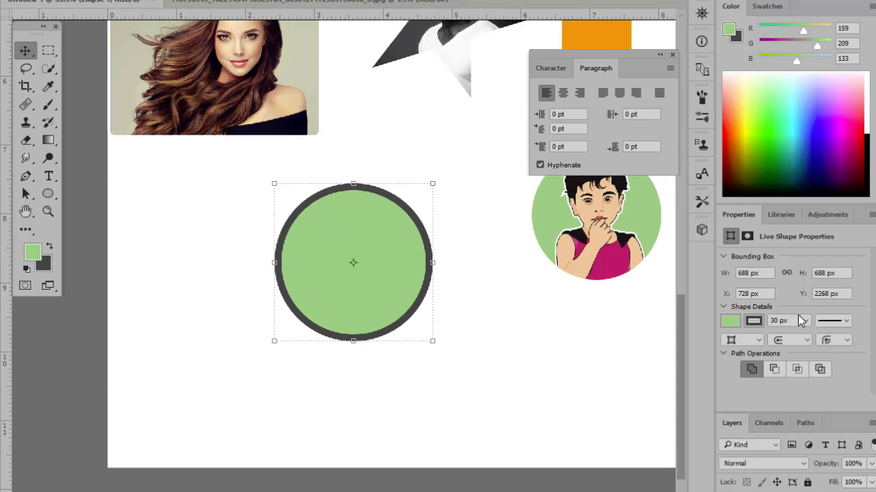
Step: Try a 50 px stroke width on the green circle and set it back to 30 px
click(787, 320)
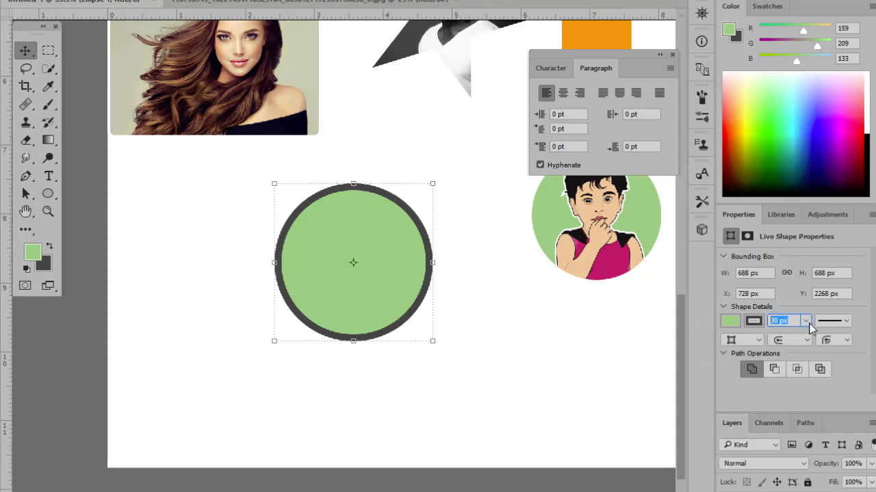
text(50)
click(838, 294)
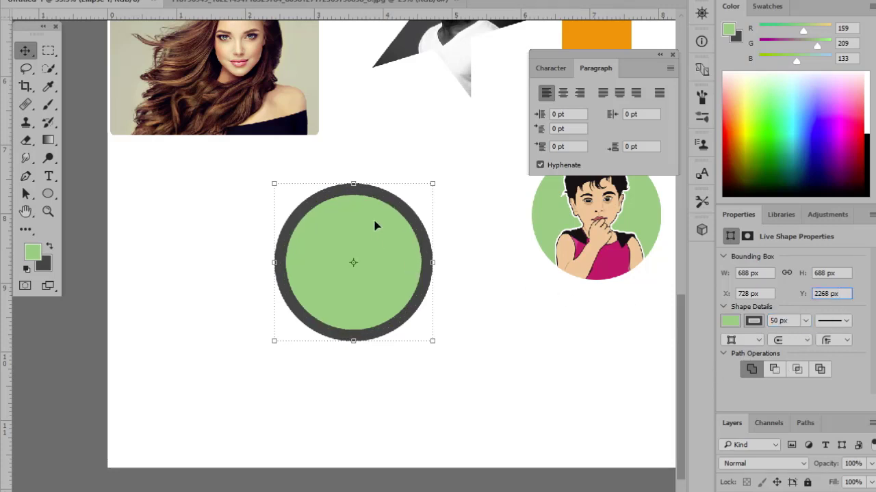
click(787, 321)
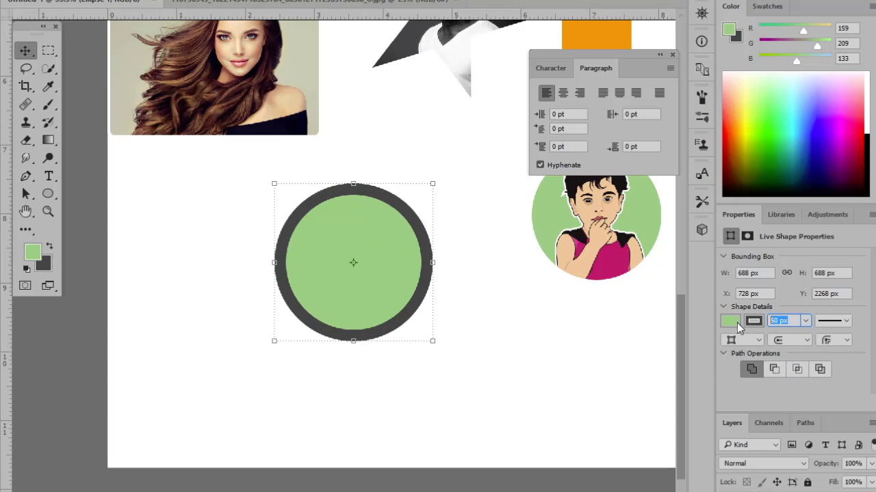
text(30)
key(Return)
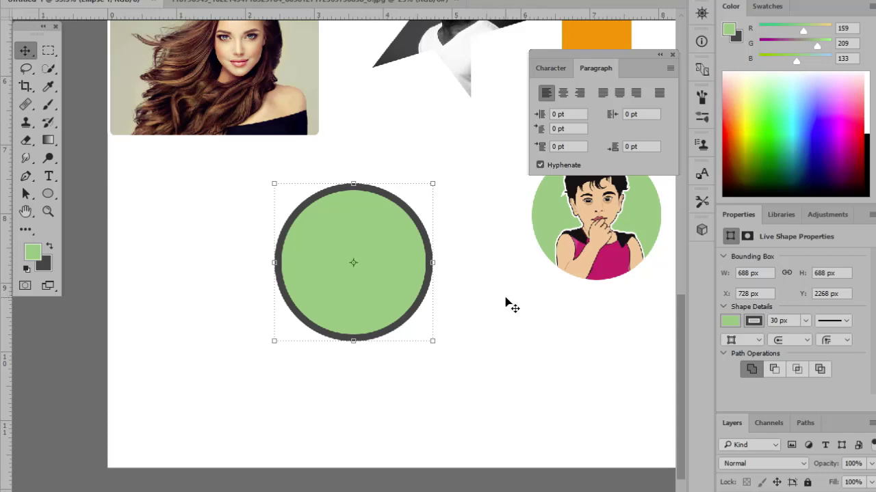
key(Left)
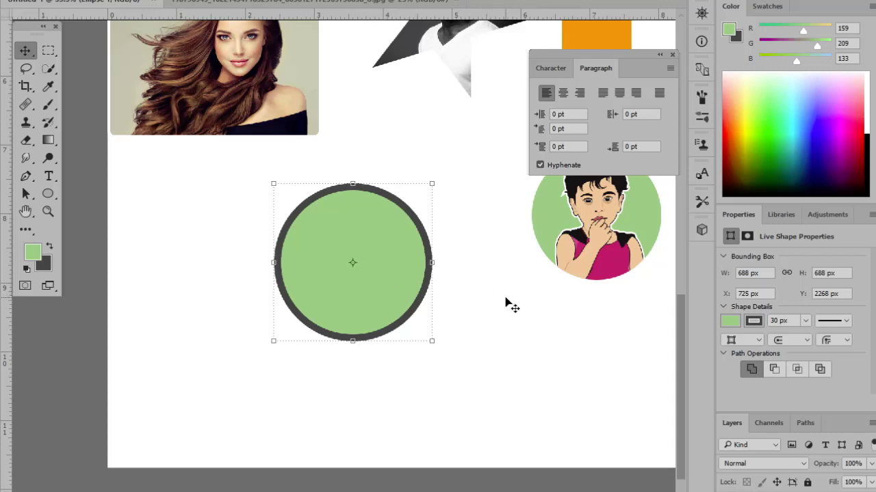
key(ctrl+z)
Step: Set the green circle's stroke width to 20 px
key(ctrl+plus)
key(ctrl+plus)
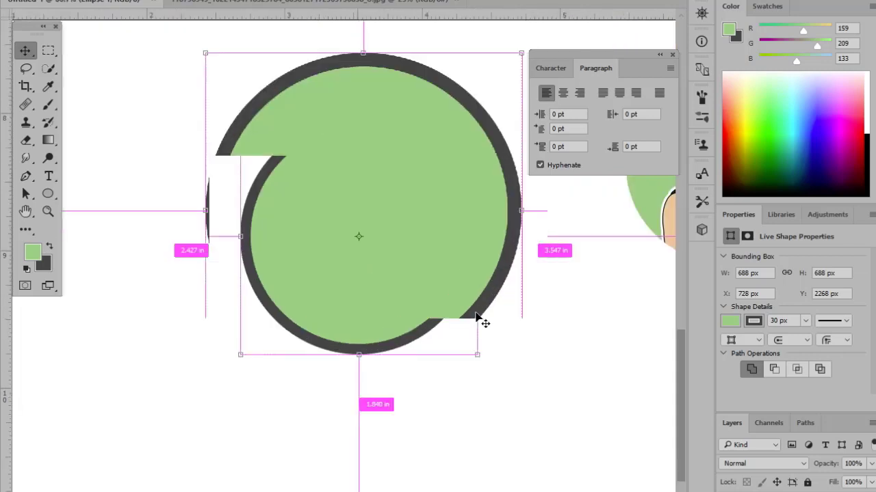
key(ctrl+minus)
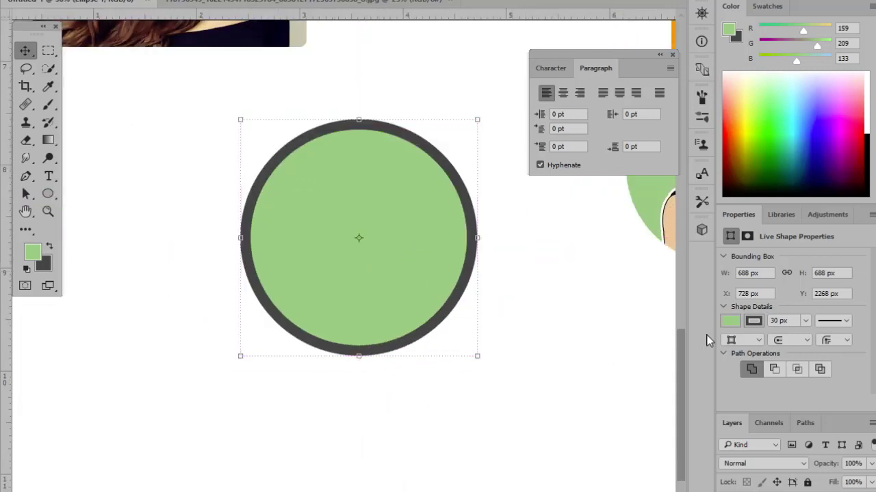
click(790, 320)
text(20)
key(Return)
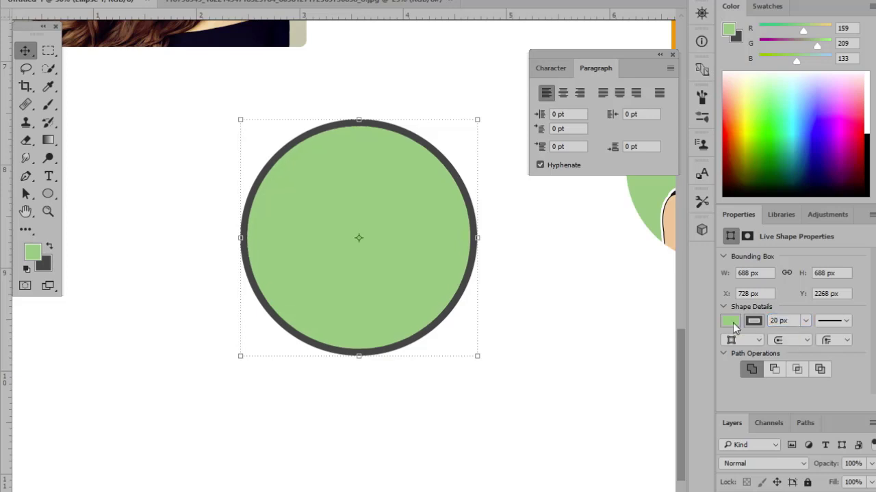
key(ctrl+minus)
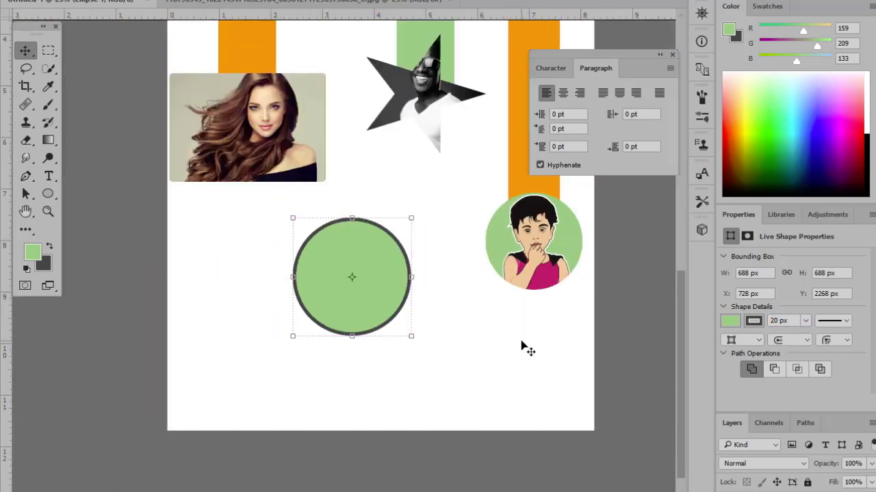
Step: Set the green circle's stroke width to 25 px
click(521, 347)
click(358, 283)
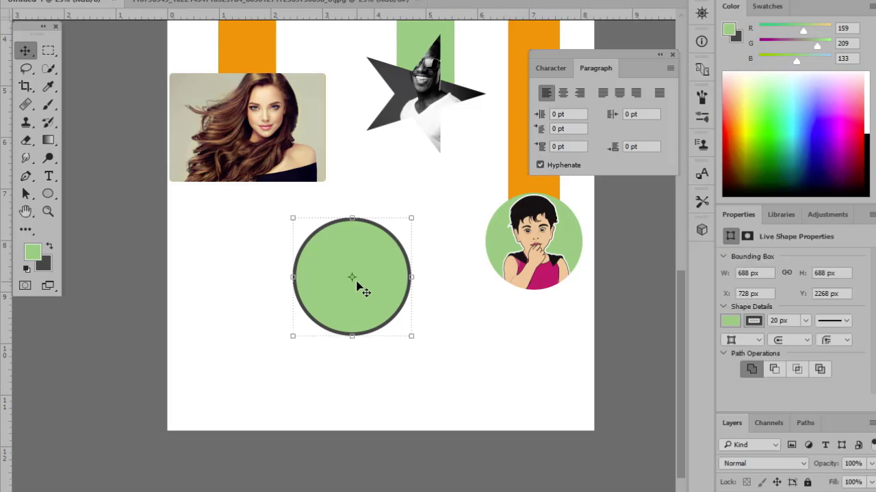
click(792, 320)
key(BackSpace)
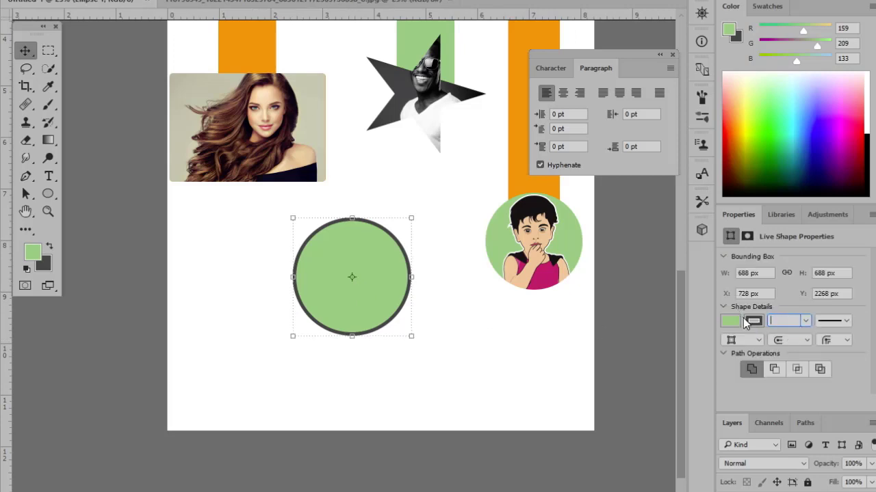
text(25)
key(Return)
click(493, 361)
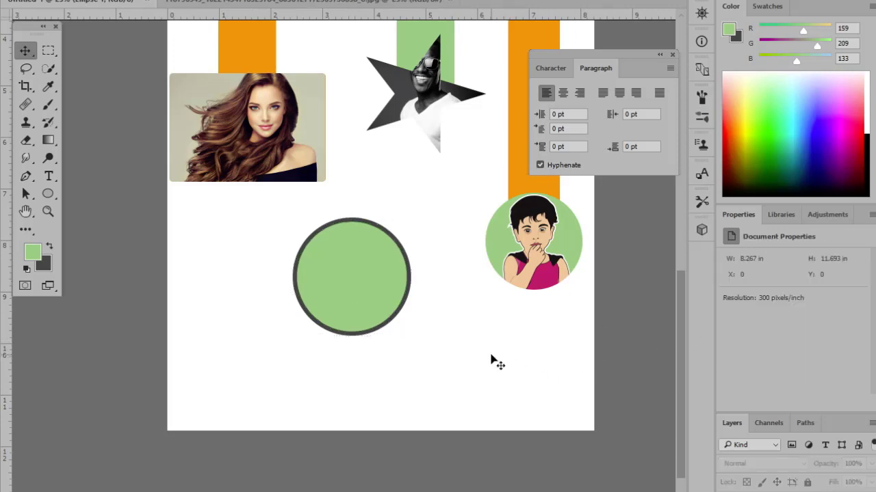
Step: Move the outlined green circle beneath the woman's rectangular photo, to about X 144 px, Y 2190 px
click(365, 244)
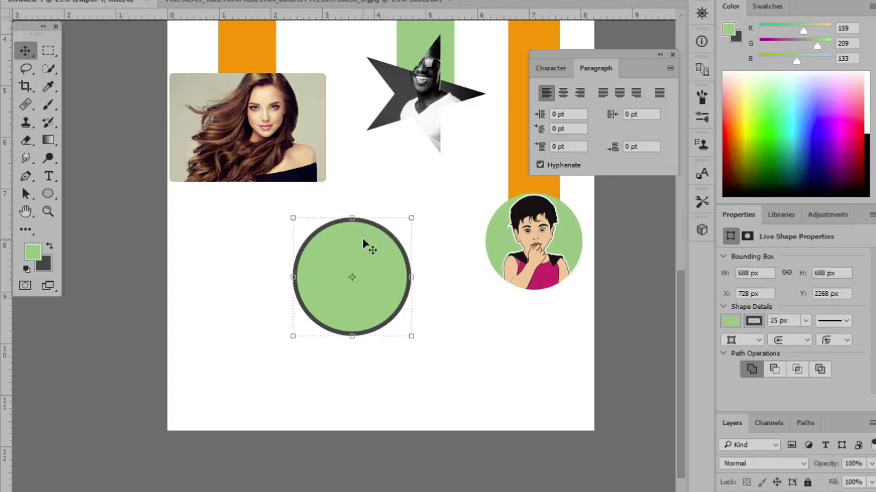
click(565, 247)
click(373, 298)
click(453, 305)
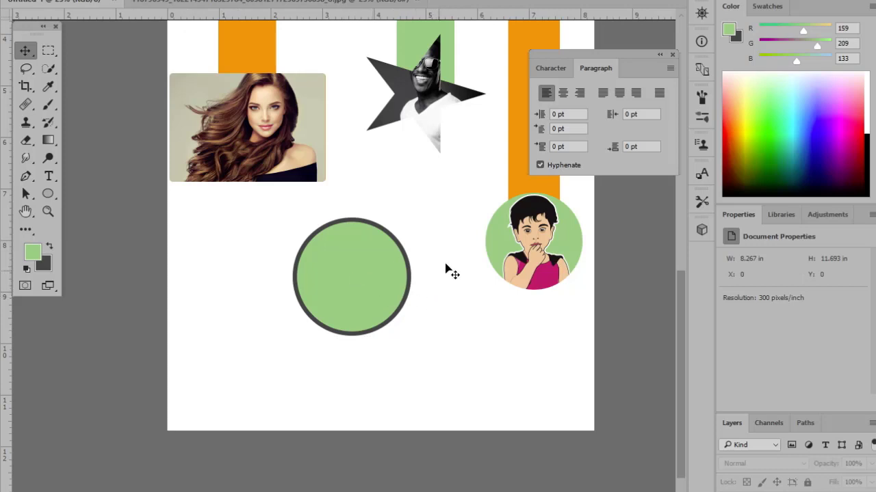
click(375, 290)
click(479, 315)
drag(376, 292, 277, 281)
click(303, 308)
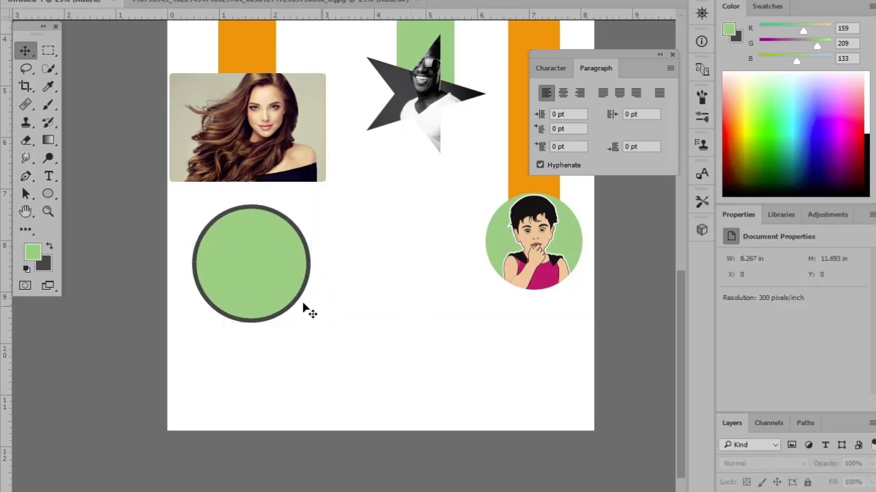
click(568, 242)
click(377, 313)
click(249, 271)
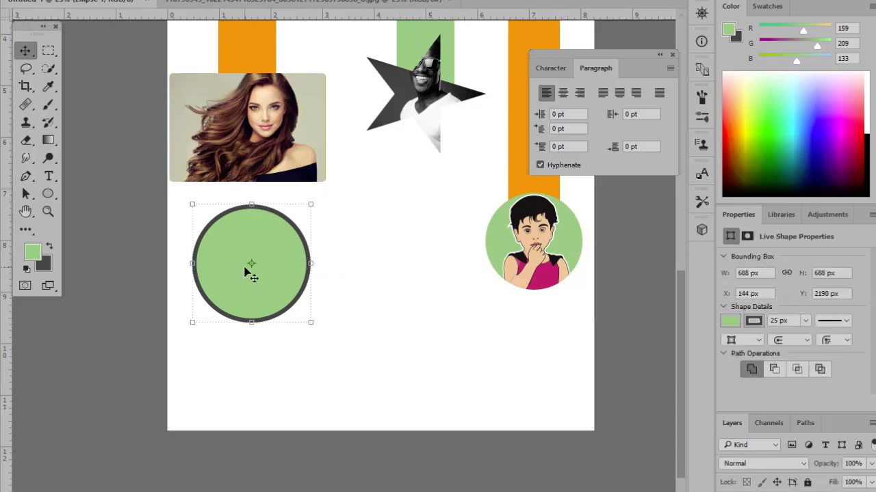
click(511, 248)
click(403, 289)
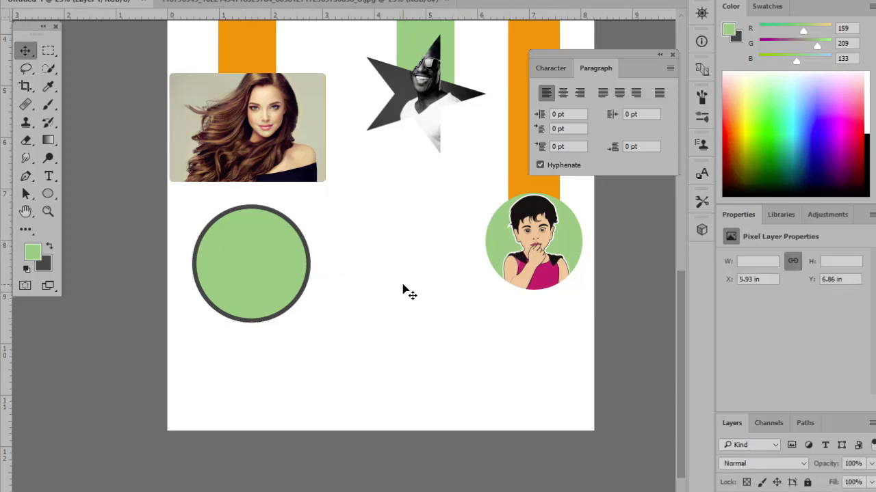
Step: Bring a copy of the long-haired woman's photo into the poster, scale it down and place it over the green circle
click(235, 6)
drag(67, 5, 302, 244)
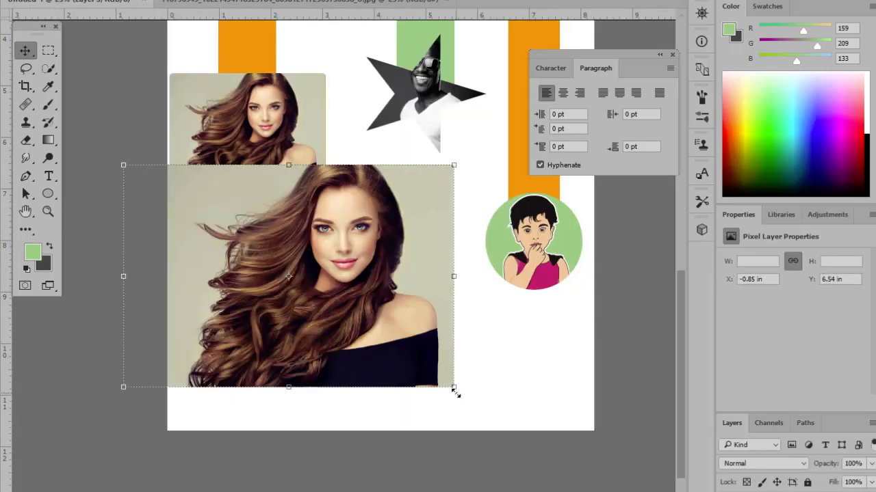
drag(454, 388, 365, 390)
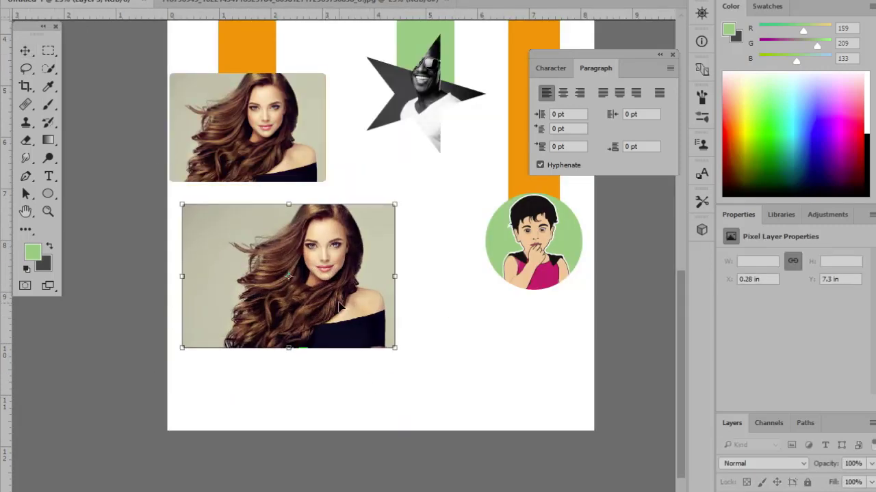
drag(342, 313, 278, 299)
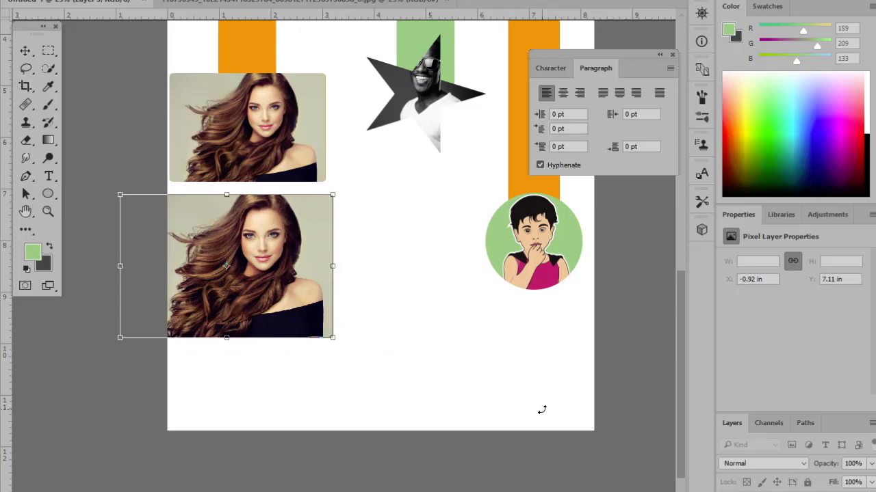
key(Return)
Step: Clip the new photo of the woman to the outlined green circle with a clipping mask
right_click(811, 487)
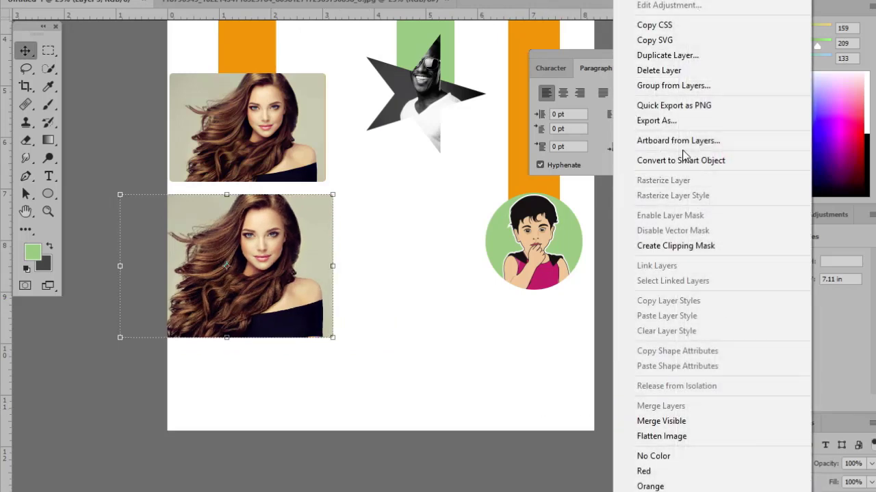
click(712, 245)
key(ctrl+plus)
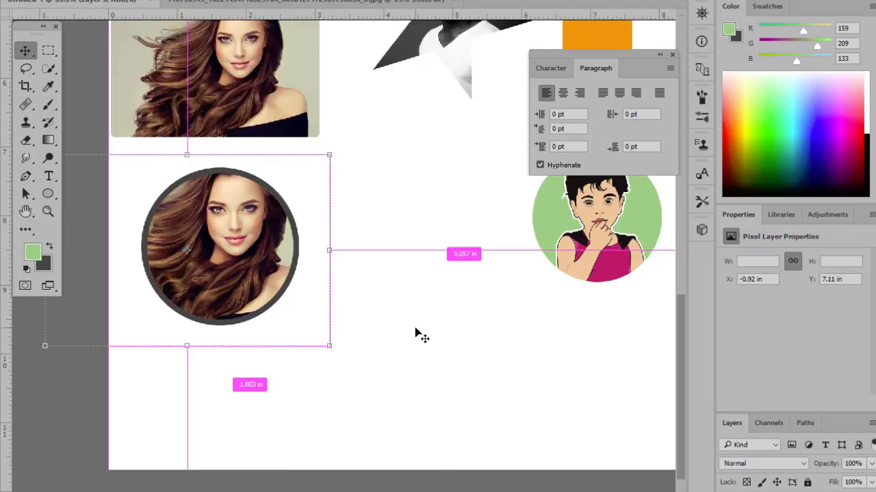
key(ctrl+plus)
key(ctrl+minus)
key(ctrl+minus)
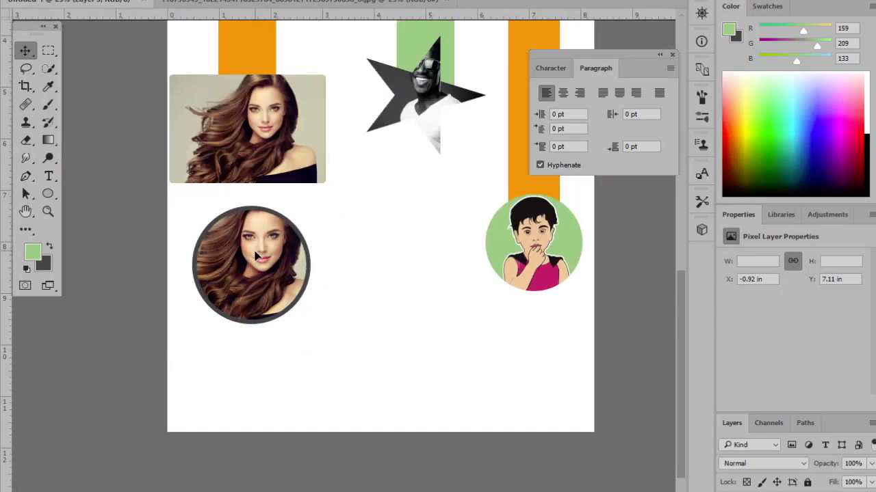
Step: Shift the clipped photo down inside the circle to Y 7.3 in so the woman's face is better centred
drag(255, 255, 256, 265)
key(ctrl+plus)
key(ctrl+plus)
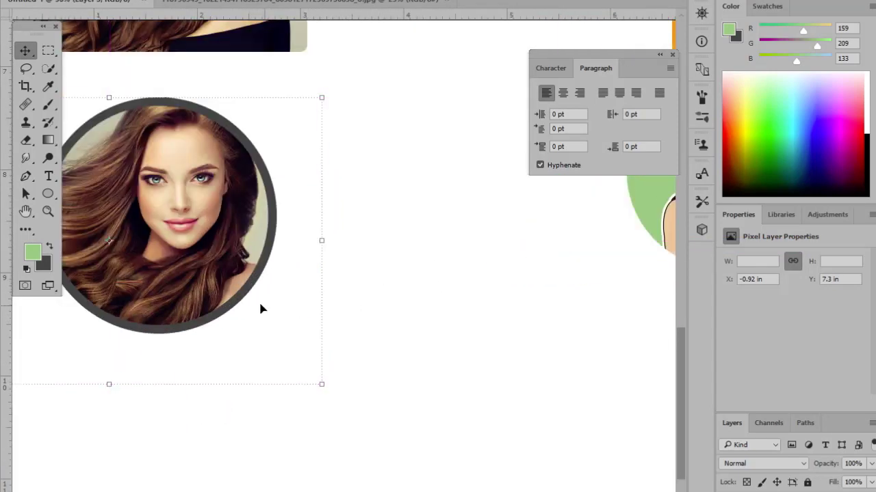
drag(260, 309, 461, 307)
click(157, 206)
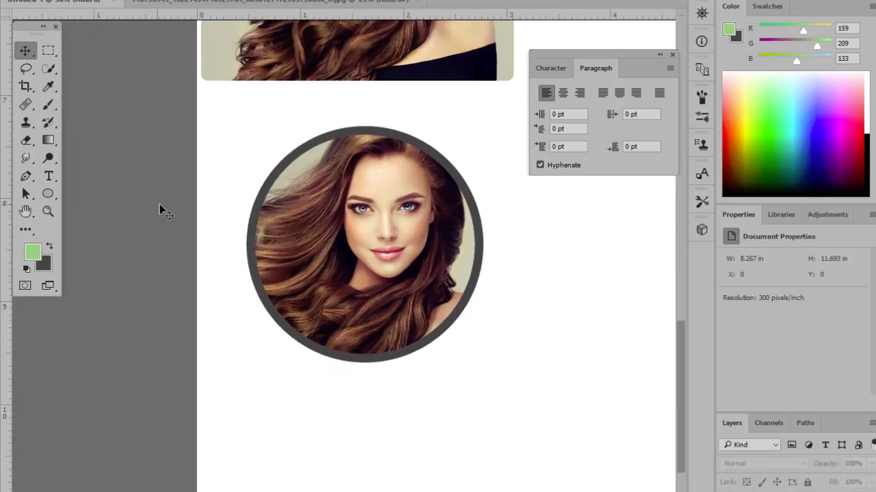
key(ctrl+minus)
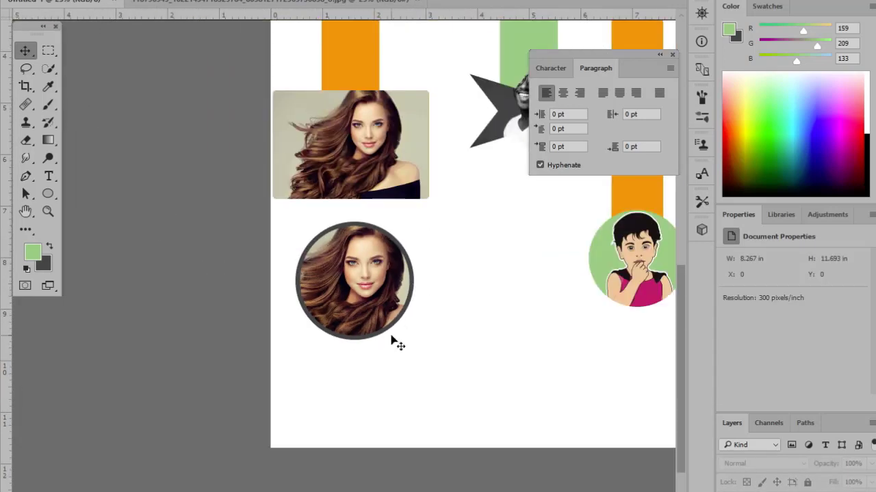
key(ctrl+plus)
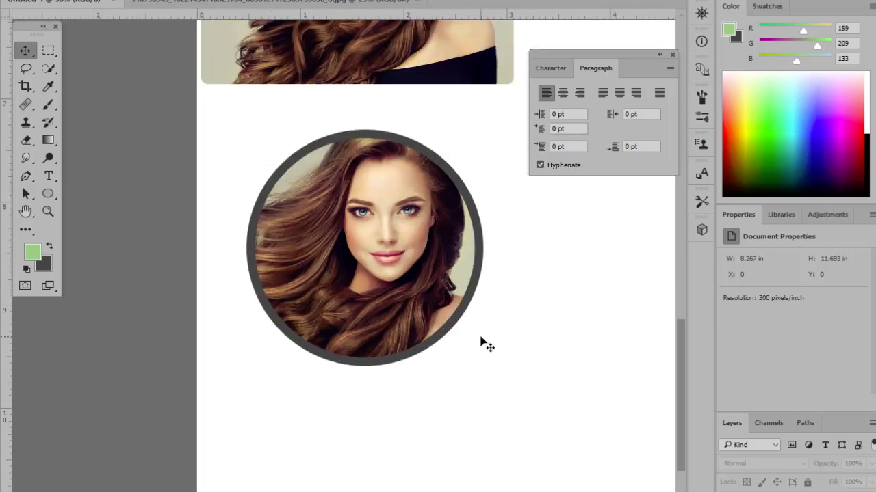
key(ctrl+plus)
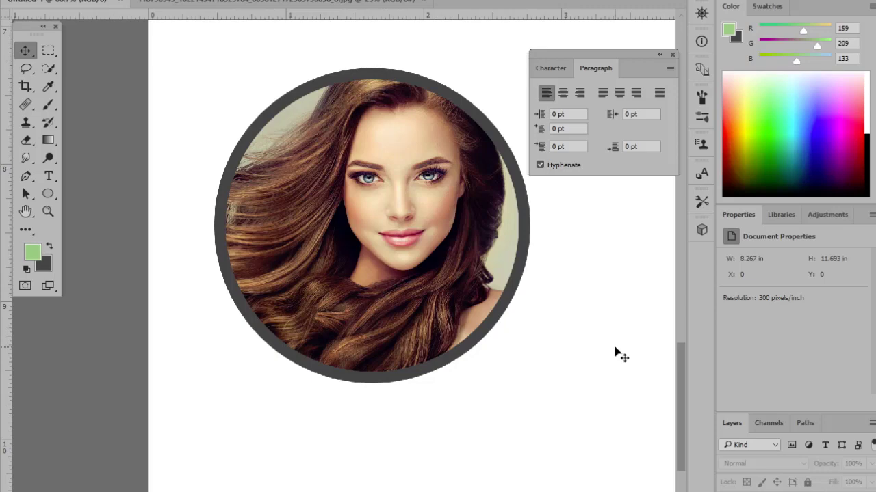
key(ctrl+minus)
key(ctrl+minus)
key(ctrl+minus)
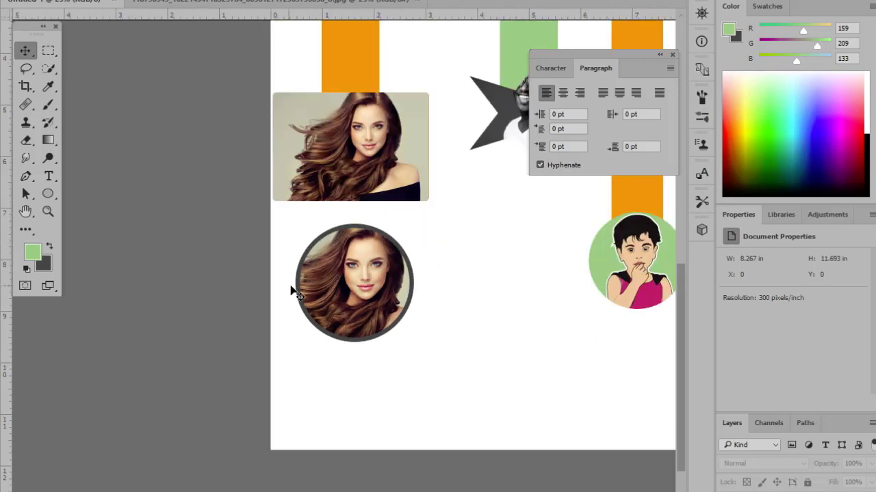
Step: Delete the rectangular photo of the woman together with its rounded frame from the end of the first orange stripe
key(ctrl+minus)
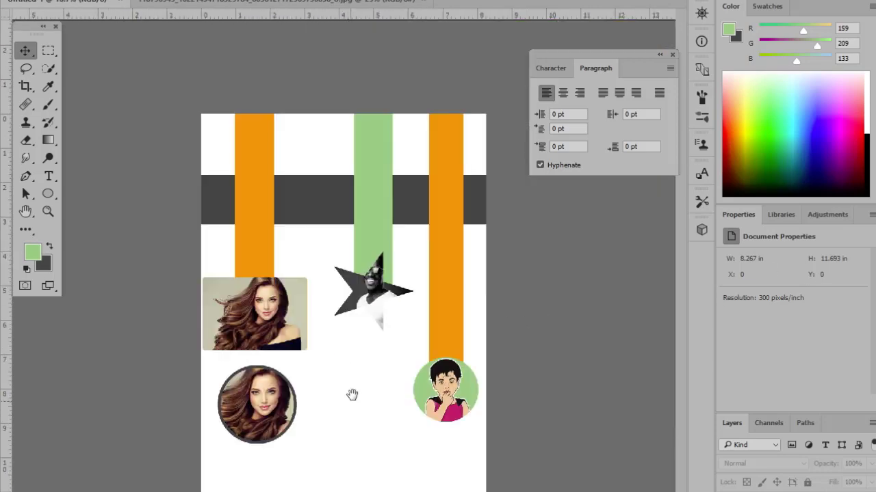
click(277, 327)
click(327, 349)
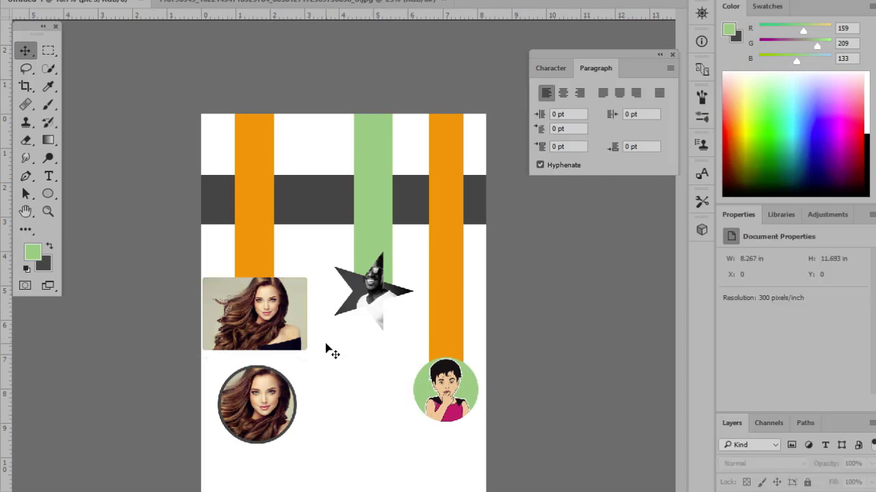
click(301, 348)
key(Delete)
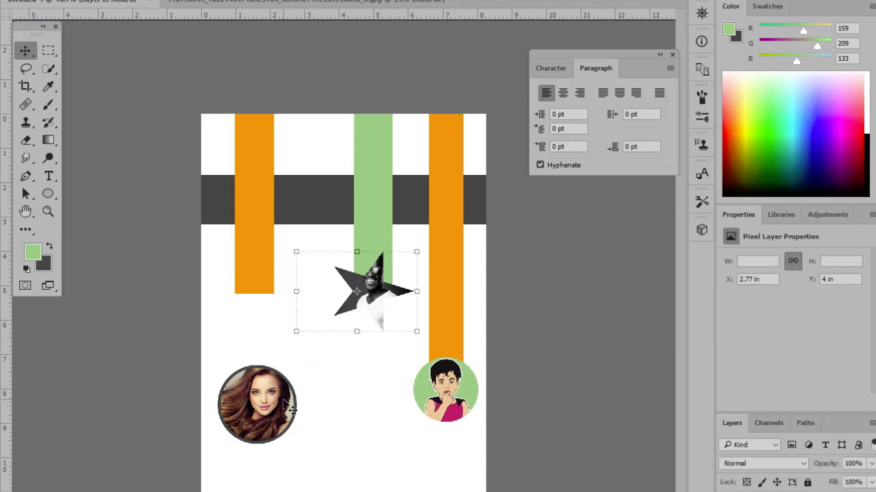
Step: Select the outlined circle with its clipped photo and move both up to the end of the first orange stripe
click(271, 344)
drag(239, 352, 280, 459)
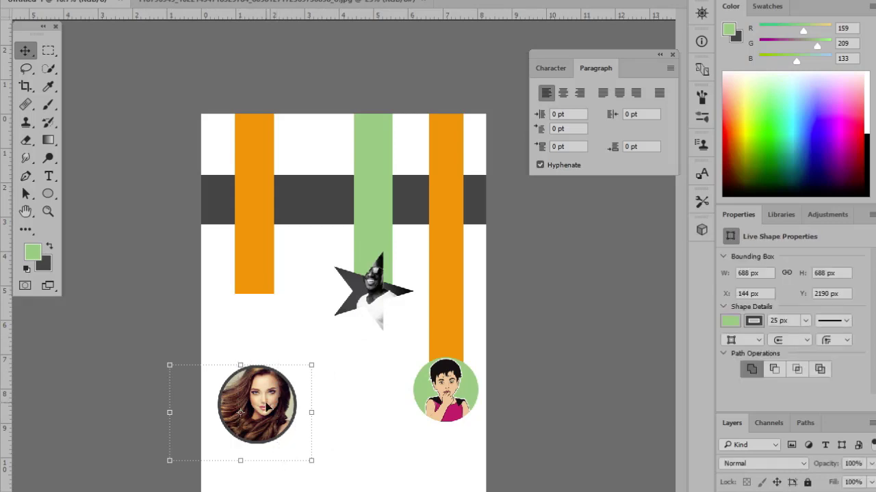
drag(266, 407, 264, 302)
key(ctrl+plus)
click(281, 430)
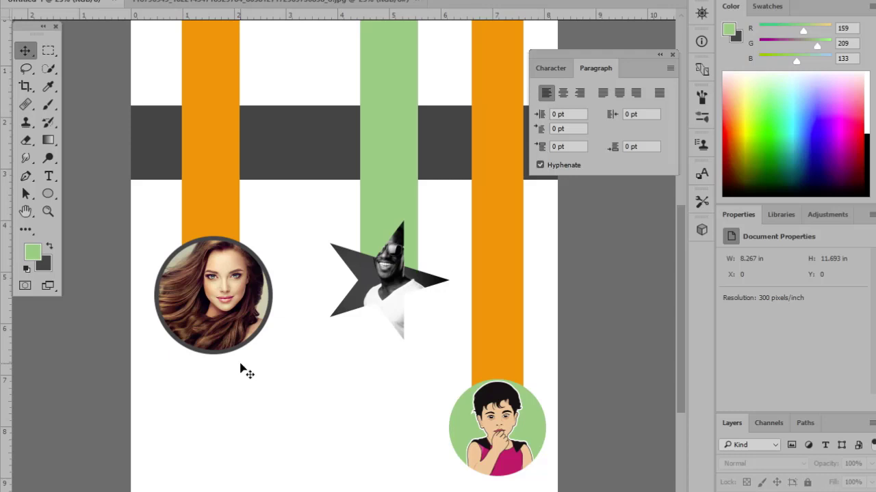
Step: Nudge the outlined circle and its clipped photo up together to overlap the orange stripe, with the circle at Y 1263 px
key(ctrl+plus)
key(ctrl+plus)
drag(221, 369, 504, 366)
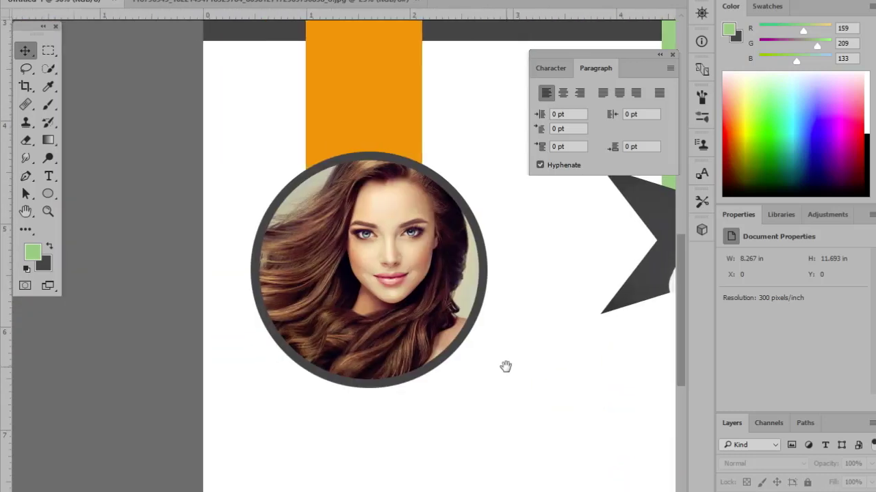
mouse_move(414, 295)
mouse_down()
mouse_move(419, 263)
mouse_move(415, 287)
mouse_up()
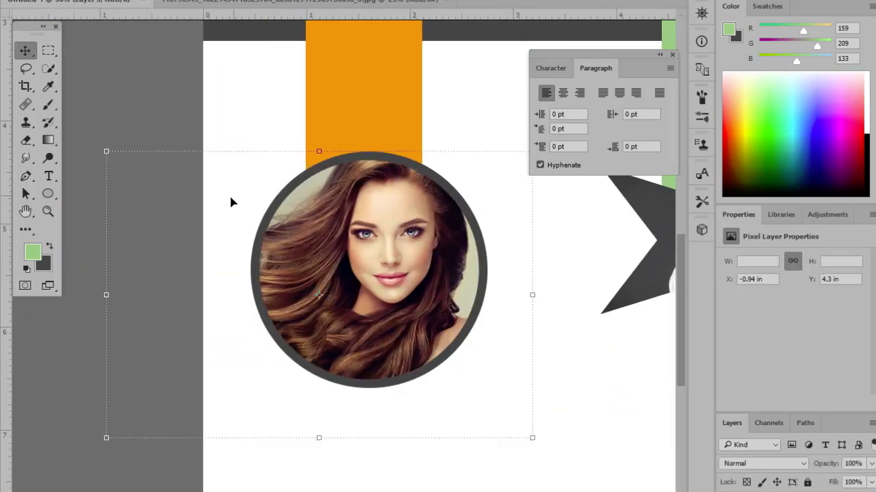
click(318, 478)
drag(318, 431, 383, 371)
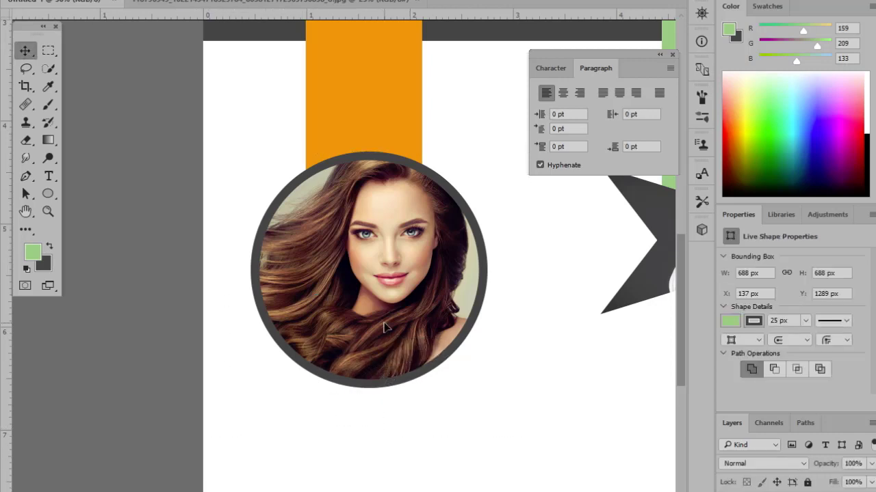
drag(387, 328, 388, 318)
key(ctrl+minus)
key(ctrl+minus)
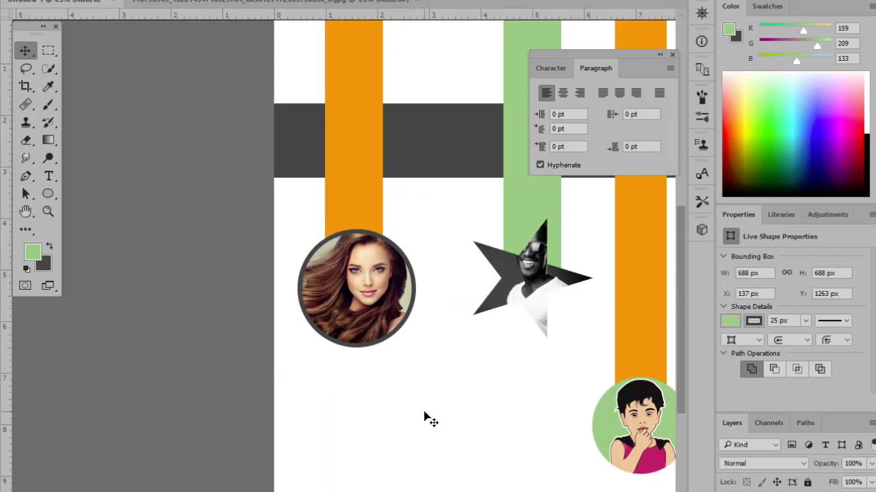
click(425, 416)
Step: Shift the woman's photo slightly down inside its circle to Y 4.3 in
key(ctrl+minus)
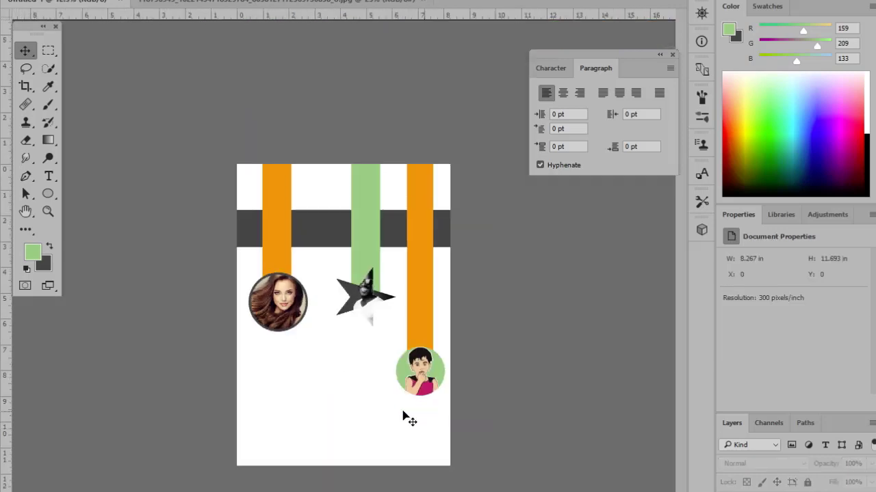
key(ctrl+plus)
key(ctrl+plus)
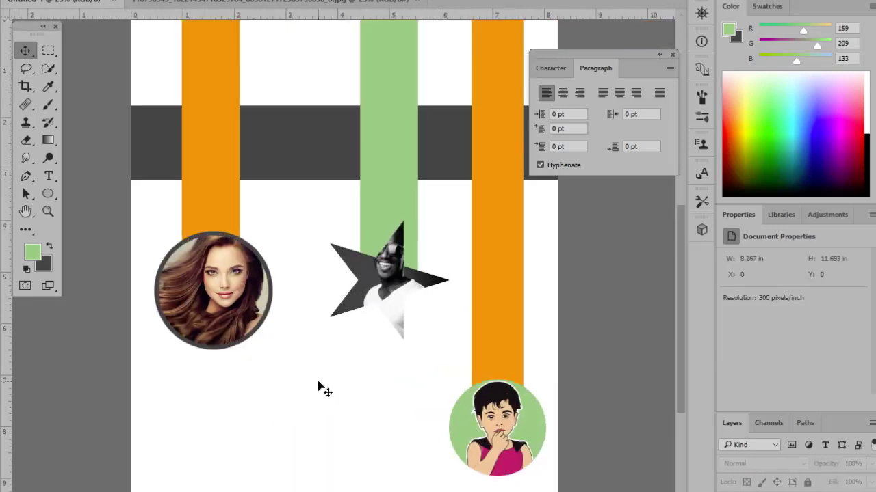
click(228, 290)
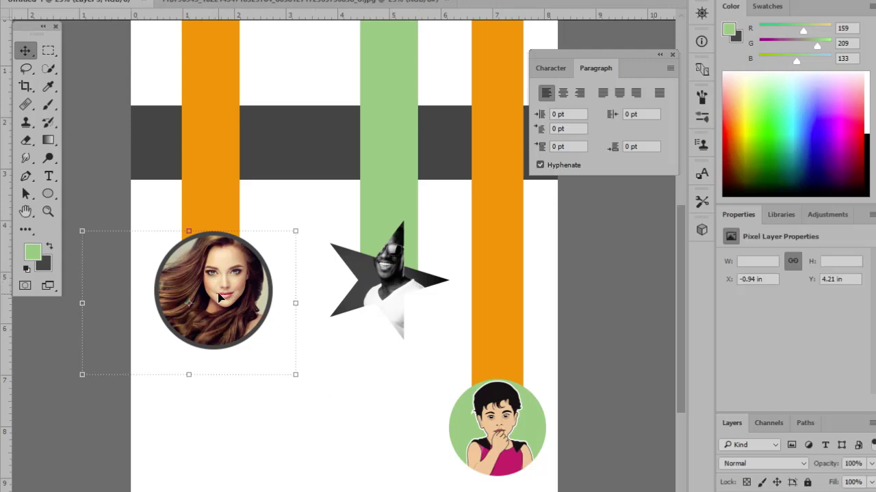
drag(223, 268, 224, 277)
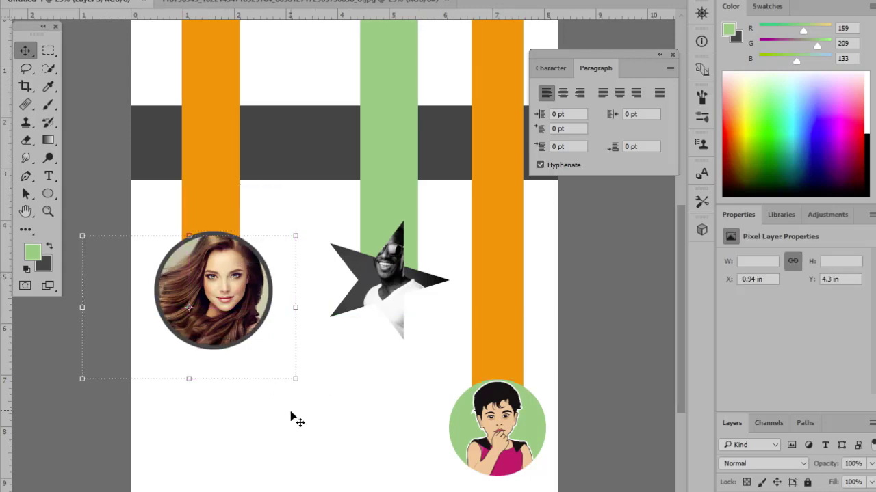
click(299, 430)
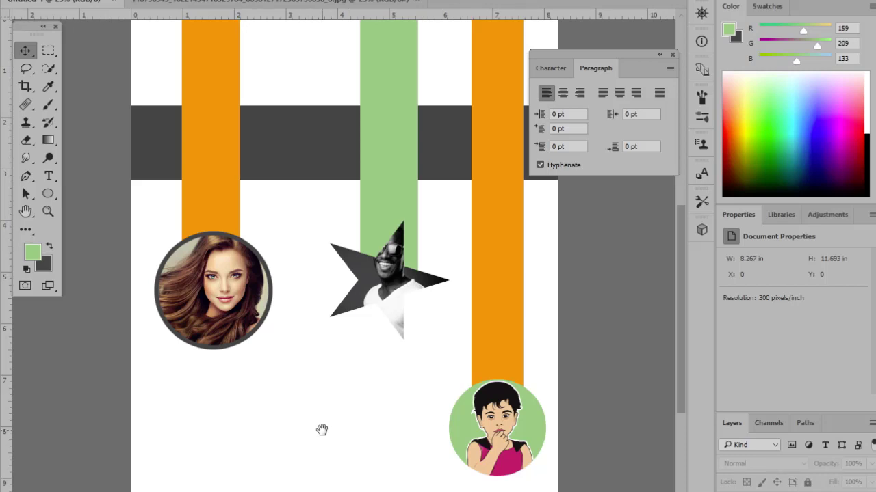
drag(322, 375, 331, 347)
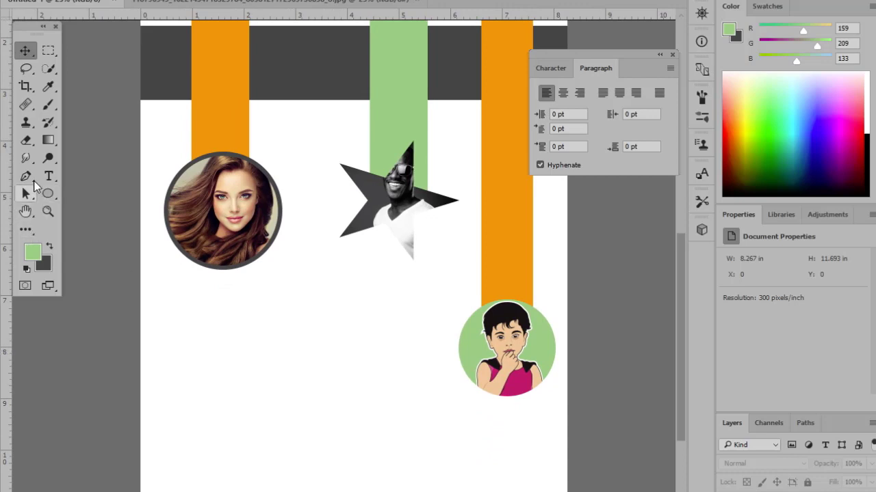
Step: Draw a 760 px circle in the empty area below the woman's circular photo and fill it with cyan
right_click(48, 199)
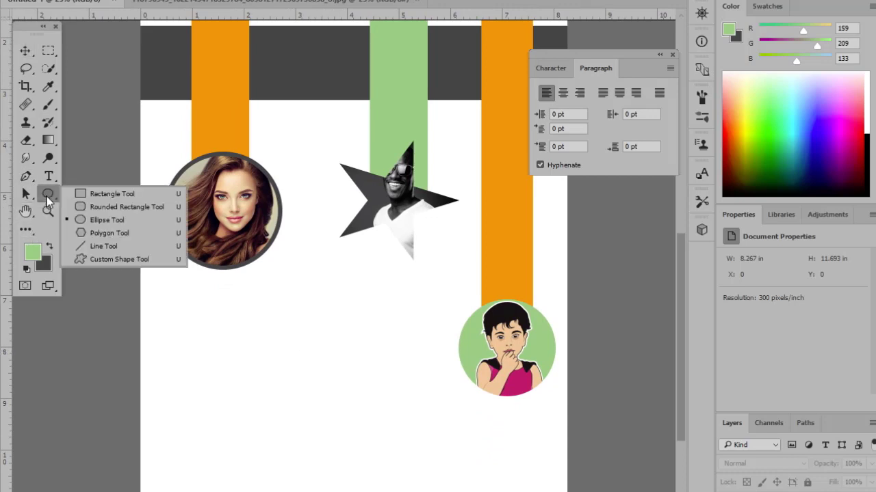
click(86, 216)
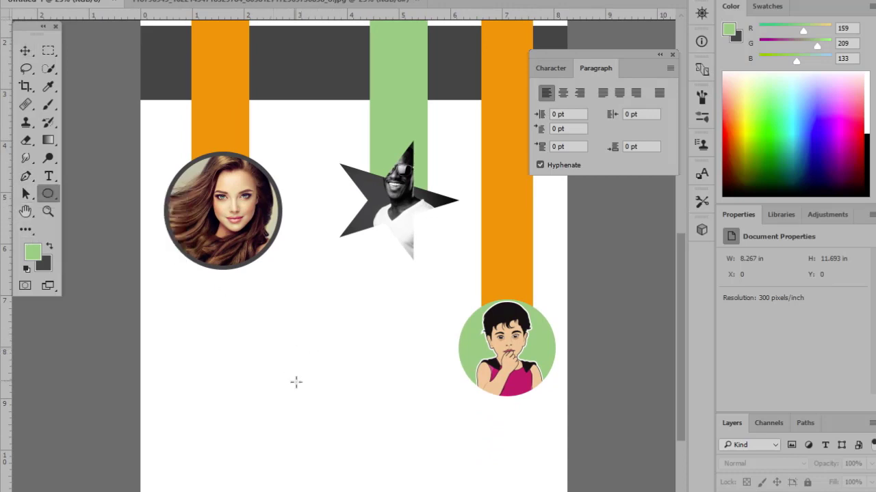
drag(296, 382, 370, 449)
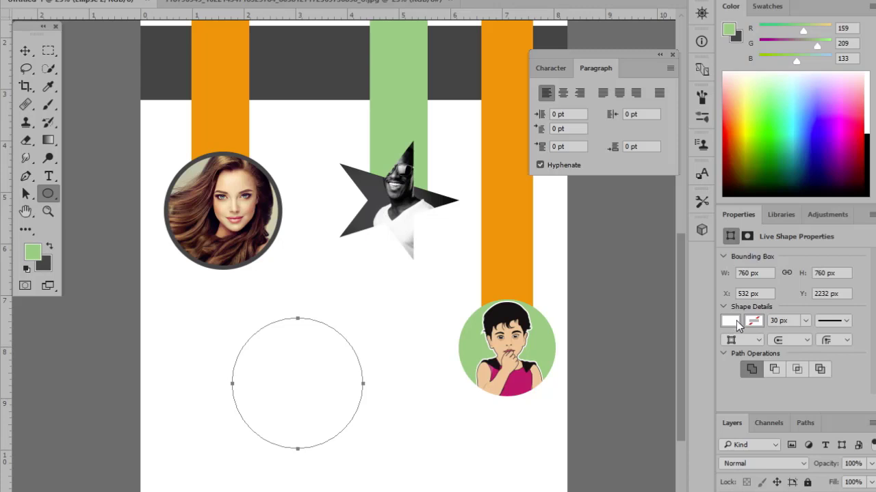
click(731, 321)
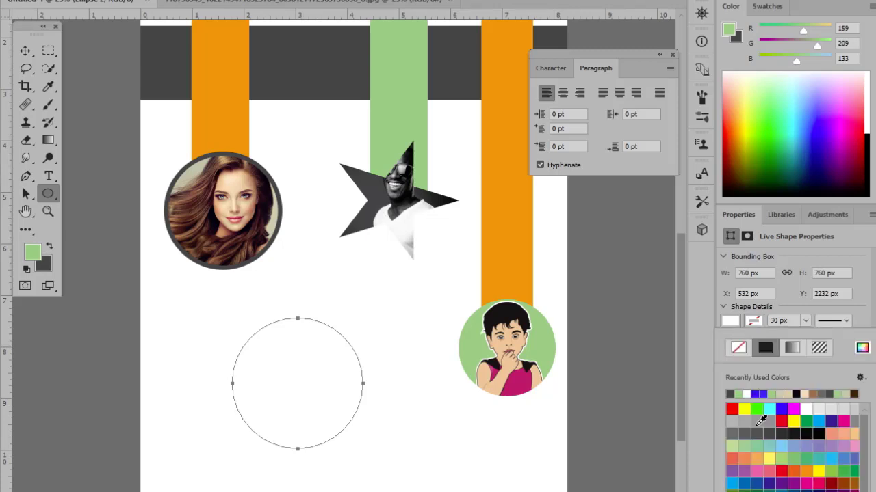
click(767, 411)
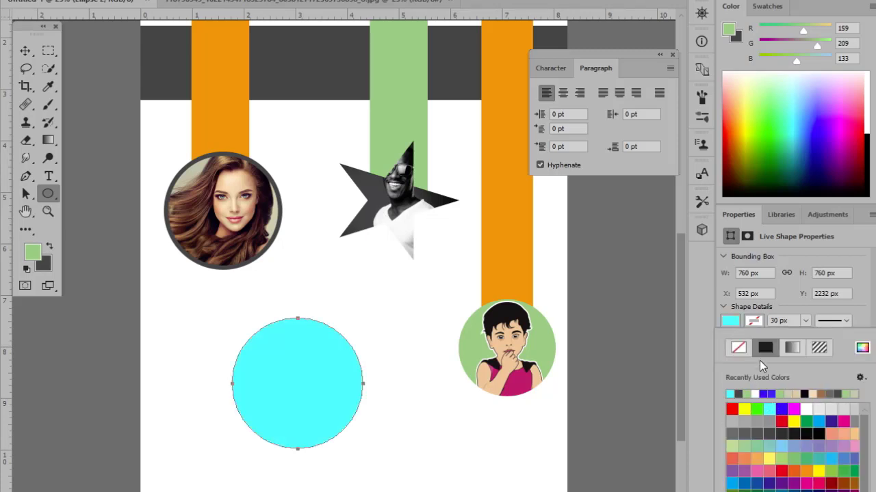
Step: Give the cyan circle a 30 px dark grey outline and deselect it
click(756, 320)
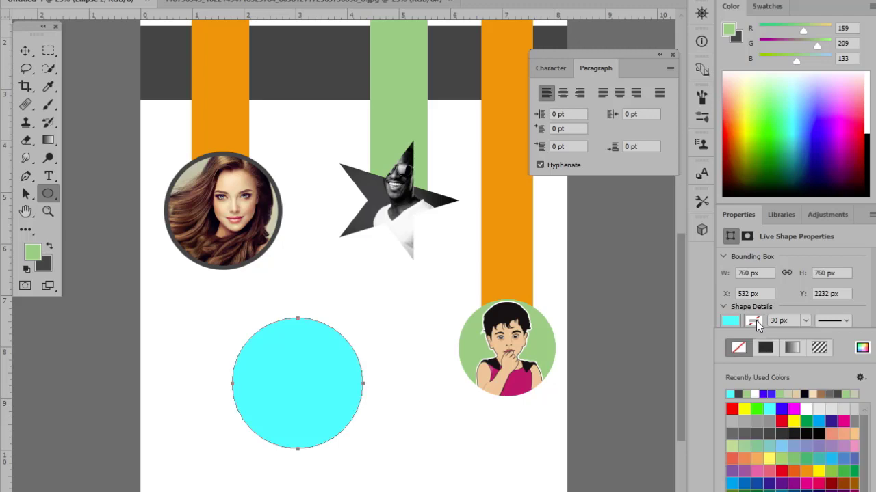
click(782, 421)
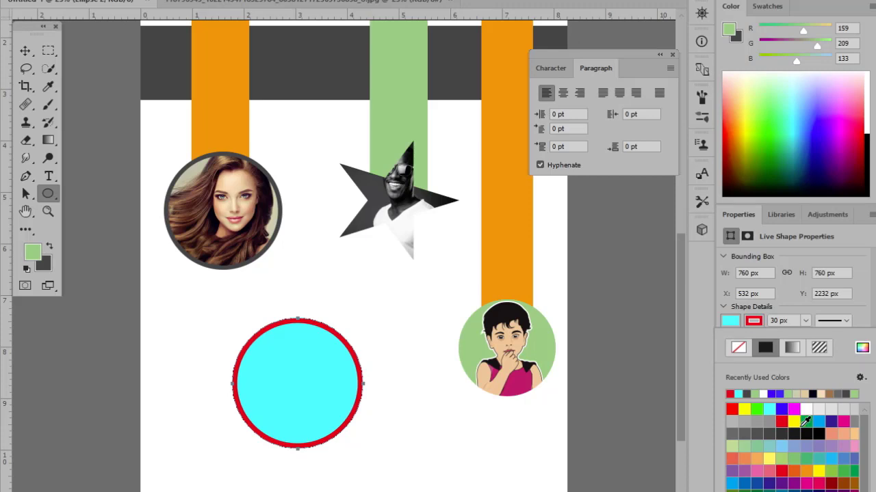
click(842, 471)
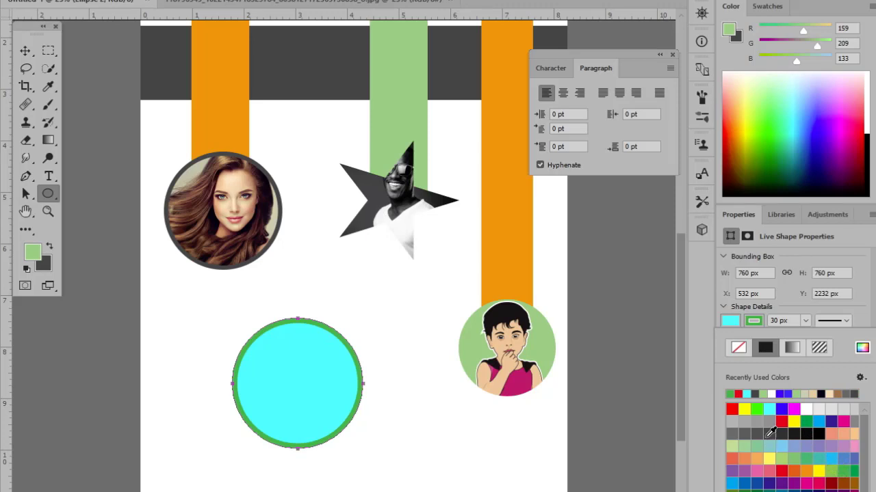
click(769, 434)
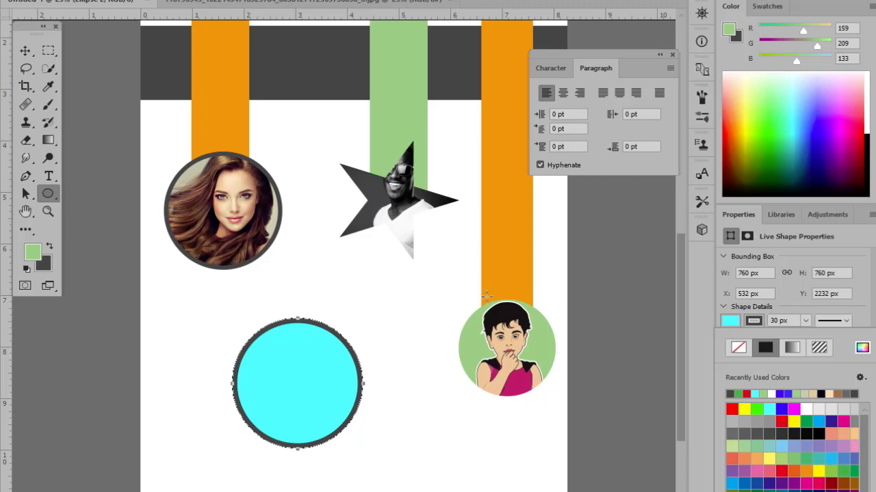
key(v)
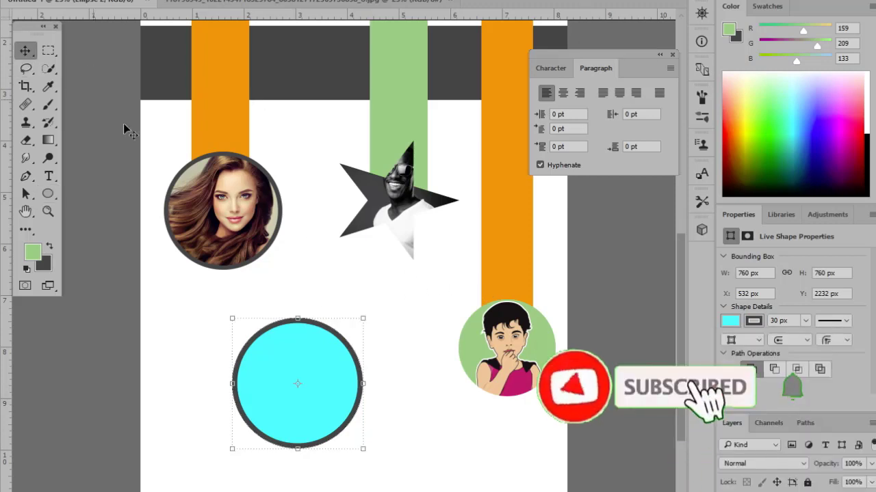
click(346, 280)
click(299, 389)
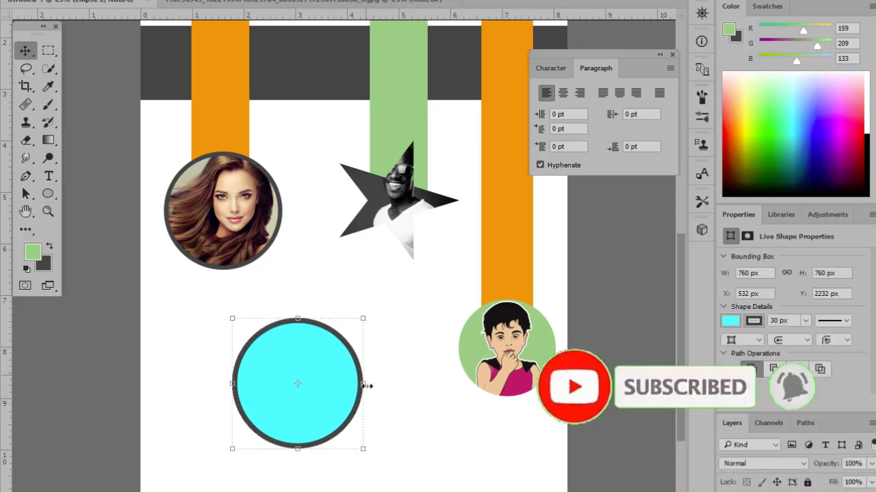
click(330, 287)
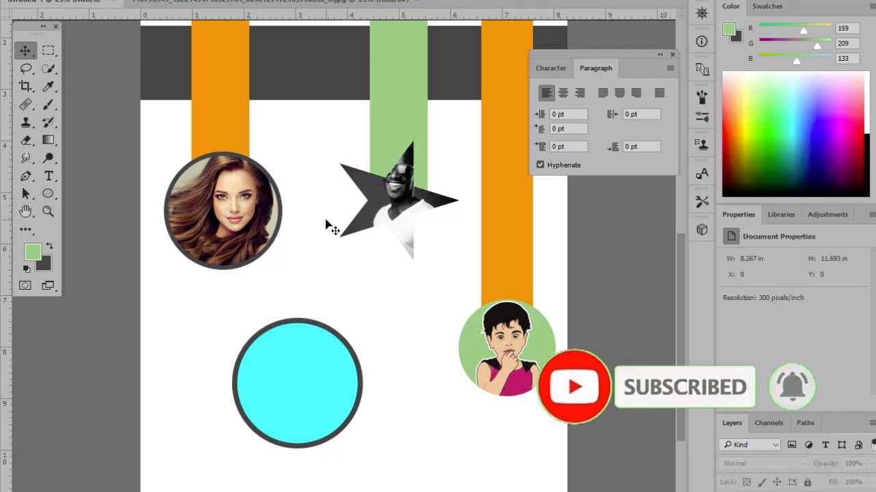
key(ctrl+o)
click(494, 335)
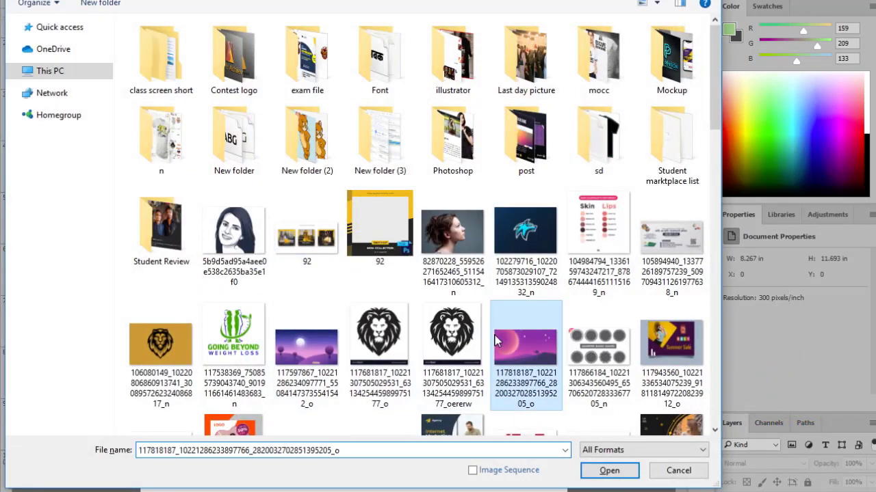
key(Down)
key(Down)
key(Down)
key(Down)
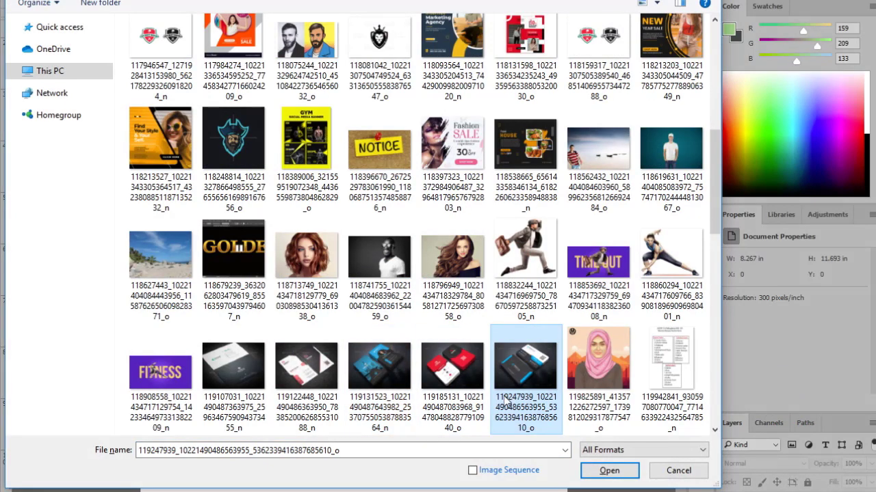
key(Down)
key(Down)
key(Down)
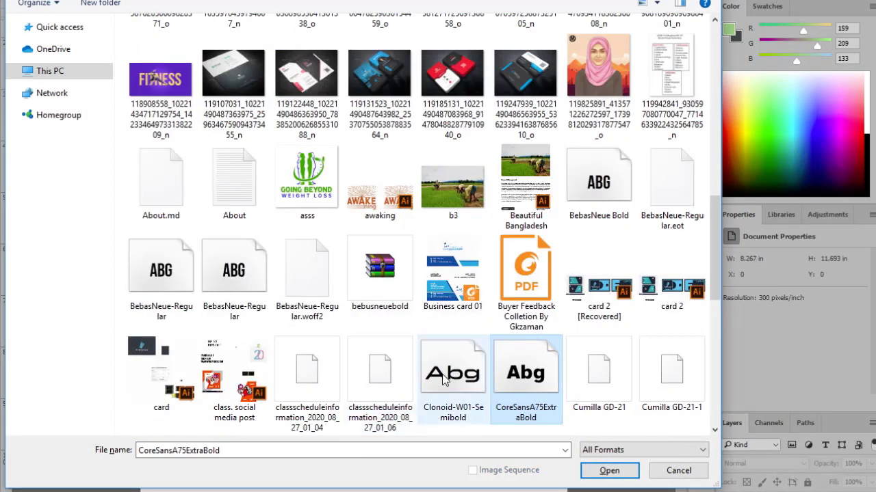
key(Up)
key(Up)
key(Up)
key(Right)
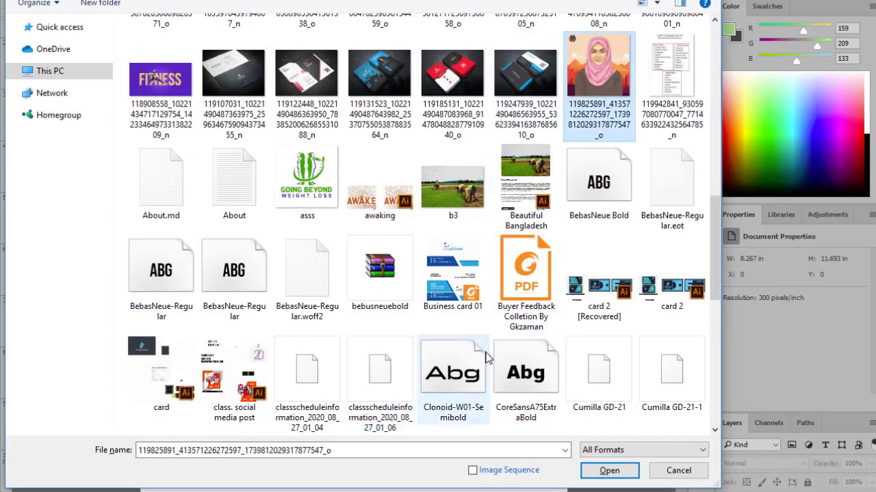
key(Return)
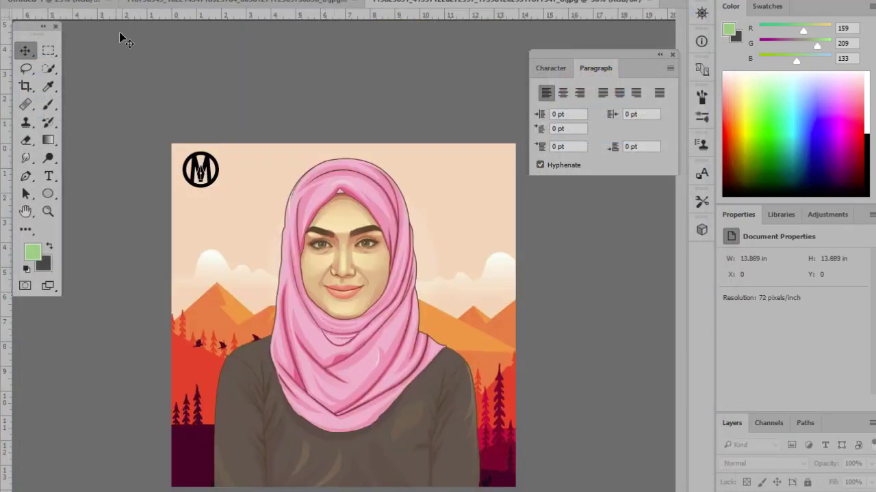
click(77, 5)
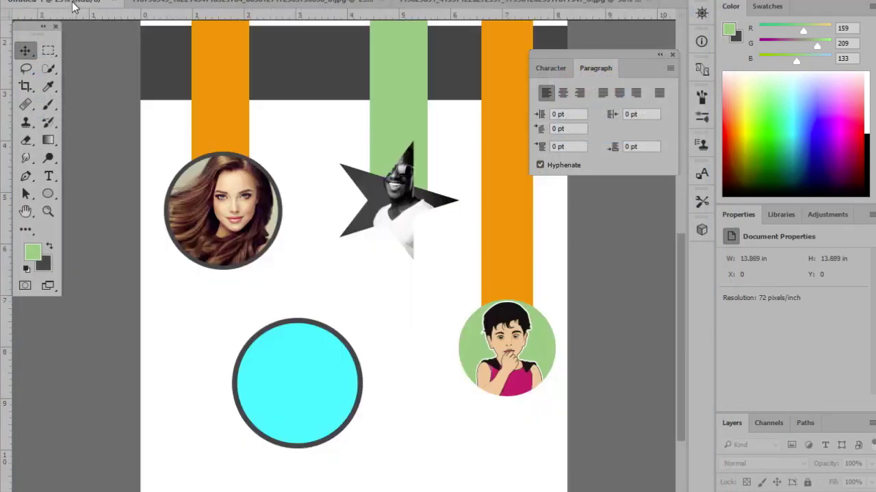
click(514, 5)
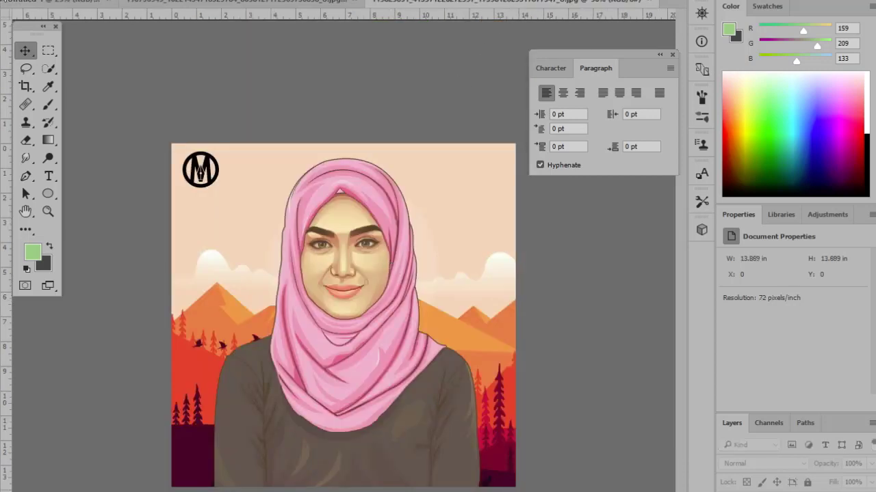
key(alt+f)
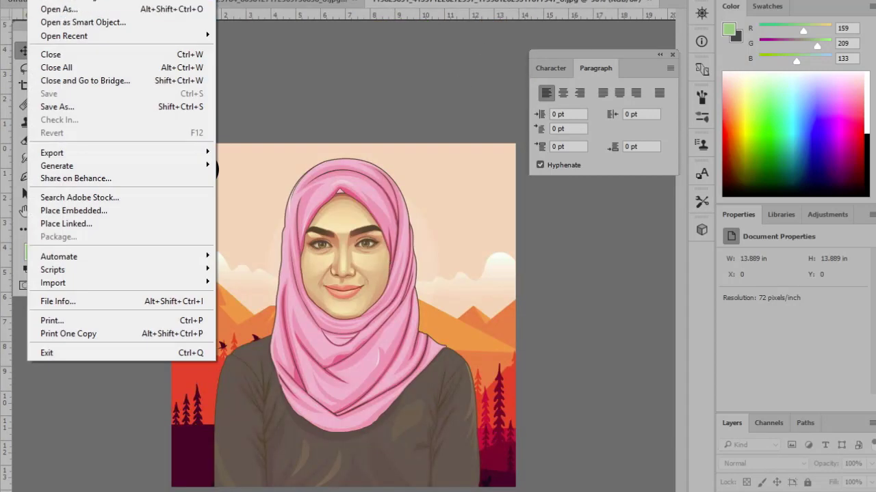
click(418, 96)
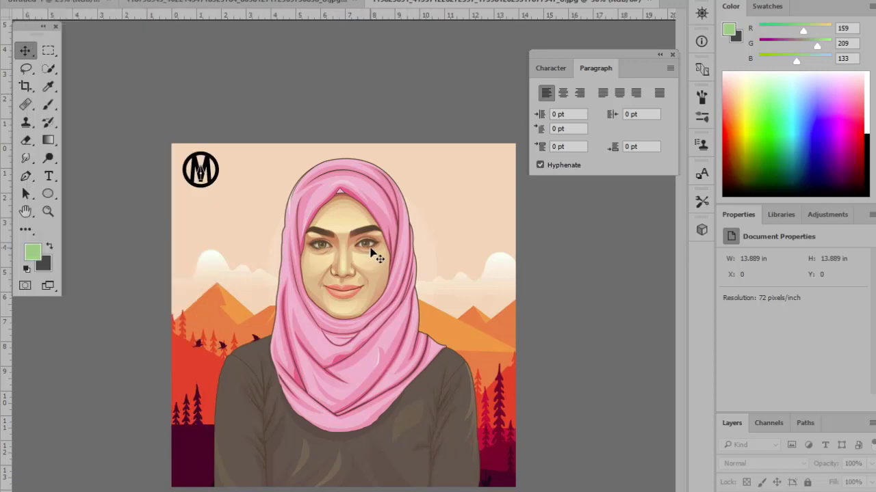
drag(370, 250, 319, 235)
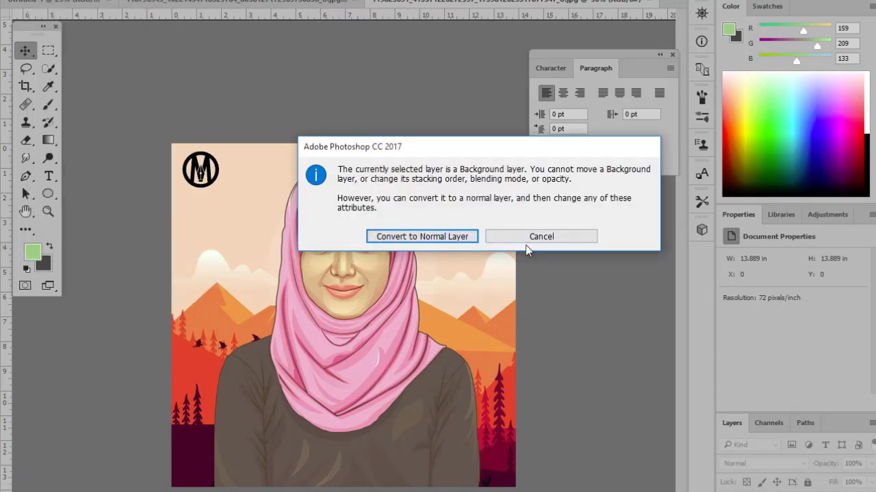
click(526, 241)
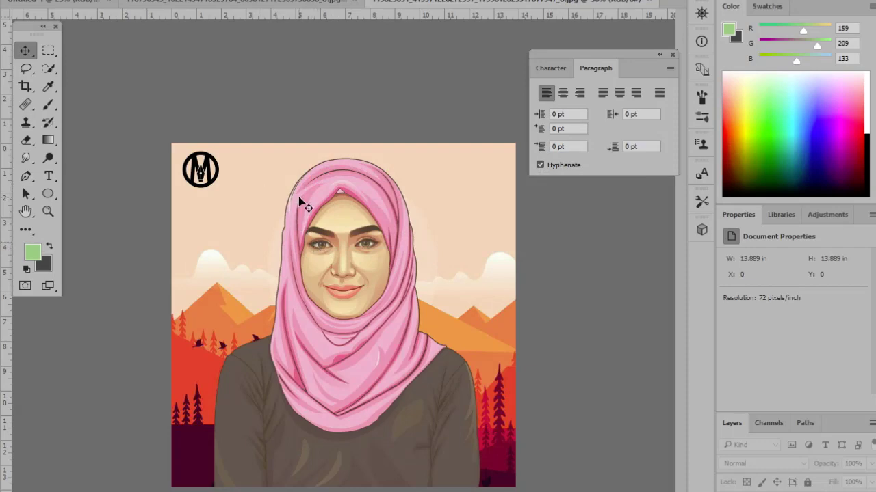
click(37, 0)
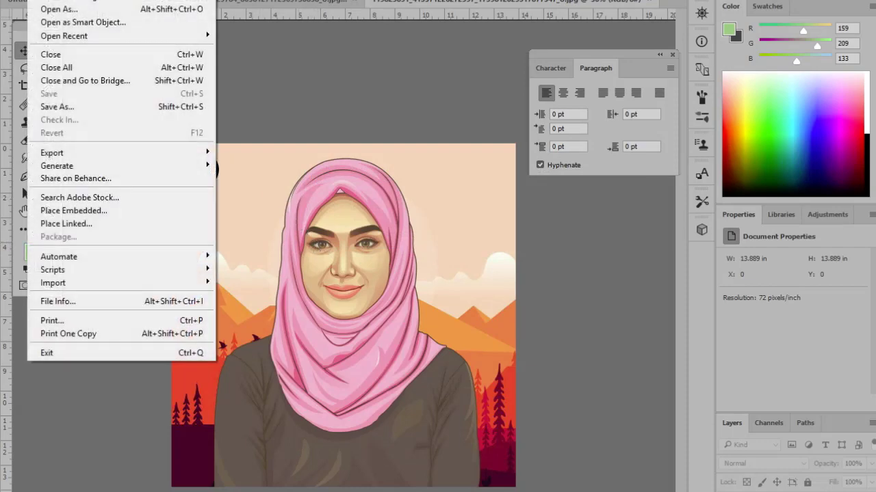
click(58, 7)
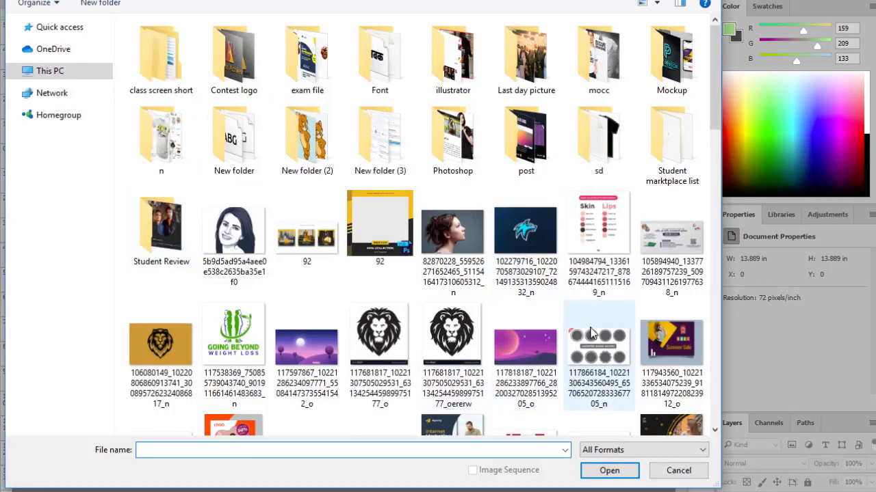
click(677, 471)
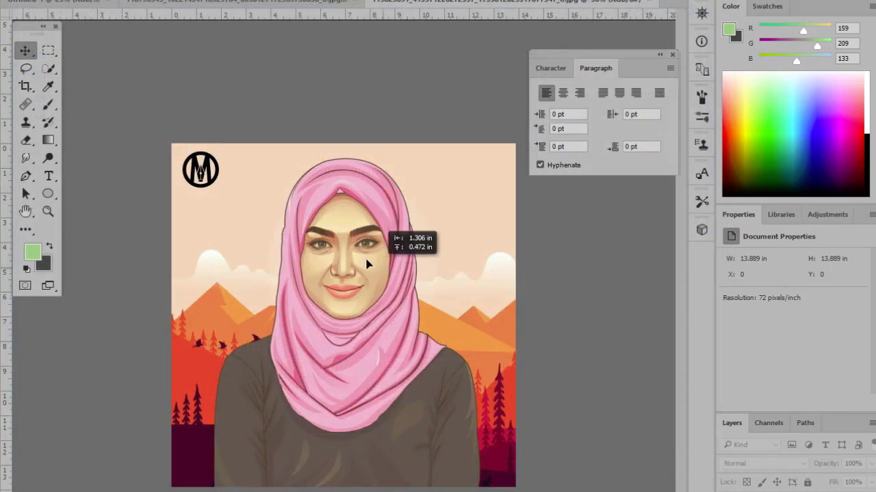
Step: Copy the headscarf portrait into the poster document and place it over the cyan circle at X 1.37 in, Y 7.08 in
click(53, 5)
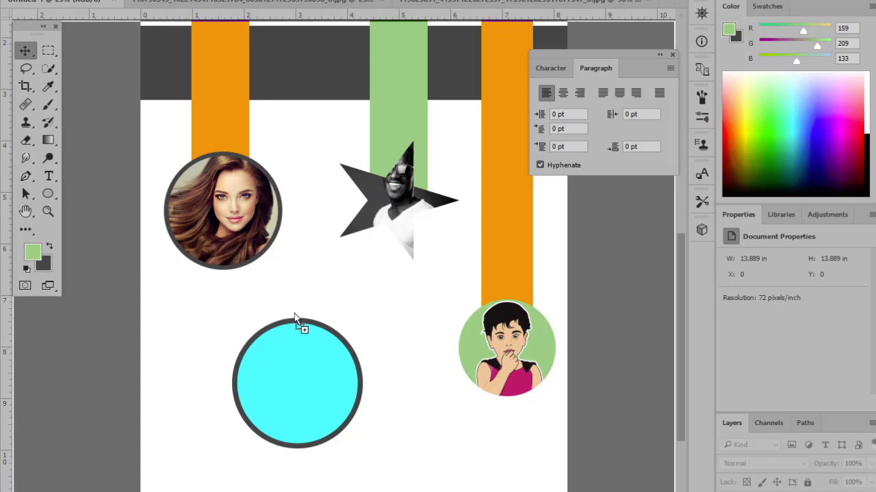
drag(318, 332, 358, 361)
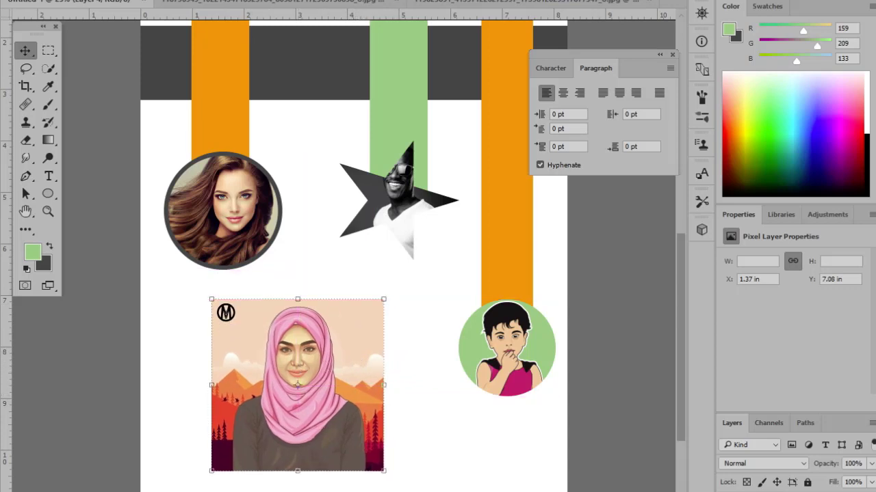
Step: Bring the cyan circle in front of the headscarf portrait and move it up over the head to Y 2156 px
click(793, 491)
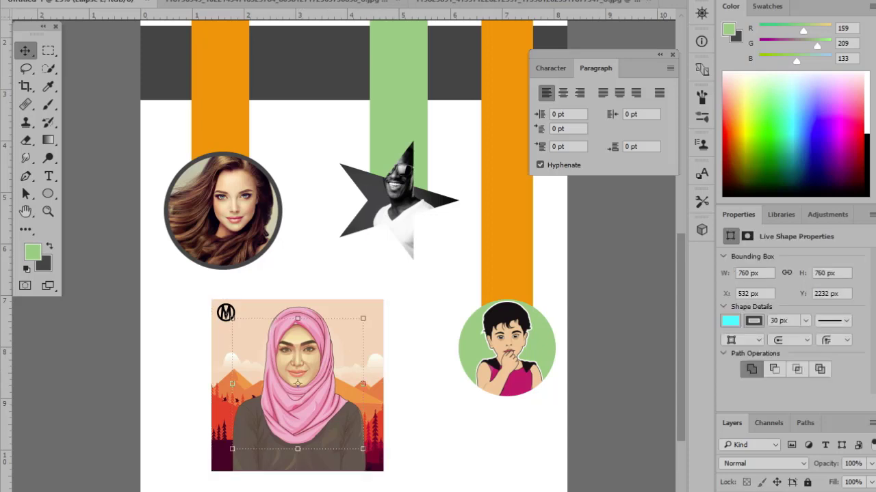
click(730, 483)
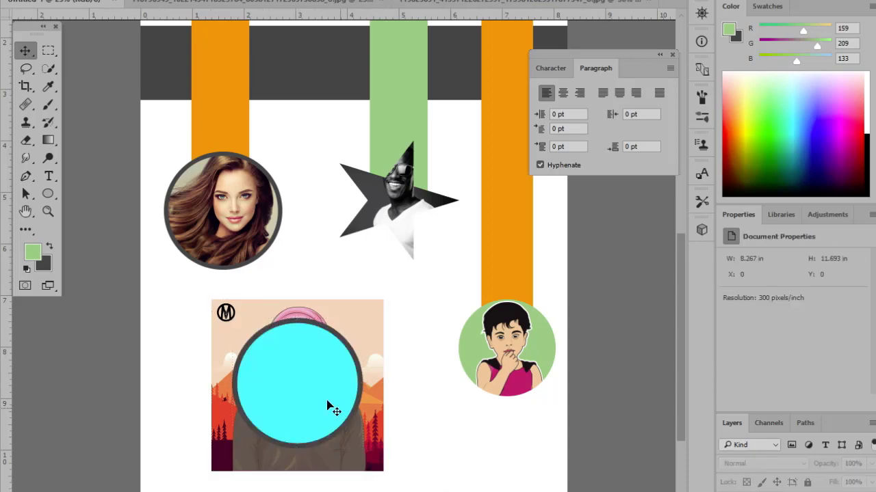
key(ctrl+t)
drag(296, 386, 291, 360)
key(ctrl+z)
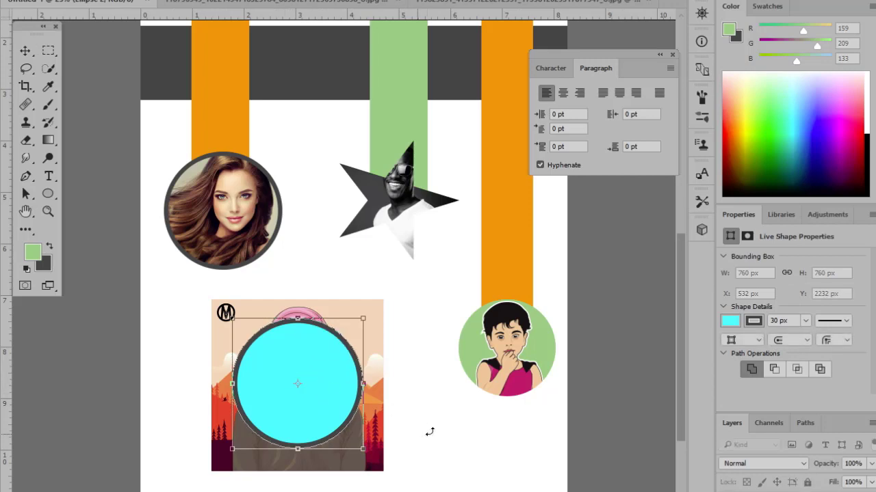
key(Return)
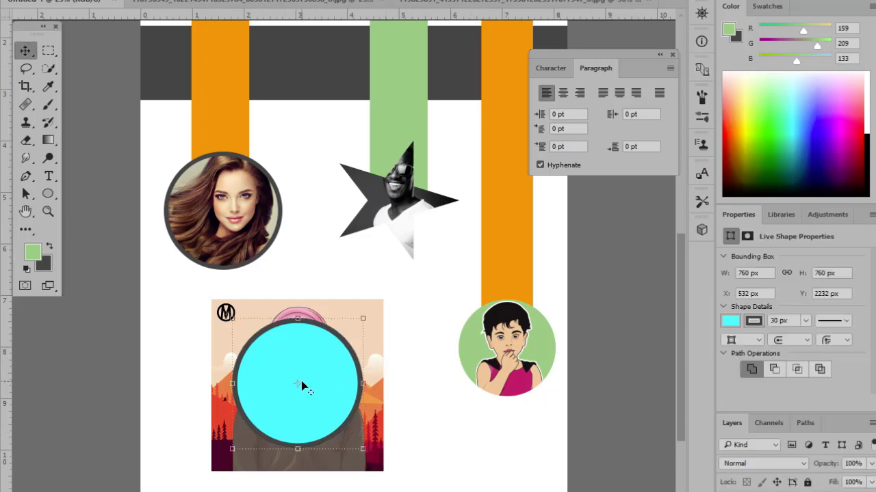
drag(340, 383, 337, 374)
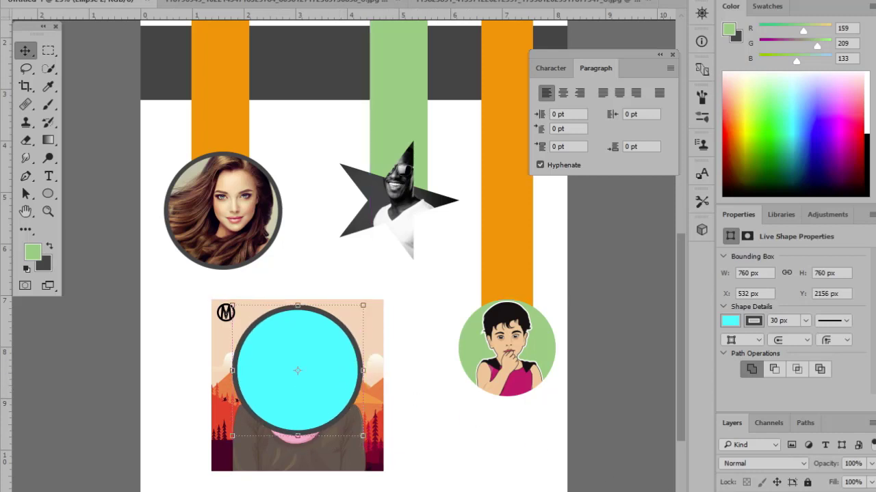
Step: Clip the headscarf portrait into the dark-grey-outlined circle with a clipping mask and deselect it
key(ctrl+alt+g)
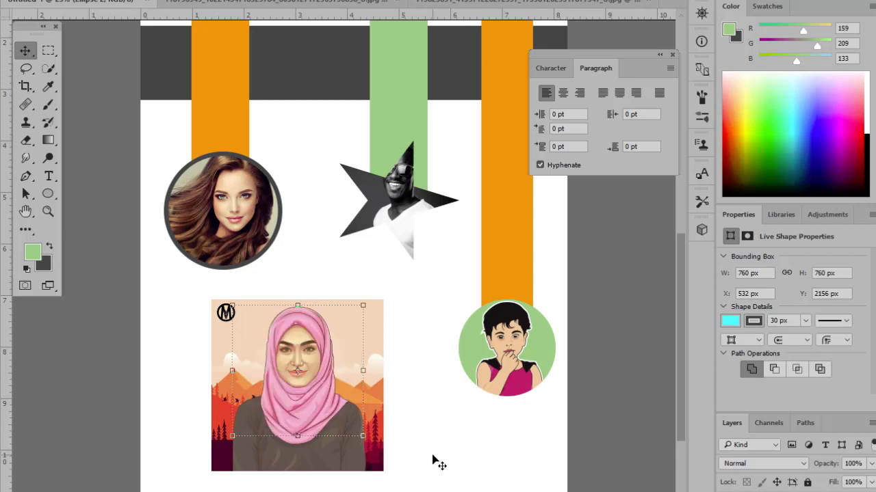
click(787, 491)
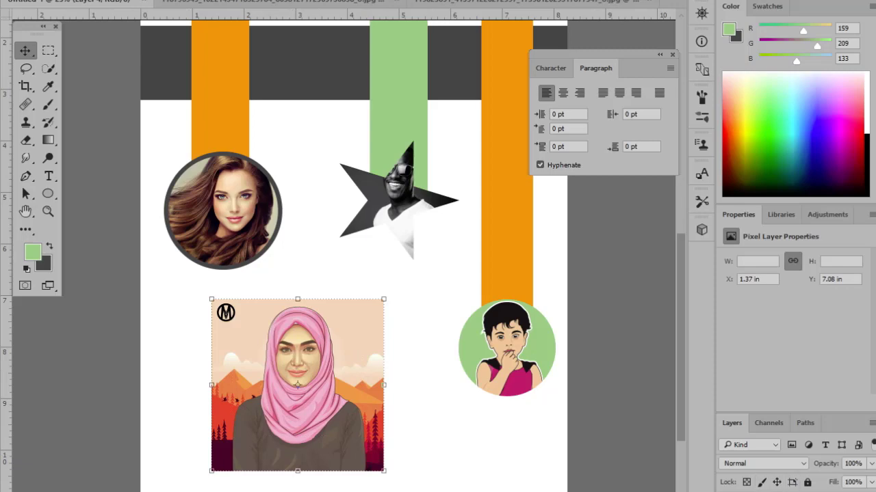
right_click(790, 484)
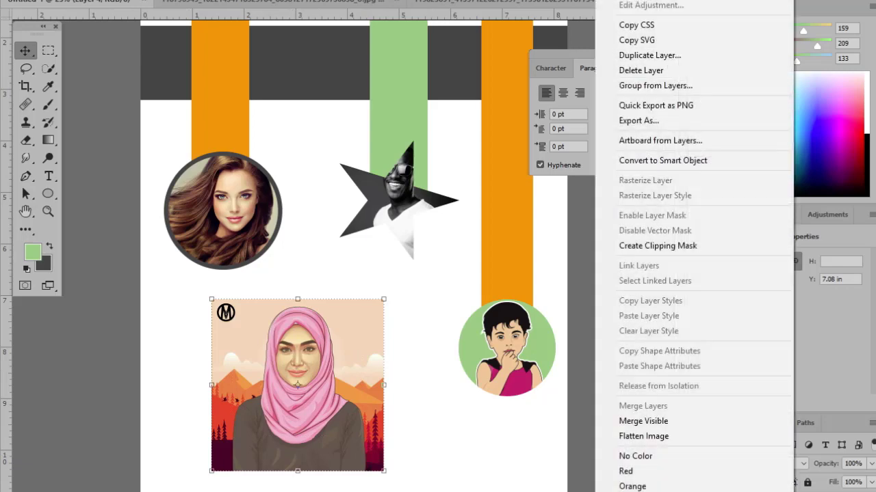
click(715, 250)
click(502, 463)
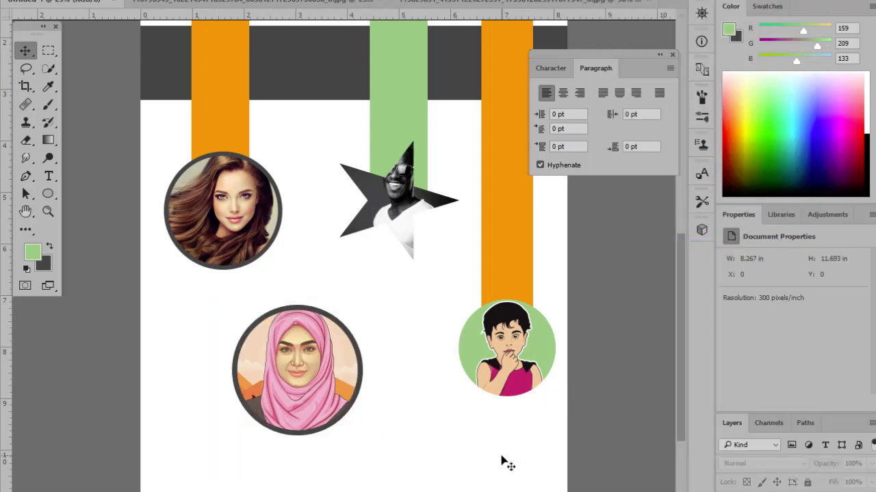
Step: Delete the star and its clipped photo of the man from the end of the green stripe
click(384, 235)
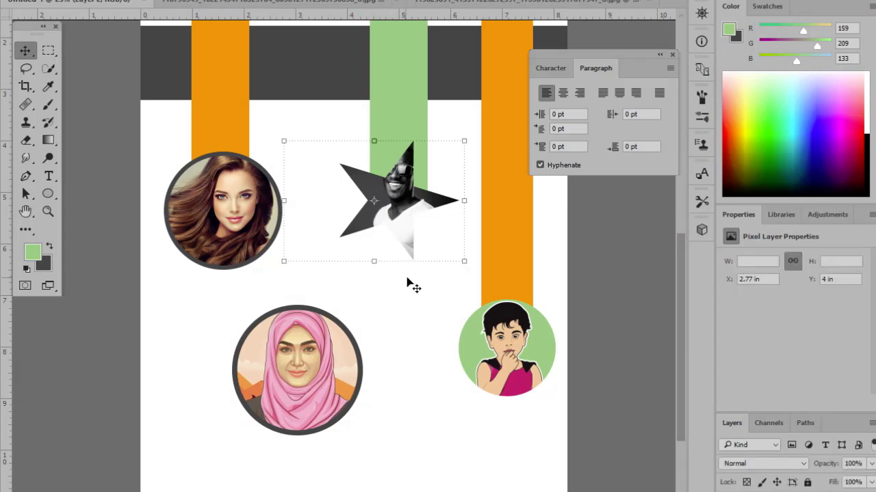
drag(396, 295, 445, 237)
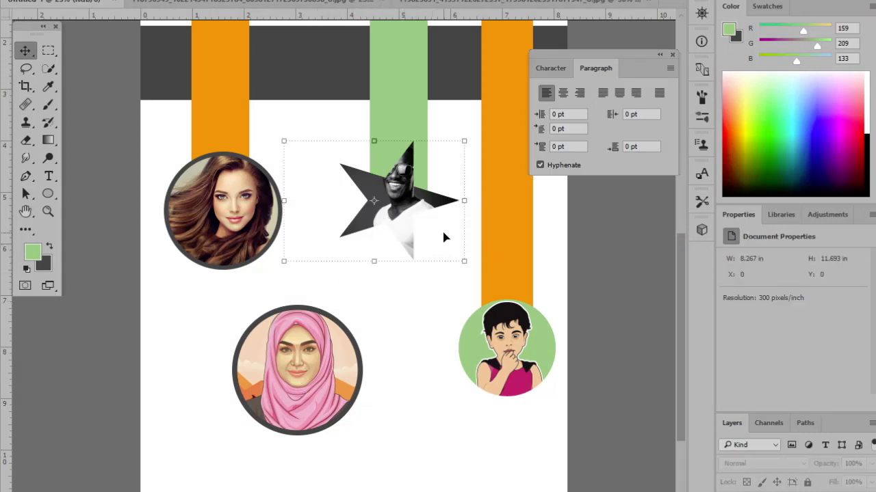
key(Delete)
Step: Move the headscarf circle together with its portrait onto the lower end of the green stripe
drag(229, 313, 241, 345)
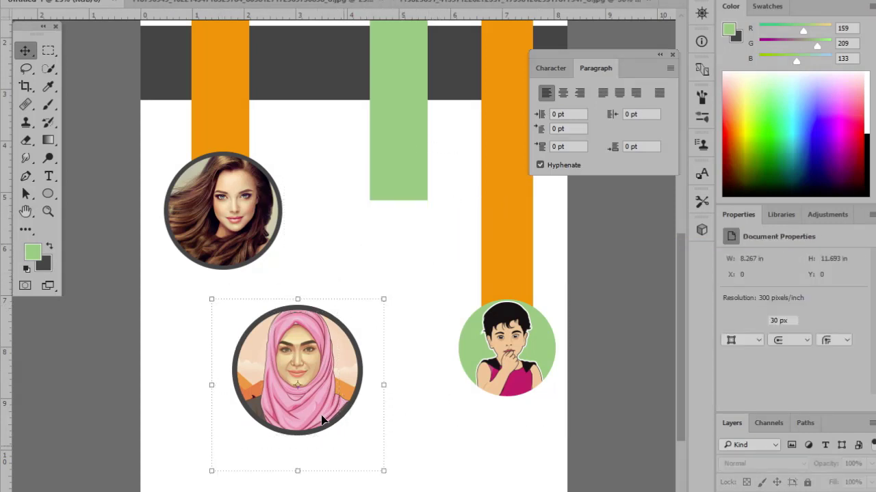
drag(305, 357, 402, 204)
click(370, 355)
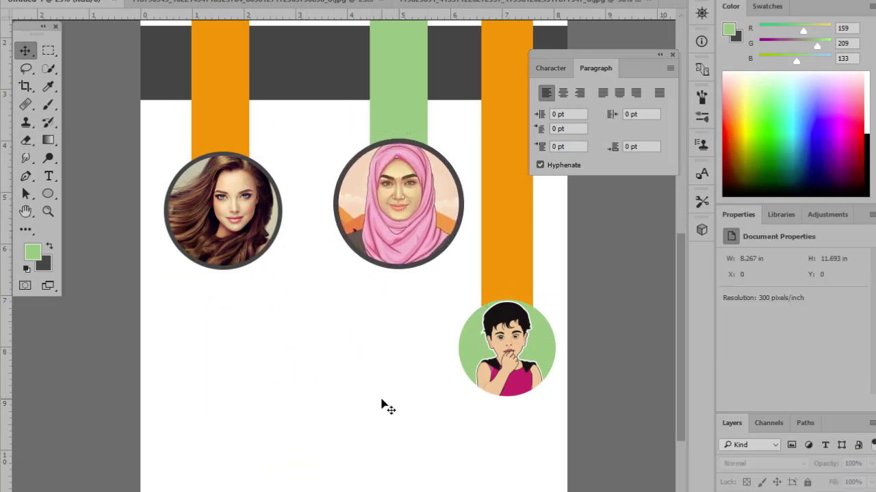
key(ctrl+minus)
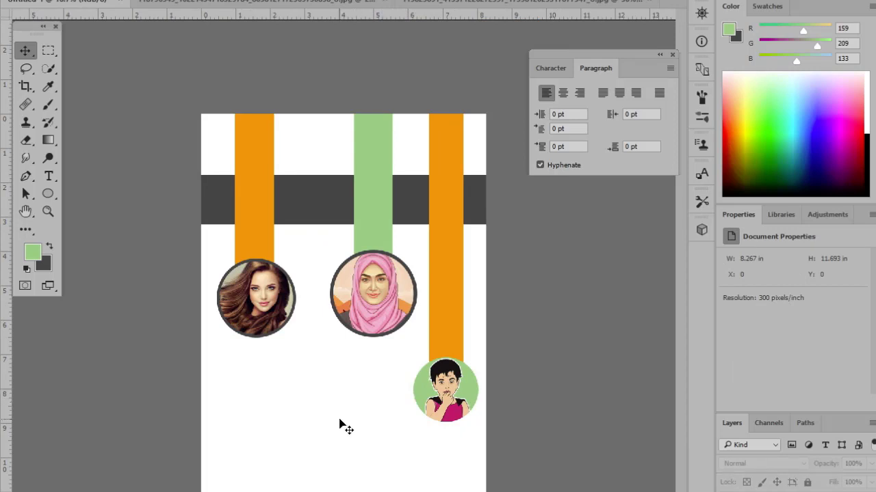
key(ctrl+plus)
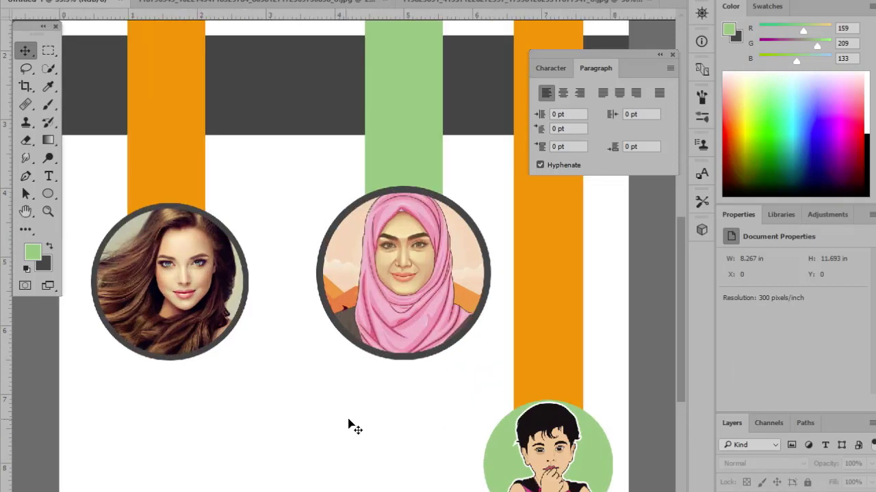
key(ctrl+minus)
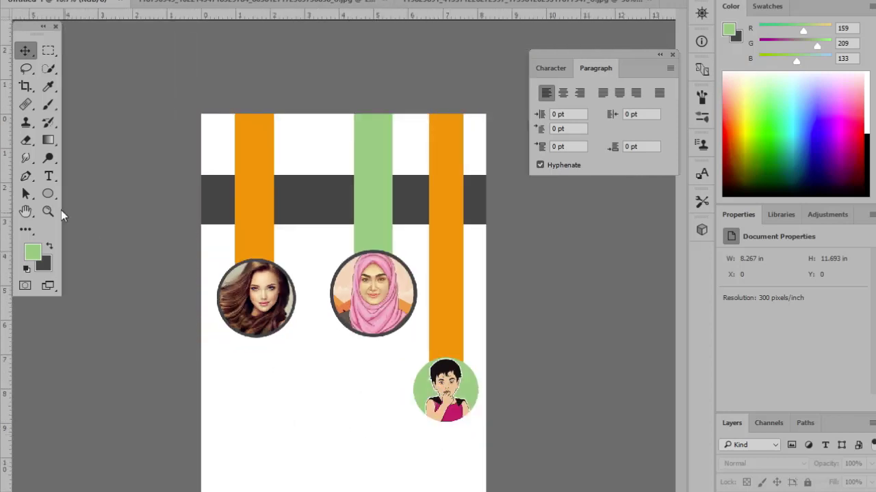
click(48, 193)
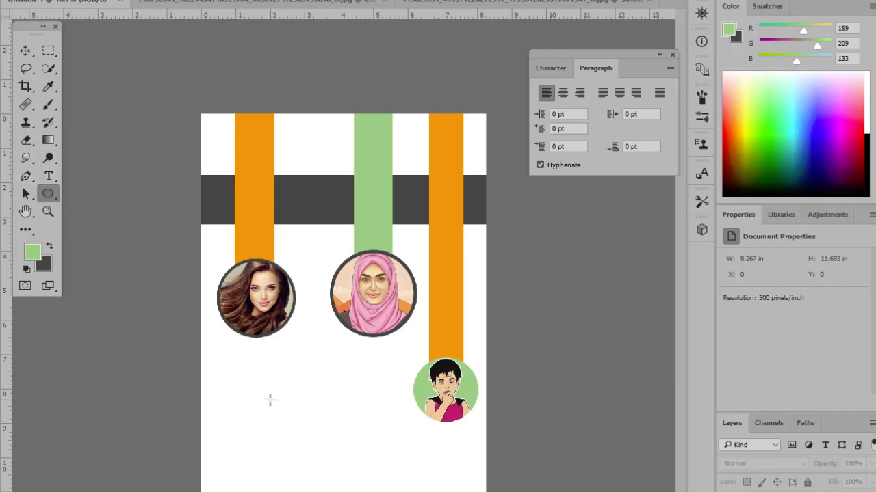
drag(294, 416, 347, 469)
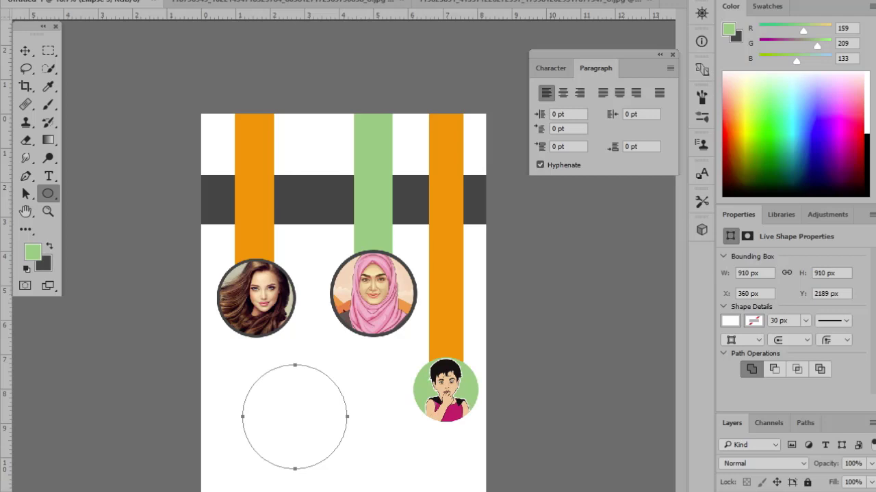
key(ctrl+z)
click(368, 411)
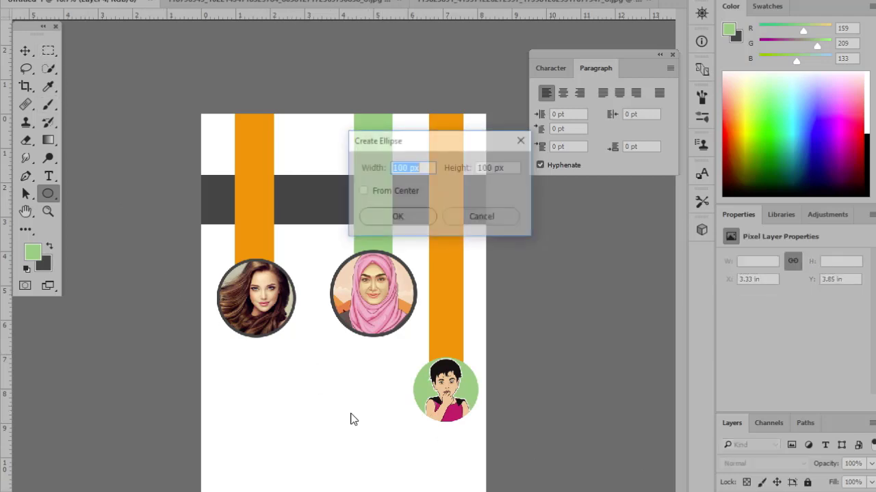
key(Escape)
key(v)
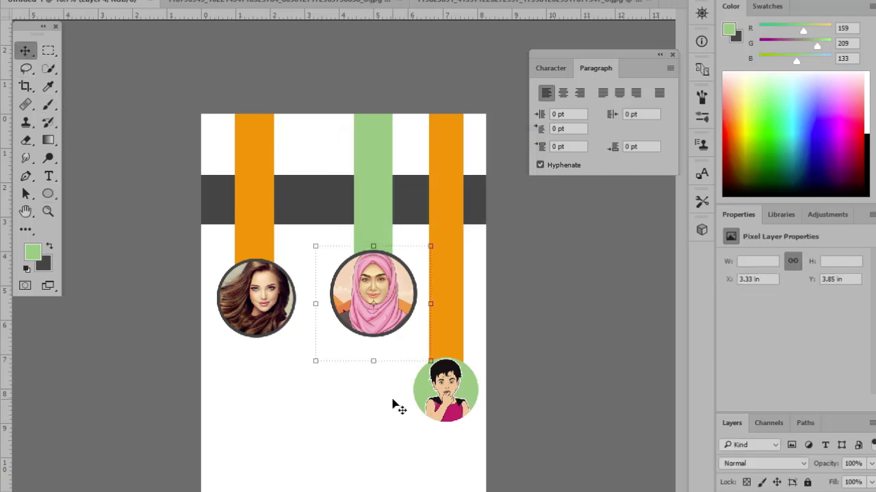
Step: Try to delete the boy's portrait and its circle from the end of the long orange stripe
key(ctrl+plus)
scroll(388, 424, down, 3)
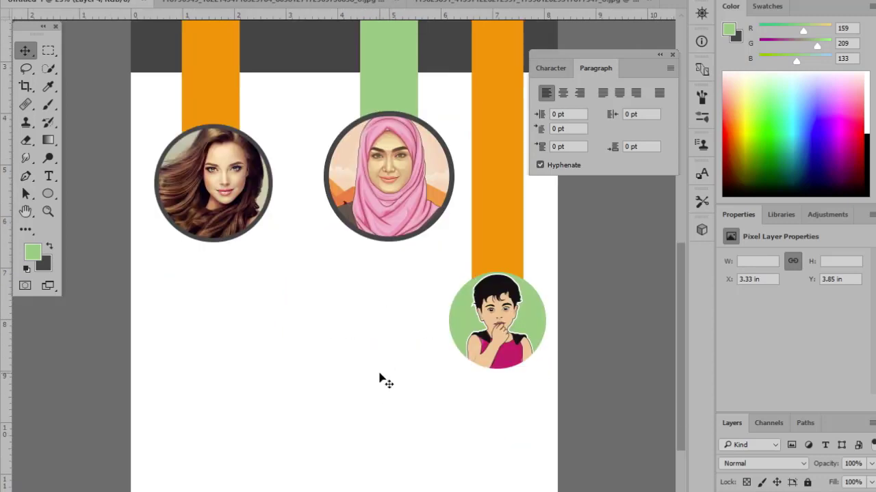
click(373, 359)
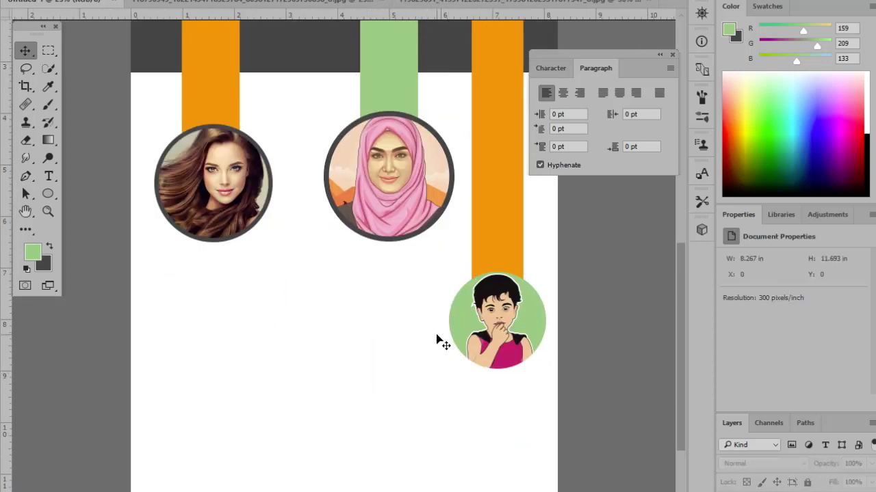
drag(416, 330, 567, 435)
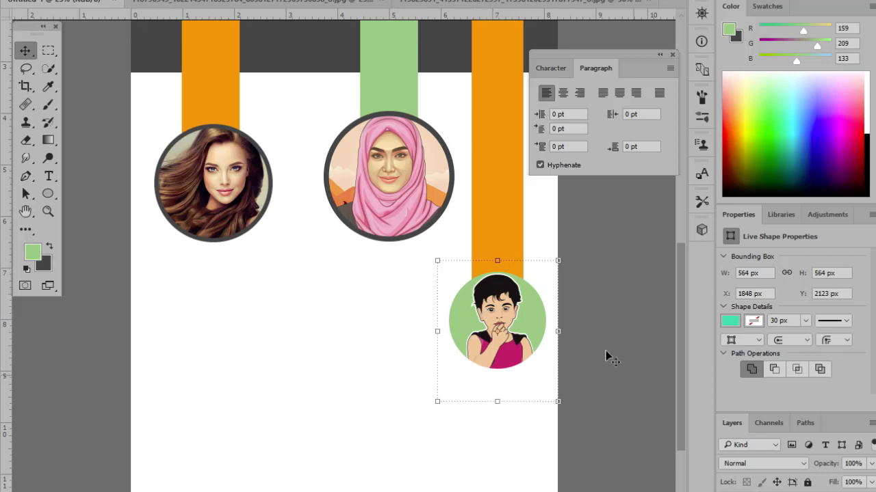
click(382, 352)
drag(394, 328, 544, 458)
key(Delete)
click(512, 348)
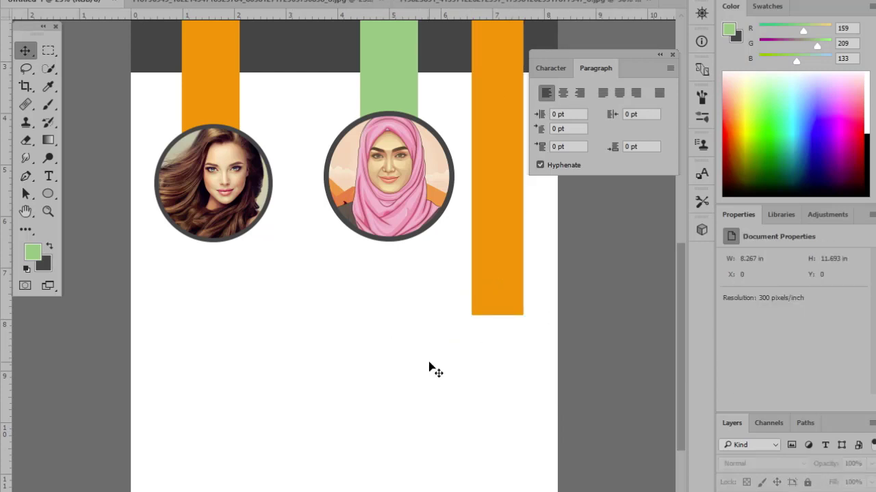
key(ctrl+alt+z)
key(ctrl+alt+z)
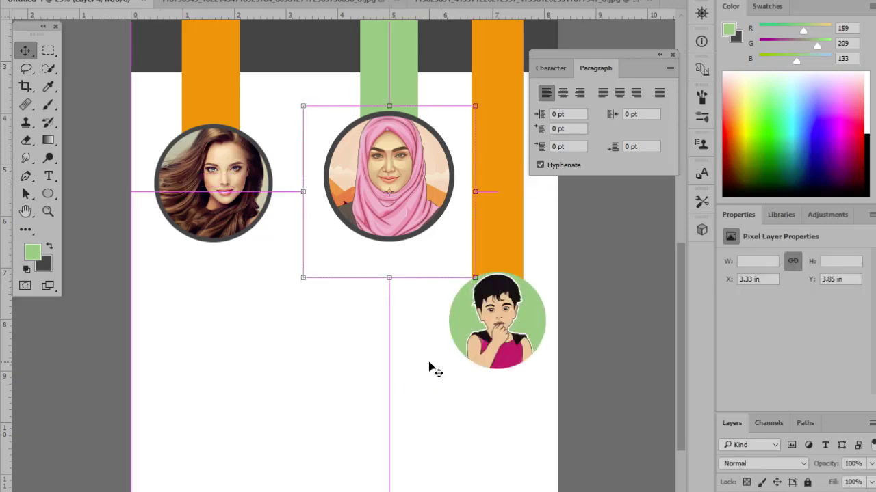
click(378, 351)
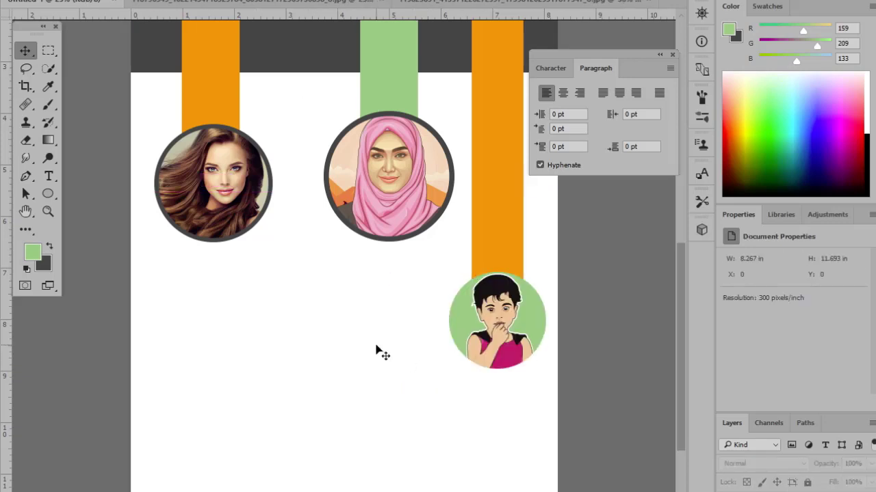
Step: Move the headscarf circle with its portrait left to X 924 px, closer to the long-haired woman's circle
key(ctrl+minus)
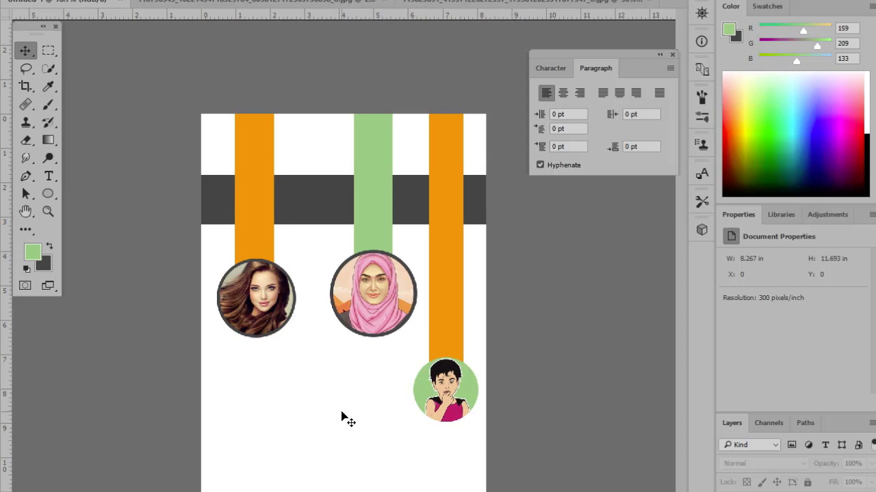
key(ctrl+plus)
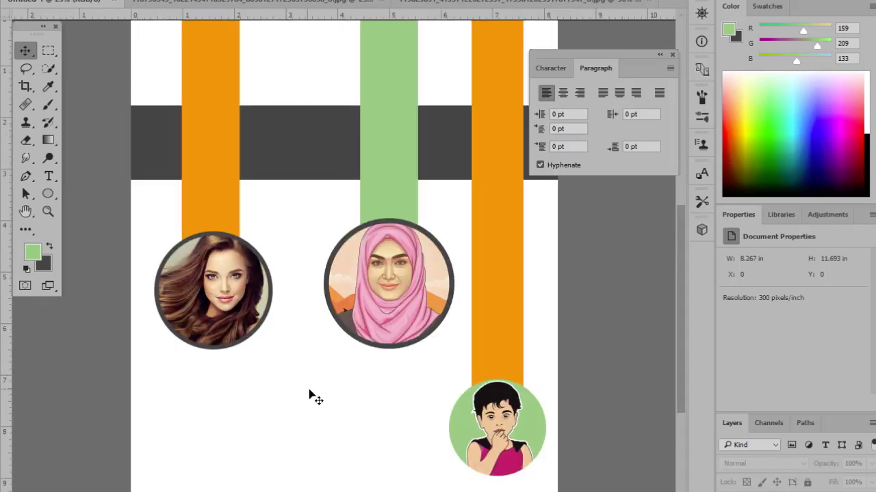
key(ctrl+minus)
key(ctrl+plus)
click(430, 289)
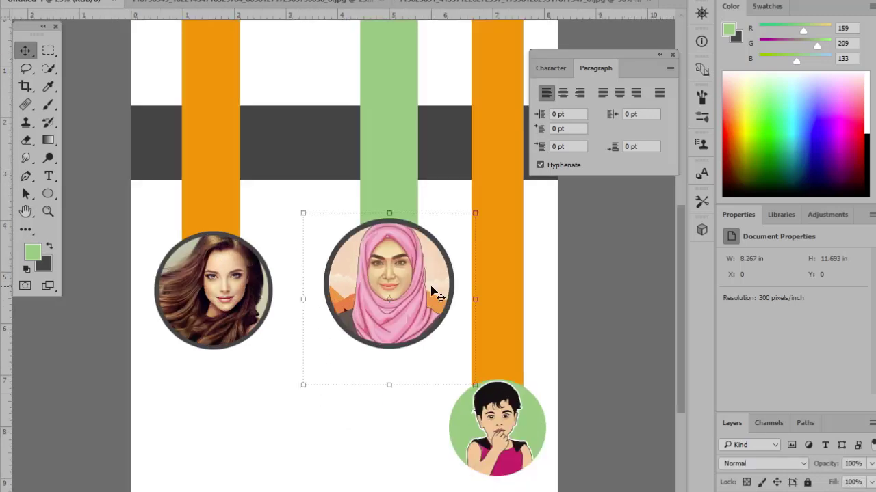
click(301, 435)
drag(305, 391, 333, 291)
click(342, 450)
key(ctrl+minus)
key(ctrl+minus)
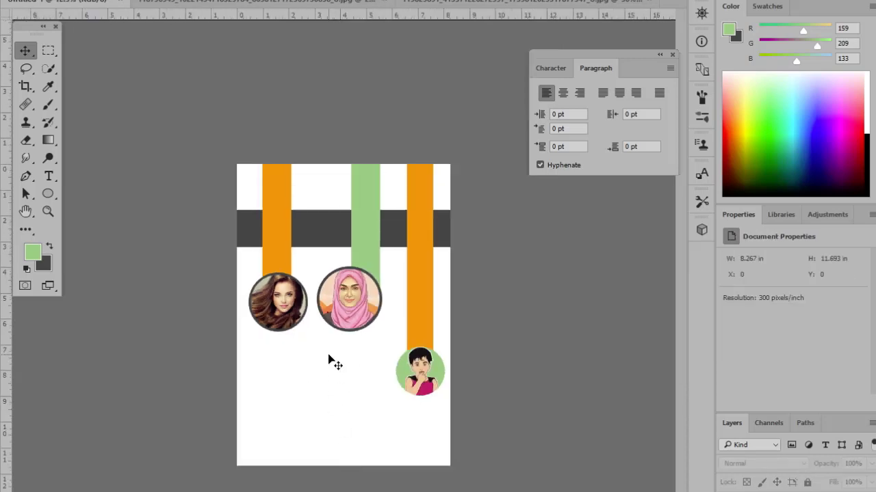
key(ctrl+plus)
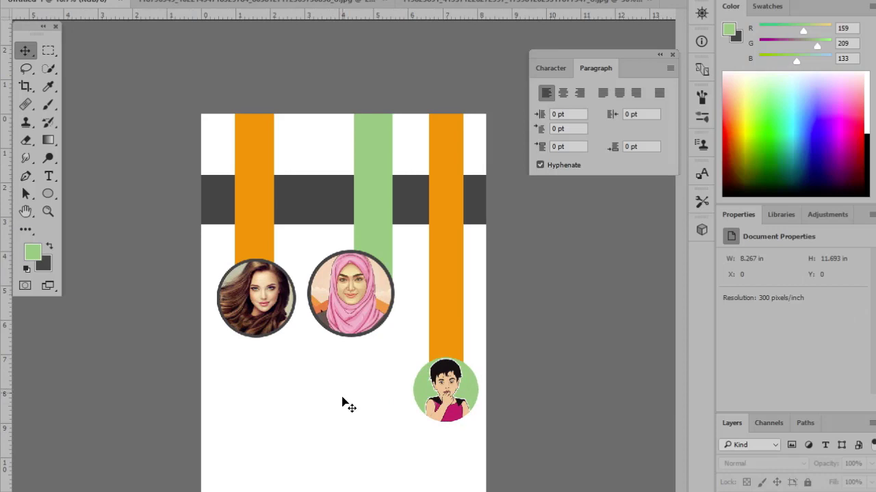
Step: Select the green stripe with the headscarf circle and portrait and align their horizontal centers
drag(356, 395, 386, 240)
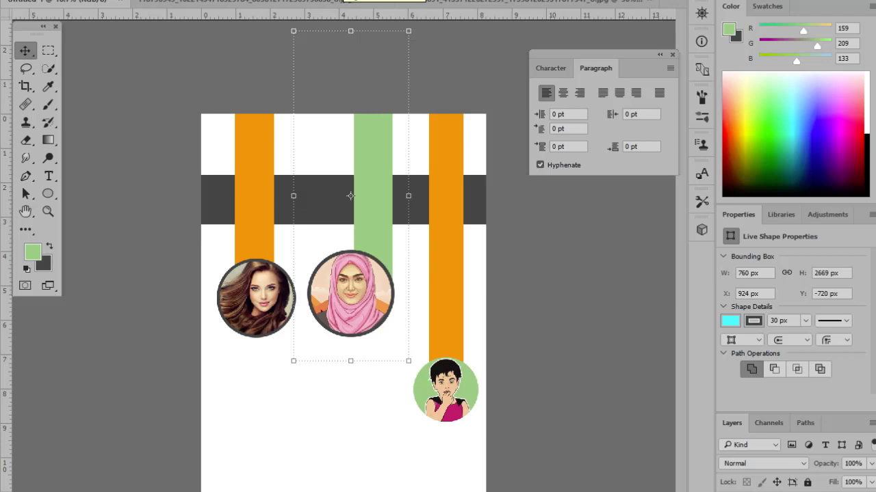
click(345, 0)
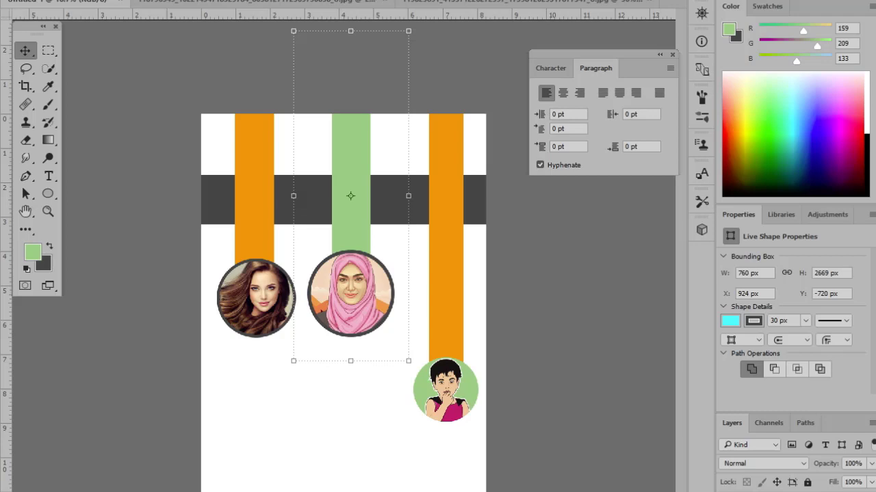
key(ctrl+z)
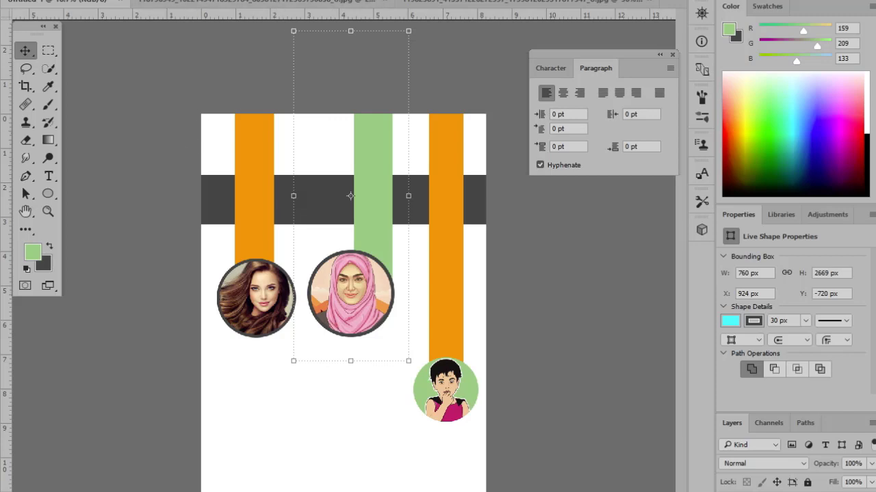
key(ctrl+z)
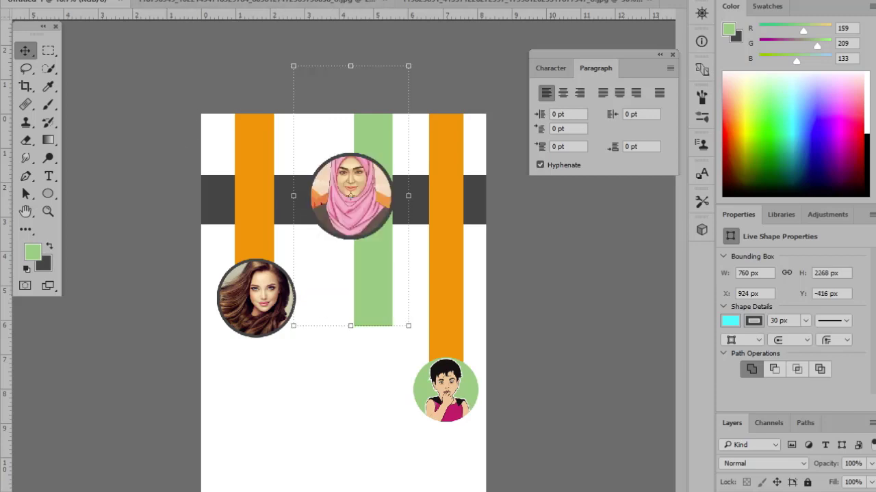
key(ctrl+z)
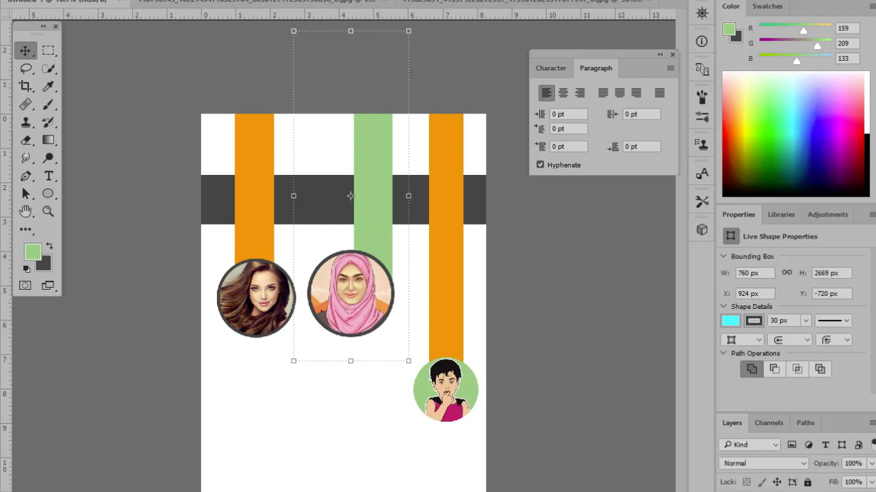
key(ctrl+alt+z)
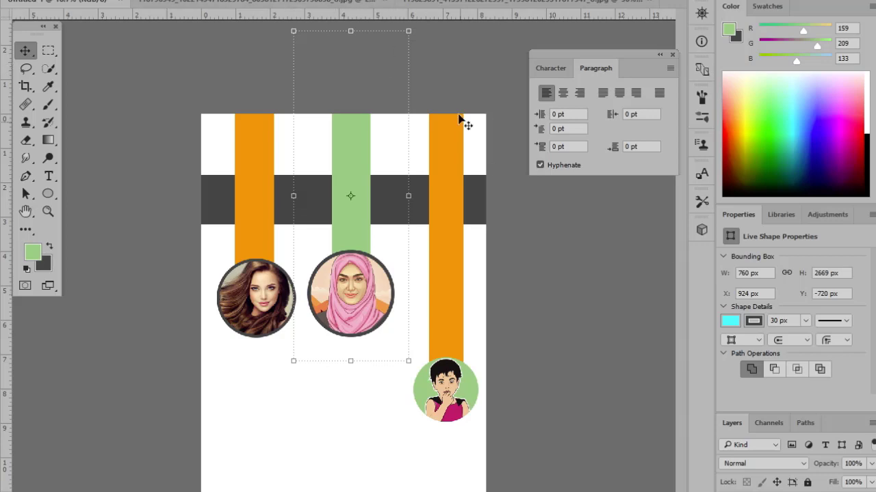
click(521, 189)
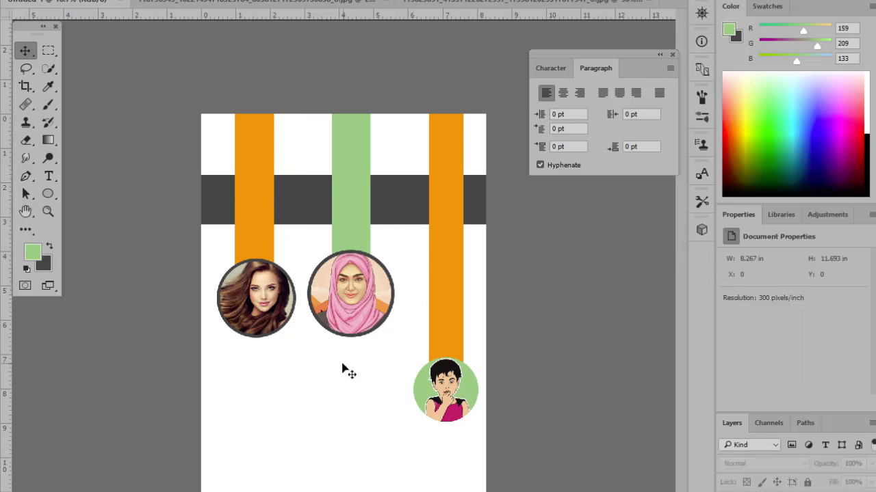
drag(320, 368, 401, 239)
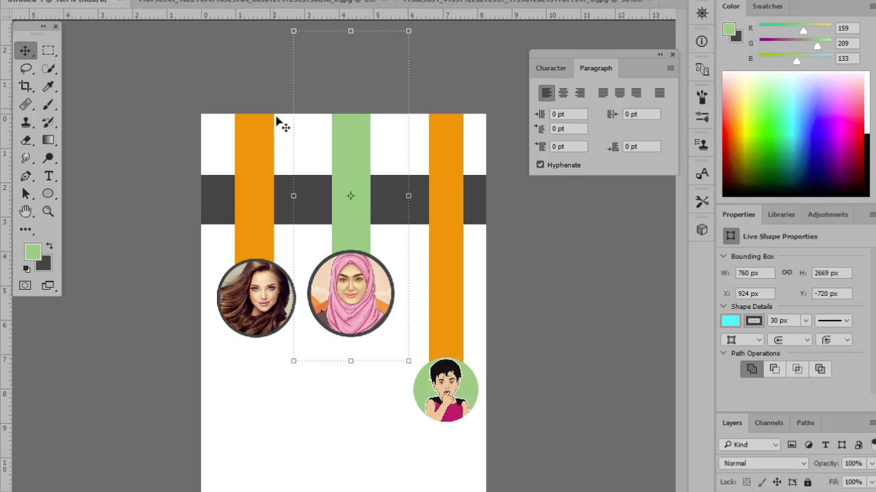
click(263, 400)
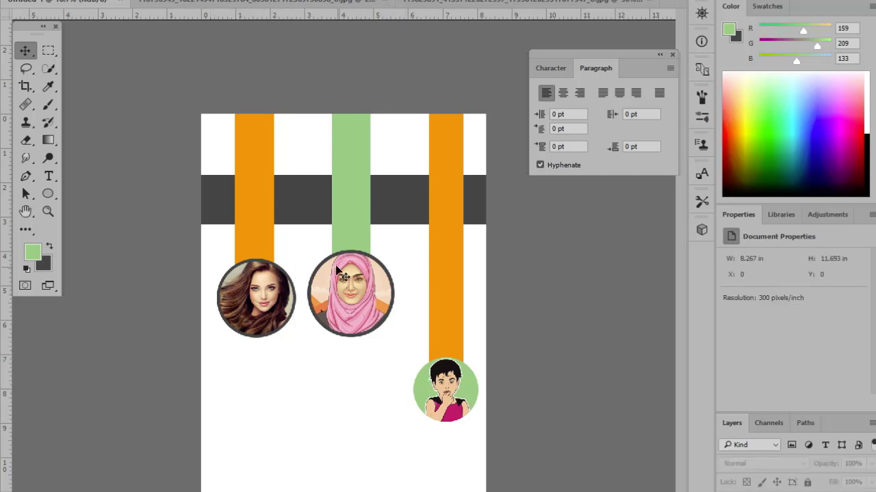
Step: Move the long-haired woman's circle, portrait and orange stripe together to X 50 px, near the page's left edge
drag(217, 357, 283, 252)
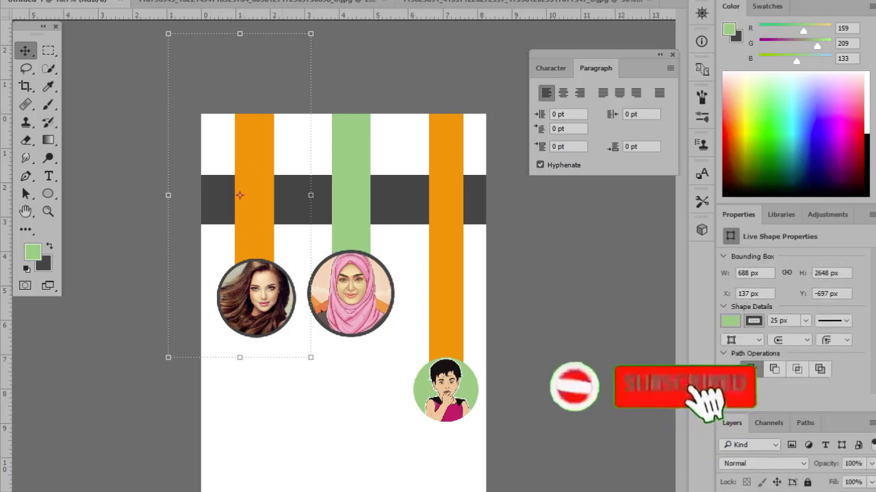
click(320, 2)
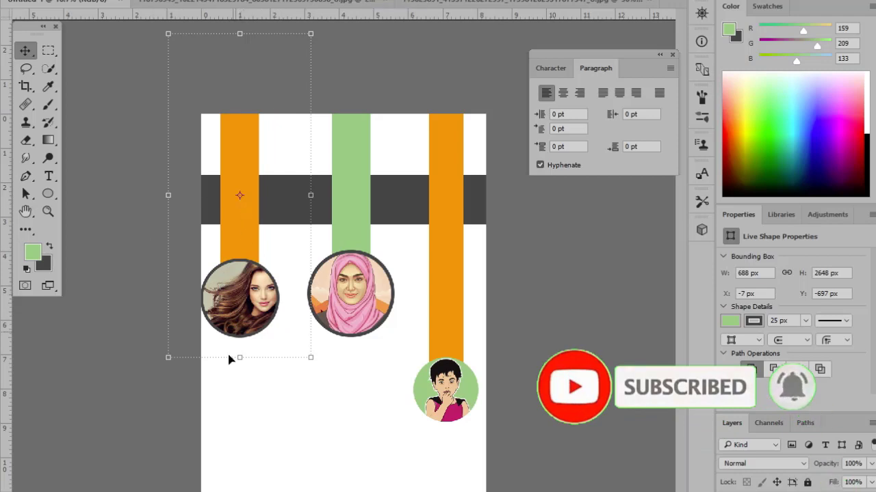
drag(242, 163, 251, 159)
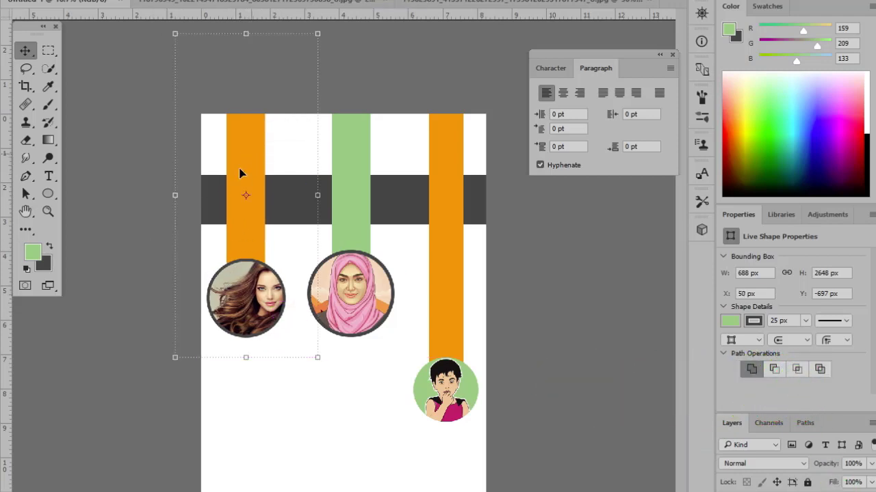
click(298, 464)
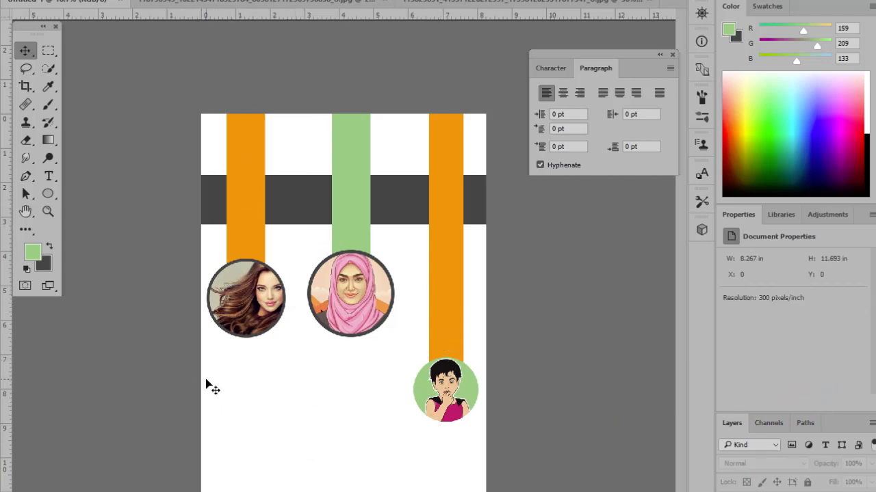
Step: Try to stretch the long-haired woman's circle, portrait and orange stripe downward as one selection
drag(203, 386, 295, 238)
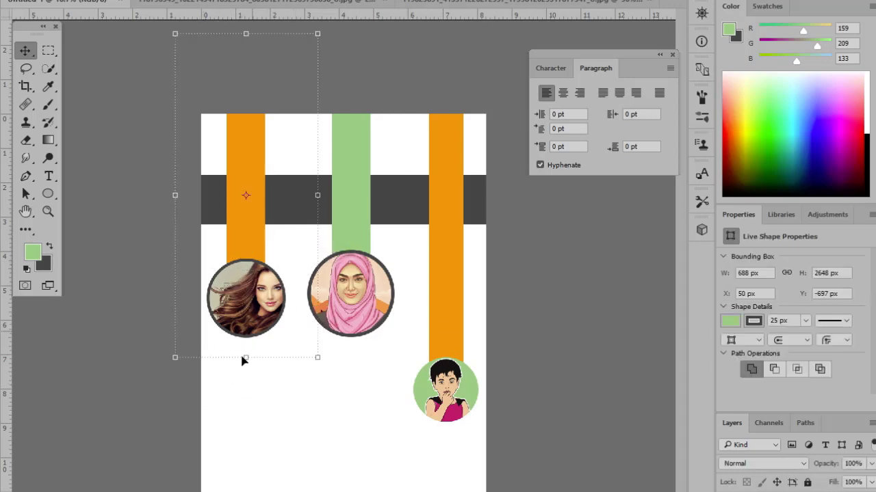
drag(242, 363, 251, 408)
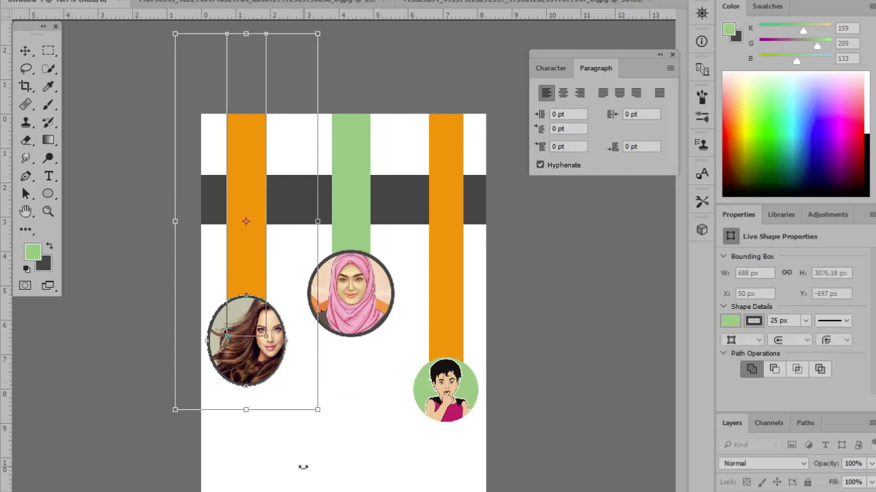
key(ctrl+z)
key(v)
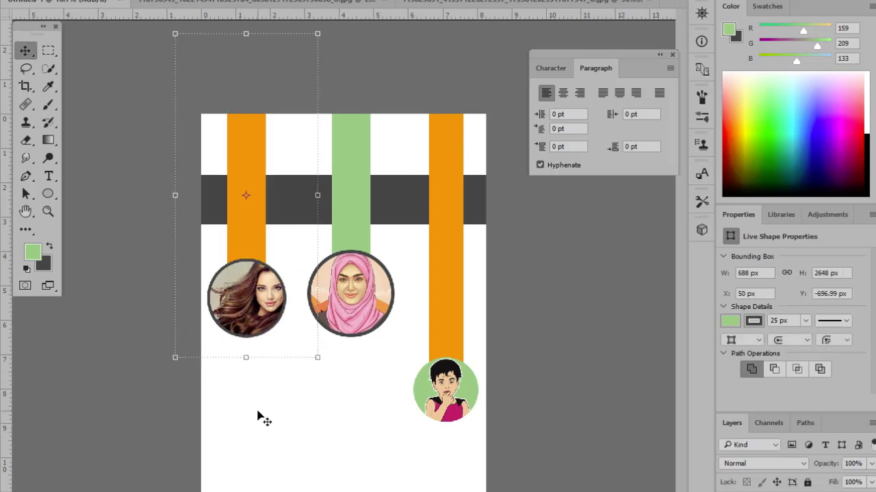
Step: Move the long-haired woman's circle and portrait down to Y 2058 px and lengthen the orange stripe to reach them
drag(211, 381, 268, 417)
click(250, 274)
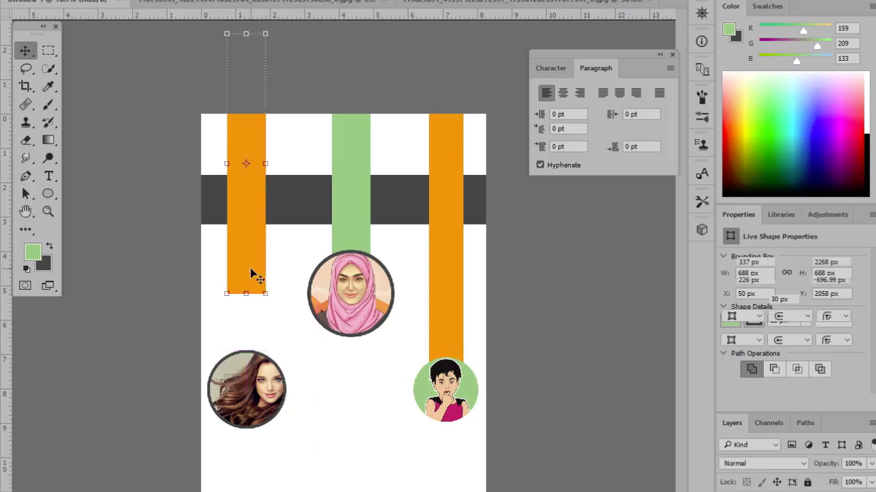
drag(244, 299, 244, 397)
key(v)
click(364, 429)
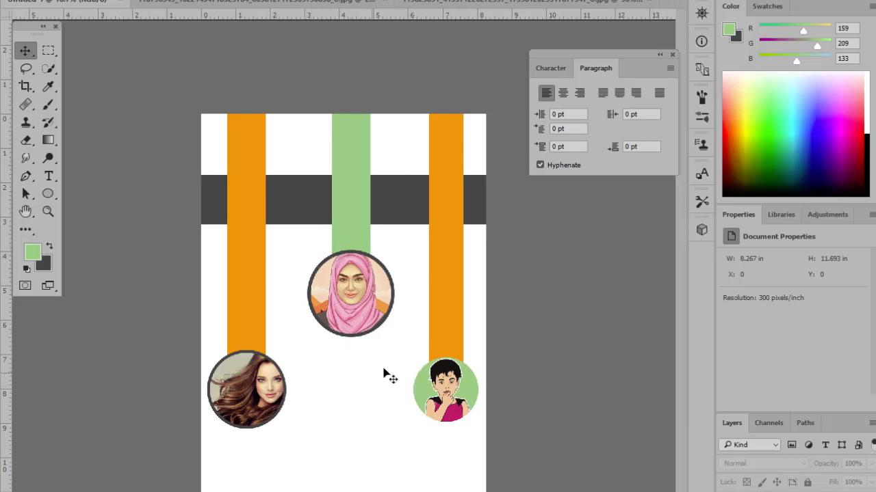
Step: Move the boy's circle with its portrait left to X 1697 px
click(457, 392)
click(376, 433)
drag(385, 397, 429, 456)
drag(452, 390, 435, 390)
click(358, 397)
drag(373, 344, 461, 430)
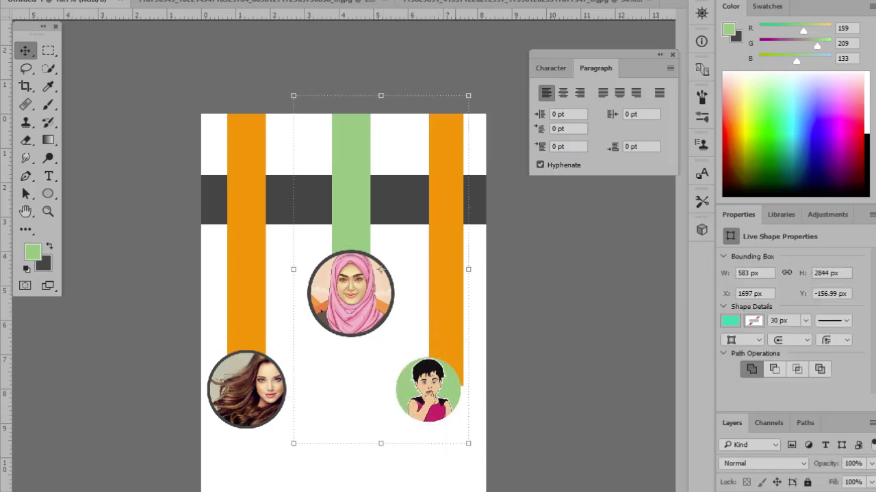
drag(394, 454, 482, 360)
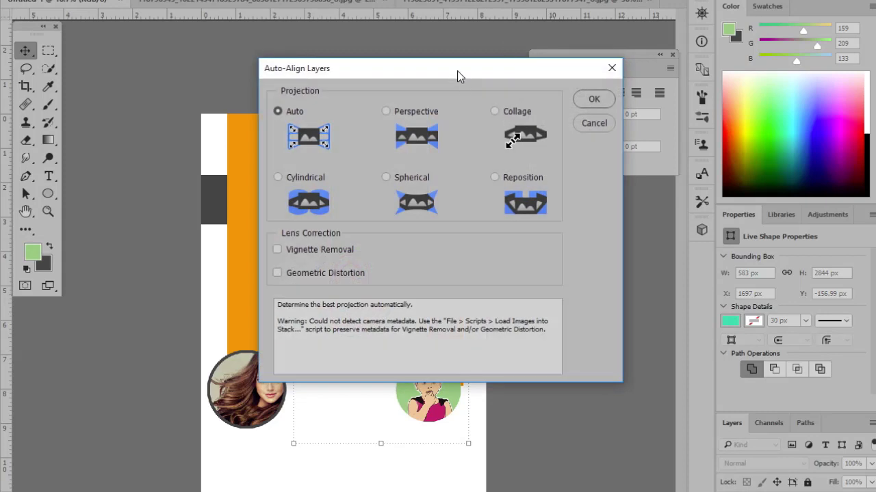
drag(458, 75, 544, 63)
click(673, 97)
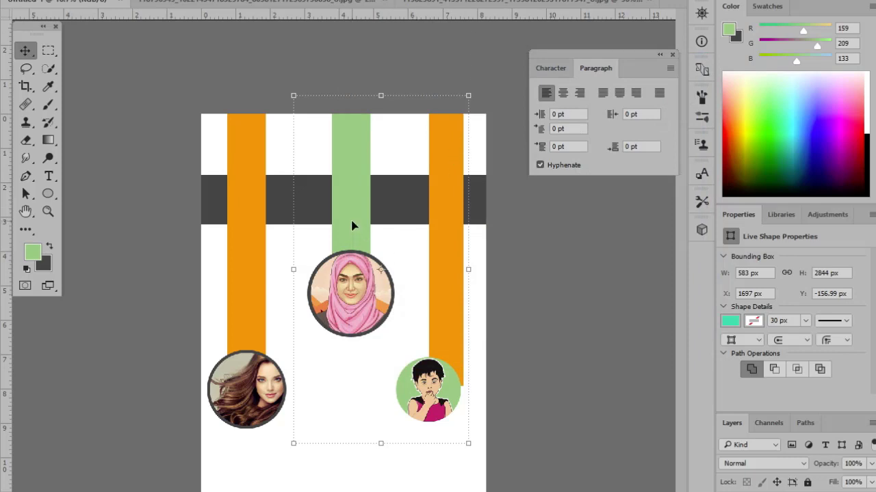
drag(354, 225, 356, 226)
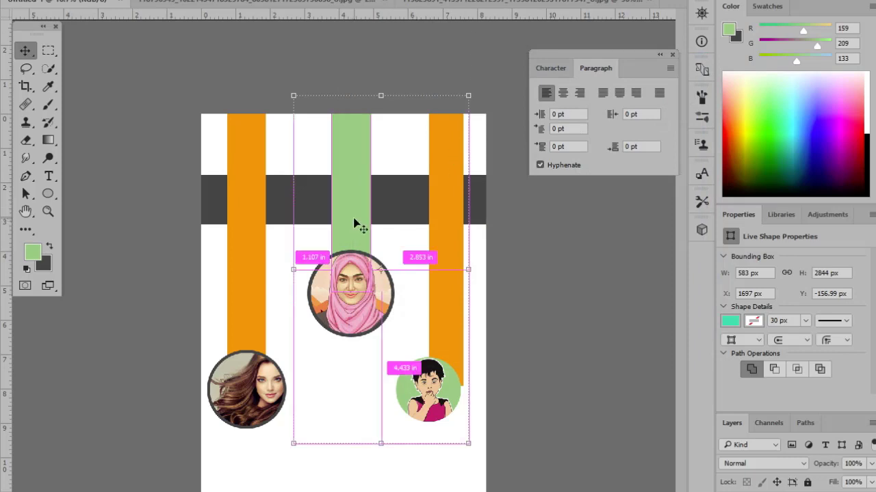
shift+click(449, 277)
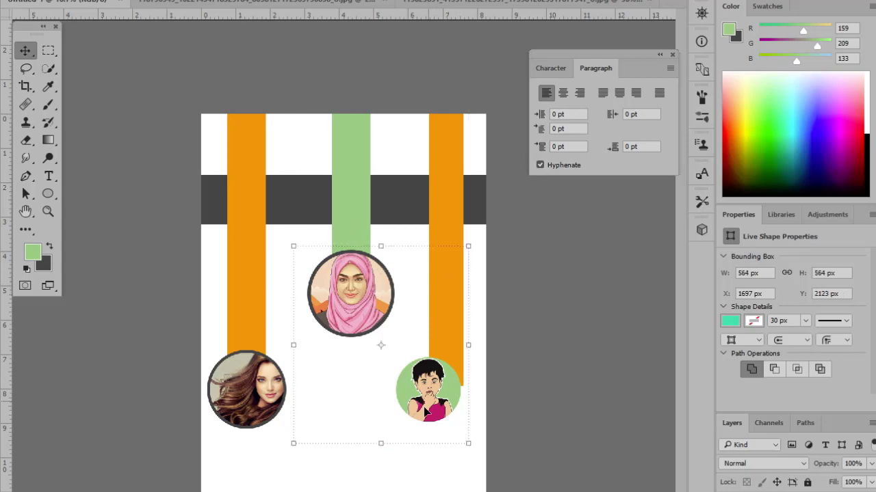
click(402, 480)
drag(402, 460, 470, 390)
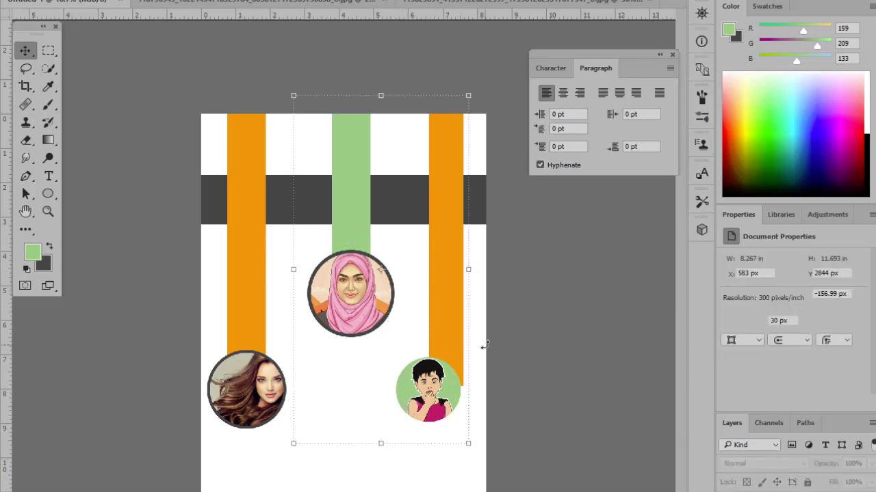
drag(468, 269, 463, 269)
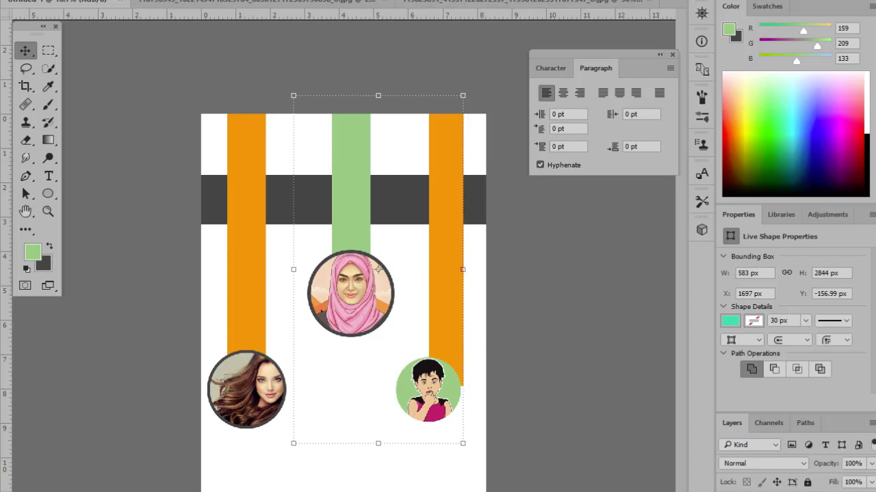
key(ctrl+z)
click(395, 468)
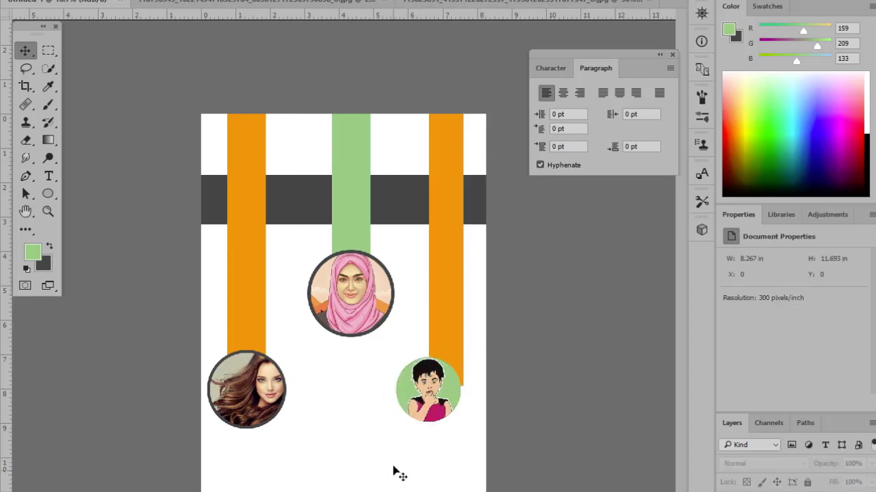
Step: Select the boy's circle and portrait with their orange stripe, and try nudging the selection right and back left
drag(418, 469, 499, 367)
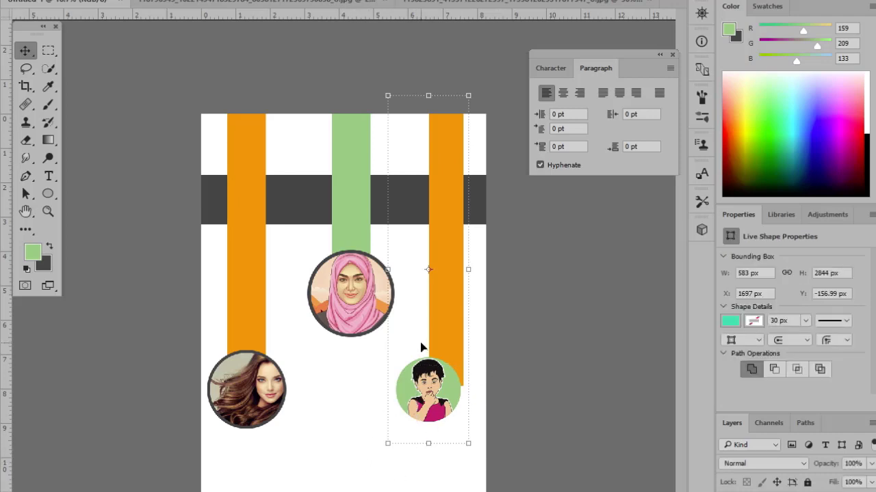
key(shift+Right)
key(shift+Right)
key(shift+Right)
key(shift+Right)
key(shift+Right)
key(shift+Right)
key(shift+Right)
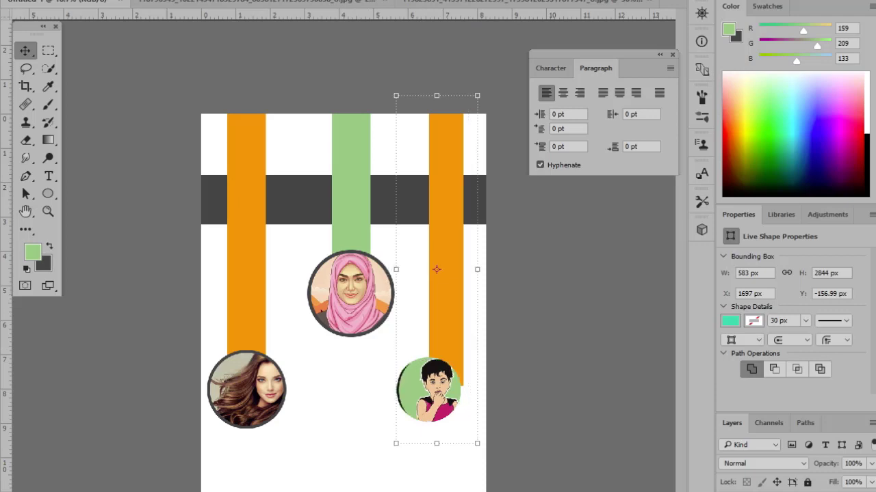
key(shift+Left)
key(shift+Left)
key(shift+Left)
key(shift+Left)
key(shift+Left)
key(shift+Left)
key(shift+Left)
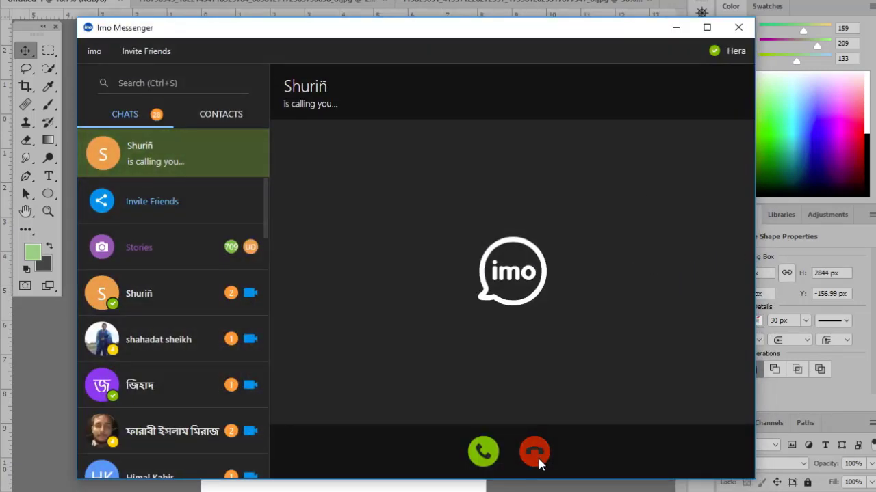
Step: Dismiss the incoming imo calls and center the boy's orange stripe horizontally on his circle
click(539, 463)
click(738, 28)
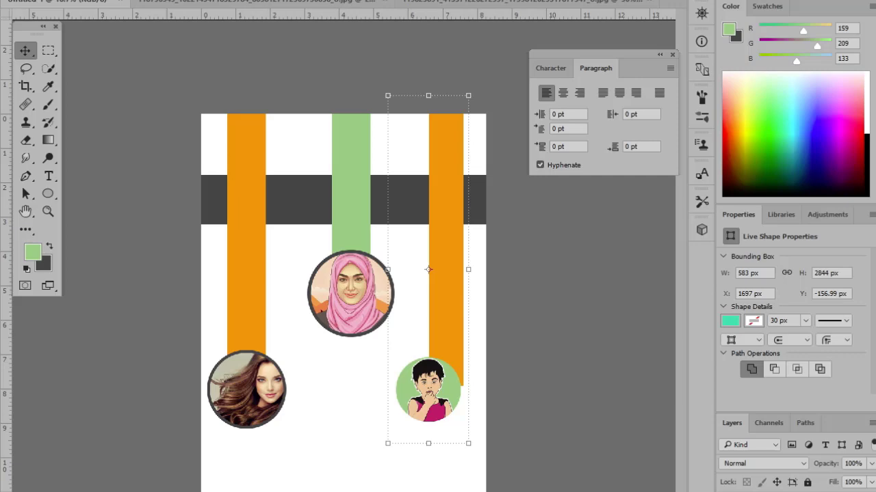
key(ctrl+z)
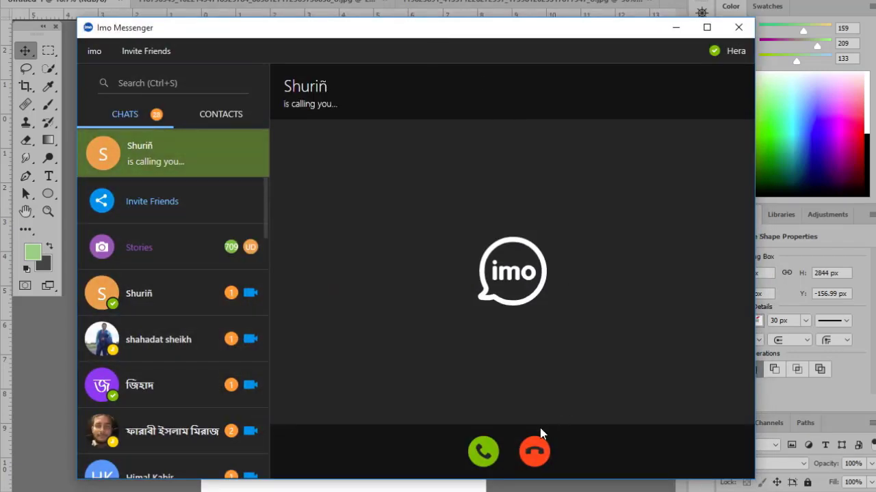
click(531, 453)
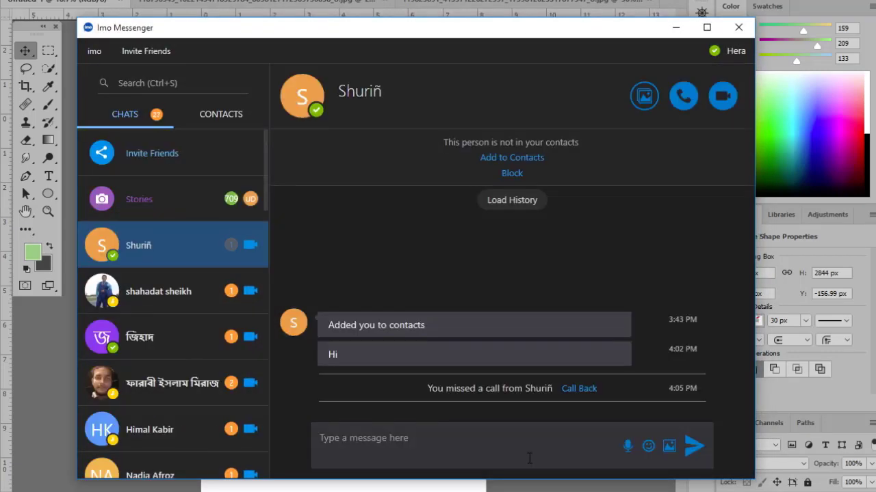
click(738, 27)
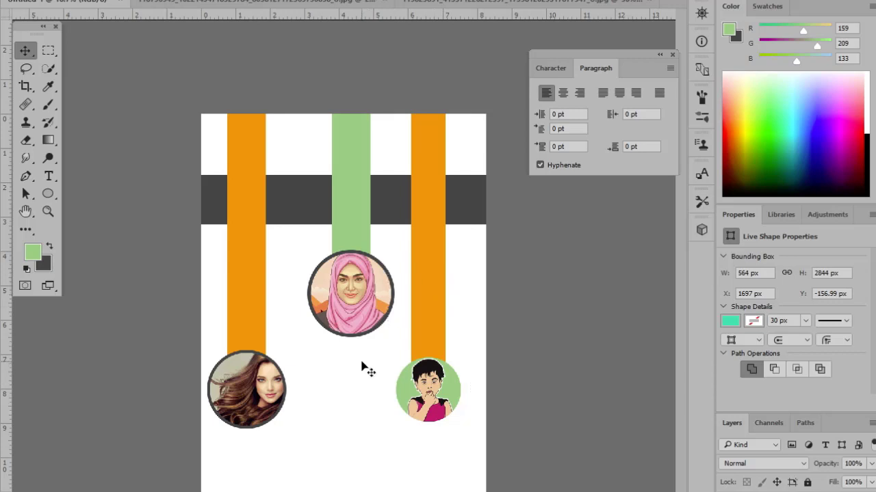
click(362, 366)
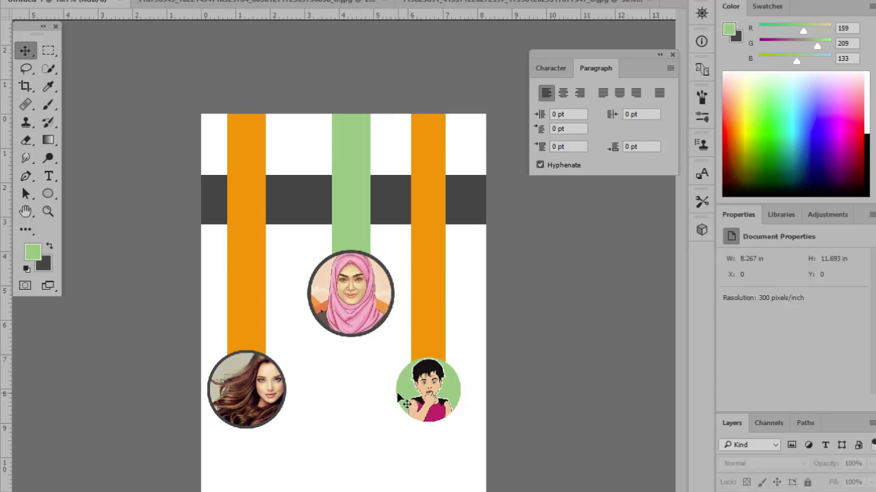
mouse_move(388, 352)
mouse_down()
mouse_move(463, 475)
mouse_move(445, 361)
mouse_move(404, 356)
mouse_up()
click(441, 479)
click(475, 473)
drag(477, 470, 424, 352)
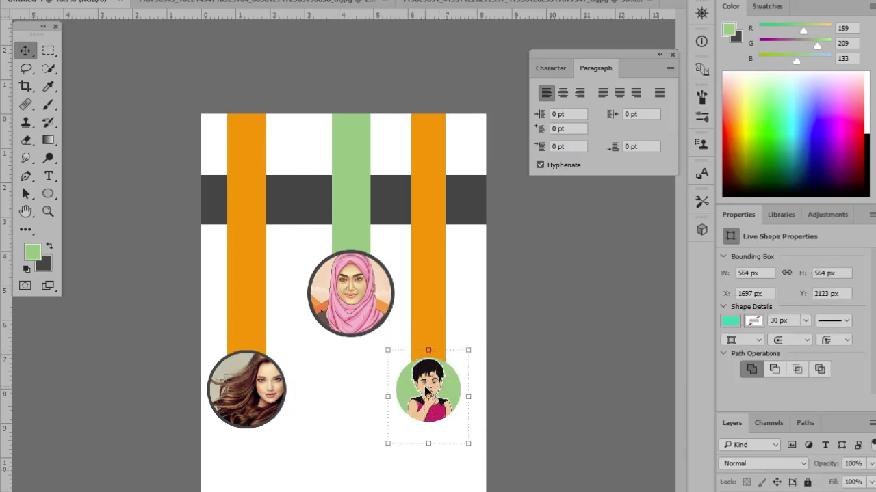
drag(465, 458, 413, 328)
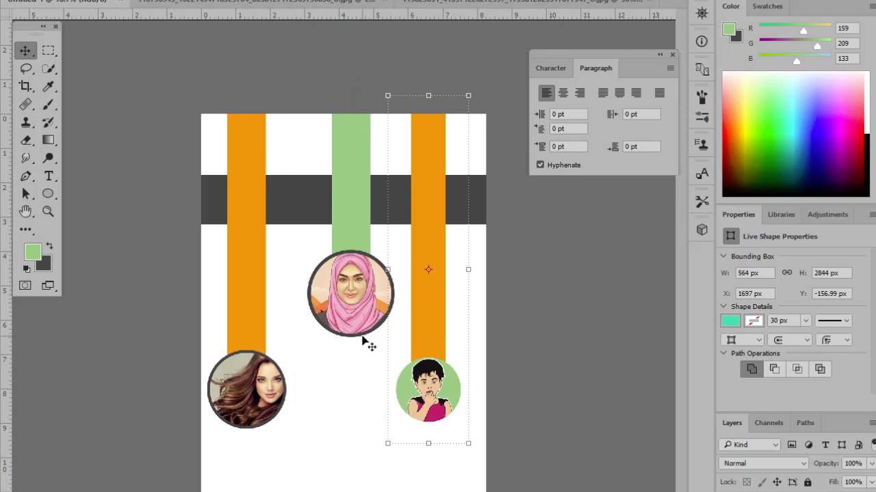
click(345, 393)
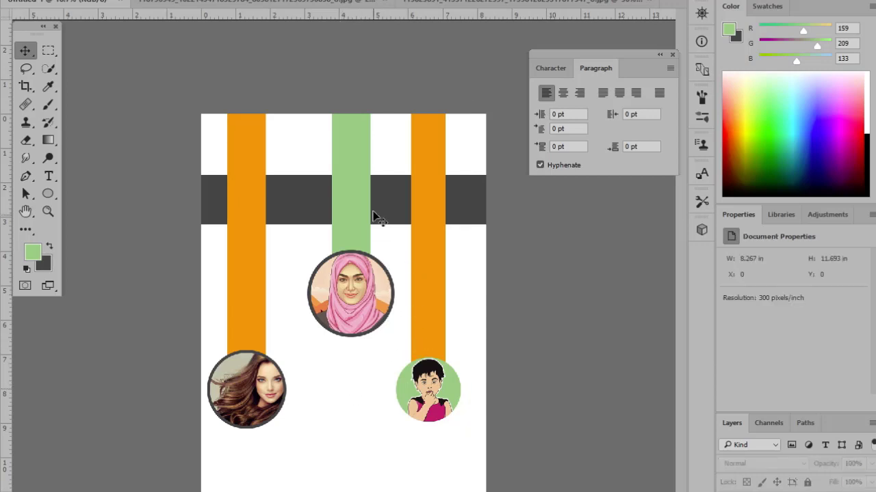
Step: Reduce the dark horizontal band's height to about 353 px, keeping its upper edge in place
click(374, 209)
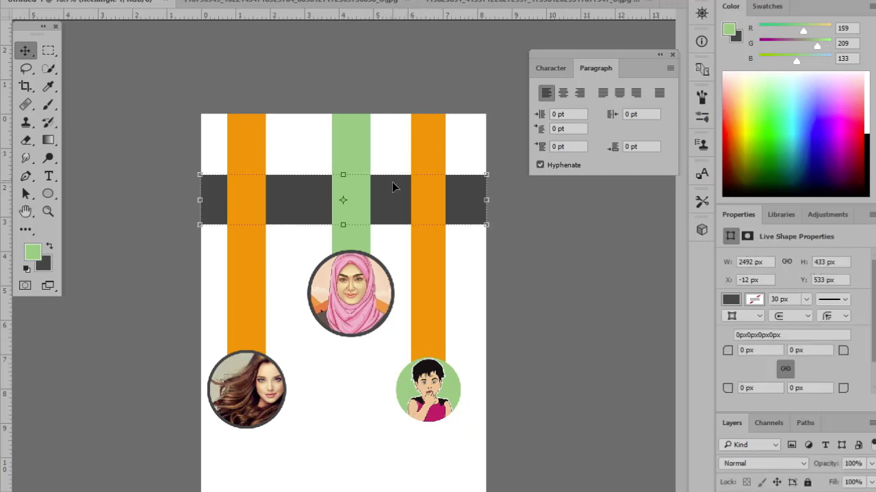
mouse_move(343, 225)
mouse_down()
mouse_move(344, 198)
mouse_move(347, 215)
mouse_up()
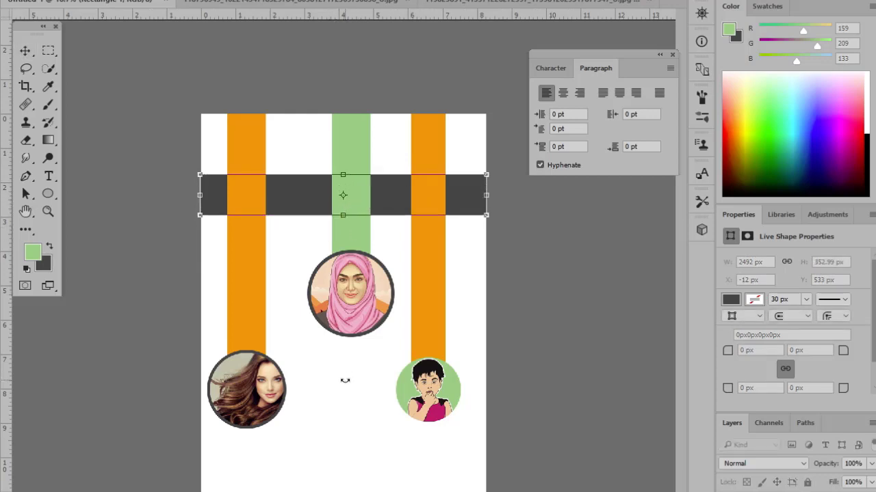
click(370, 377)
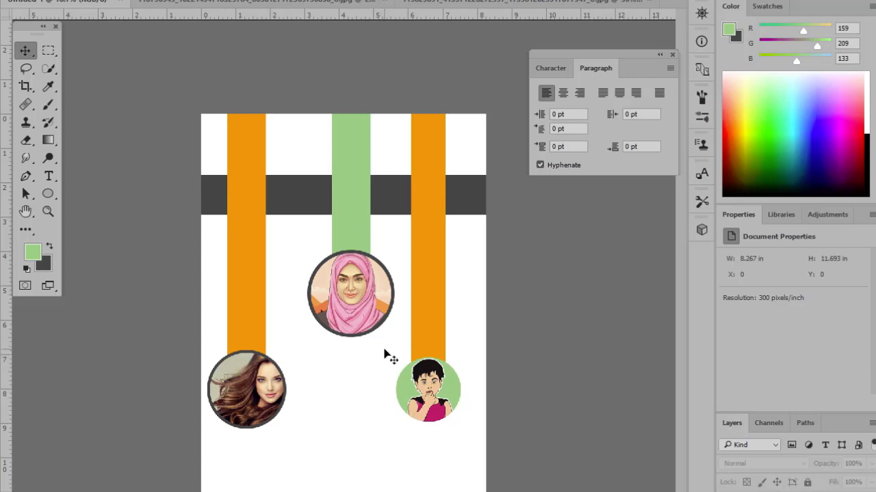
Step: Select the boy's circle and portrait with their orange stripe, and nudge the selection left to X 1666 px
click(433, 336)
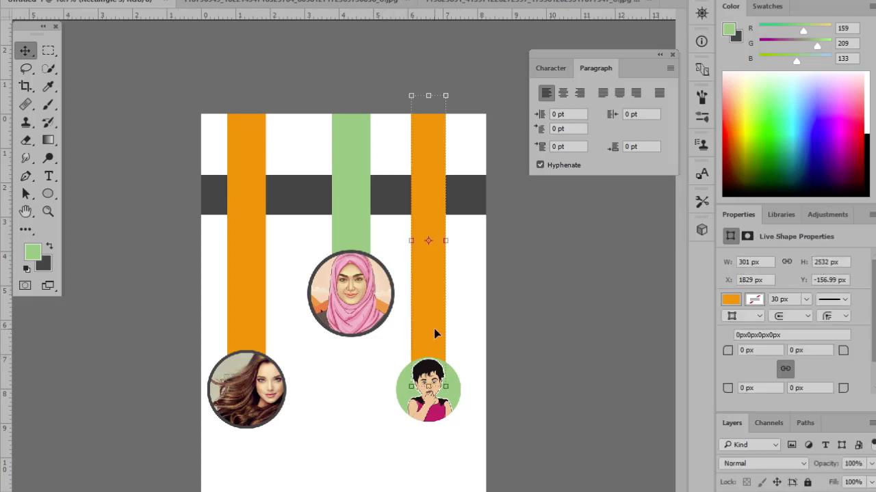
drag(442, 448, 435, 319)
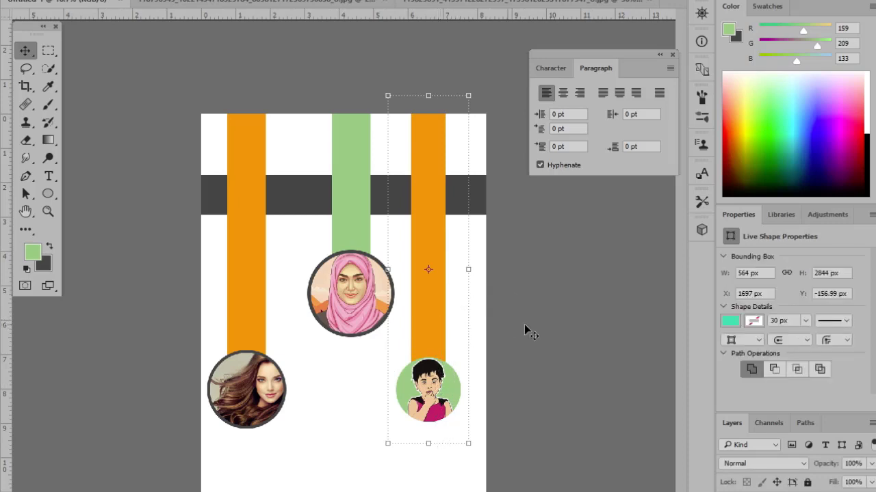
click(871, 215)
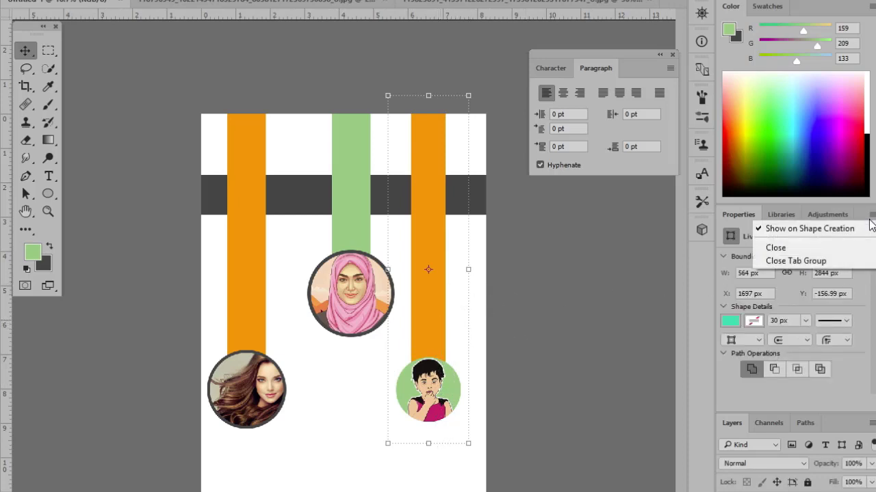
click(871, 216)
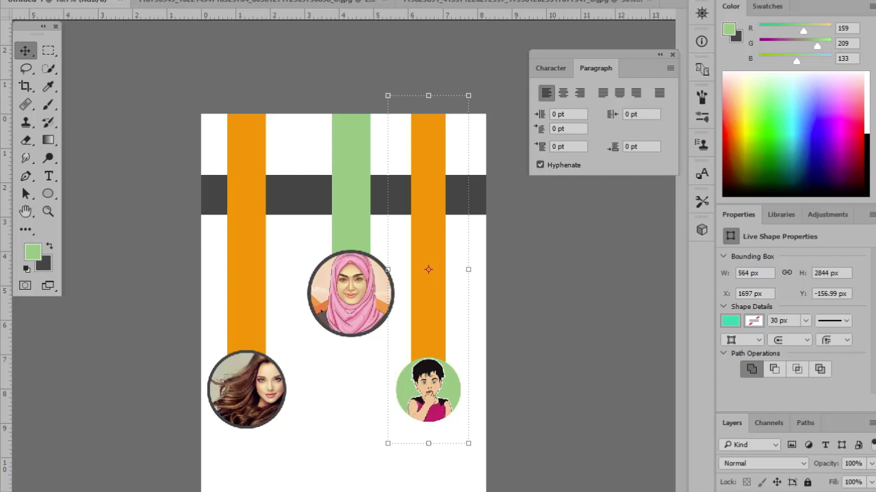
key(shift+Left)
key(shift+Left)
key(shift+Left)
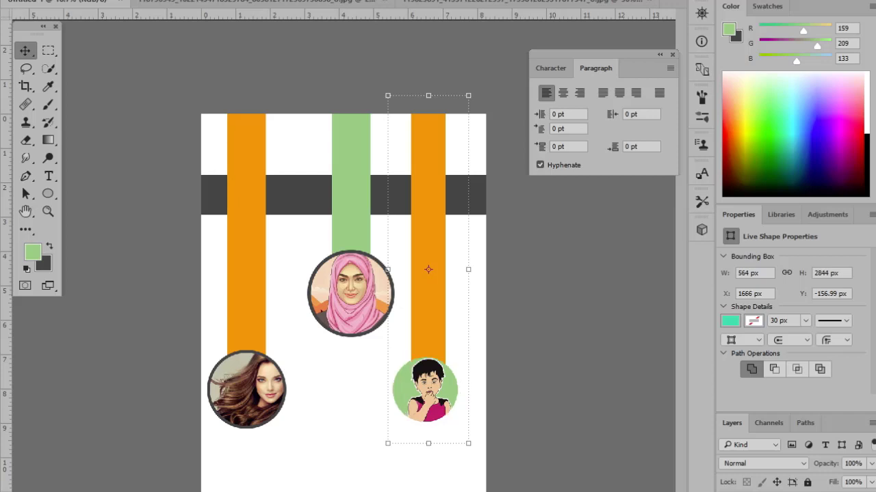
key(shift+Left)
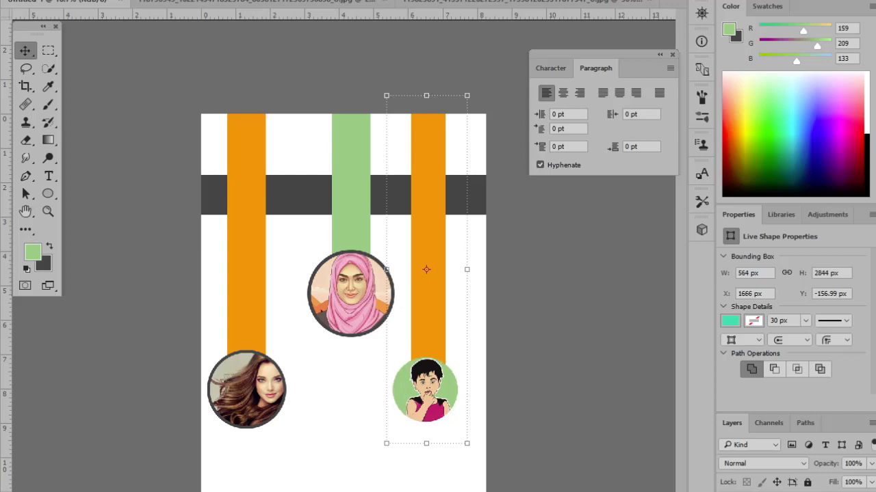
Step: Try nudging the boy's circle, portrait and orange stripe right to X 1722 px, and undo the move
key(shift+Right)
key(shift+Right)
key(shift+Right)
key(shift+Right)
key(shift+Right)
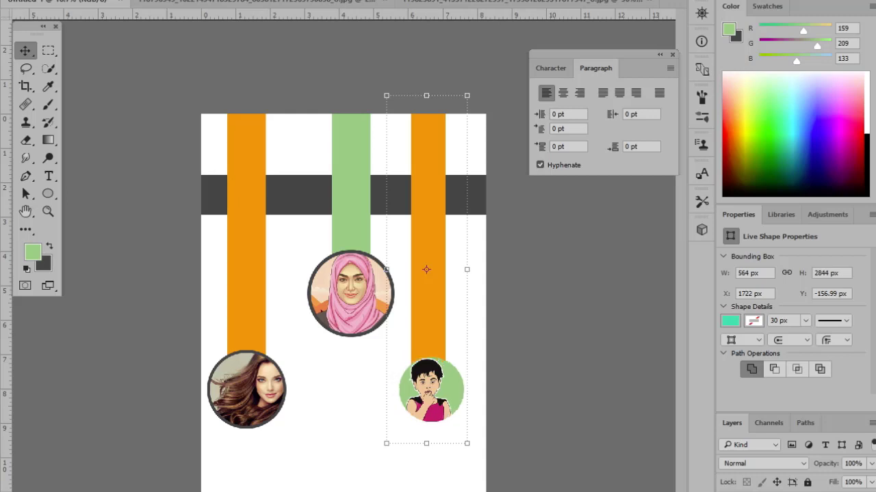
key(ctrl+z)
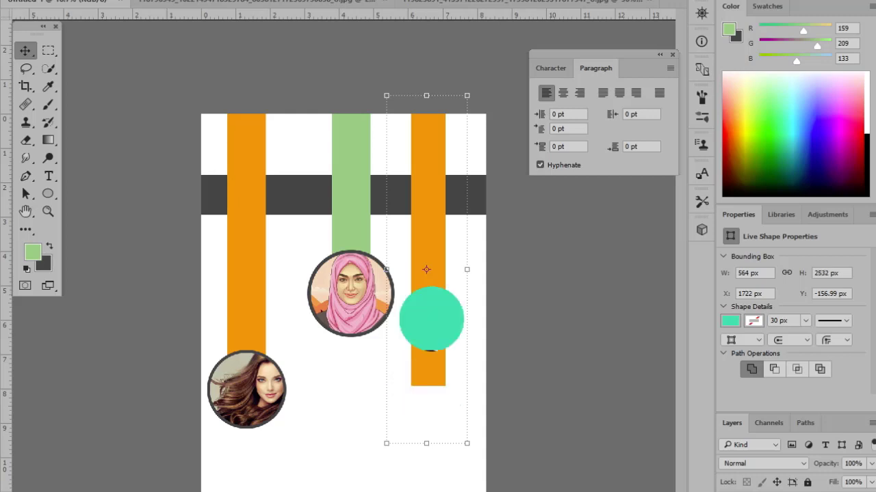
click(463, 9)
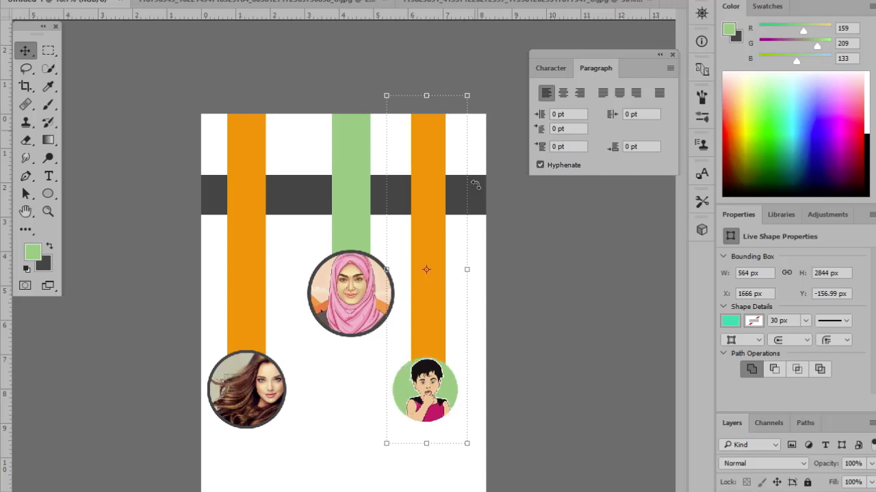
Step: Reselect the boy's circle, portrait and orange stripe, and move them together closer to the page's right edge
click(349, 451)
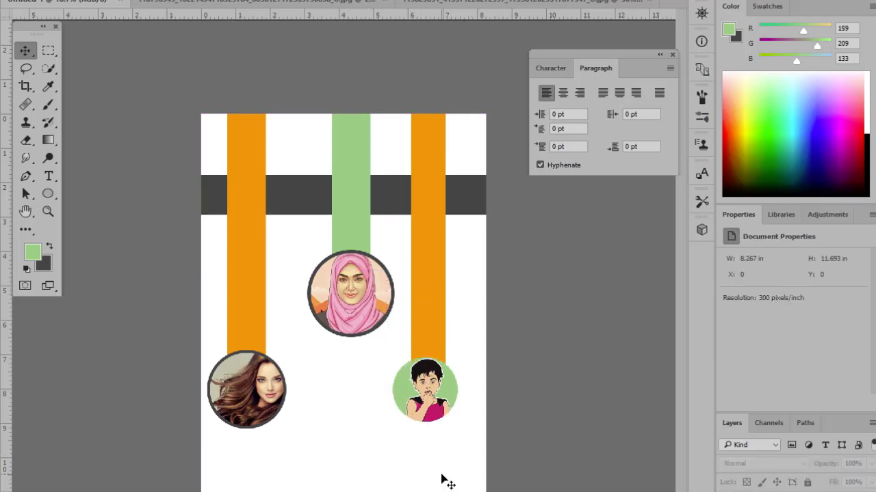
drag(441, 479, 481, 303)
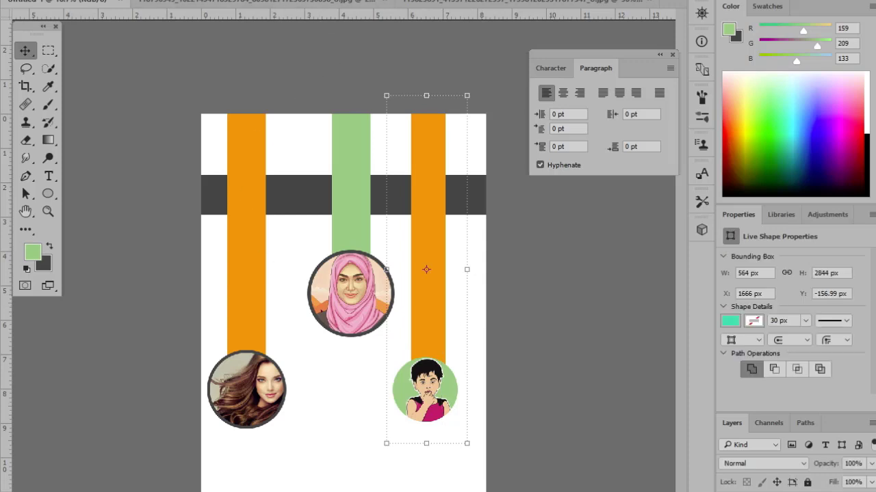
key(Right)
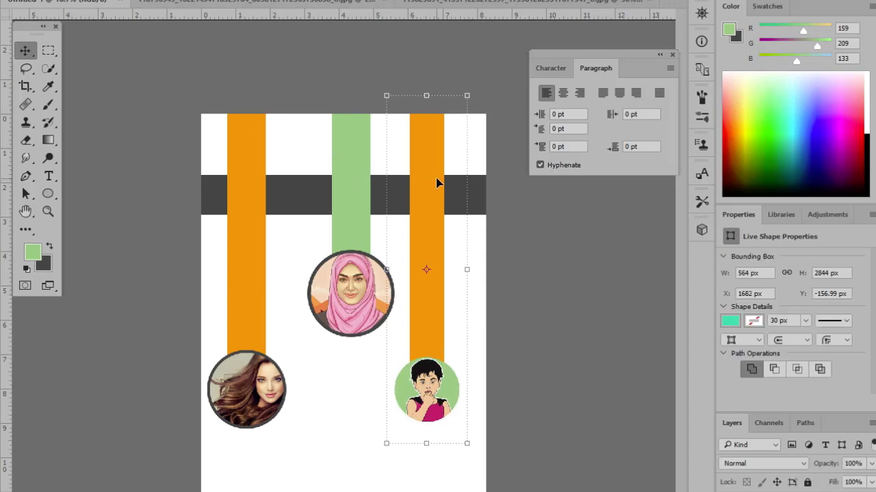
drag(436, 178, 451, 182)
click(356, 397)
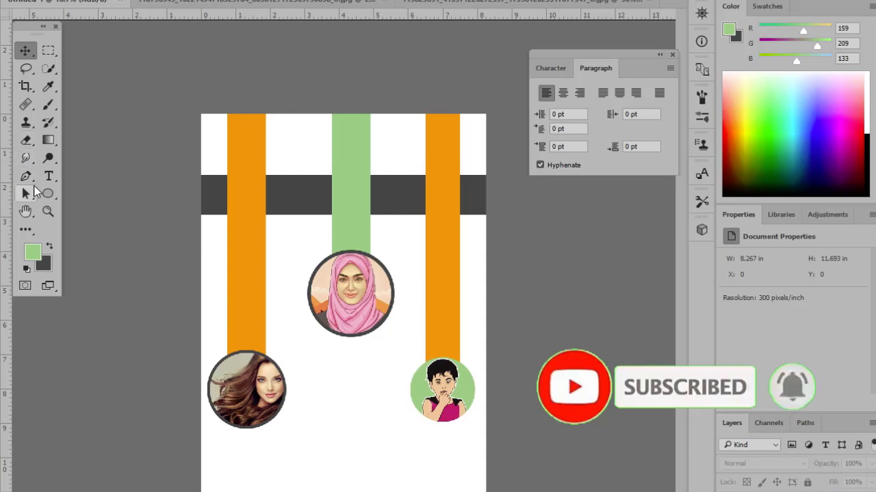
right_click(48, 193)
click(110, 227)
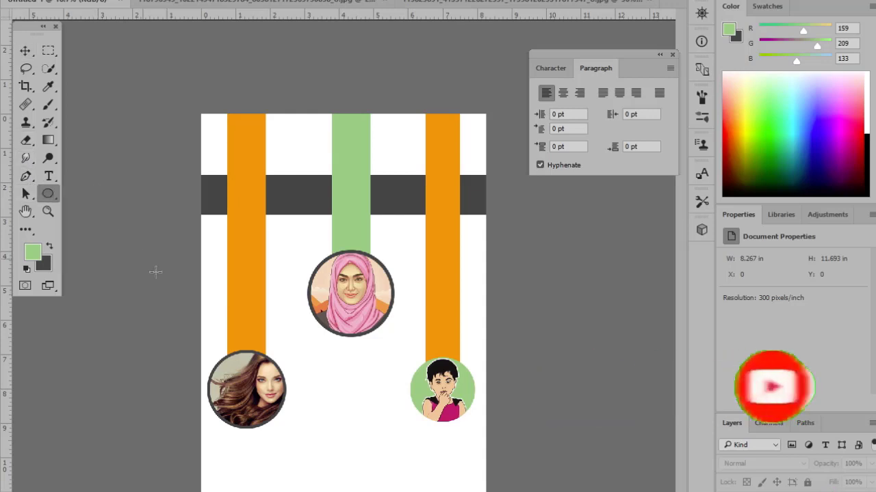
drag(325, 402, 355, 452)
key(ctrl+z)
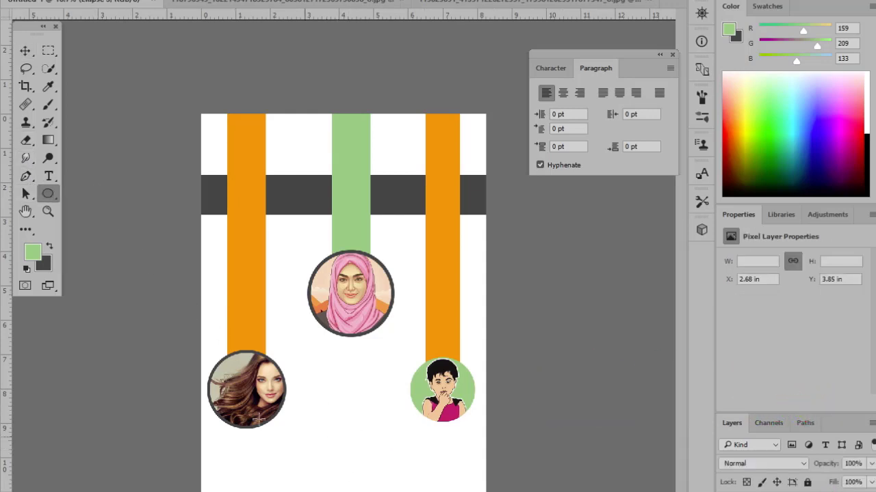
key(v)
click(342, 429)
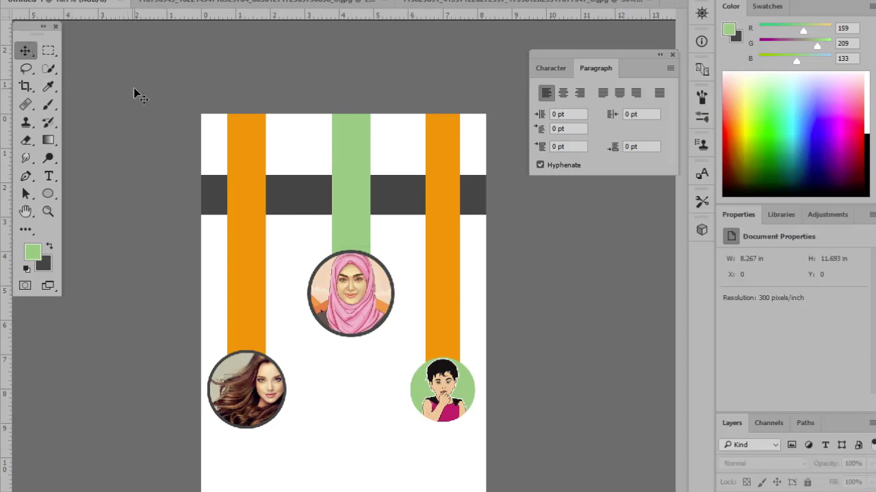
Step: Move the dark horizontal band up to Y 237 px, keeping its horizontal position
key(ctrl+plus)
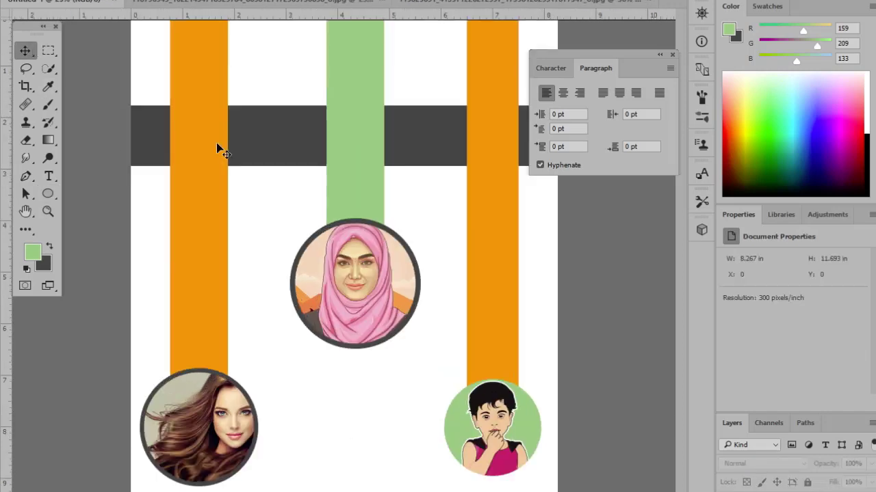
key(ctrl+minus)
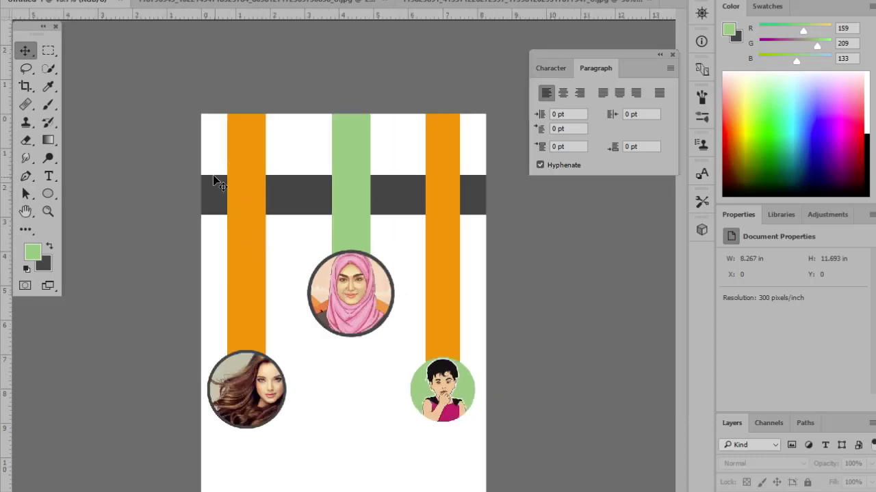
click(218, 197)
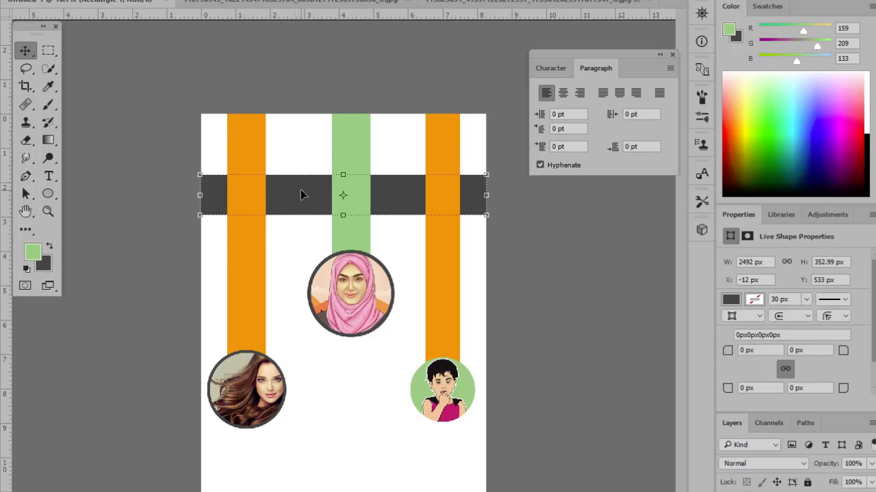
drag(301, 195, 303, 160)
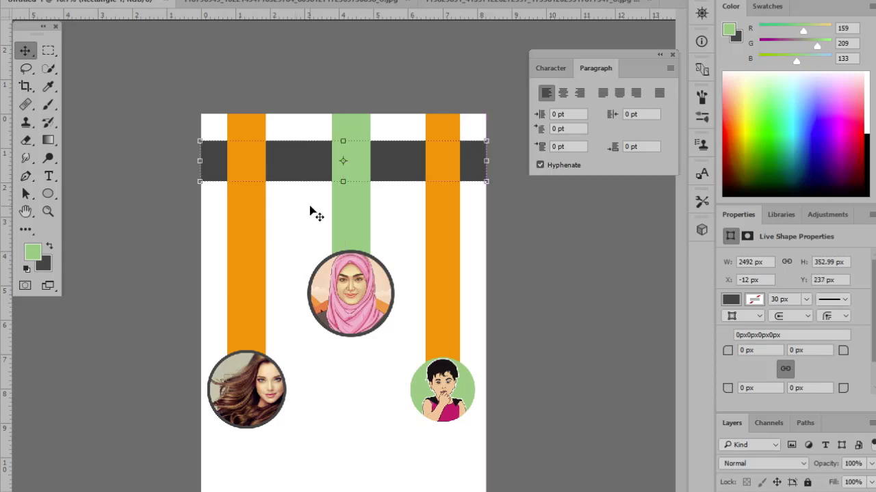
click(311, 211)
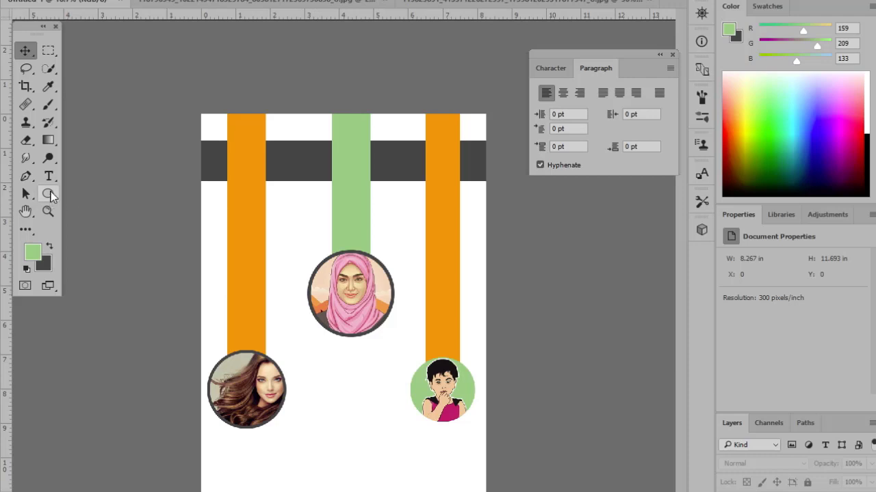
drag(52, 197, 107, 197)
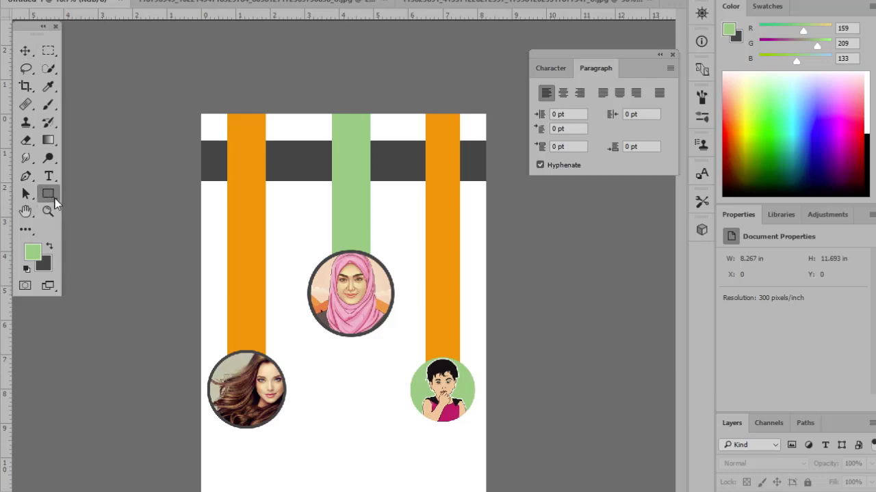
right_click(53, 198)
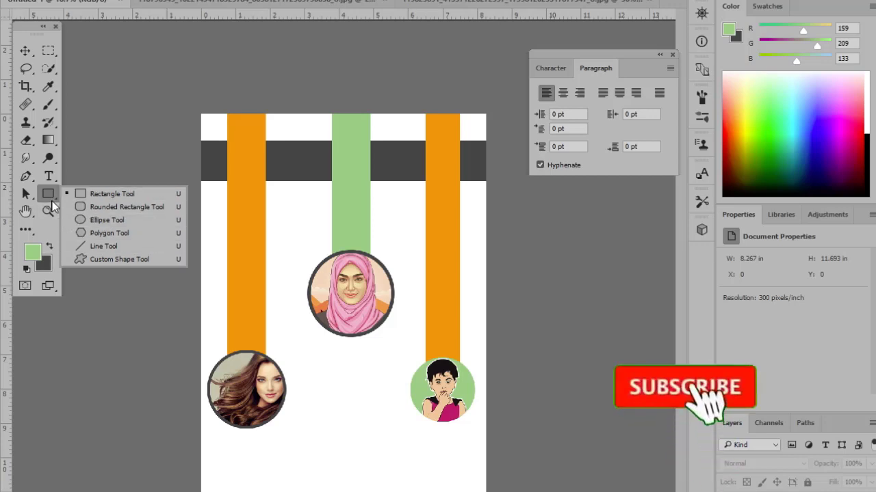
click(98, 170)
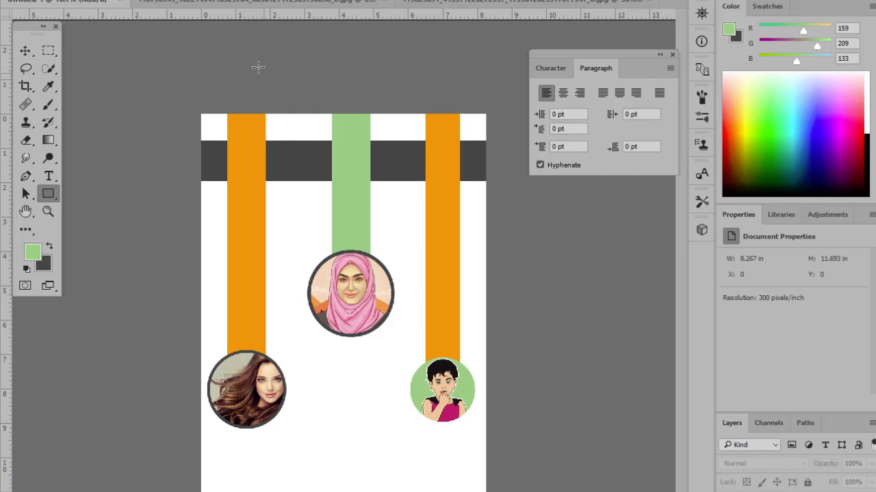
click(56, 164)
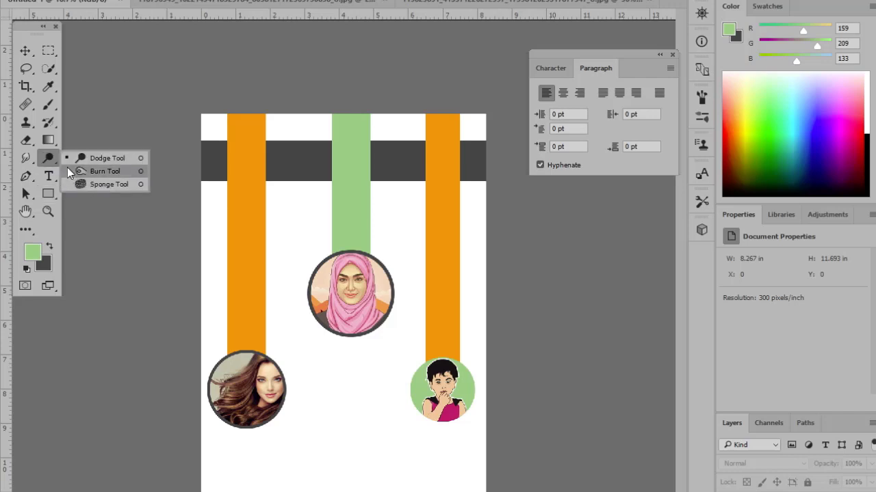
click(48, 140)
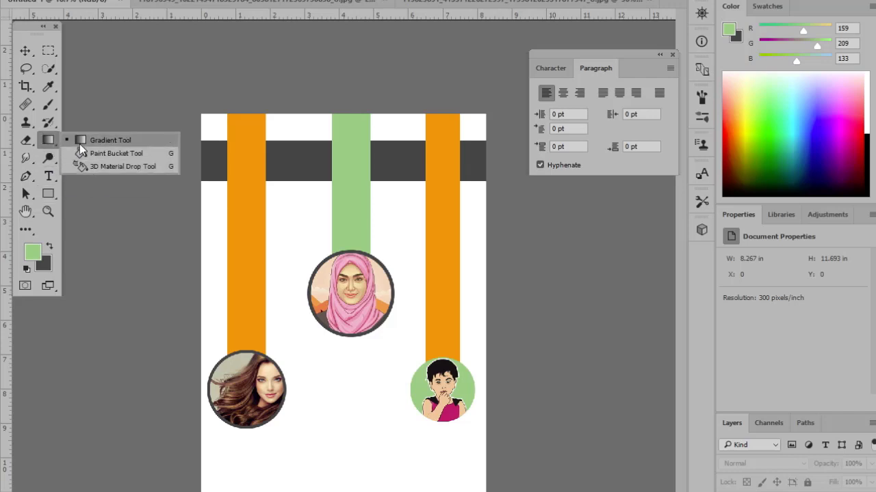
click(48, 86)
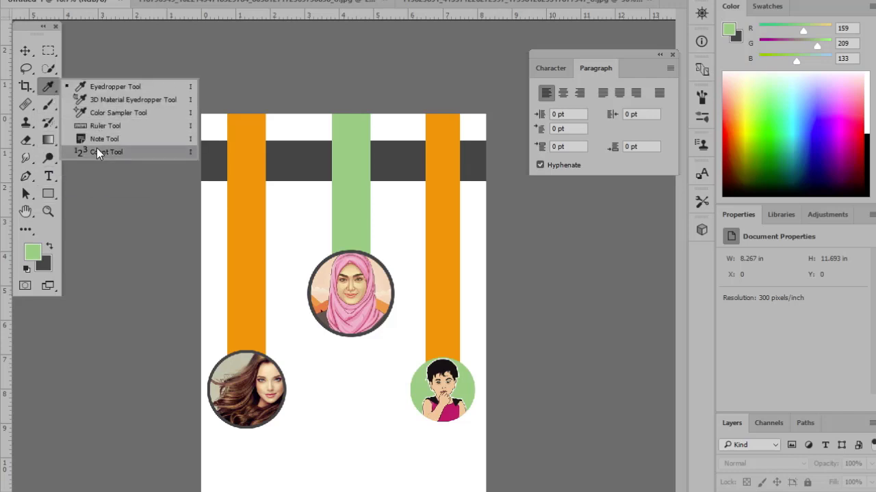
click(25, 87)
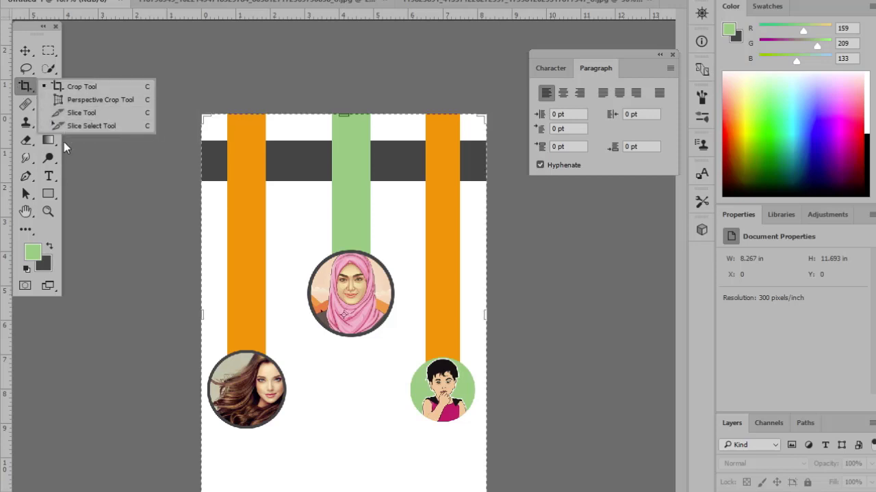
click(76, 87)
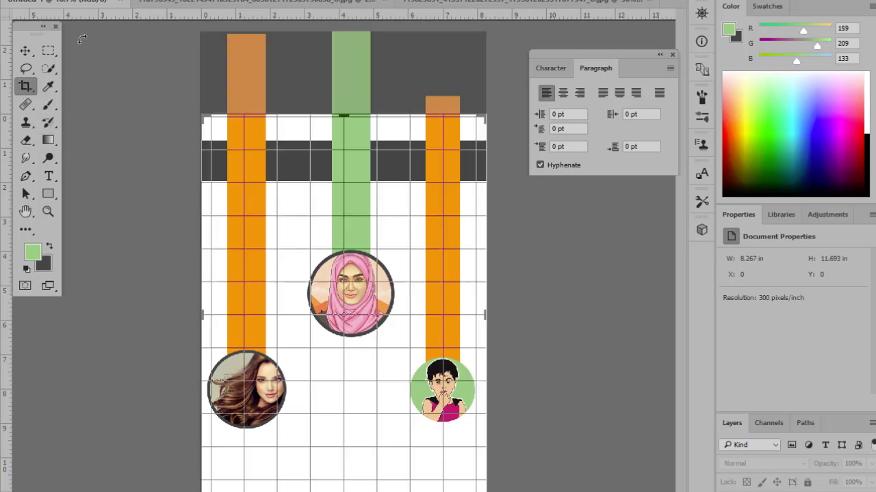
key(Return)
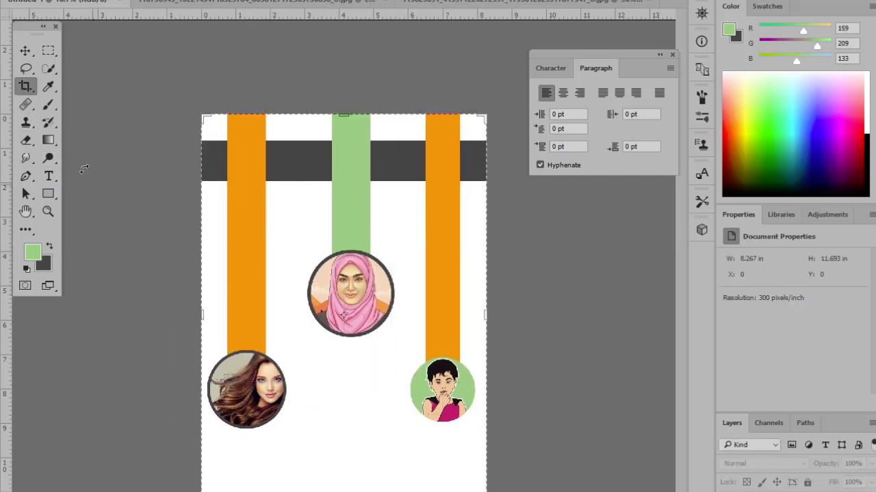
click(25, 51)
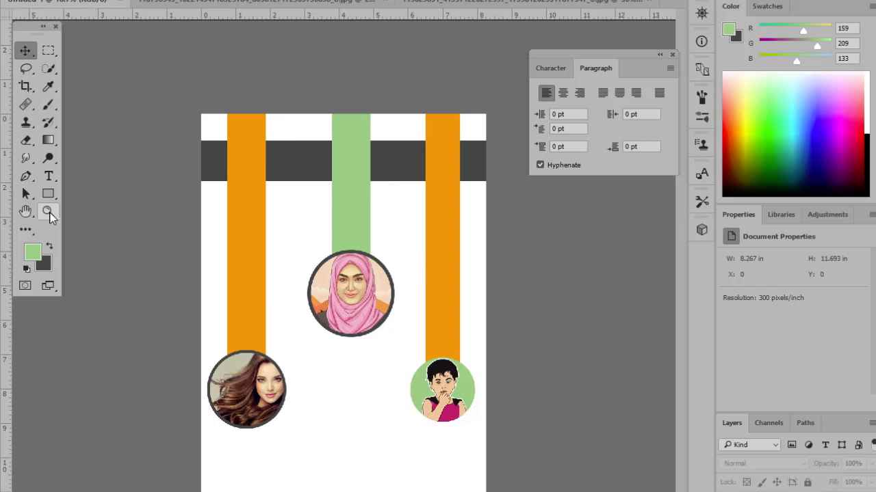
click(31, 182)
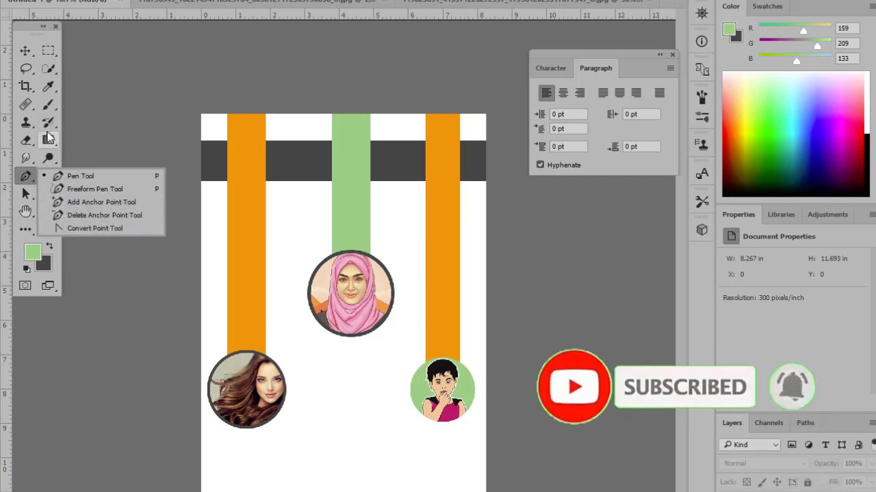
click(25, 50)
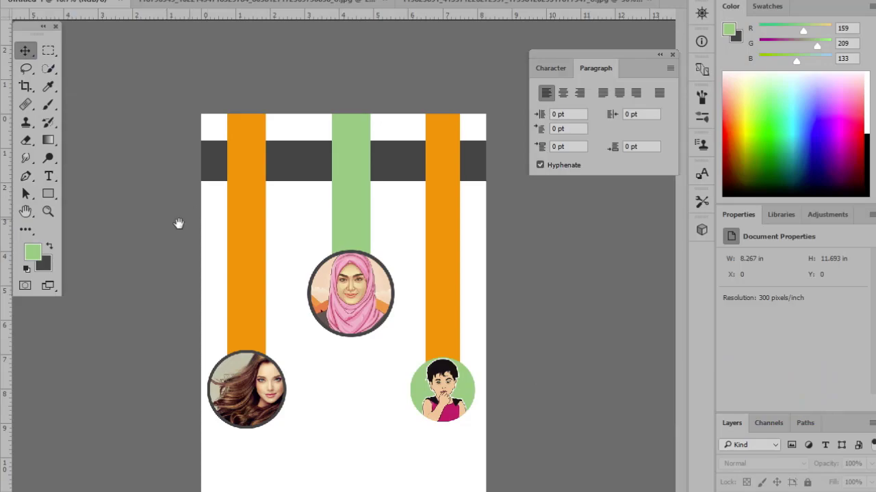